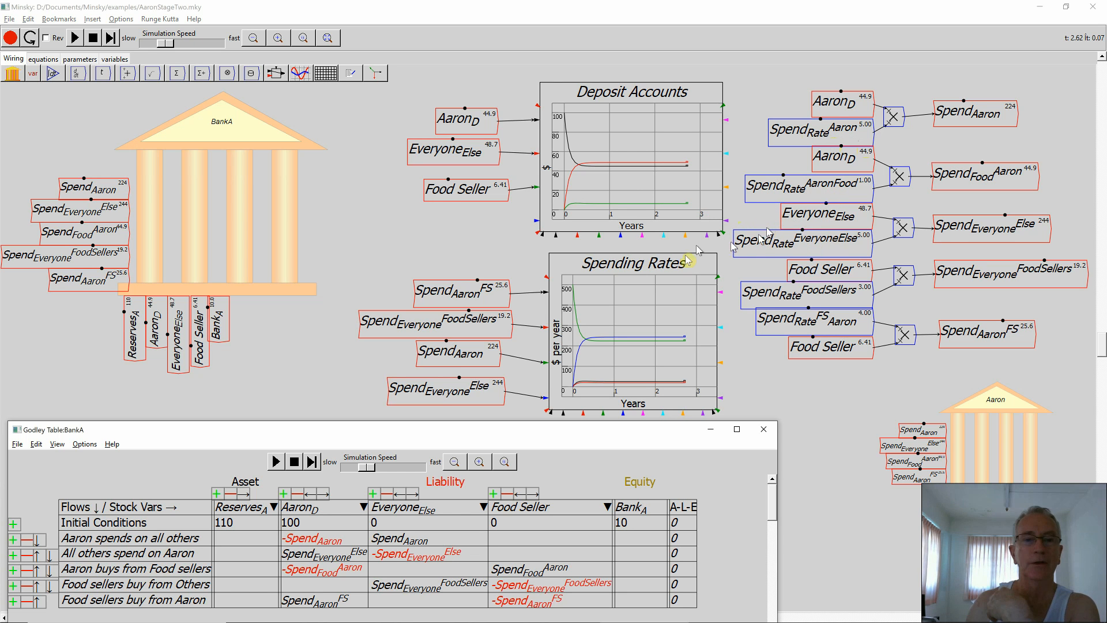
Restart the simulation from the beginning and raise Aaron's general spending rate parameter to 7 while it runs
{"action": "left_click", "coordinate": [92, 36]}
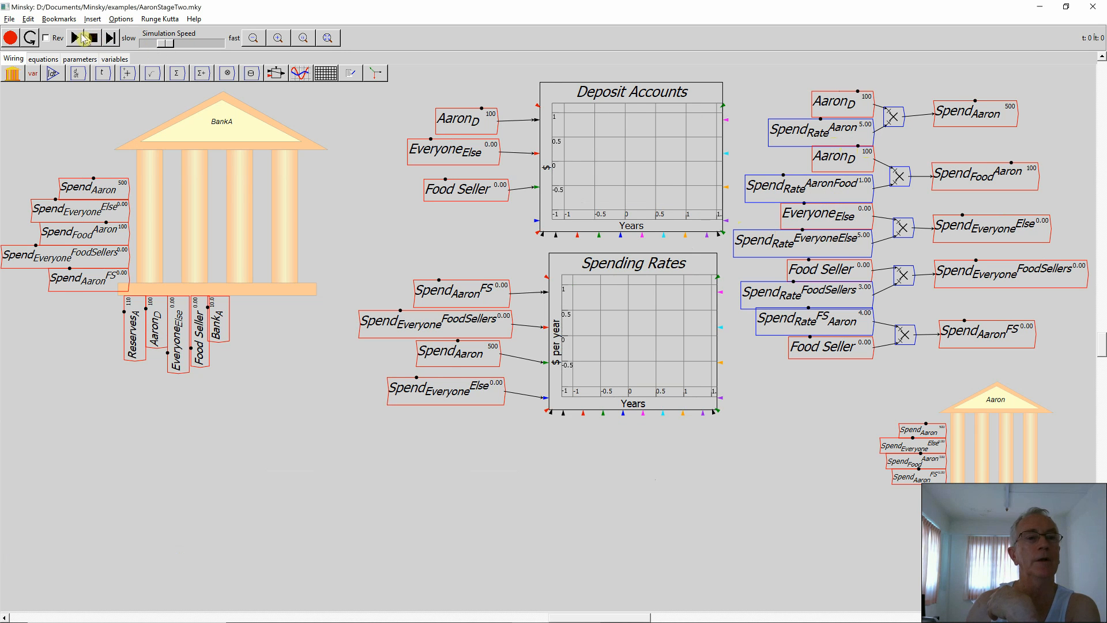
{"action": "left_click", "coordinate": [74, 35]}
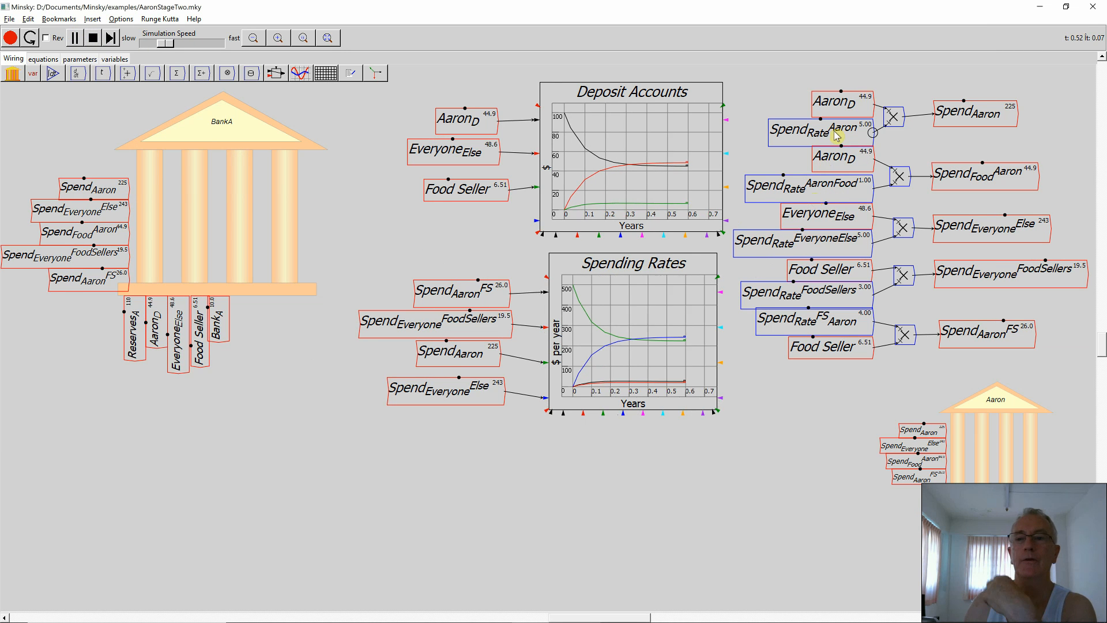
{"action": "scroll", "coordinate": [837, 136], "scroll_direction": "up", "scroll_amount": 1}
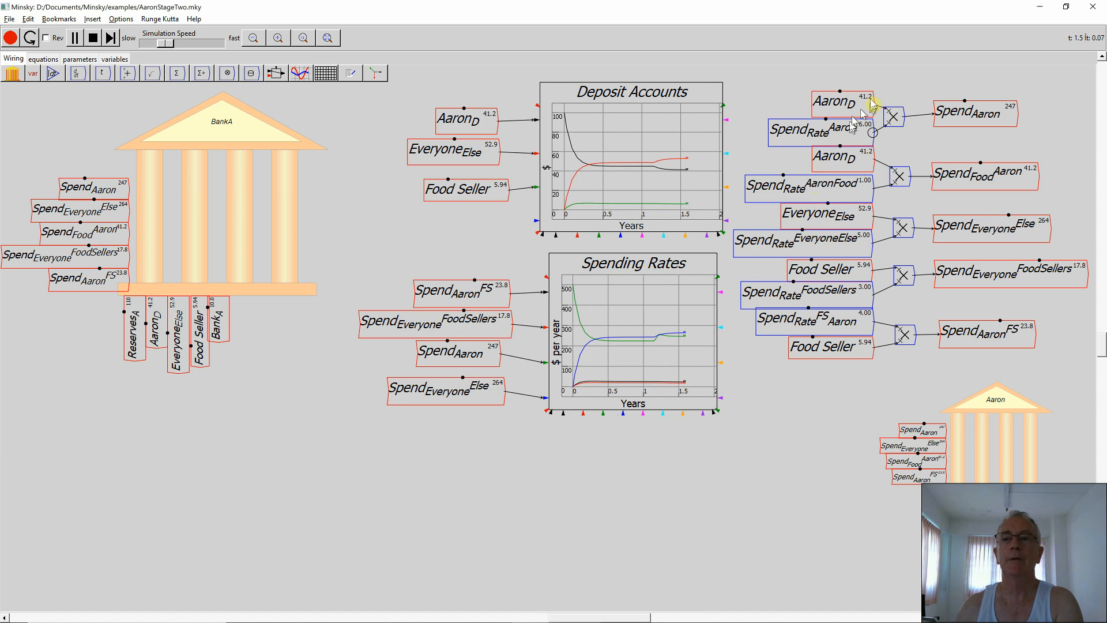
{"action": "scroll", "coordinate": [842, 131], "scroll_direction": "up", "scroll_amount": 1}
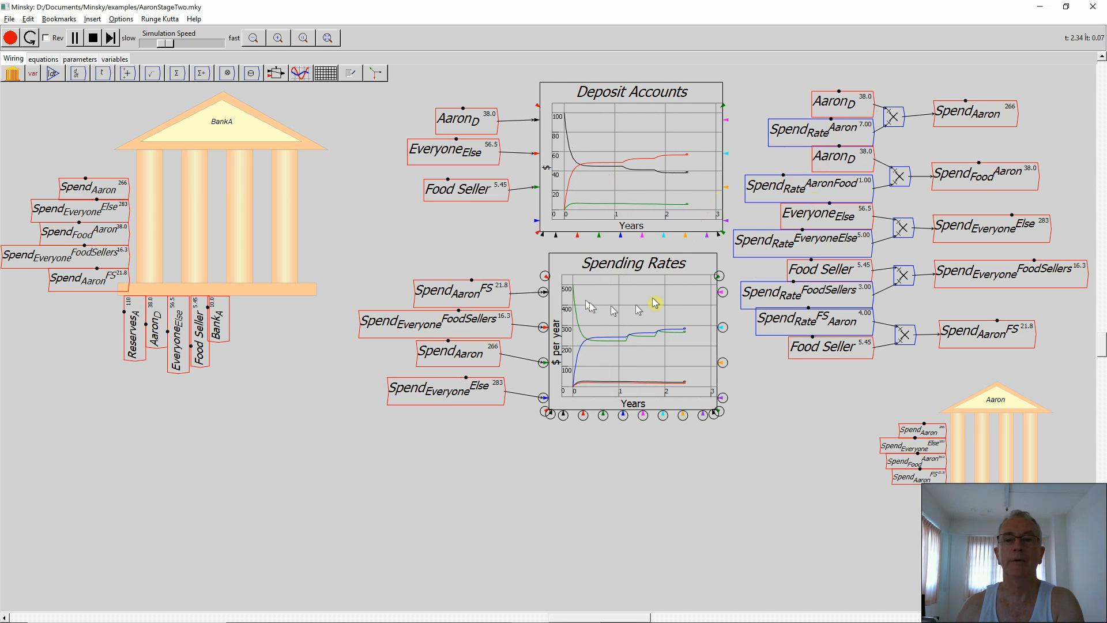
Raise the spending rates to 7 for EveryoneElse, 5 for FoodSellers and 7 for FS Aaron during the run, and pause the simulation
{"action": "scroll", "coordinate": [815, 254], "scroll_direction": "up", "scroll_amount": 1}
{"action": "scroll", "coordinate": [815, 254], "scroll_direction": "up", "scroll_amount": 1}
{"action": "scroll", "coordinate": [813, 301], "scroll_direction": "up", "scroll_amount": 1}
{"action": "scroll", "coordinate": [814, 305], "scroll_direction": "up", "scroll_amount": 1}
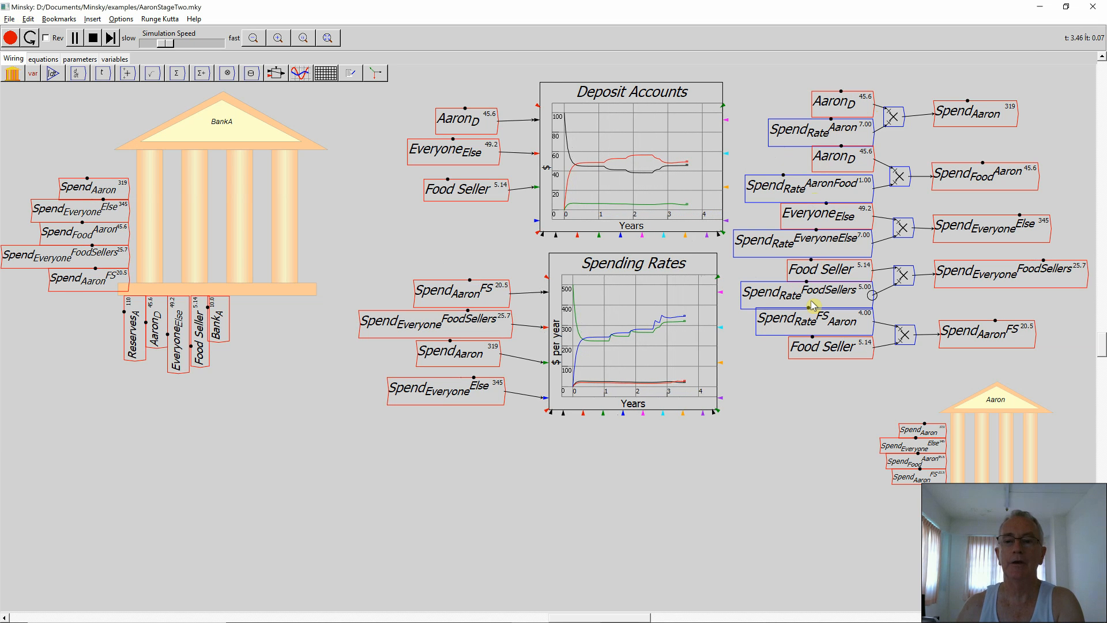
{"action": "scroll", "coordinate": [812, 322], "scroll_direction": "up", "scroll_amount": 3}
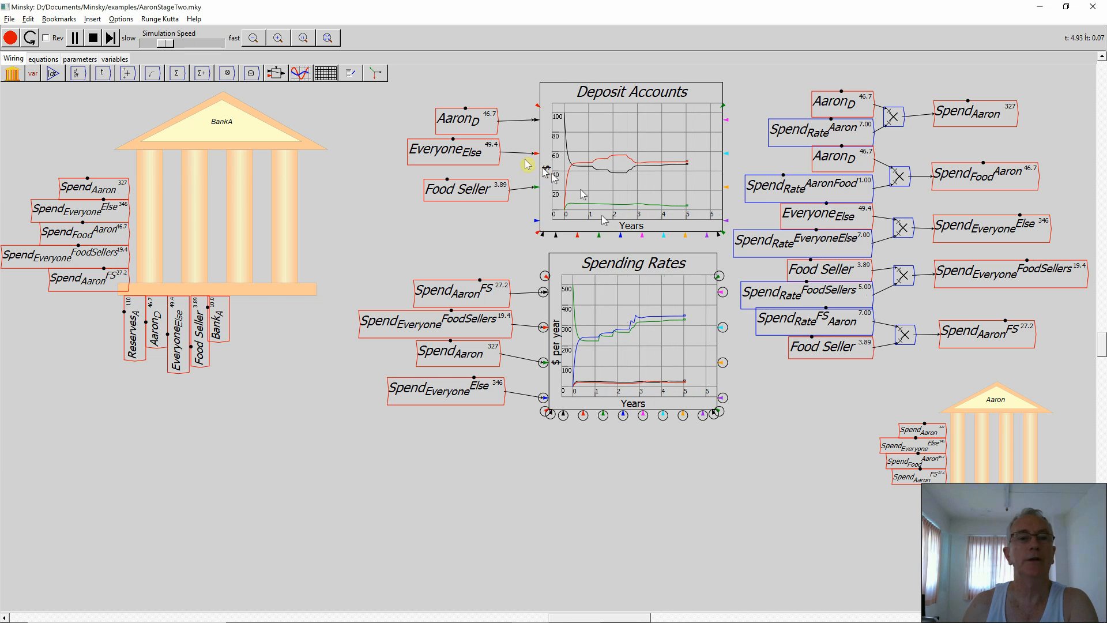
{"action": "left_click", "coordinate": [91, 36]}
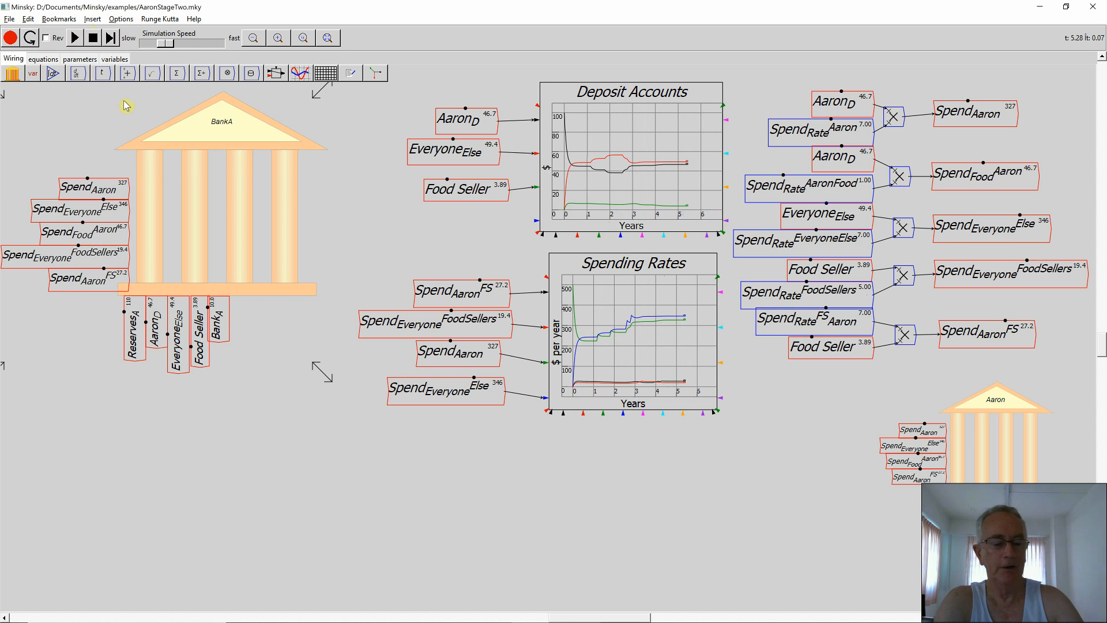
Switch to Chrome and enlarge the Wikipedia article on the time constant to read its introduction
{"action": "key", "text": "alt+Tab"}
{"action": "key", "text": "alt+Tab"}
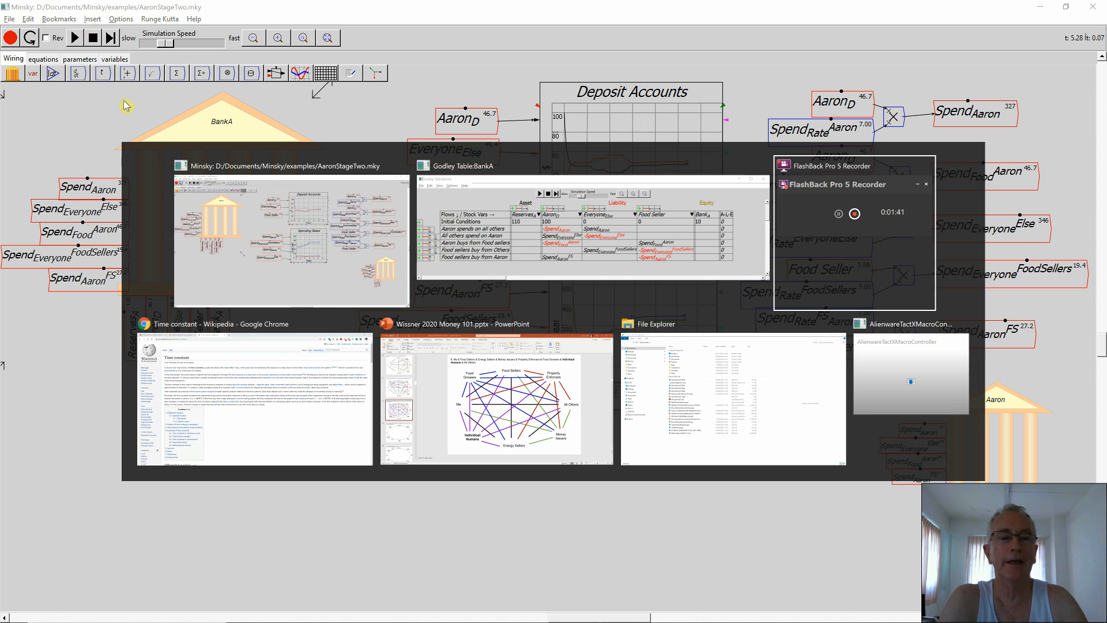
{"action": "key", "text": "alt+Tab"}
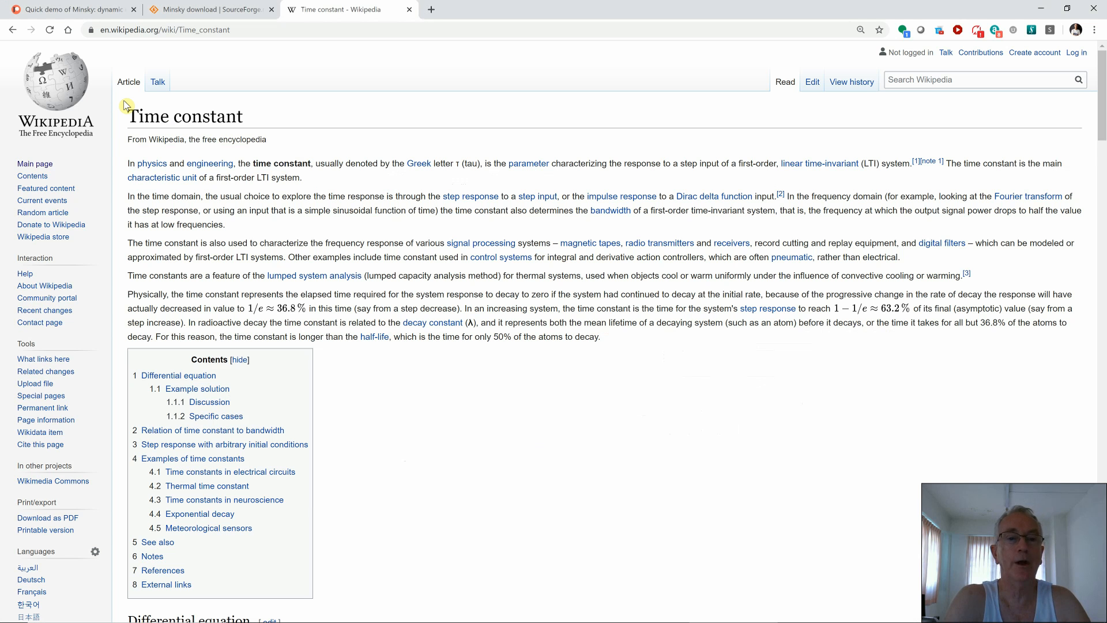
{"action": "key", "text": "ctrl+plus"}
{"action": "key", "text": "ctrl+plus"}
{"action": "key", "text": "ctrl+plus"}
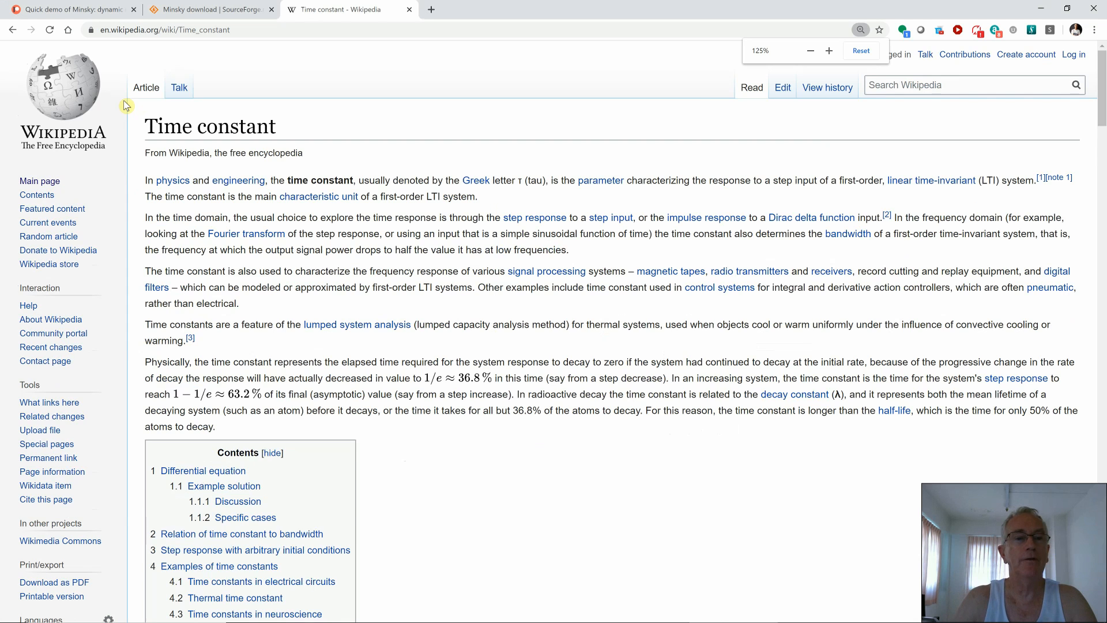
{"action": "key", "text": "ctrl+plus"}
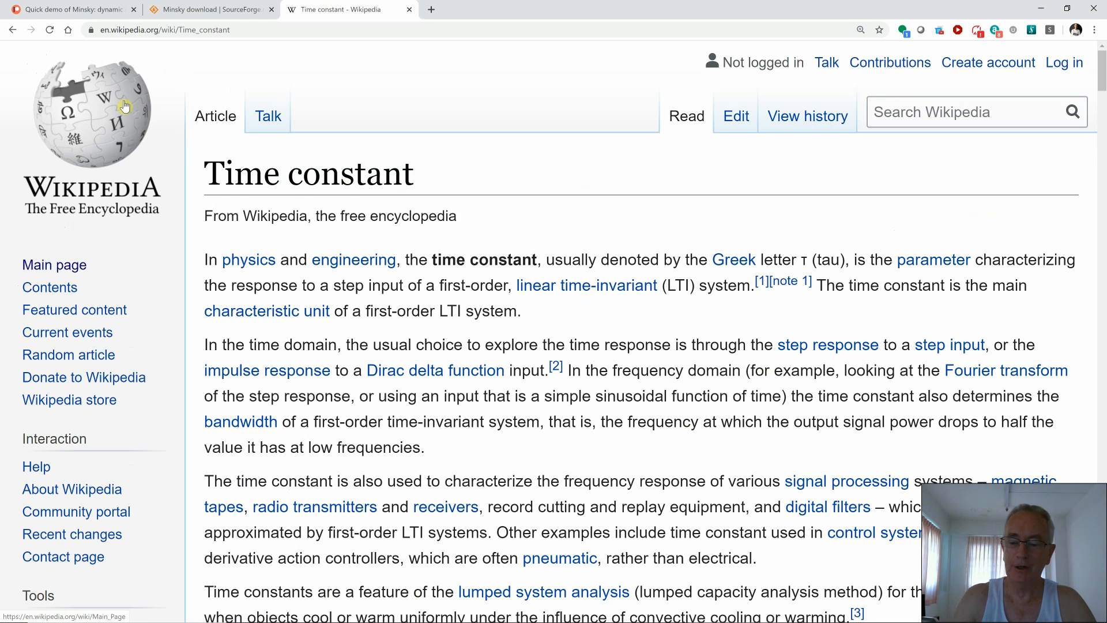
Reduce the Wikipedia page zoom to 110% and switch back to the Minsky model
{"action": "key", "text": "ctrl+minus"}
{"action": "key", "text": "ctrl+minus"}
{"action": "key", "text": "ctrl+minus"}
{"action": "key", "text": "ctrl+minus"}
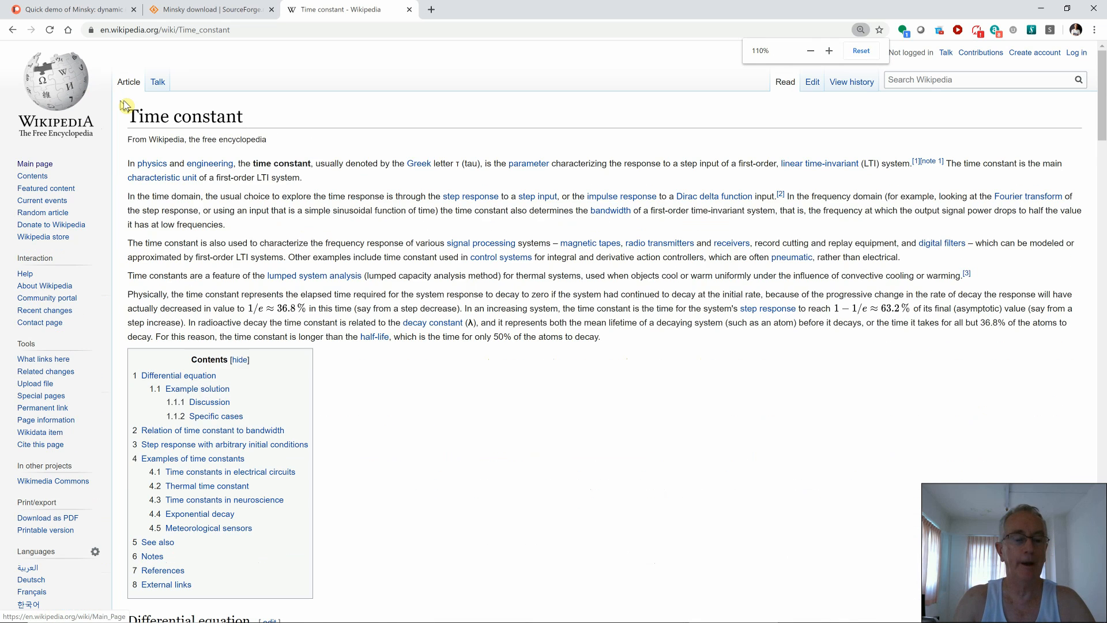
{"action": "key", "text": "alt+Tab"}
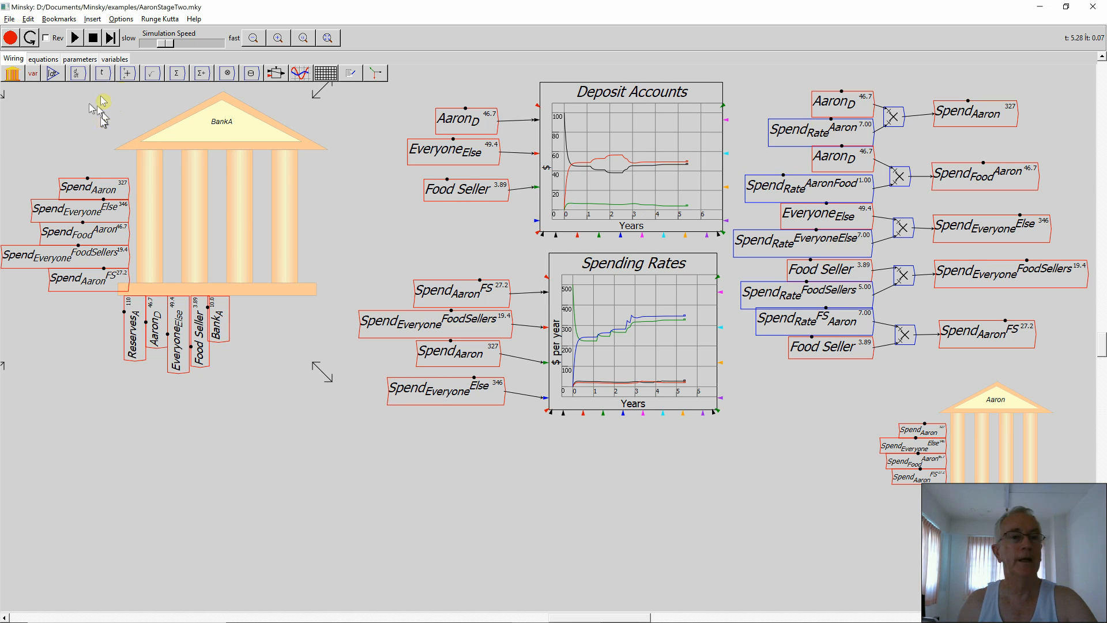
{"action": "left_click", "coordinate": [10, 20]}
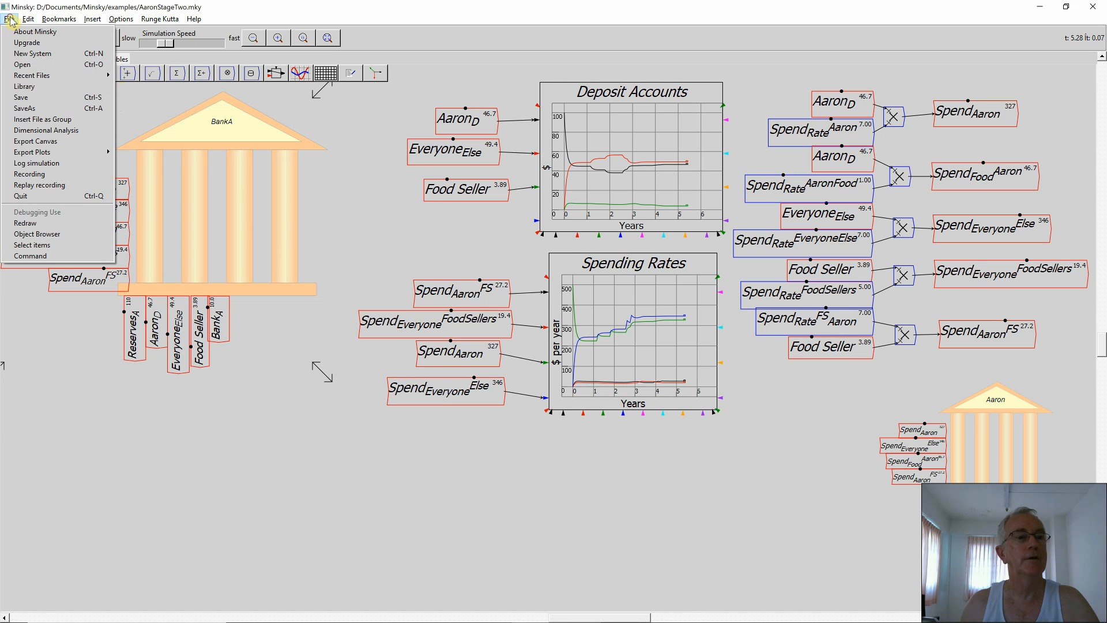
{"action": "left_click", "coordinate": [190, 457]}
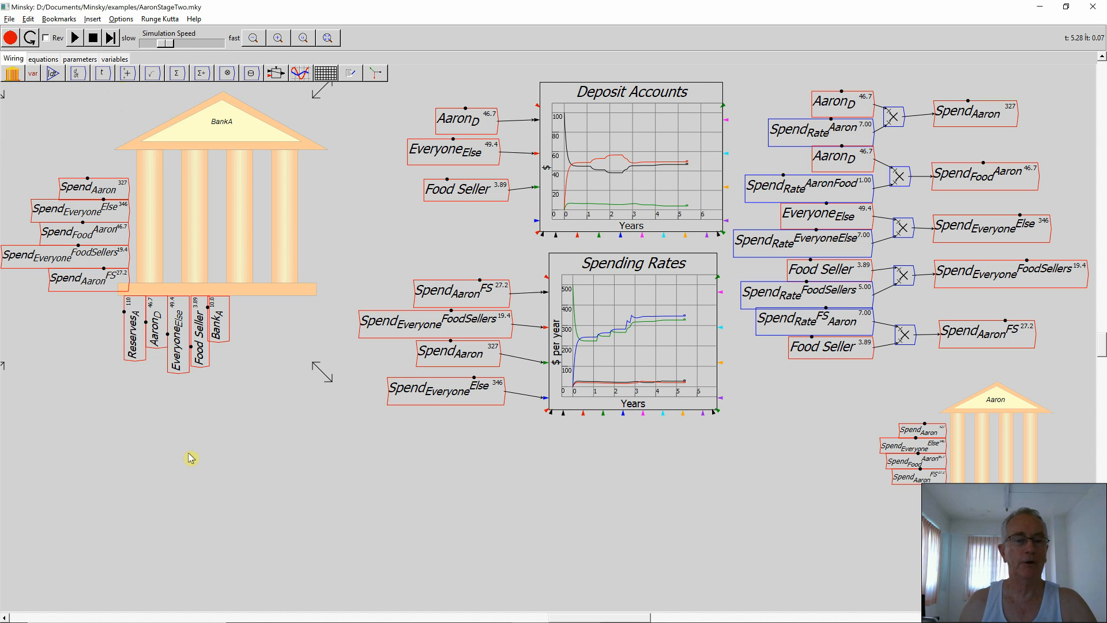
{"action": "key", "text": "ctrl"}
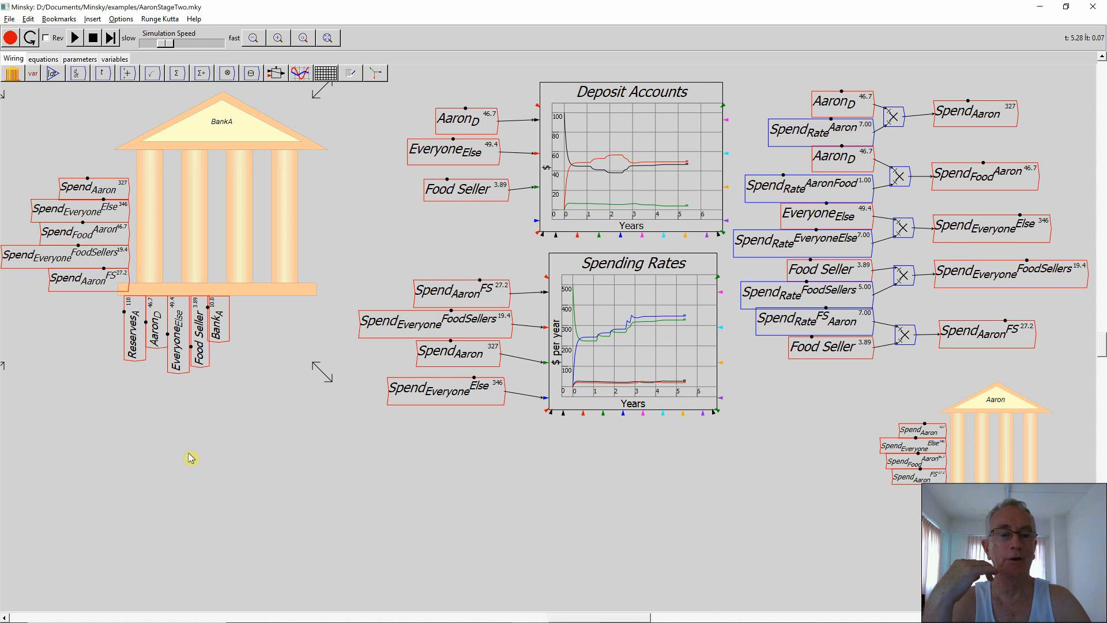
Save a copy of the model in the examples folder as AaronStageTwoB.mky, based on the existing file's name
{"action": "key", "text": "ctrl+shift+s"}
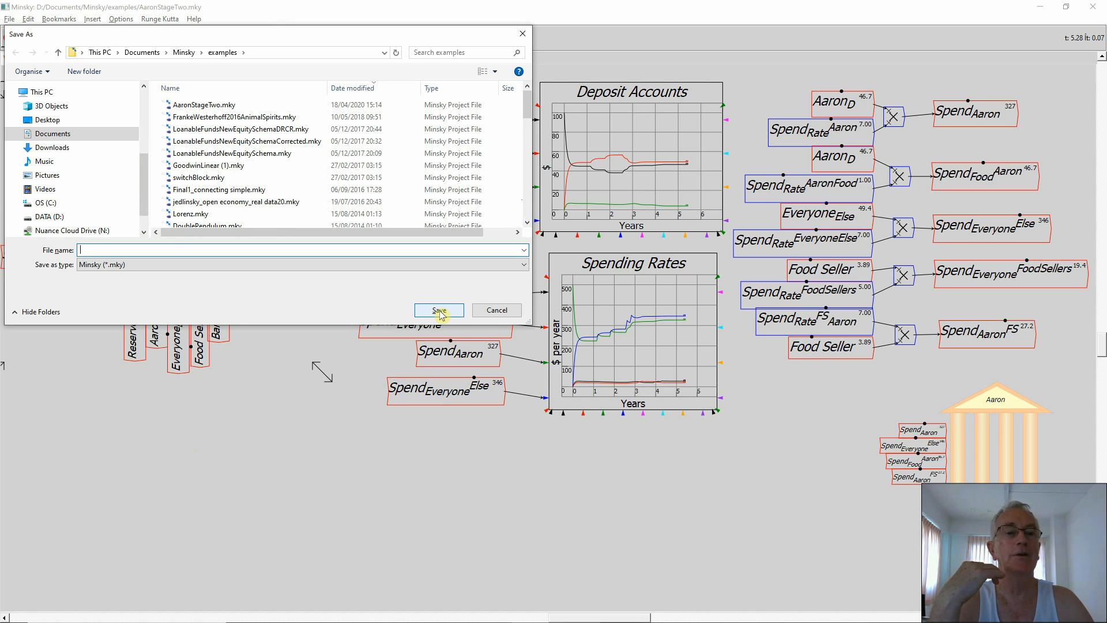
{"action": "left_click", "coordinate": [191, 105]}
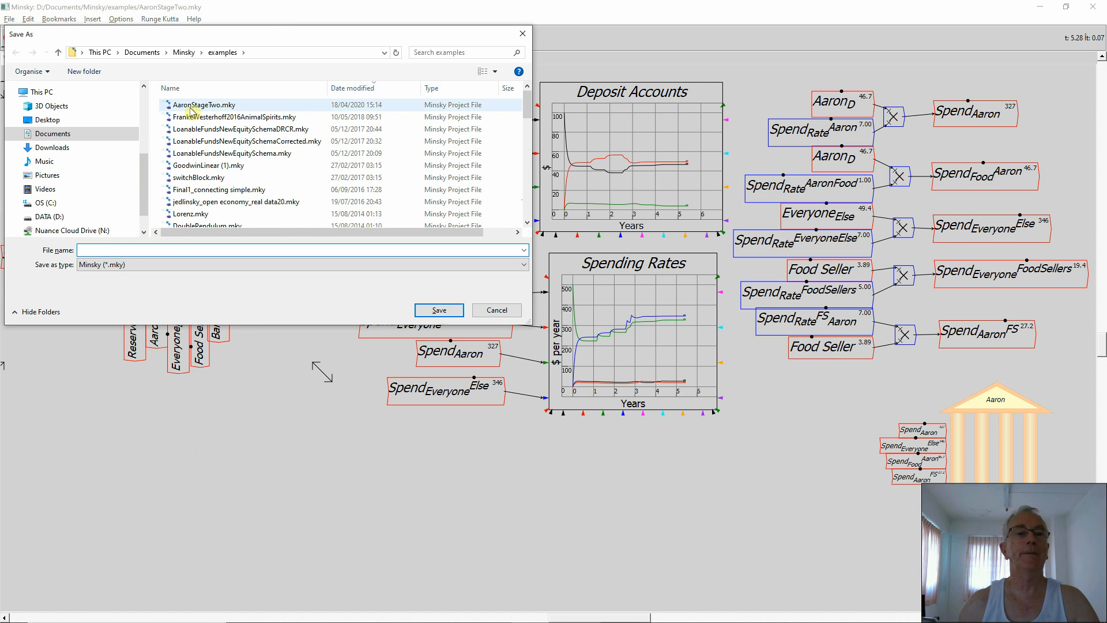
{"action": "left_click", "coordinate": [210, 255]}
{"action": "key", "text": "Home"}
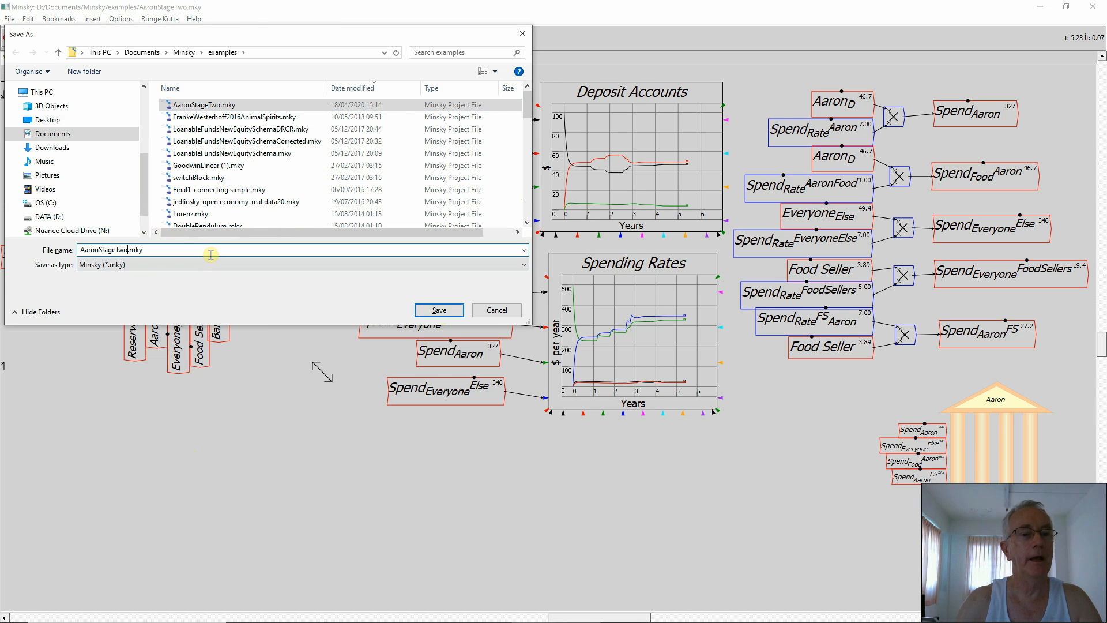
{"action": "type", "text": "B"}
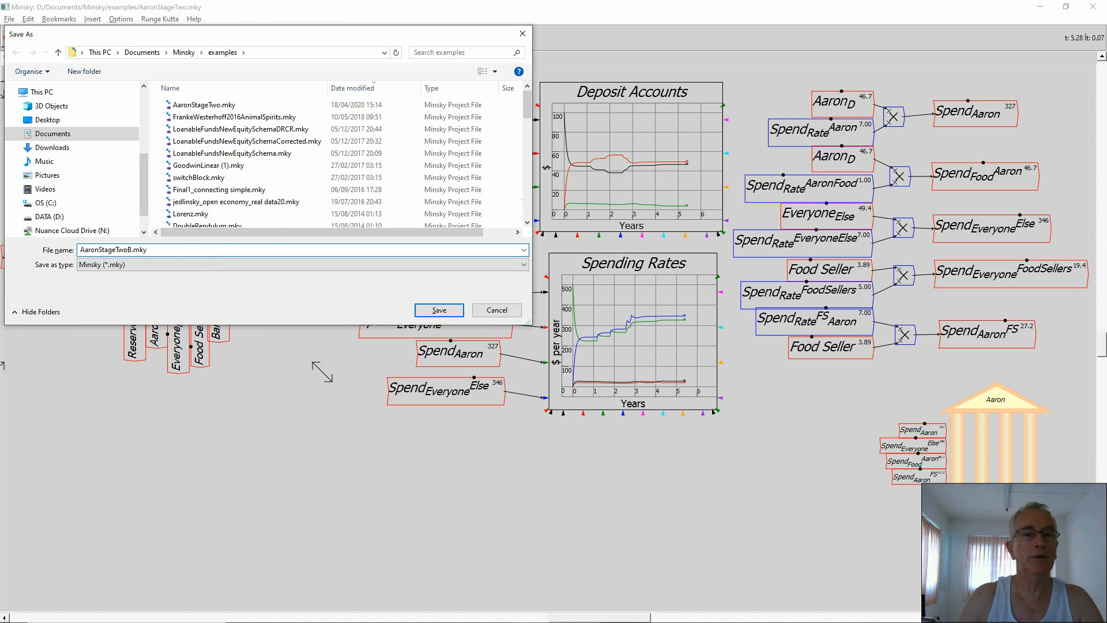
{"action": "key", "text": "Return"}
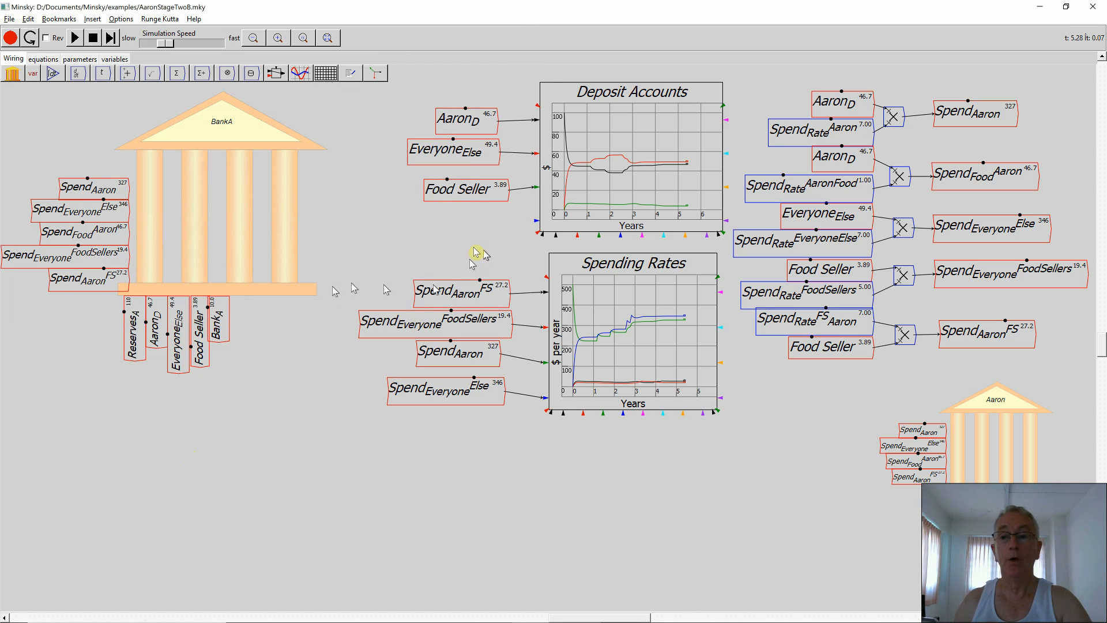
Move the three upper spending equations together to the space beneath the BankA icon, return them to their original place and deselect them
{"action": "mouse_move", "coordinate": [788, 91]}
{"action": "left_mouse_down"}
{"action": "mouse_move", "coordinate": [871, 138]}
{"action": "mouse_move", "coordinate": [961, 147]}
{"action": "mouse_move", "coordinate": [1004, 242]}
{"action": "mouse_move", "coordinate": [791, 488]}
{"action": "mouse_move", "coordinate": [462, 499]}
{"action": "mouse_move", "coordinate": [294, 529]}
{"action": "left_mouse_up"}
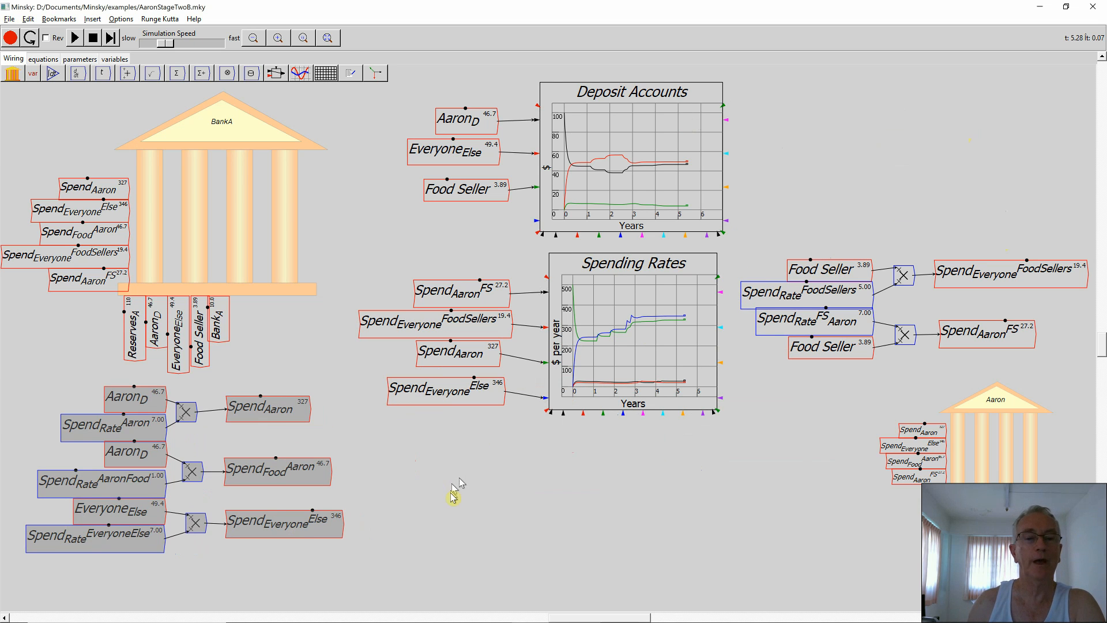
{"action": "left_click", "coordinate": [309, 554]}
{"action": "left_click_drag", "start_coordinate": [316, 564], "coordinate": [829, 103]}
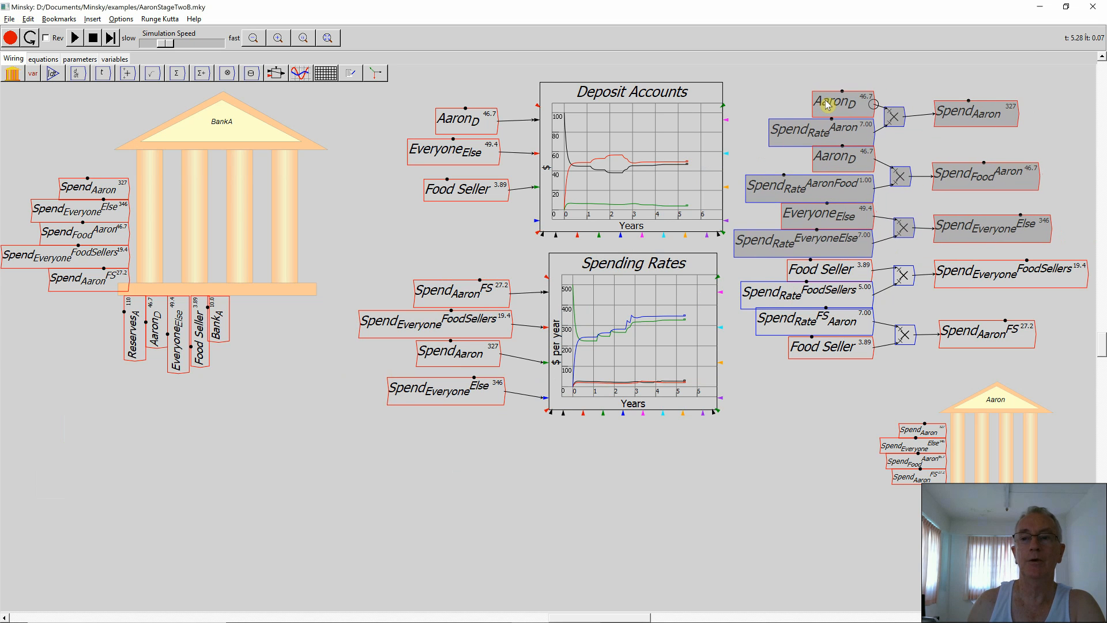
{"action": "left_click", "coordinate": [798, 104]}
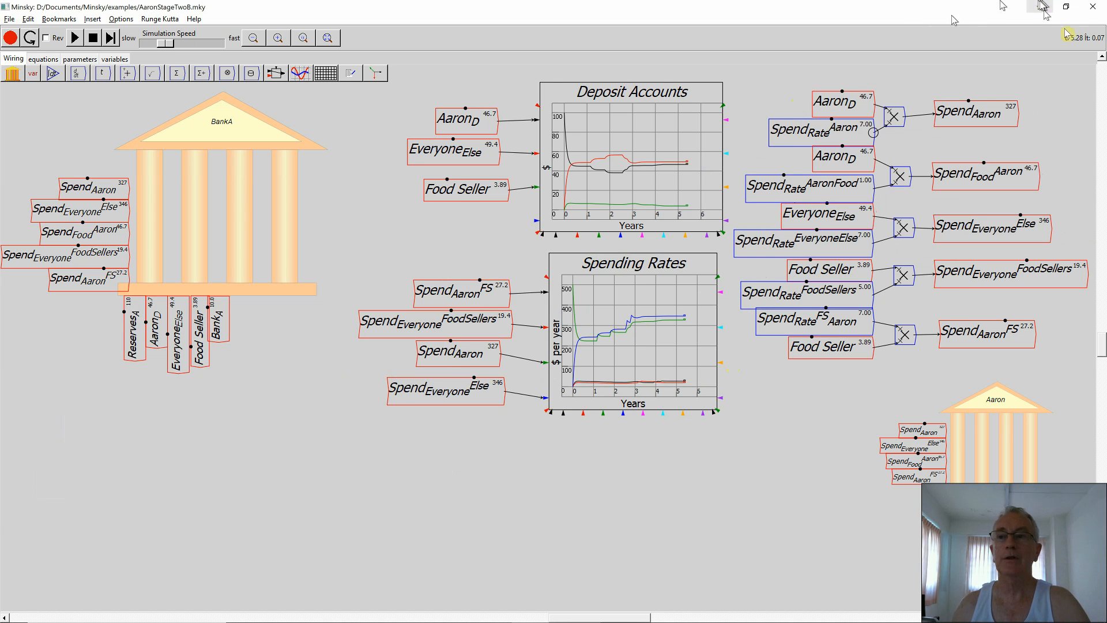
Start a new empty system without saving the changes to the current model
{"action": "left_click", "coordinate": [9, 18]}
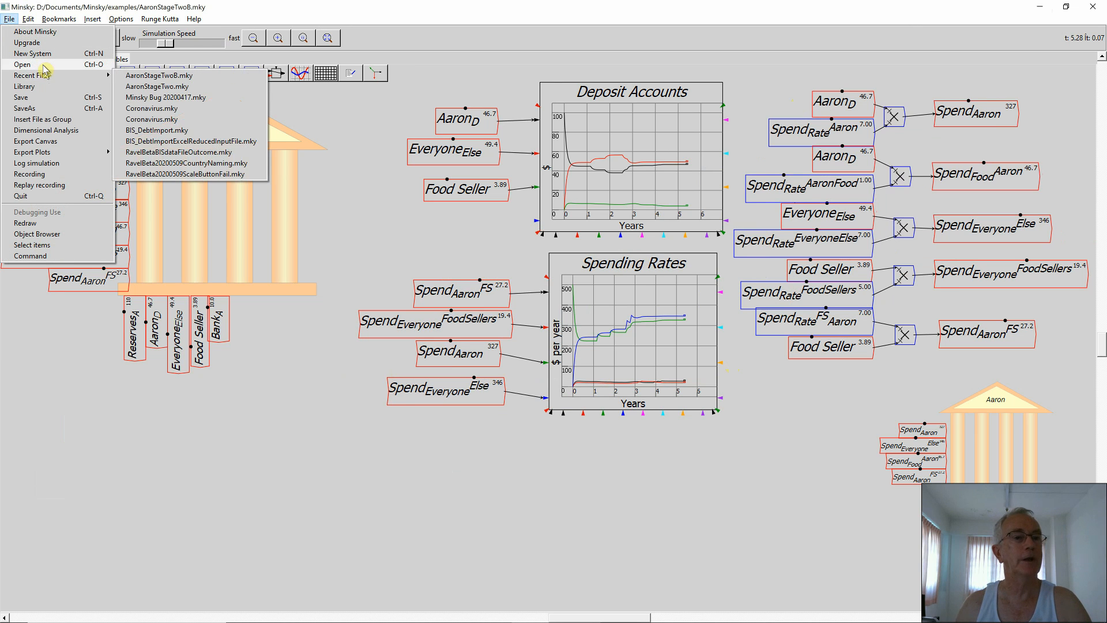
{"action": "left_click", "coordinate": [44, 53]}
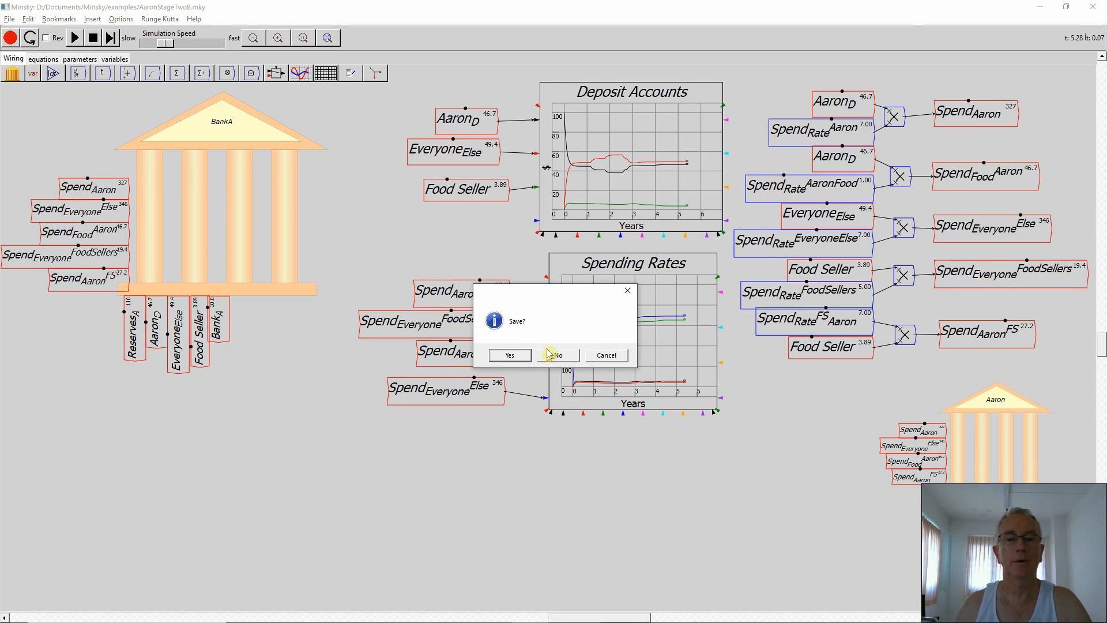
{"action": "left_click", "coordinate": [559, 355]}
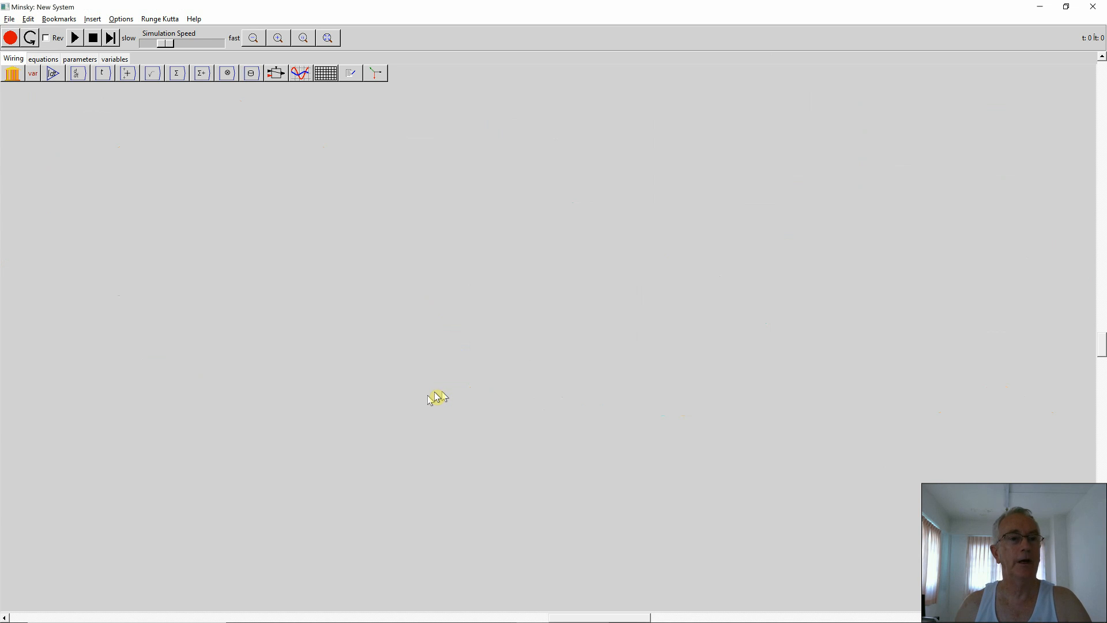
Place a Godley table icon in the upper-left area of the canvas and title it "Bank A"
{"action": "left_click", "coordinate": [13, 75]}
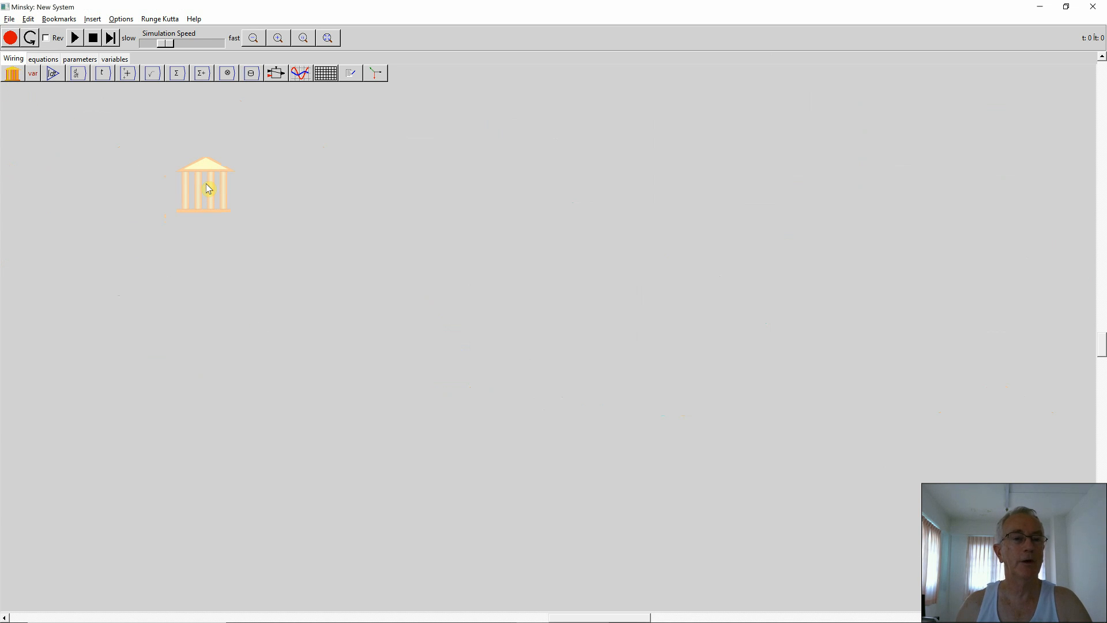
{"action": "right_click", "coordinate": [209, 189]}
{"action": "left_click", "coordinate": [245, 225]}
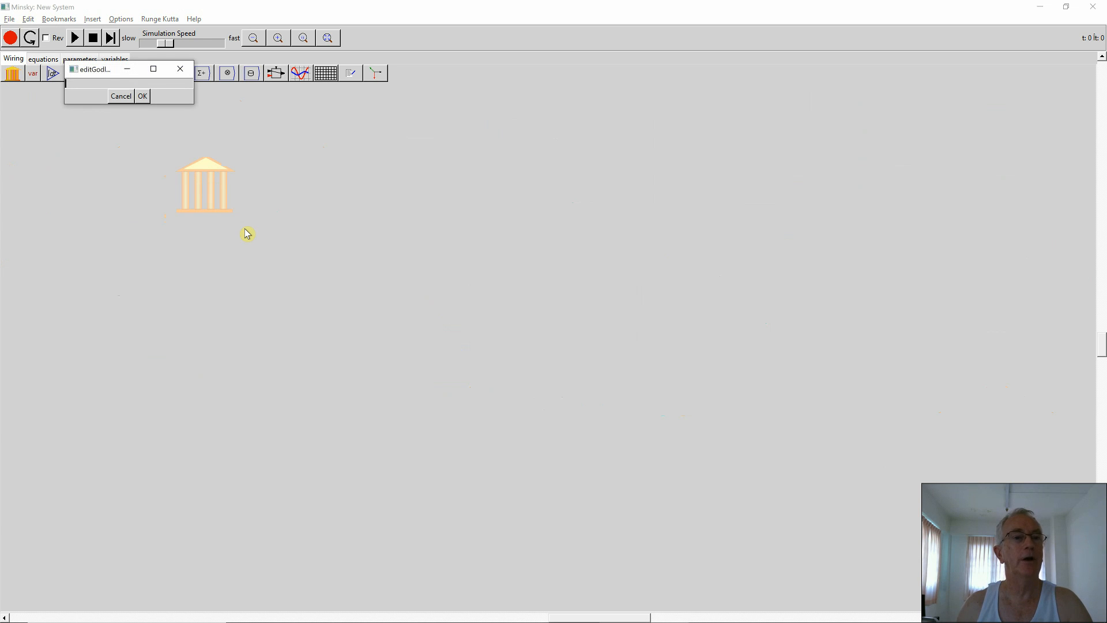
{"action": "type", "text": "Bank A"}
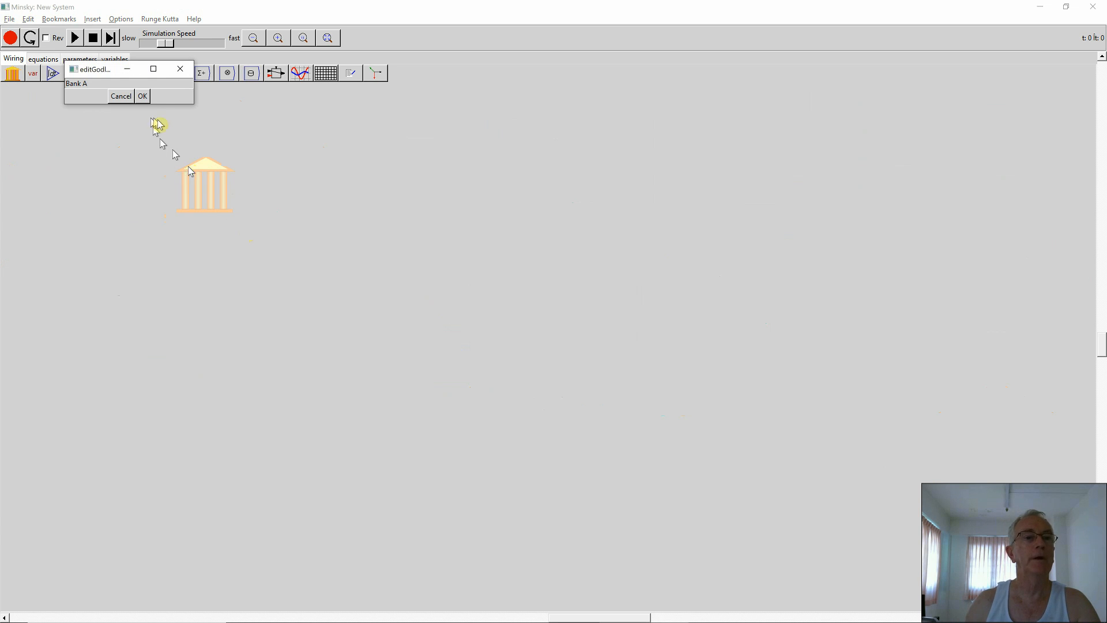
{"action": "left_click", "coordinate": [144, 96]}
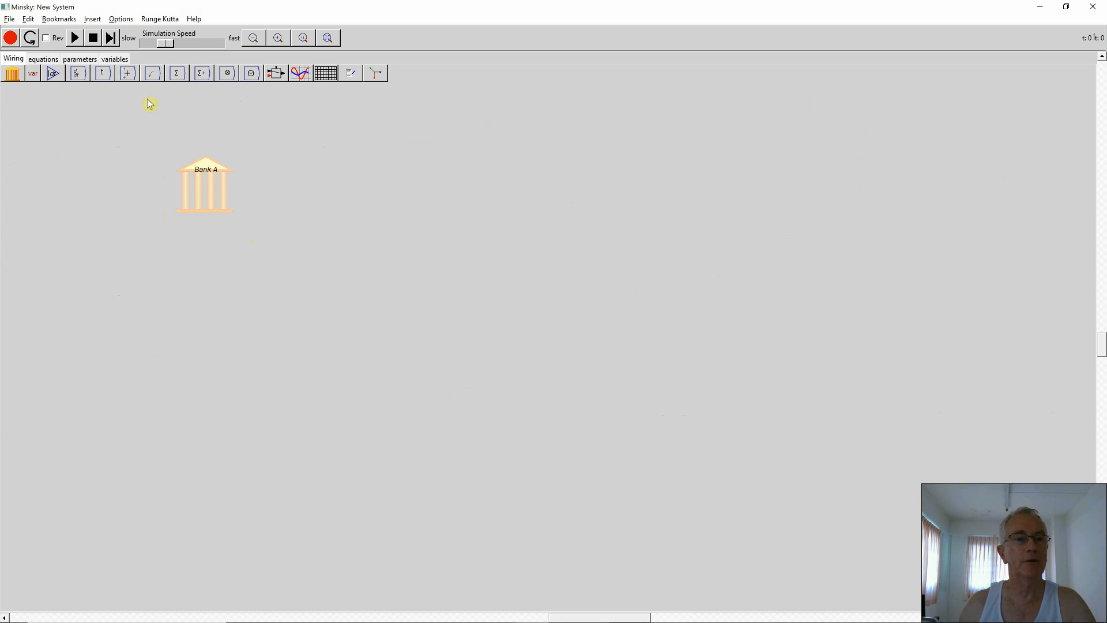
Open the Bank A Godley table, enlarge its contents by two zoom levels and widen its window
{"action": "right_click", "coordinate": [205, 188]}
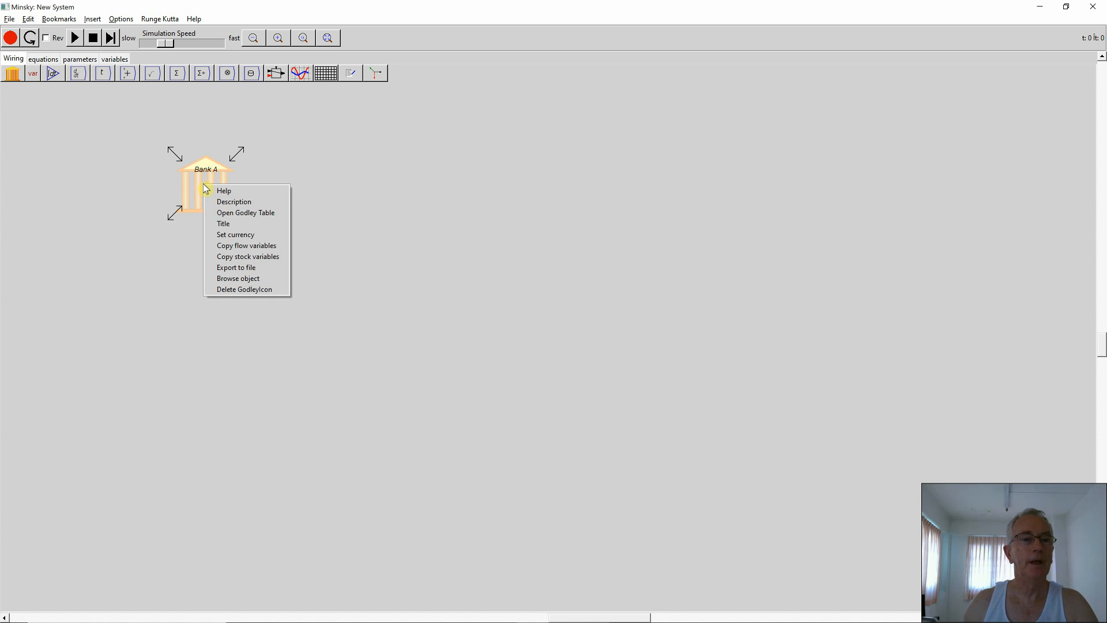
{"action": "left_click", "coordinate": [224, 213]}
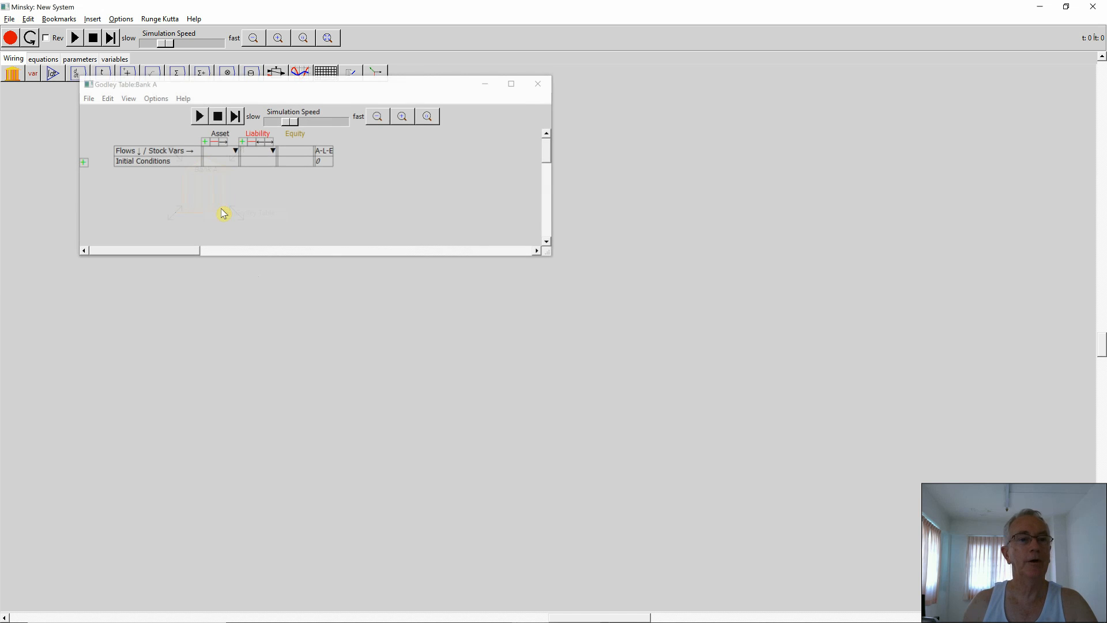
{"action": "left_click", "coordinate": [404, 117]}
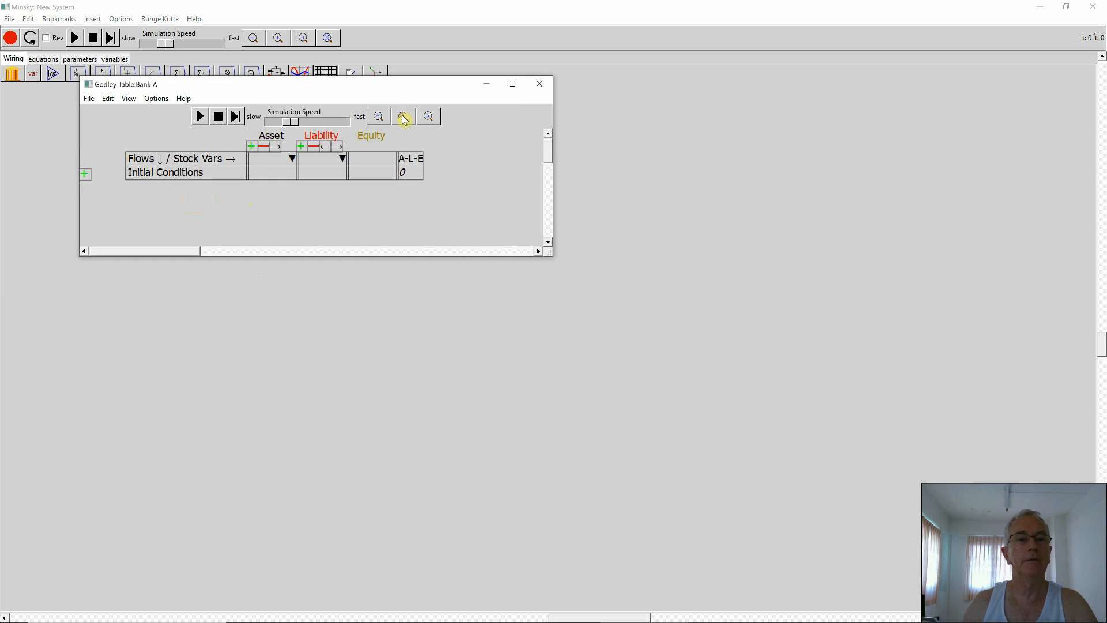
{"action": "left_click", "coordinate": [405, 117]}
{"action": "left_click_drag", "start_coordinate": [547, 252], "coordinate": [743, 260]}
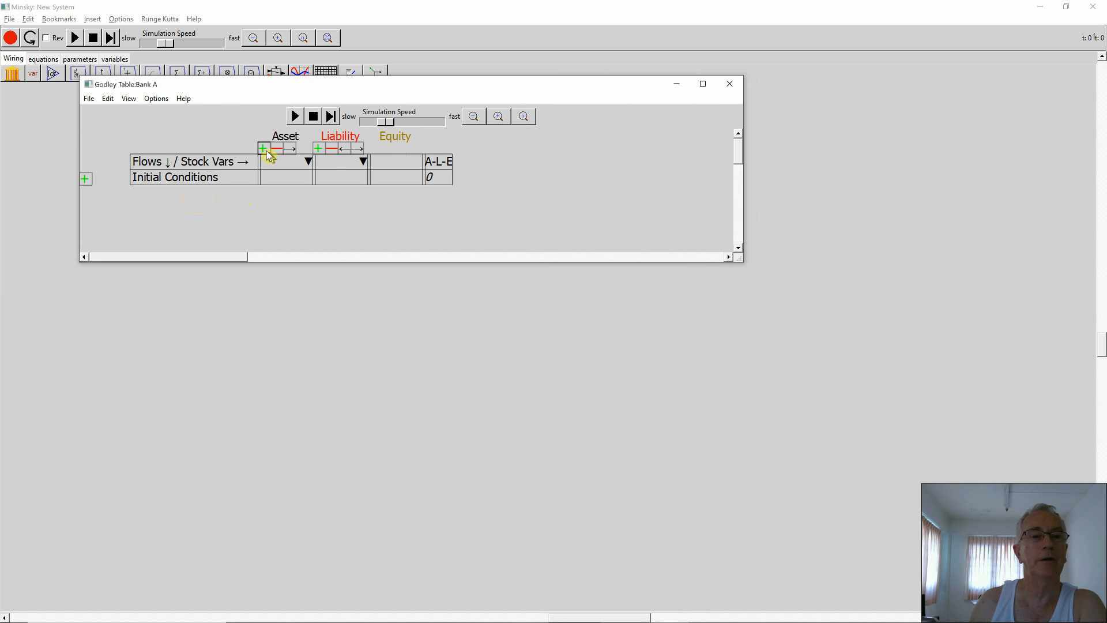
Add three extra liability columns to the Bank A table and delete them again
{"action": "left_click", "coordinate": [321, 150]}
{"action": "left_click", "coordinate": [321, 149]}
{"action": "left_click", "coordinate": [320, 149]}
{"action": "left_click", "coordinate": [332, 151]}
{"action": "left_click", "coordinate": [332, 151]}
{"action": "left_click", "coordinate": [332, 151]}
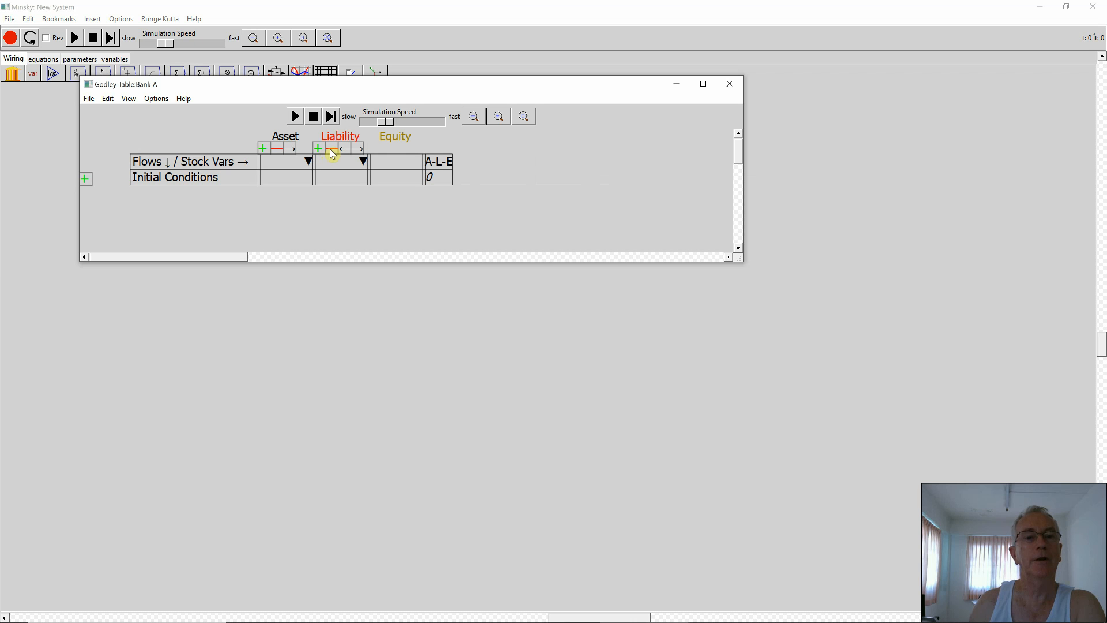
Add two extra asset columns to the Bank A table and delete both again
{"action": "left_click", "coordinate": [263, 149]}
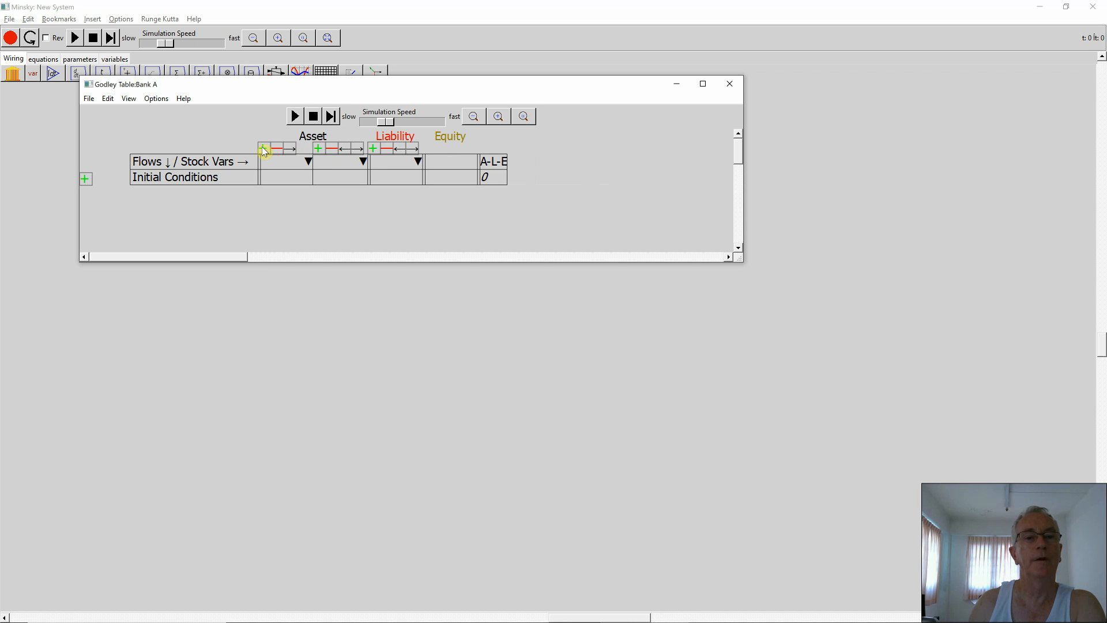
{"action": "left_click", "coordinate": [263, 149]}
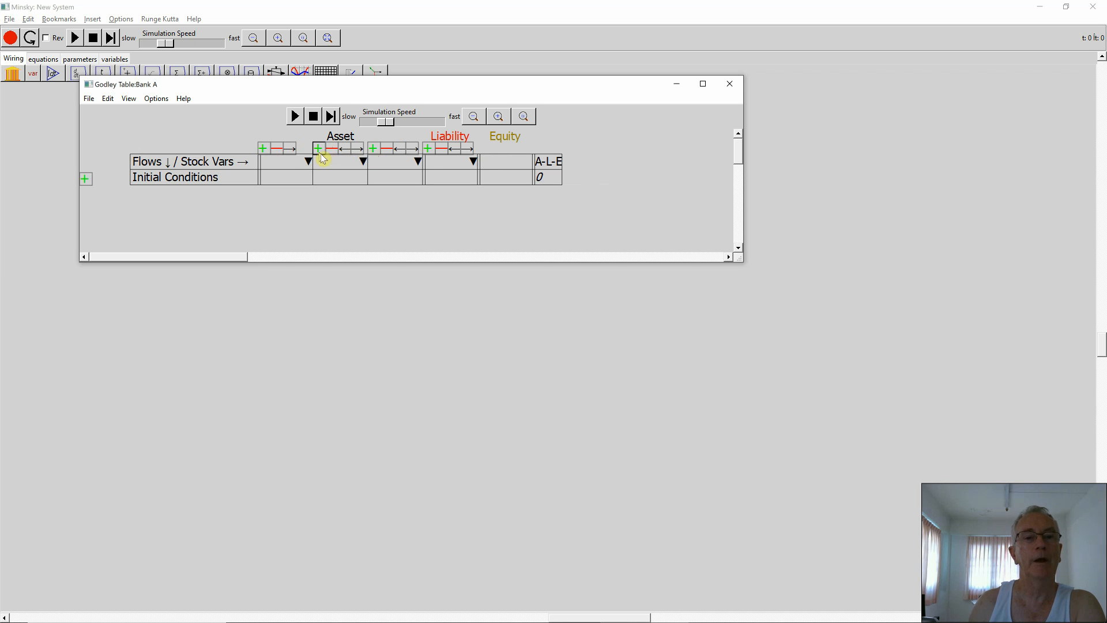
{"action": "left_click", "coordinate": [280, 150]}
{"action": "left_click", "coordinate": [281, 150]}
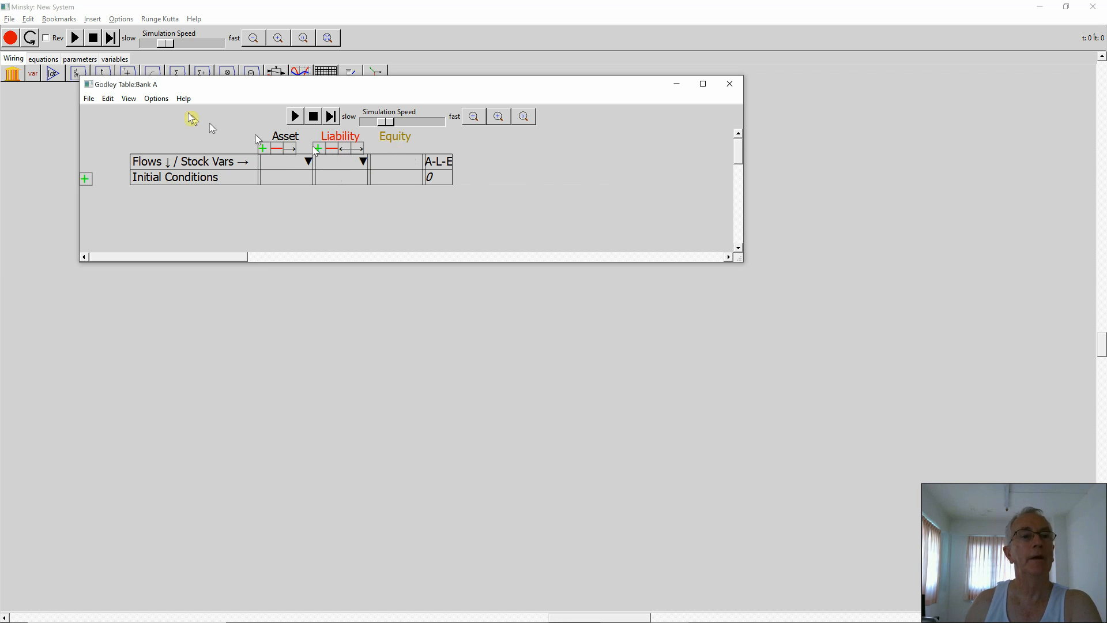
Enable multiple equity columns for the Bank A table and add two extra equity columns
{"action": "left_click", "coordinate": [156, 98]}
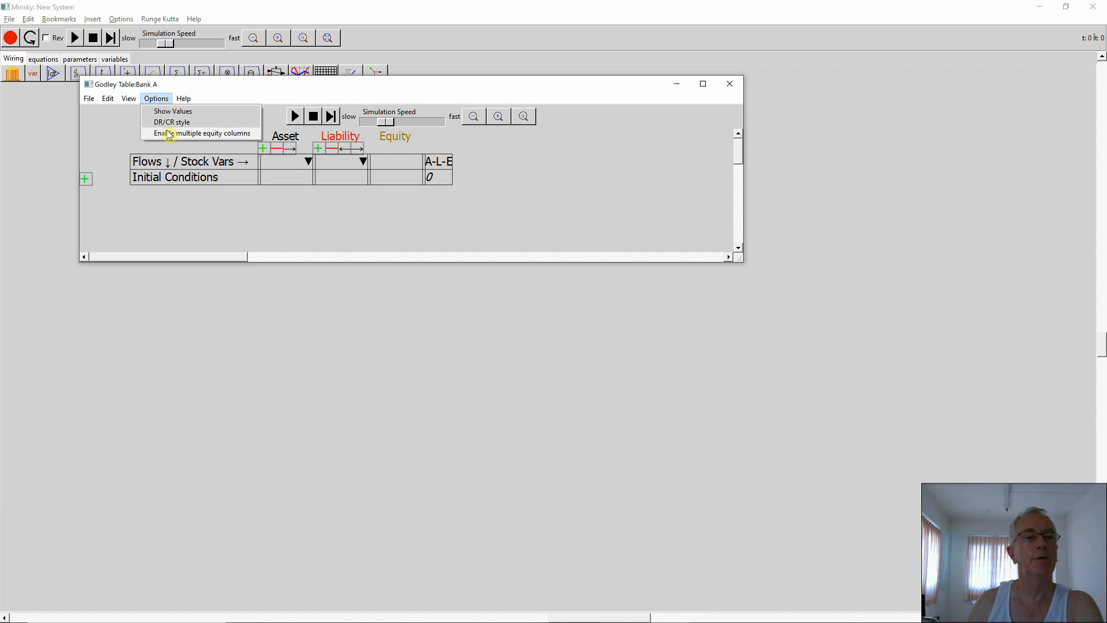
{"action": "left_click", "coordinate": [163, 134]}
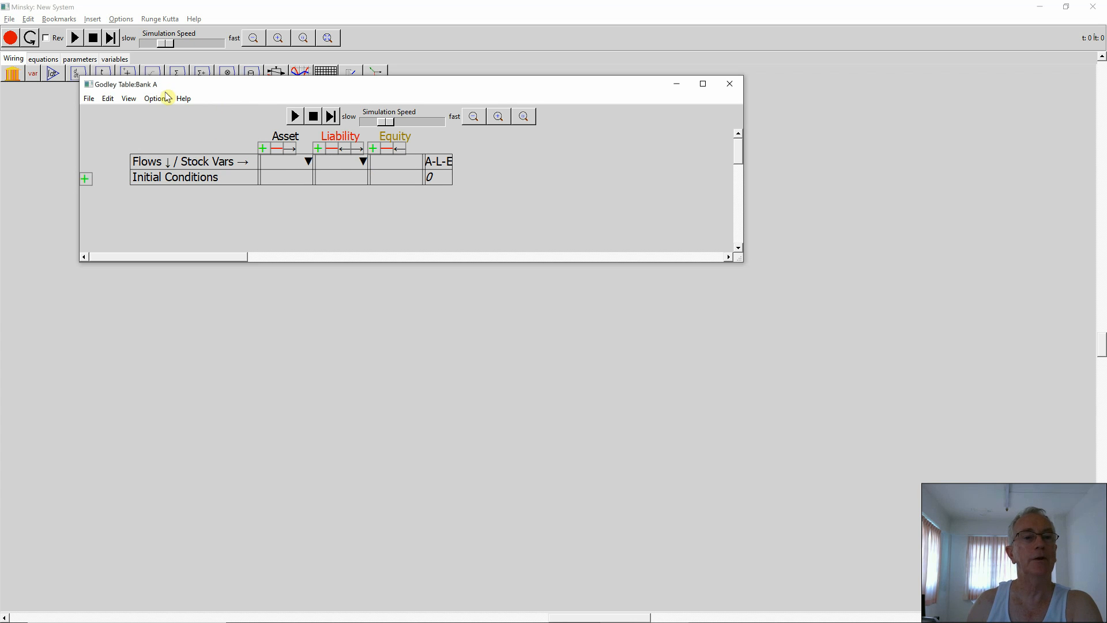
{"action": "left_click", "coordinate": [160, 104]}
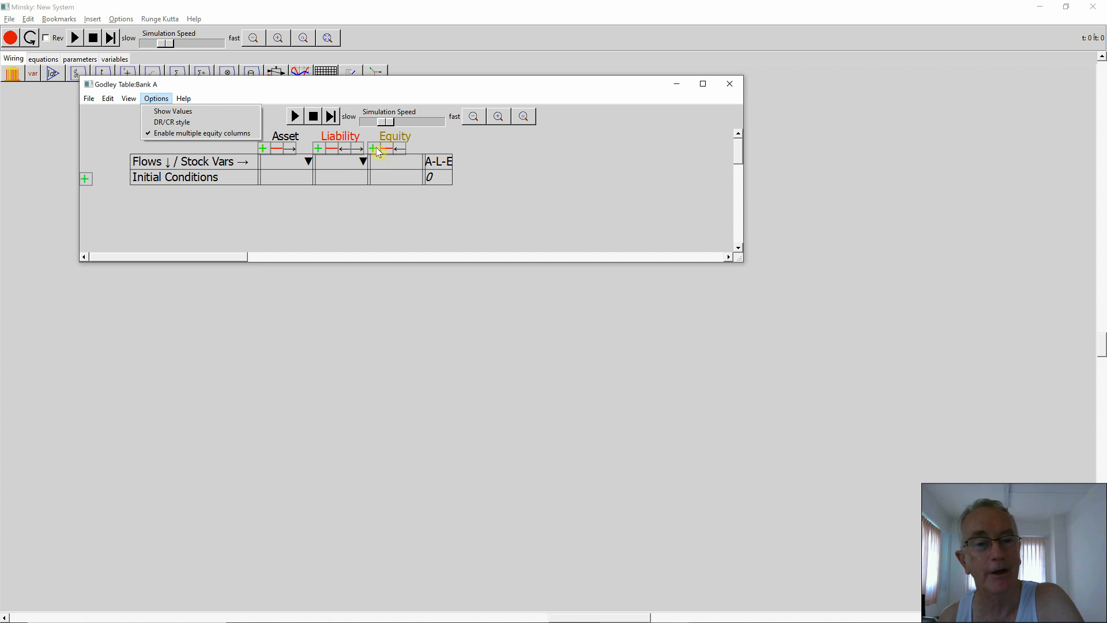
{"action": "left_click", "coordinate": [375, 149]}
{"action": "left_click", "coordinate": [375, 149]}
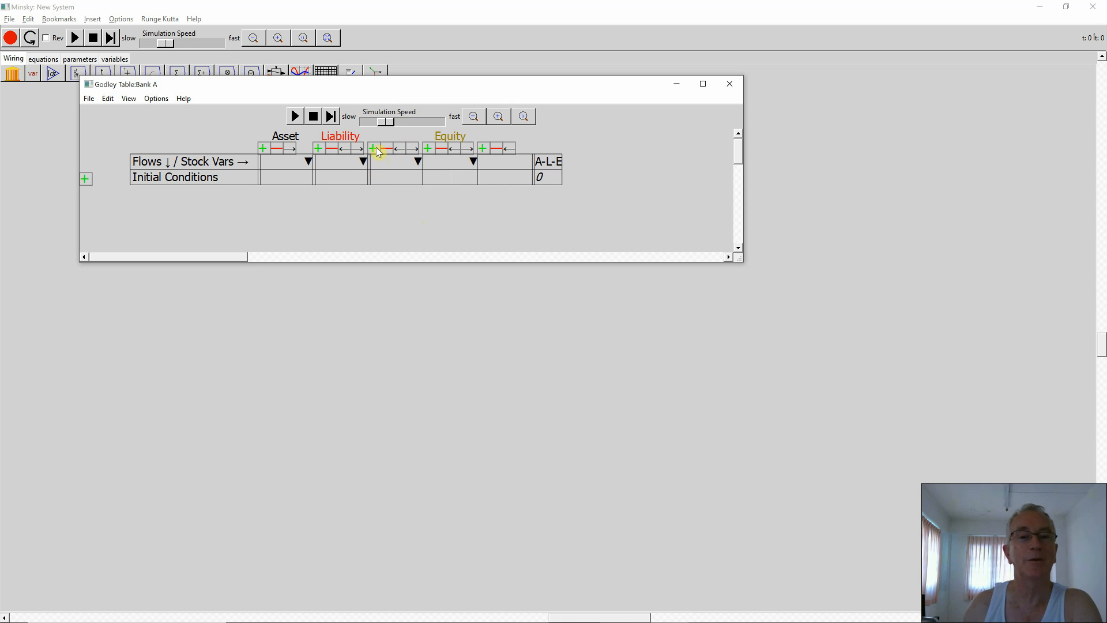
Delete the two extra equity columns and disable multiple equity columns again
{"action": "left_click", "coordinate": [490, 166]}
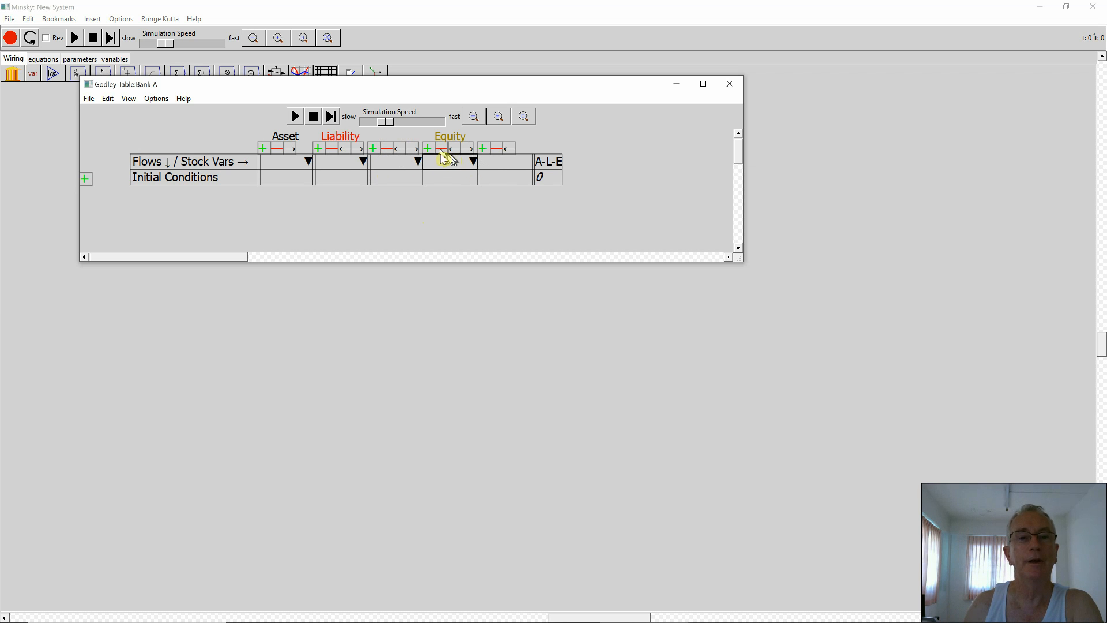
{"action": "left_click", "coordinate": [389, 161]}
{"action": "double_click", "coordinate": [387, 151]}
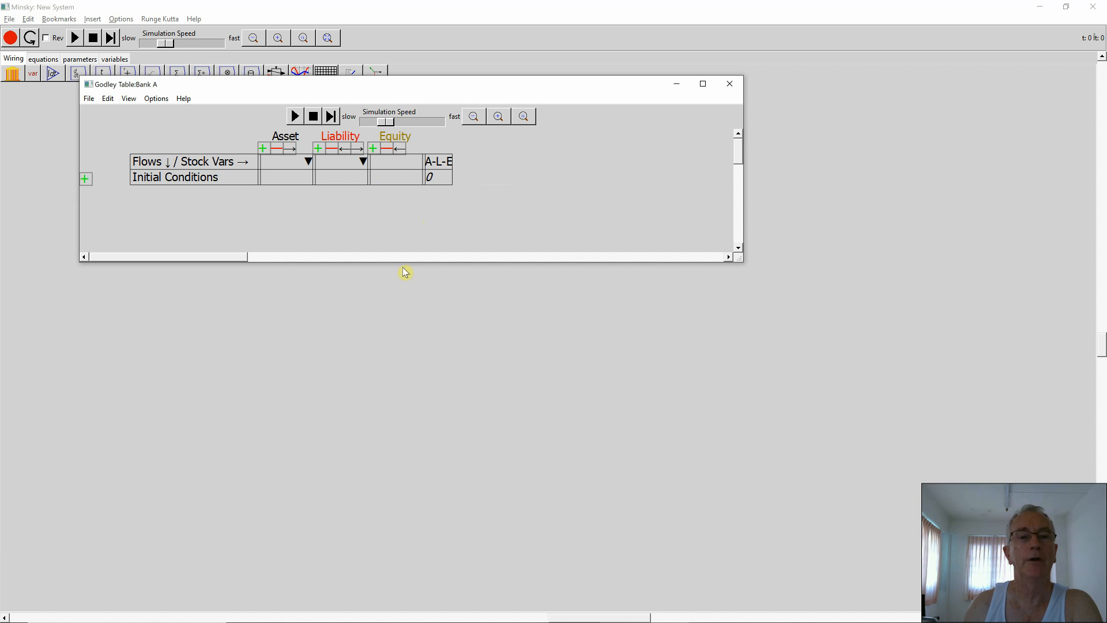
{"action": "left_click", "coordinate": [156, 99]}
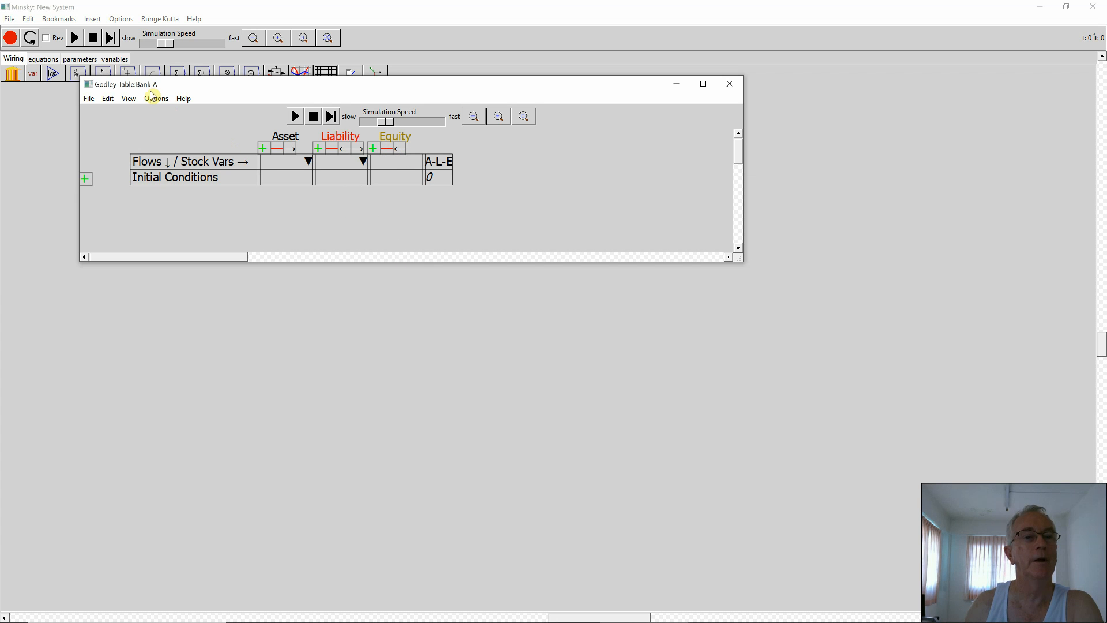
{"action": "left_click", "coordinate": [167, 134]}
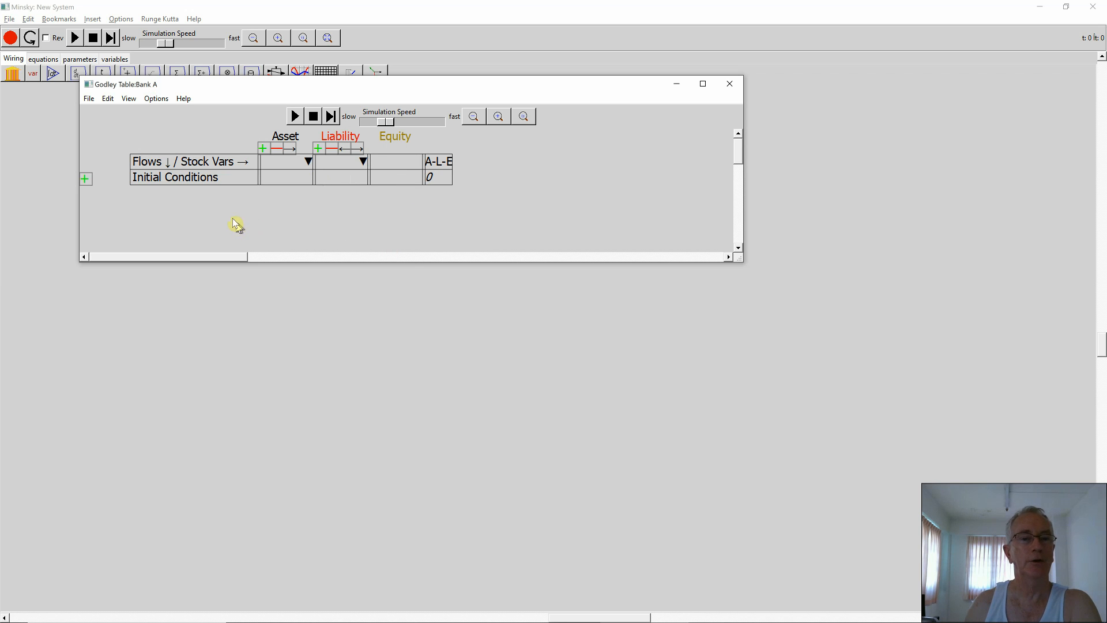
Enlarge the Bank A table by two zoom levels and name its asset column Reserves_A
{"action": "left_click", "coordinate": [285, 164]}
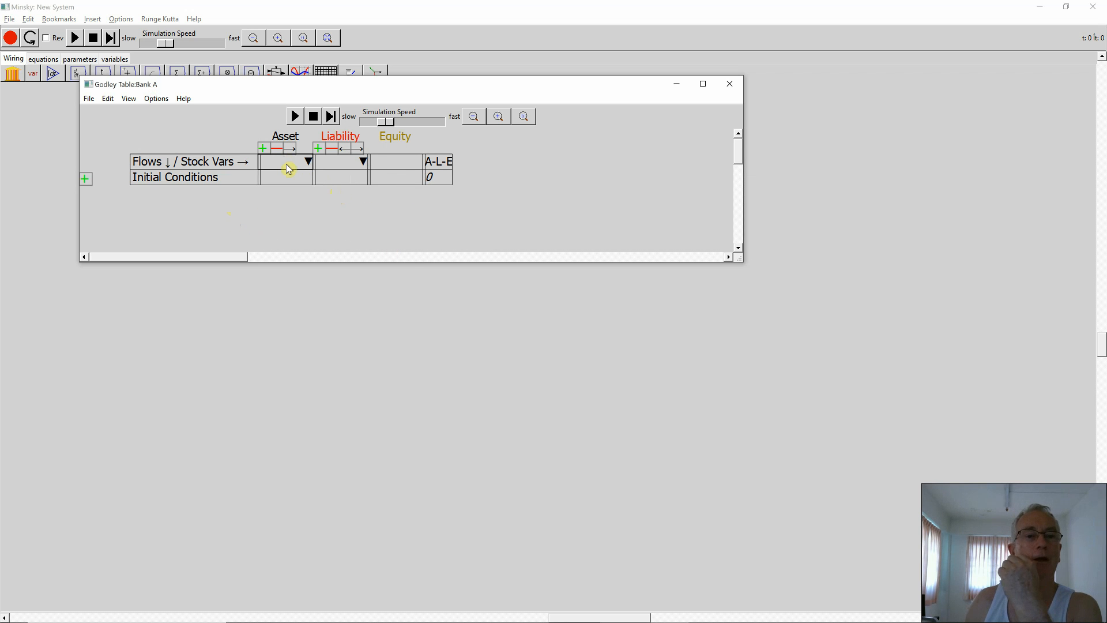
{"action": "left_click", "coordinate": [499, 116]}
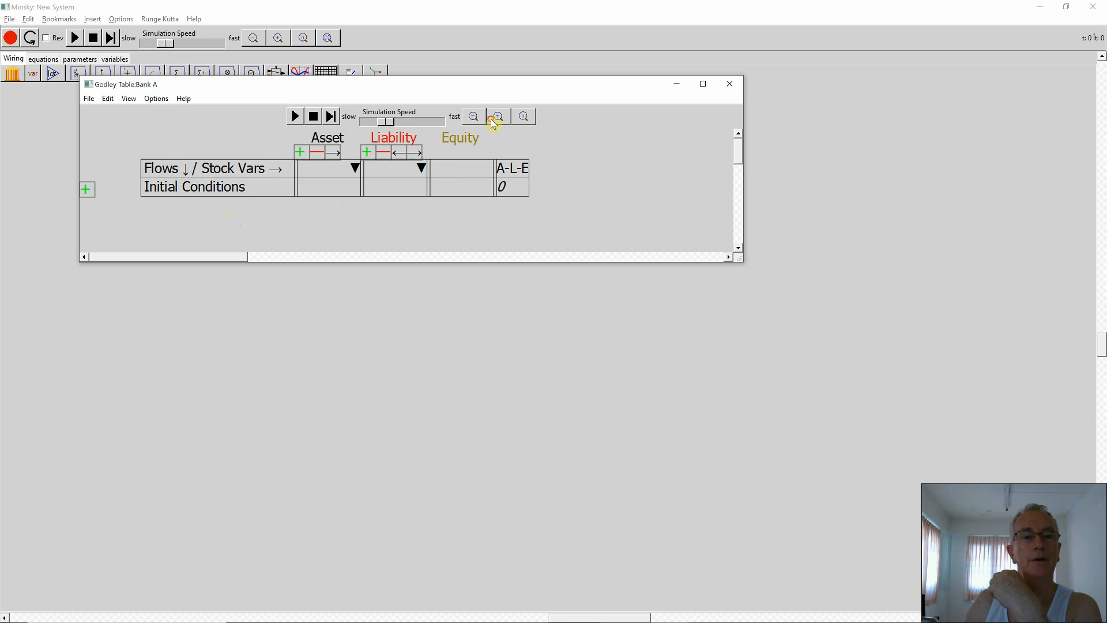
{"action": "left_click", "coordinate": [499, 116]}
{"action": "left_click", "coordinate": [351, 177]}
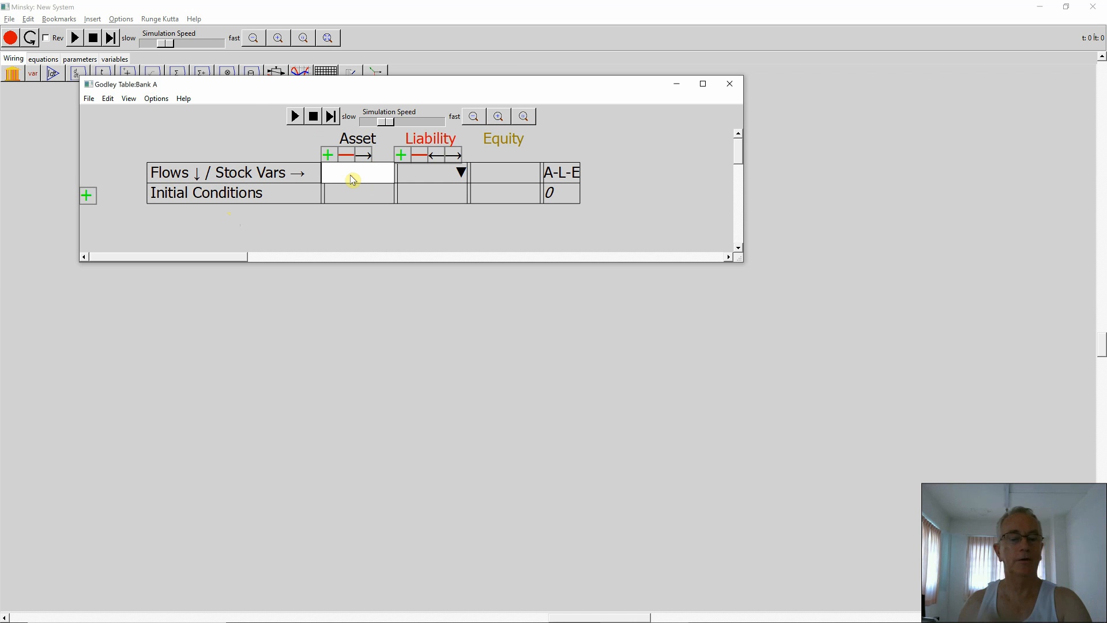
{"action": "type", "text": "Reser"}
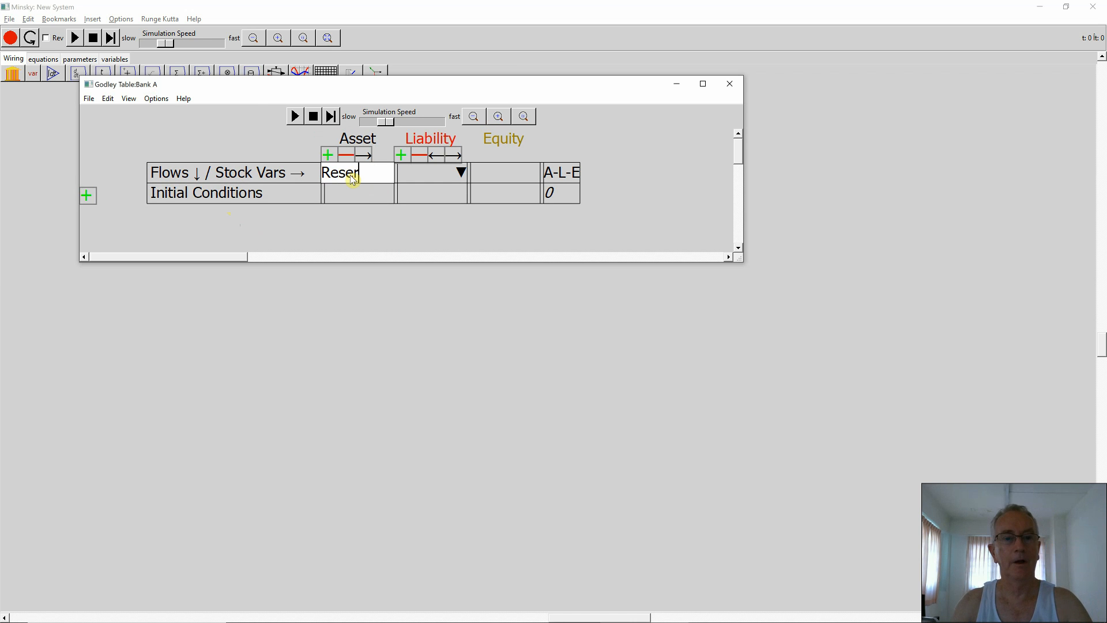
{"action": "type", "text": "ves_A"}
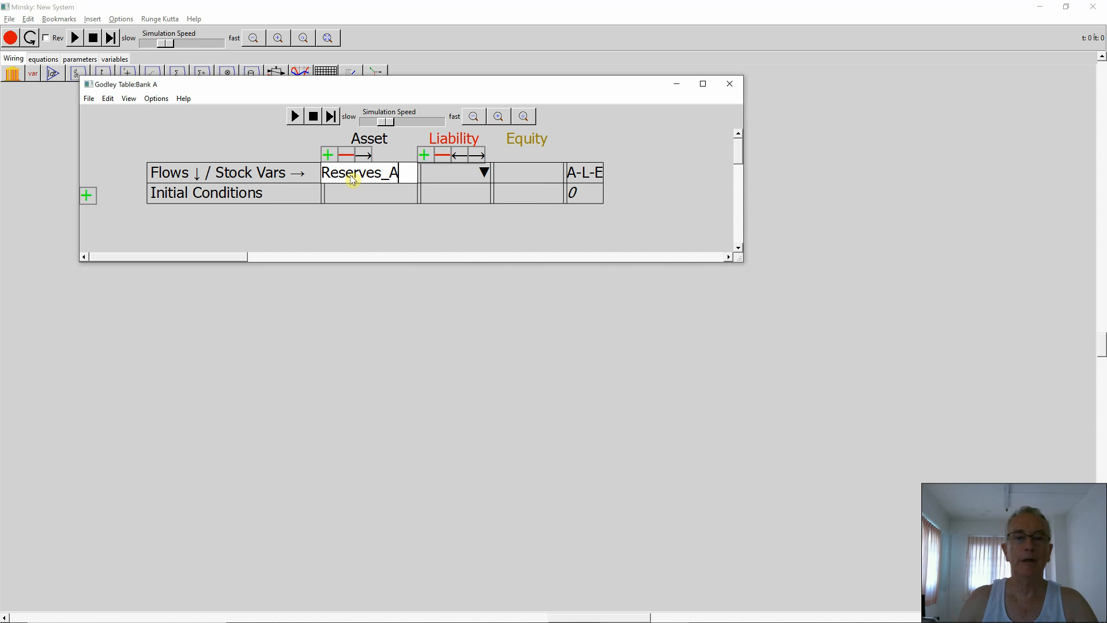
{"action": "left_click", "coordinate": [362, 192]}
{"action": "left_click", "coordinate": [364, 193]}
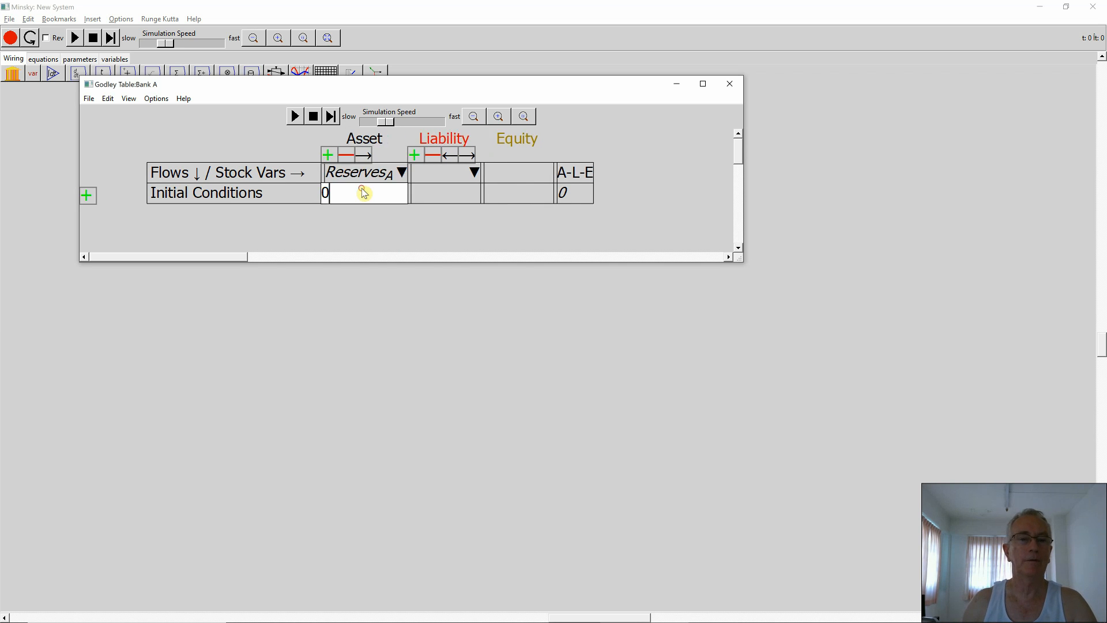
Name the first liability column with the depositor's first name followed by the subscript D
{"action": "left_click", "coordinate": [437, 182]}
{"action": "type", "text": "Aa"}
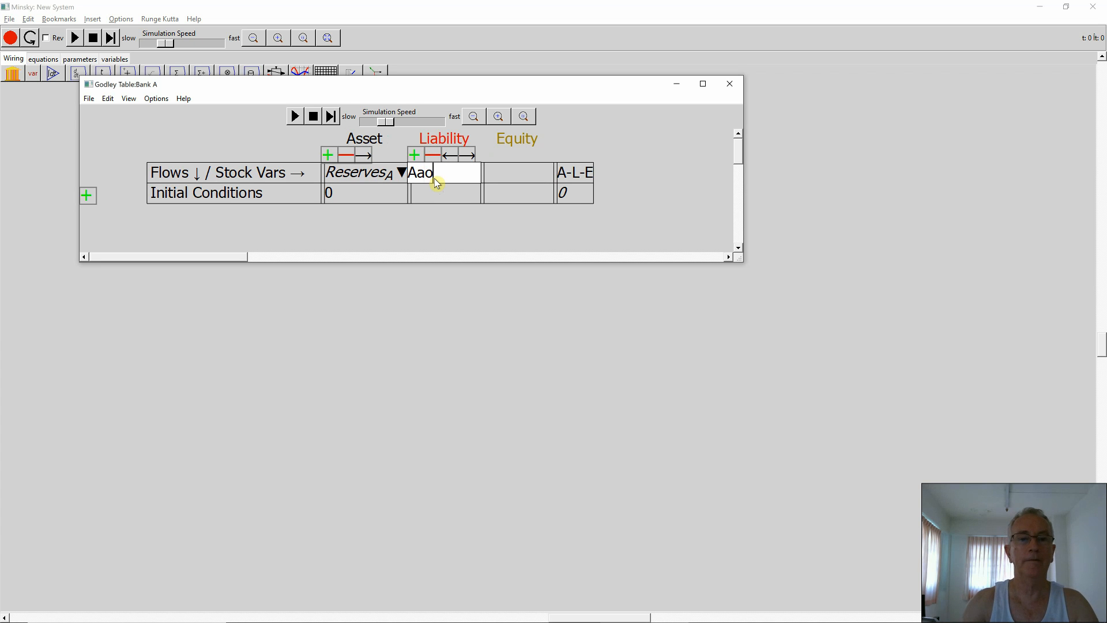
{"action": "type", "text": "ron_D"}
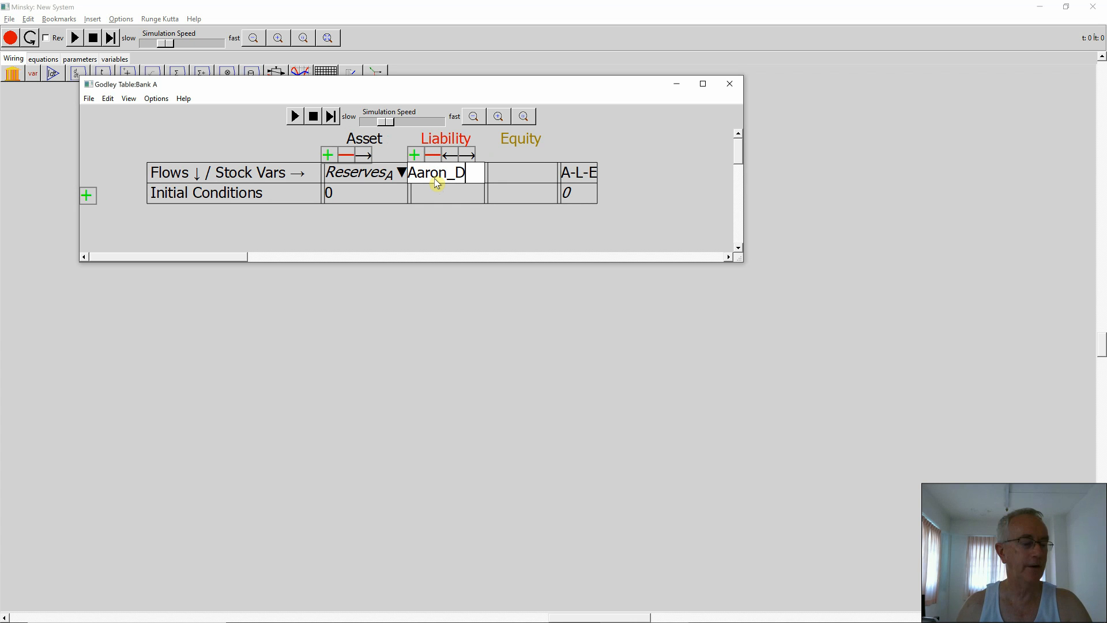
Add a second liability column after the depositor's column and name it Food_{Sellers}
{"action": "left_click", "coordinate": [424, 156]}
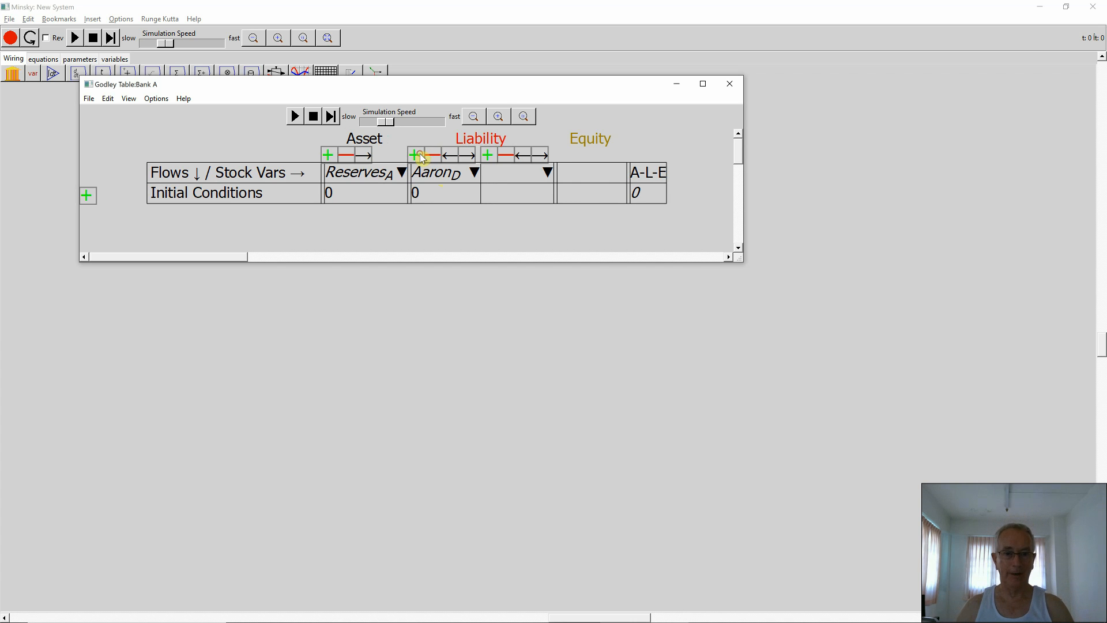
{"action": "left_click", "coordinate": [504, 185]}
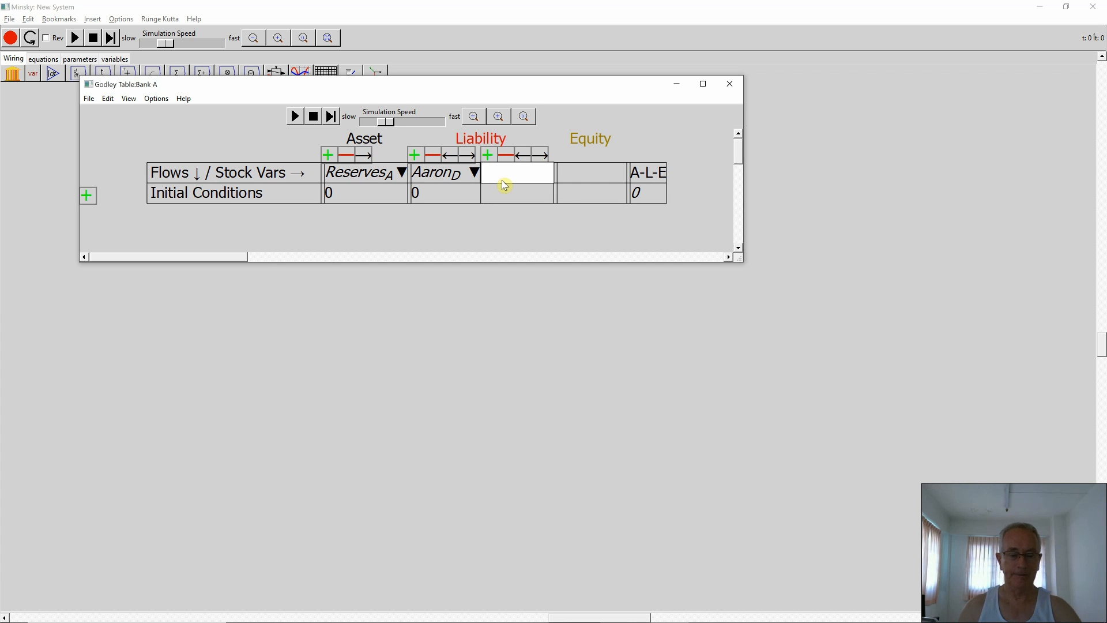
{"action": "type", "text": "Food"}
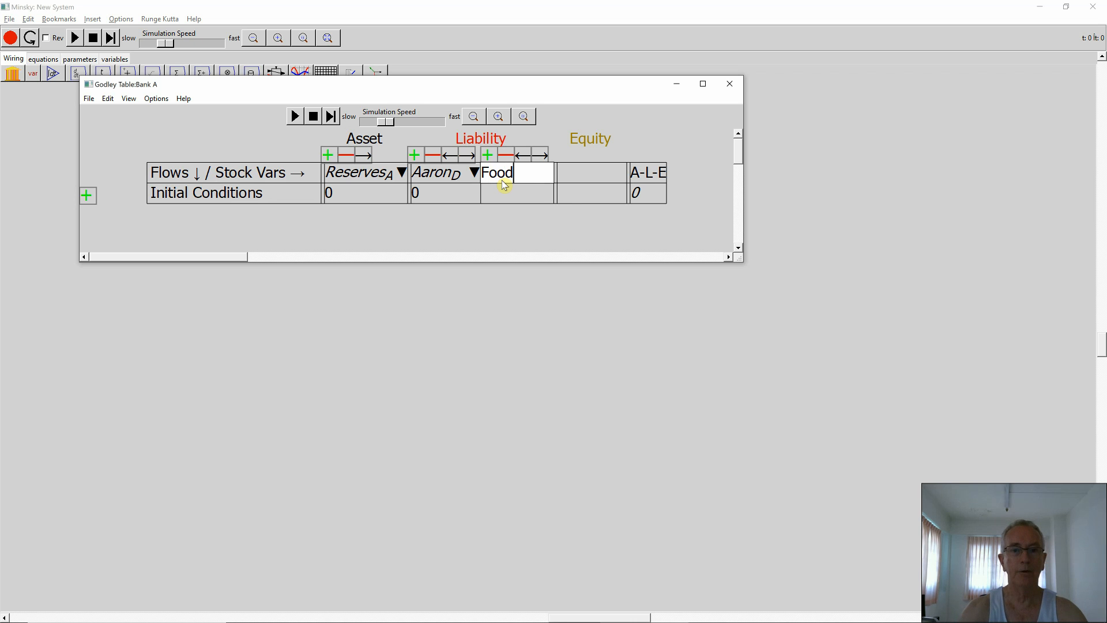
{"action": "type", "text": "_{Sellers"}
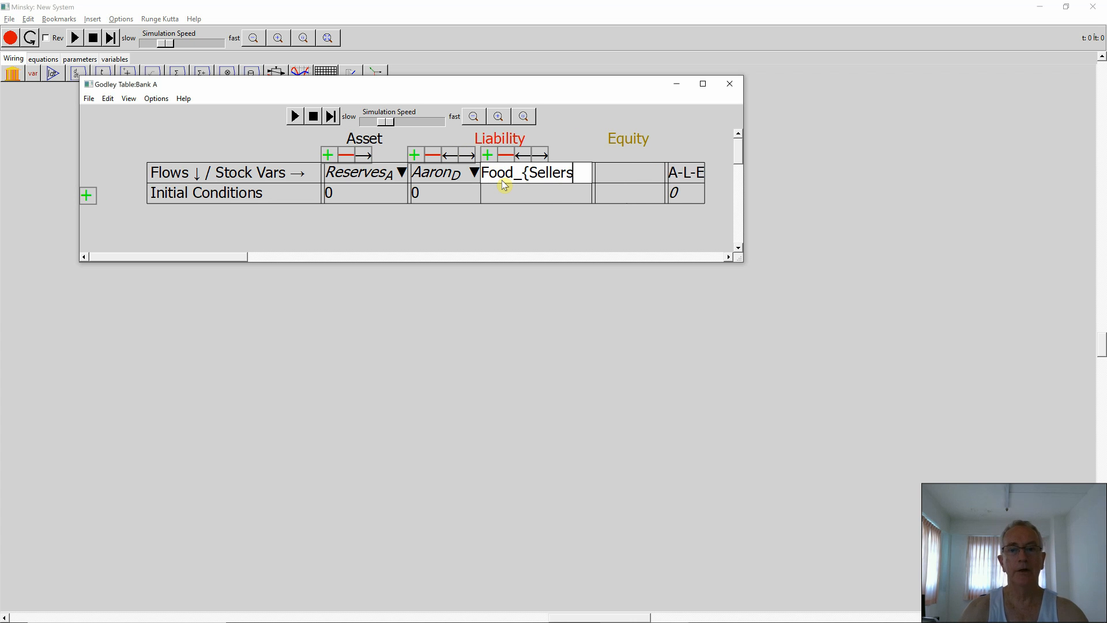
{"action": "type", "text": "}"}
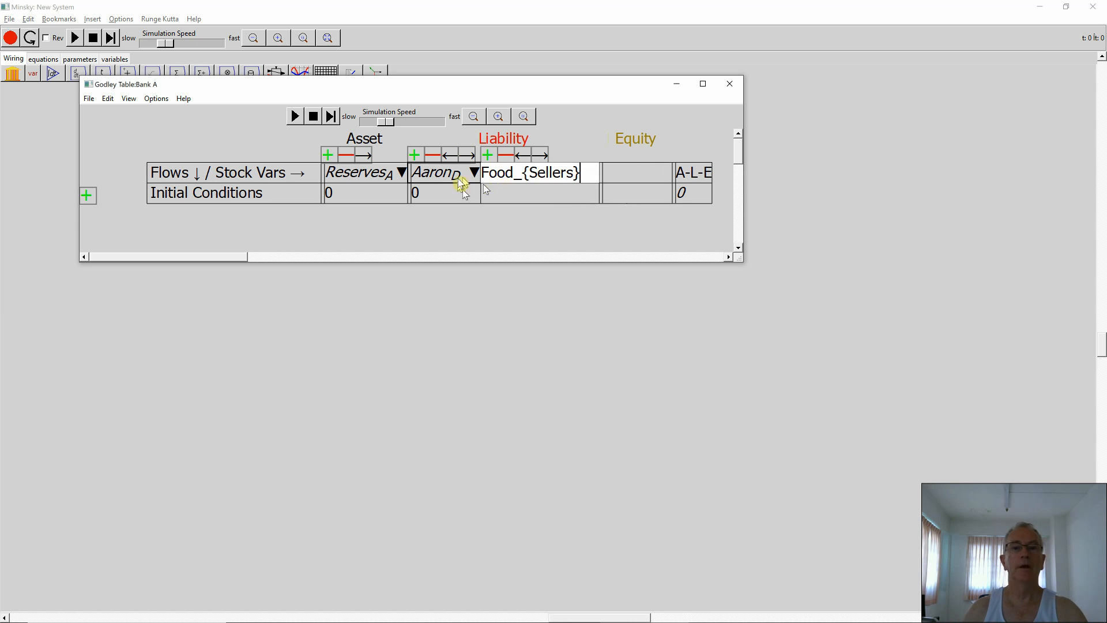
Add a third liability column after the food sellers' column and name it All_{Others}
{"action": "left_click", "coordinate": [495, 156]}
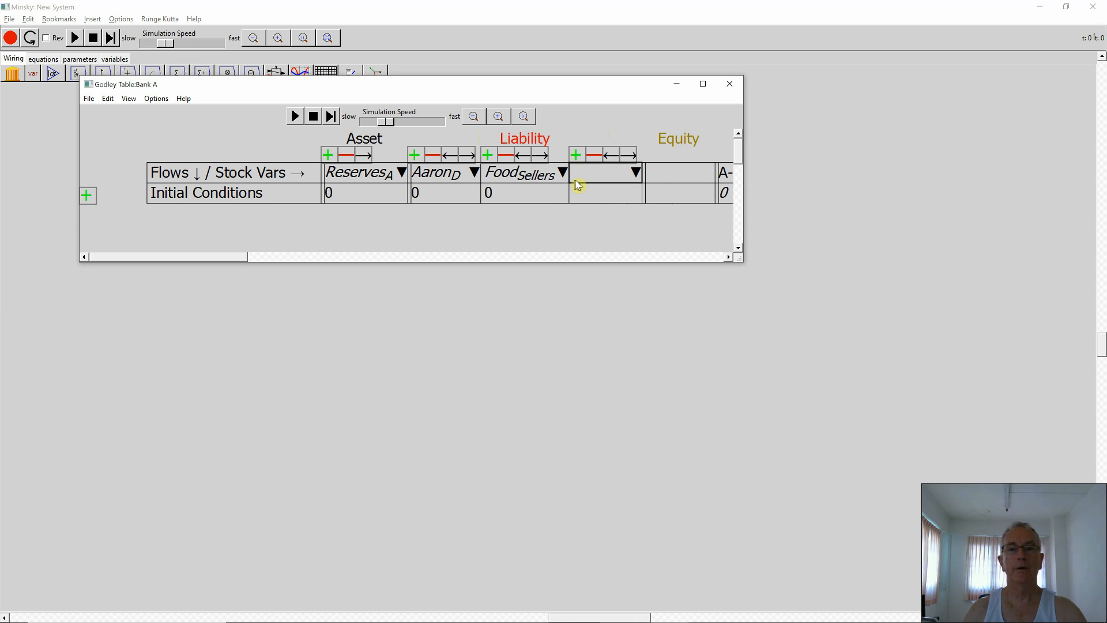
{"action": "left_click", "coordinate": [577, 176]}
{"action": "type", "text": "All_{Others"}
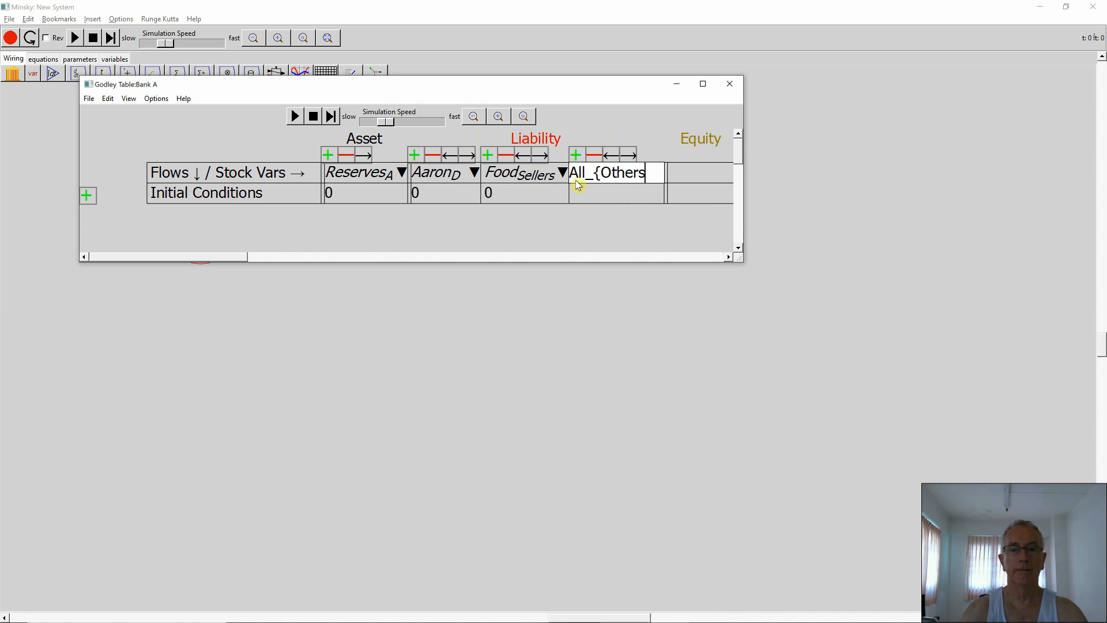
{"action": "type", "text": "}"}
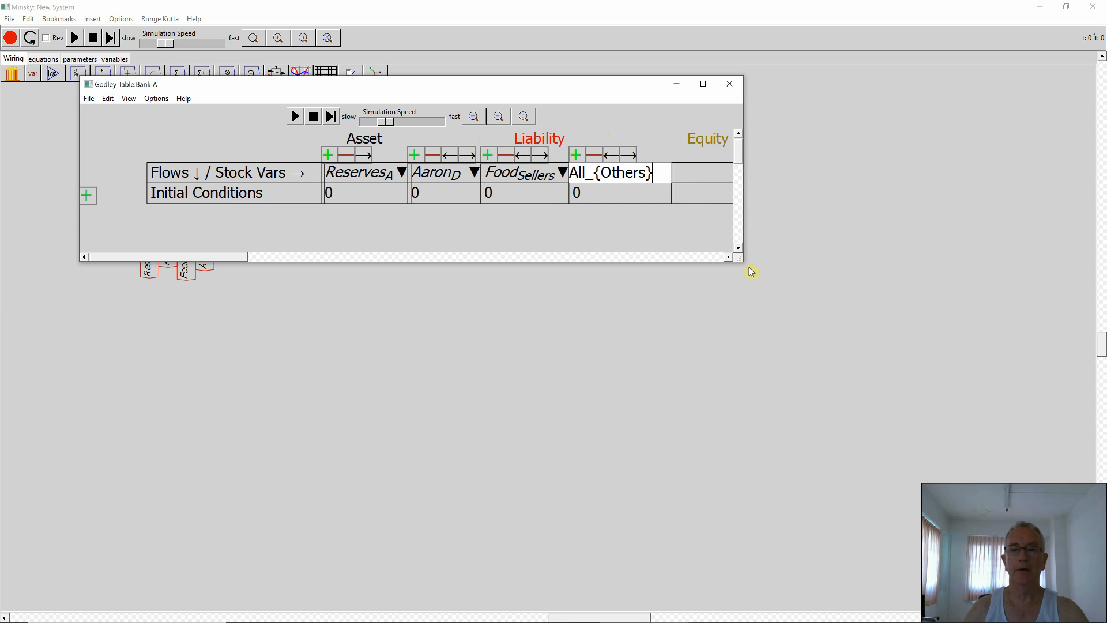
Widen the table window to show all columns, then name the equity column Bank_A with an initial condition of 0
{"action": "left_click_drag", "start_coordinate": [738, 256], "coordinate": [826, 265]}
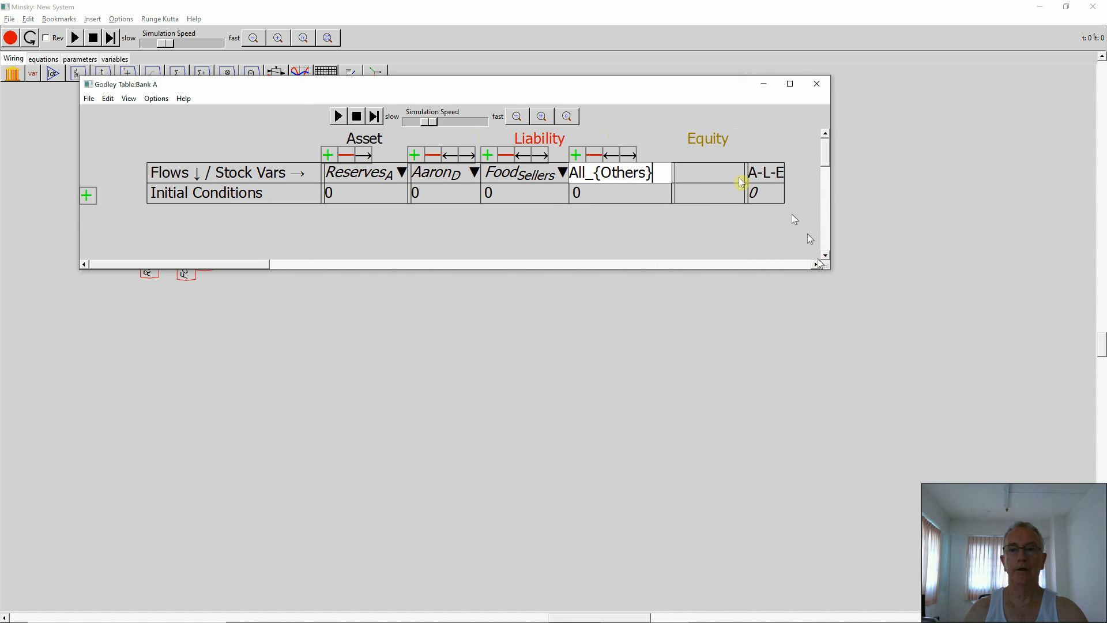
{"action": "left_click", "coordinate": [692, 175]}
{"action": "type", "text": "Bank_A"}
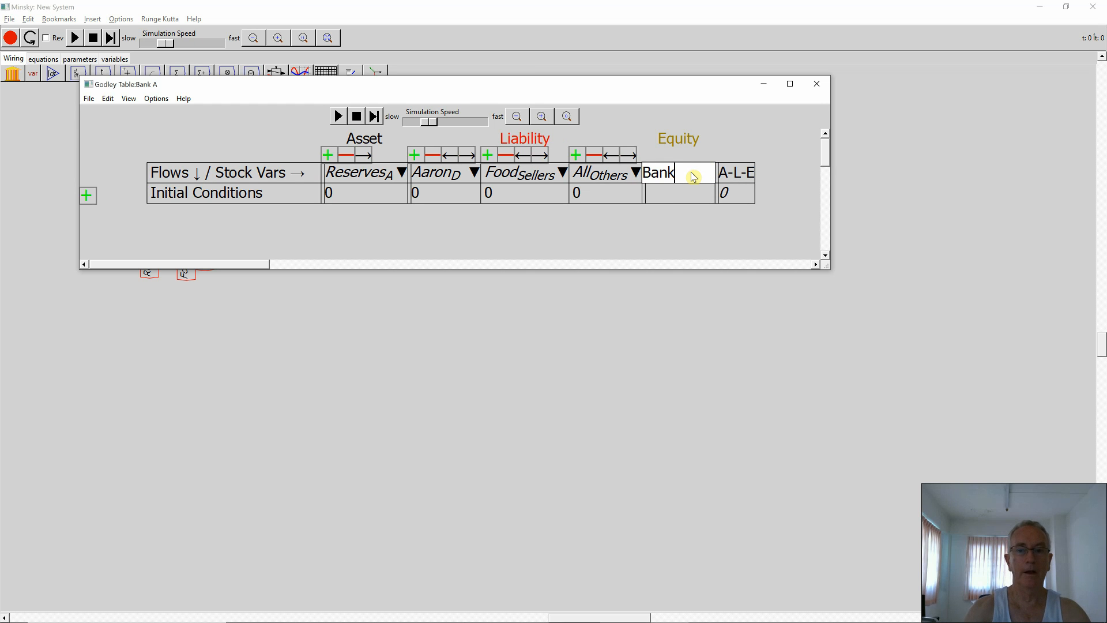
{"action": "left_click", "coordinate": [695, 193]}
{"action": "type", "text": "0"}
Set the initial conditions to 110 for the reserves and 90 for the depositor's account
{"action": "left_click", "coordinate": [354, 195]}
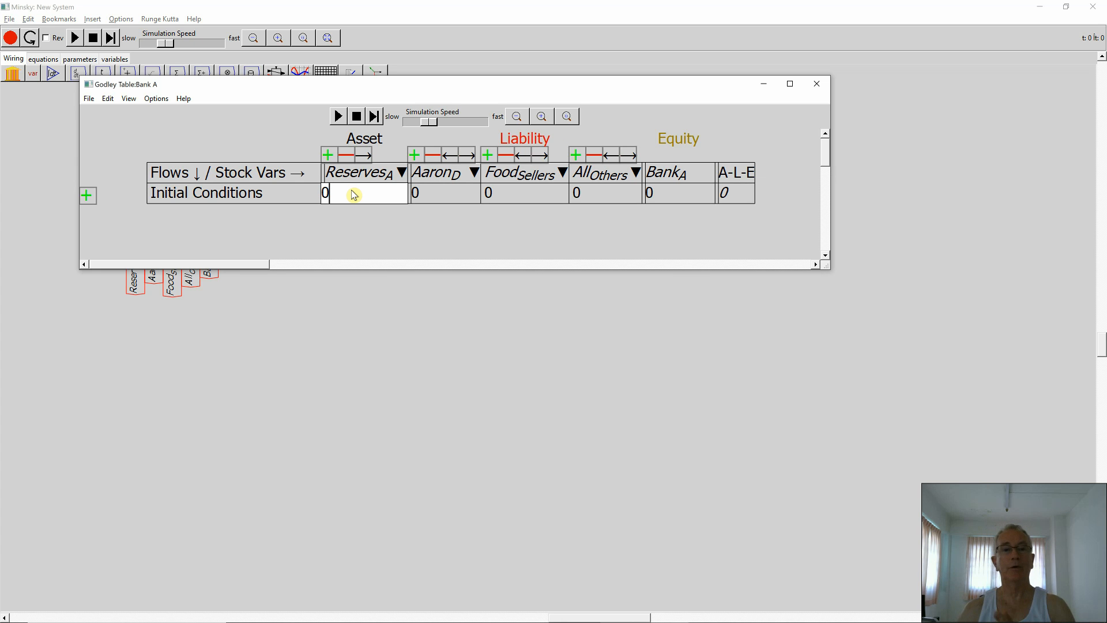
{"action": "key", "text": "BackSpace"}
{"action": "type", "text": "110"}
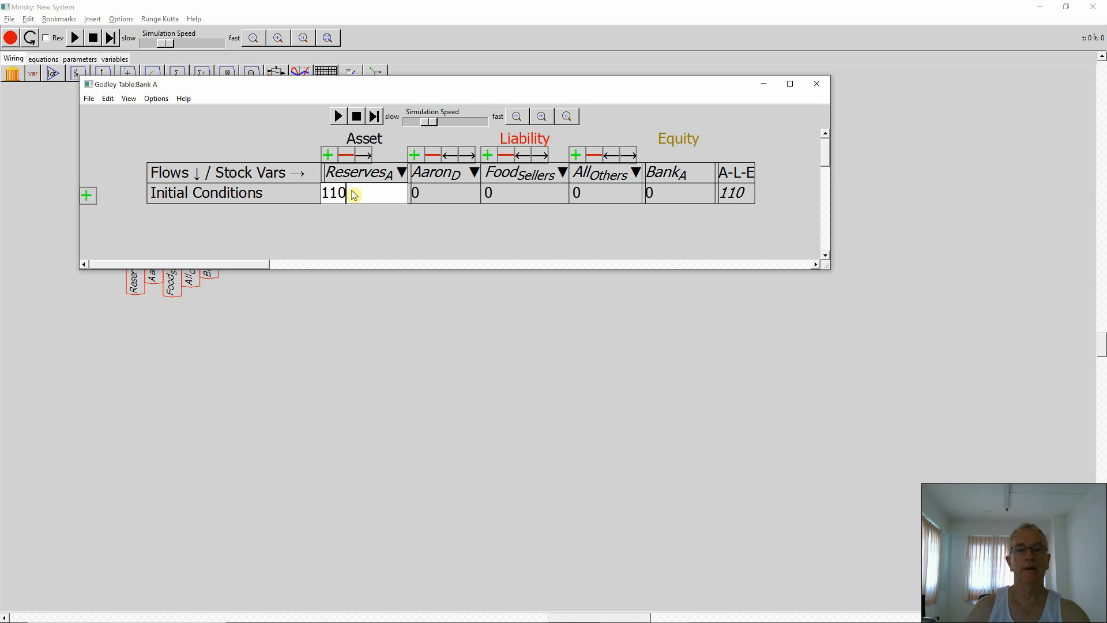
{"action": "left_click", "coordinate": [439, 199]}
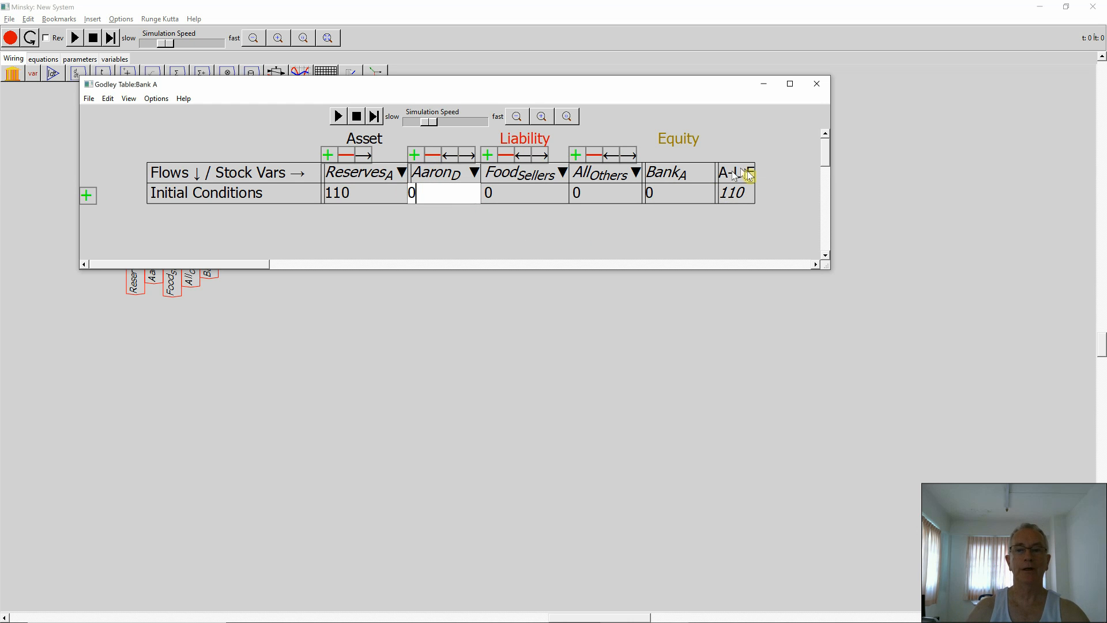
{"action": "key", "text": "BackSpace"}
{"action": "type", "text": "90"}
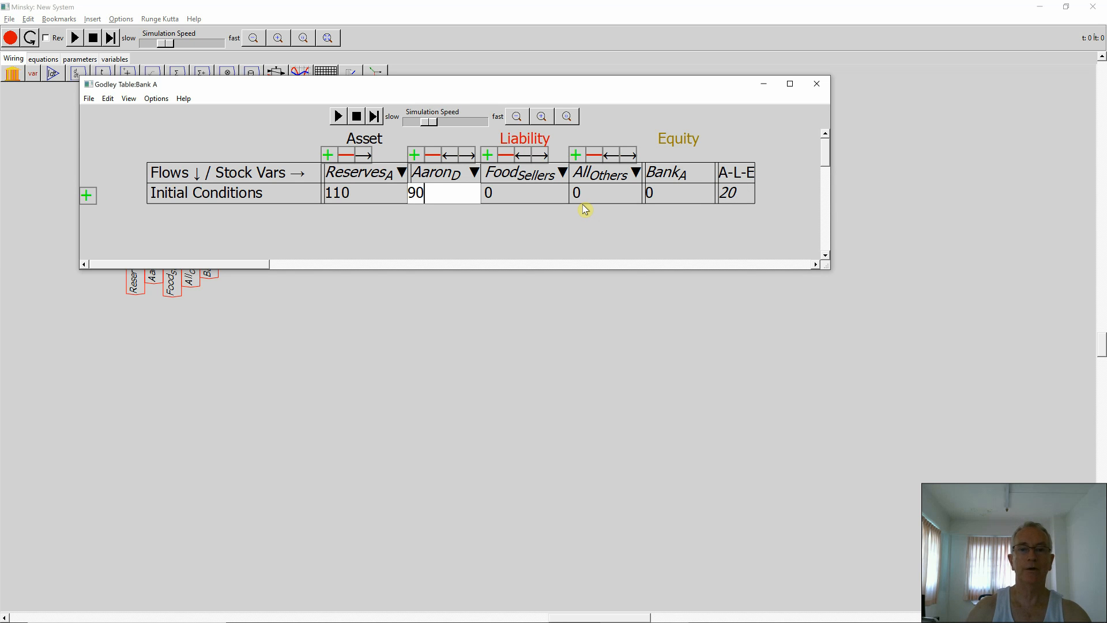
Set the initial conditions to 5 for the food sellers' account and 15 for the all-others account
{"action": "left_click", "coordinate": [539, 203]}
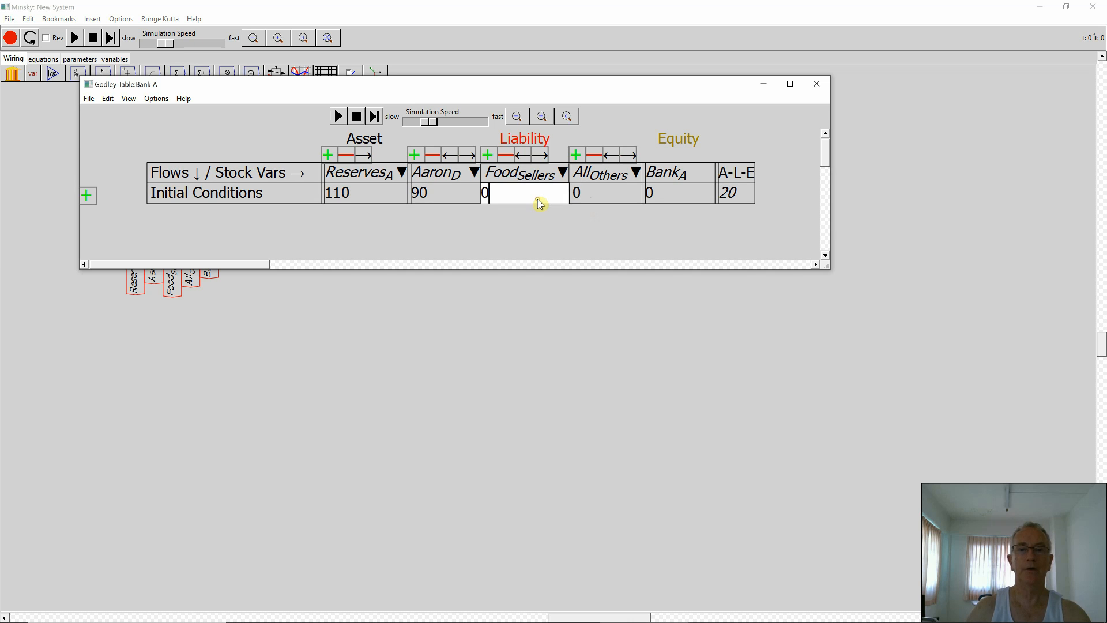
{"action": "key", "text": "BackSpace"}
{"action": "type", "text": "5"}
{"action": "left_click", "coordinate": [592, 202]}
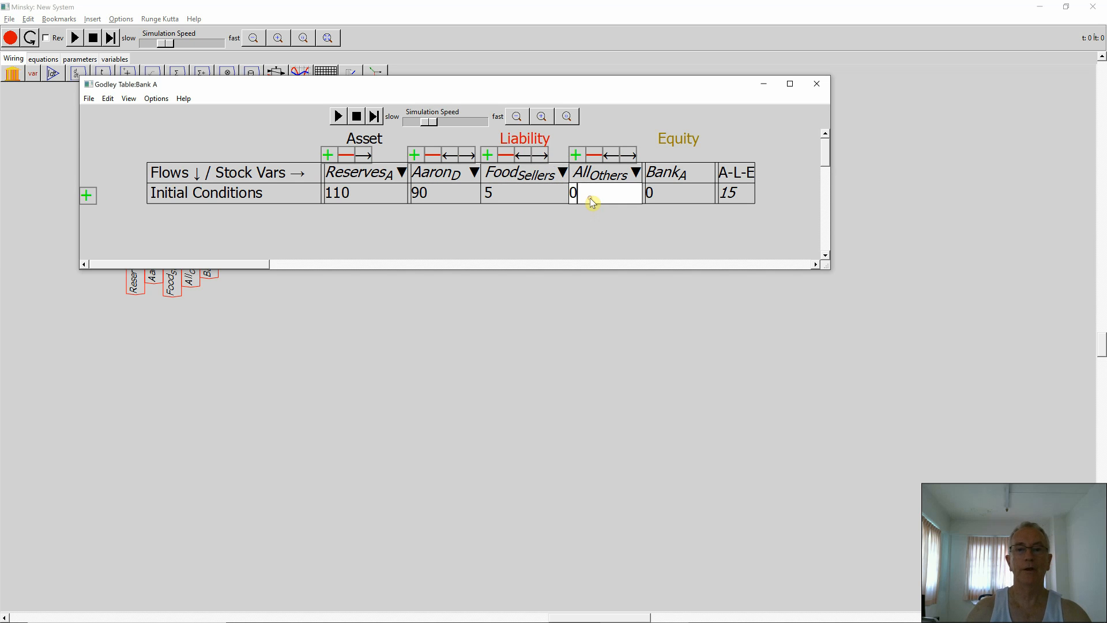
{"action": "key", "text": "BackSpace"}
{"action": "type", "text": "15"}
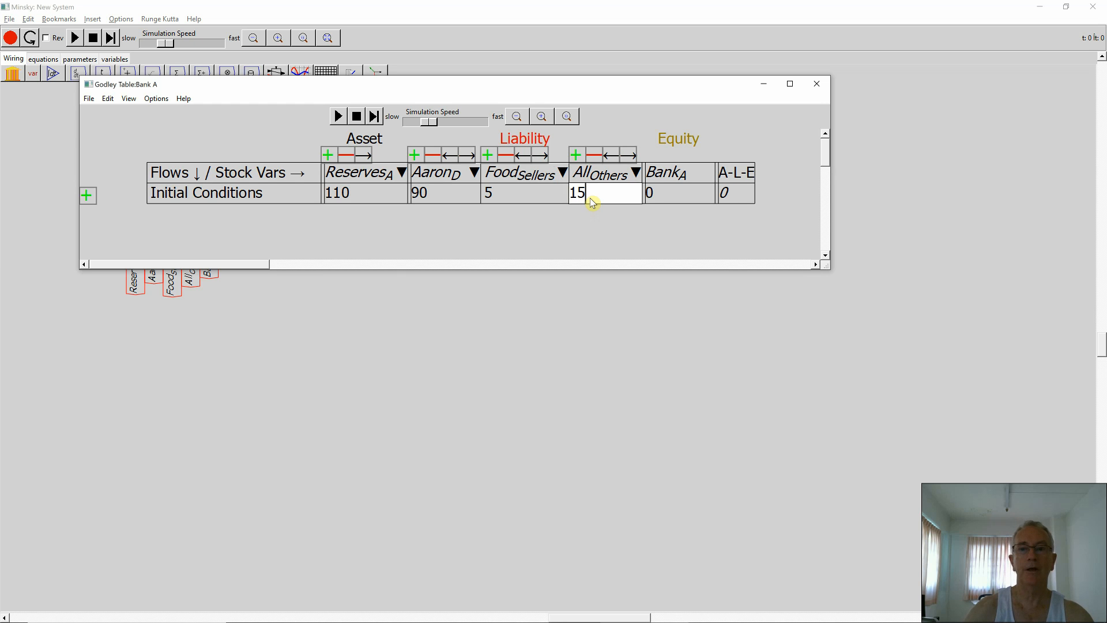
Set the initial conditions to 120 for the reserves and 10 for the Bank_A equity
{"action": "left_click", "coordinate": [340, 193]}
{"action": "key", "text": "BackSpace"}
{"action": "type", "text": "2"}
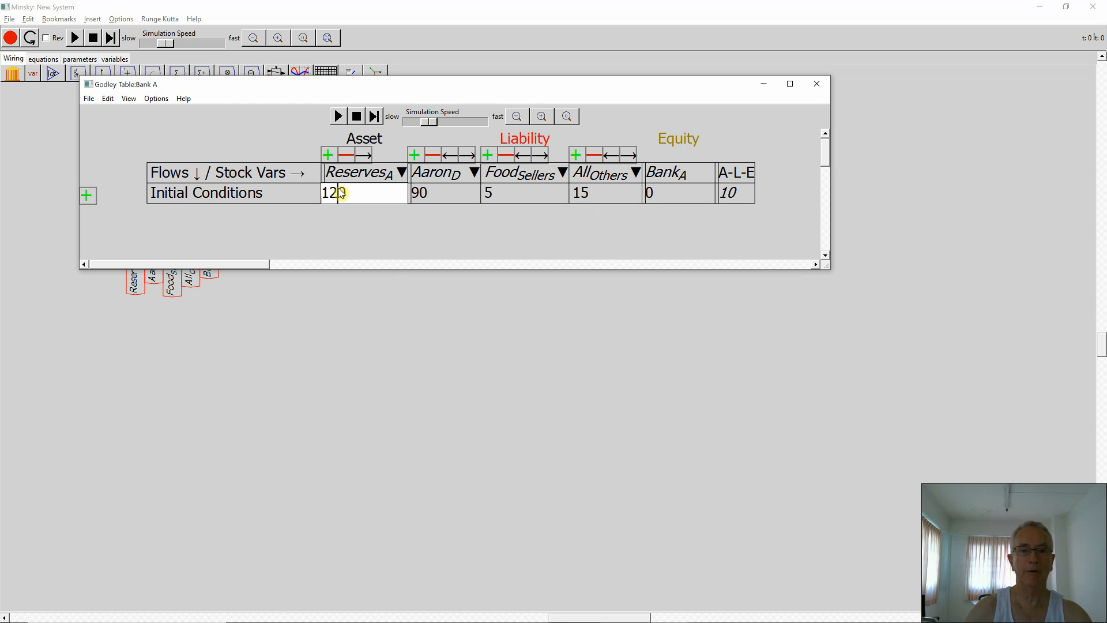
{"action": "left_click", "coordinate": [673, 203]}
{"action": "key", "text": "Left"}
{"action": "type", "text": "1"}
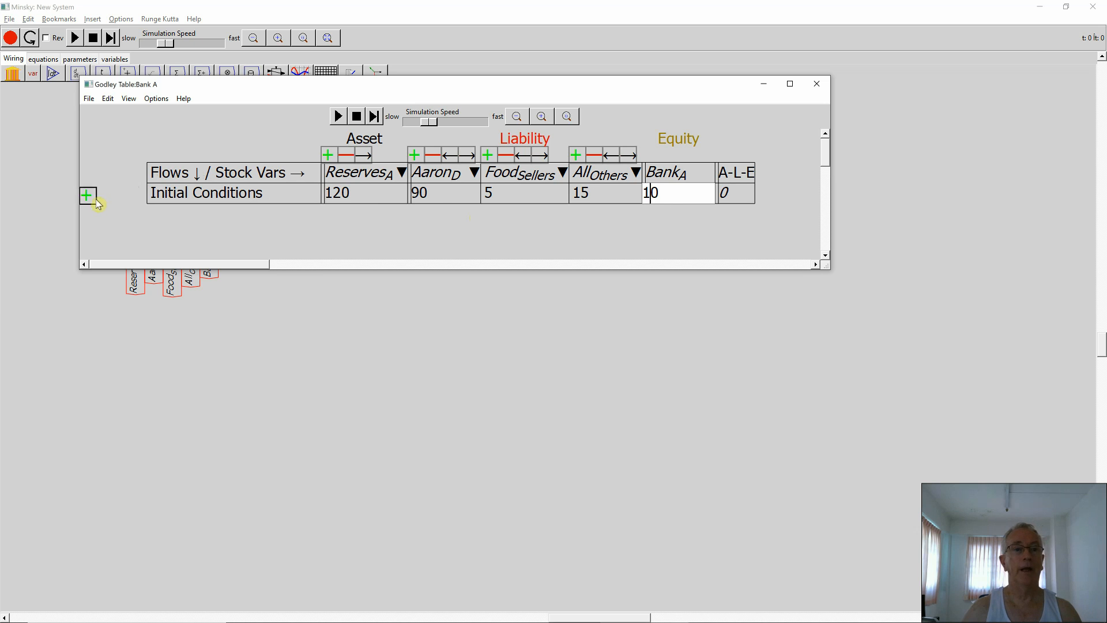
Add a flow row below the initial conditions and label it with the depositor's name followed by "buys from Food Sellers"
{"action": "left_click", "coordinate": [89, 196]}
{"action": "left_click", "coordinate": [191, 216]}
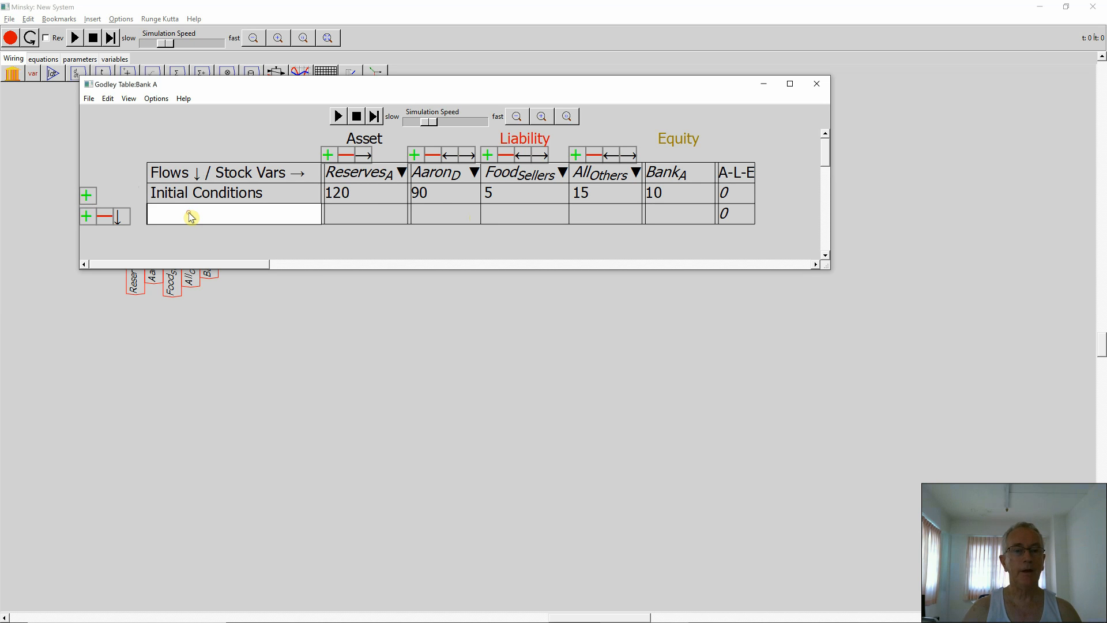
{"action": "type", "text": "Aaro"}
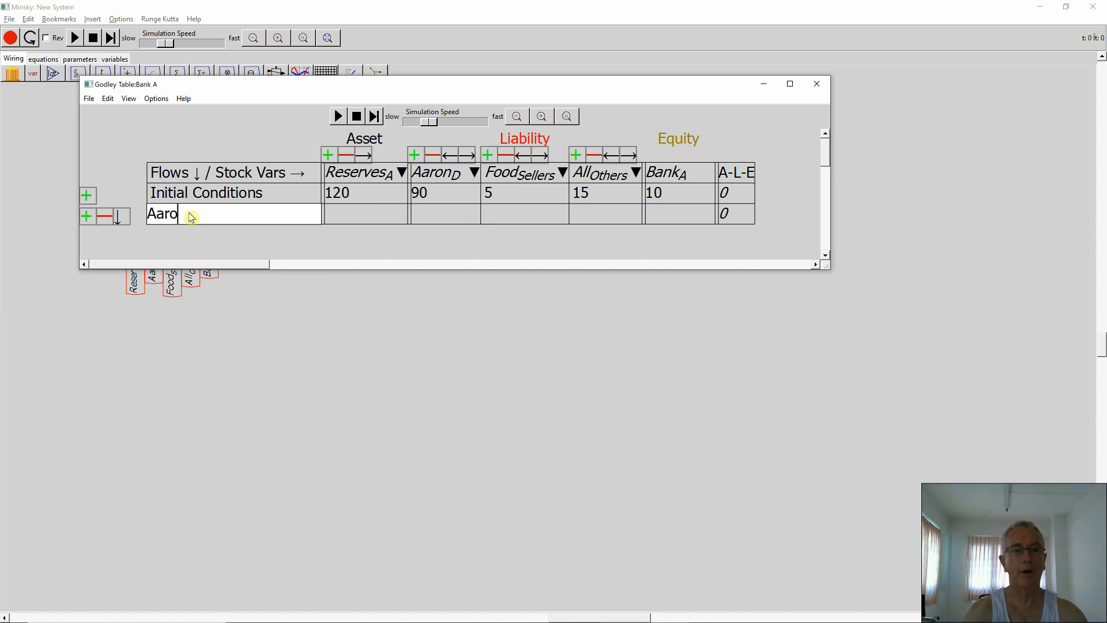
{"action": "type", "text": "n buy"}
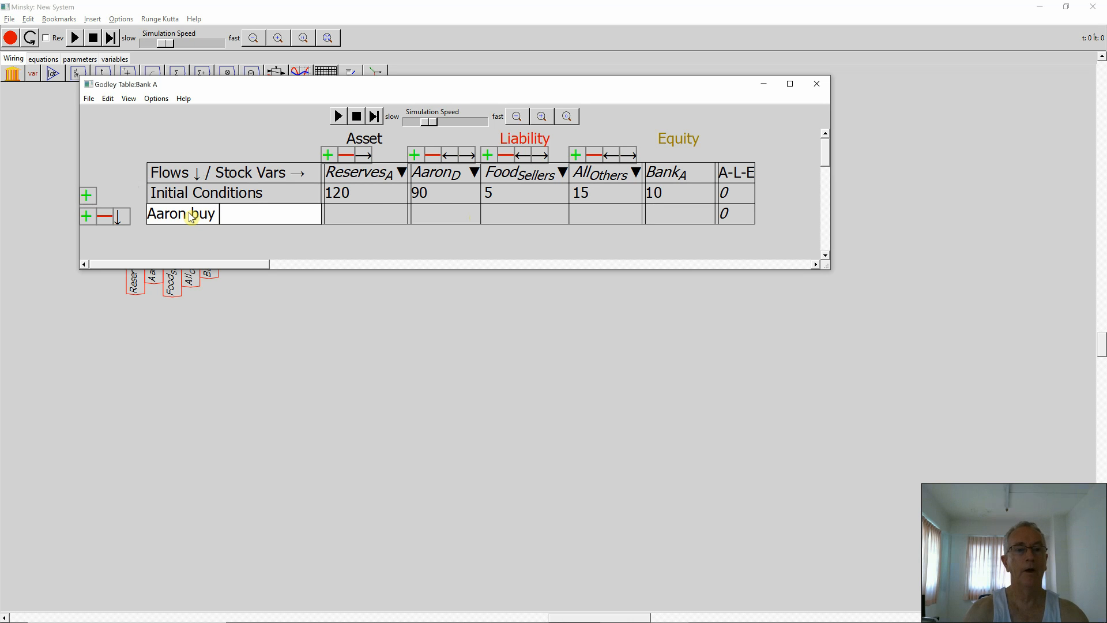
{"action": "type", "text": "s from Food"}
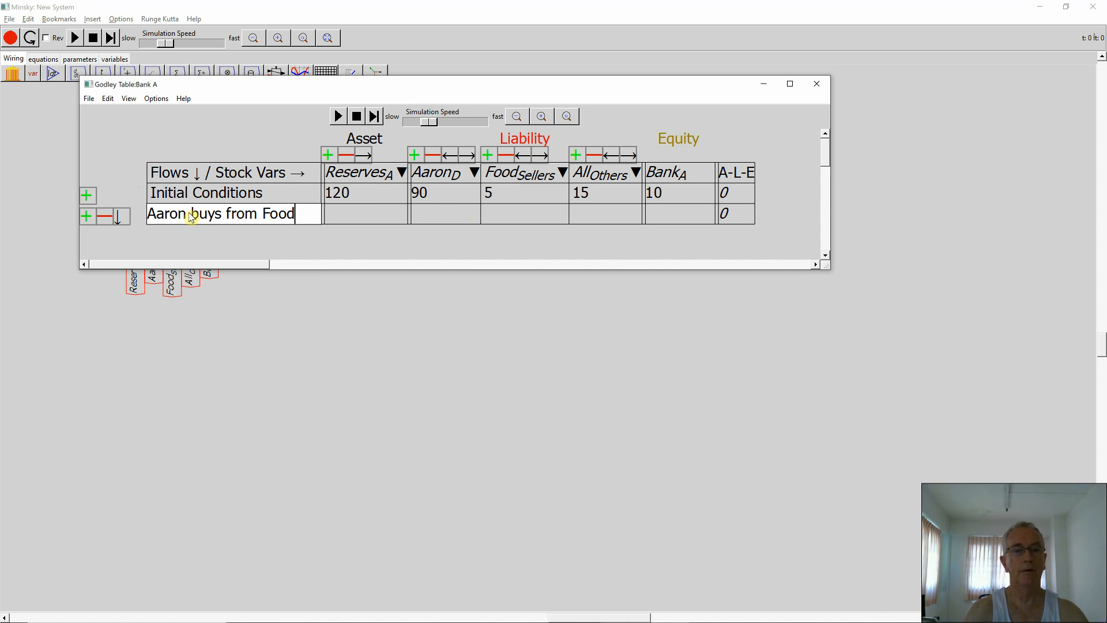
{"action": "type", "text": " Sellers"}
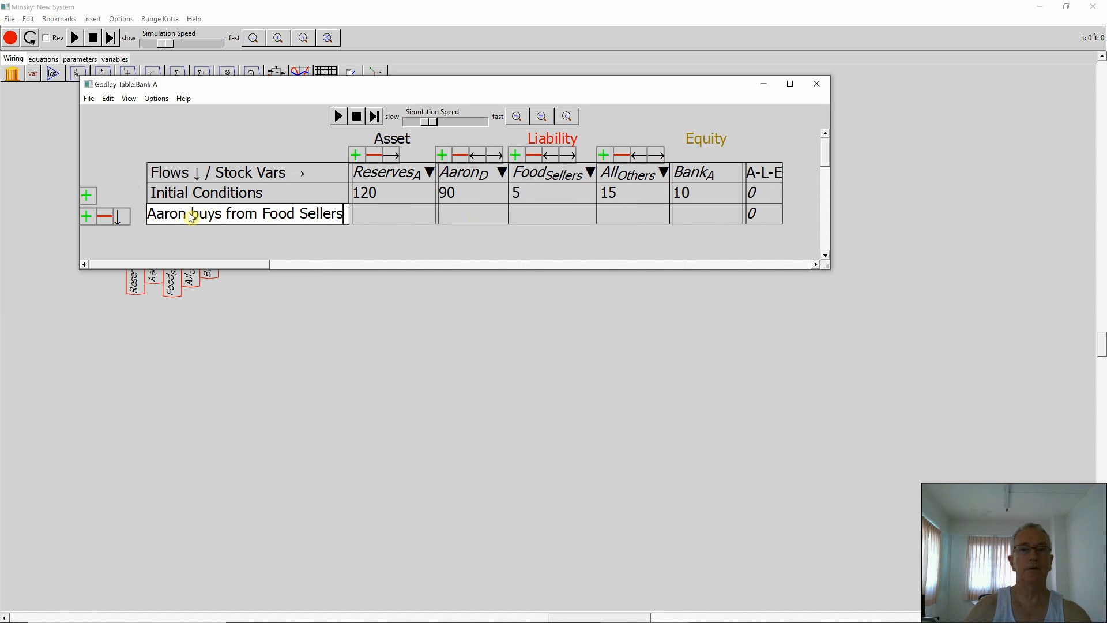
Enlarge the table window and enter the depositor's name with _S^{FS} as the food-purchase flow in the depositor's column
{"action": "left_click", "coordinate": [481, 224]}
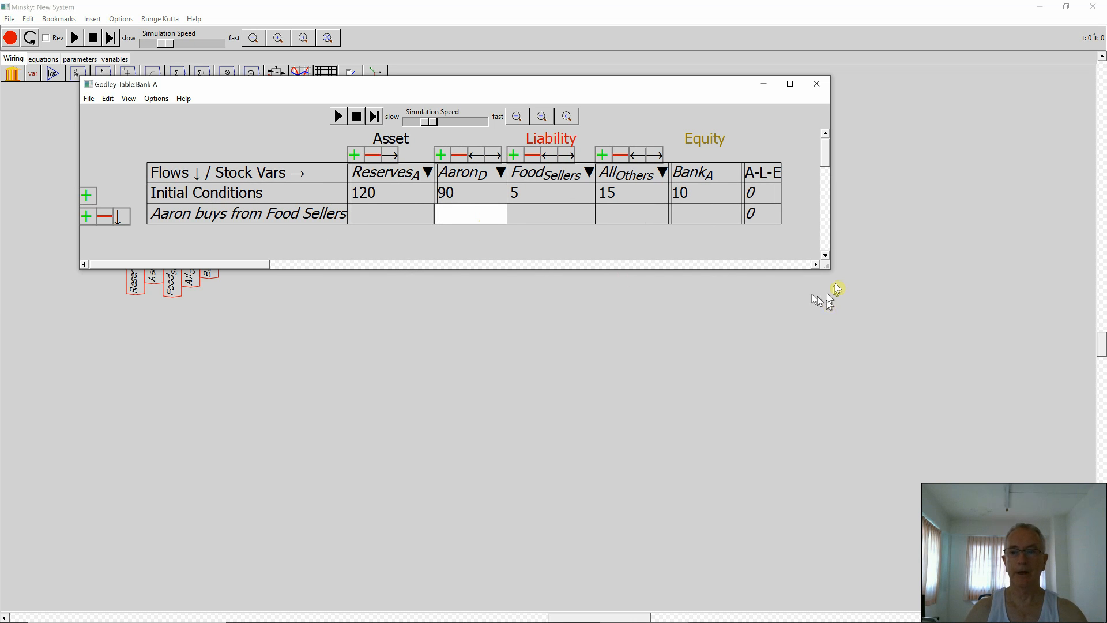
{"action": "left_click_drag", "start_coordinate": [827, 267], "coordinate": [851, 281]}
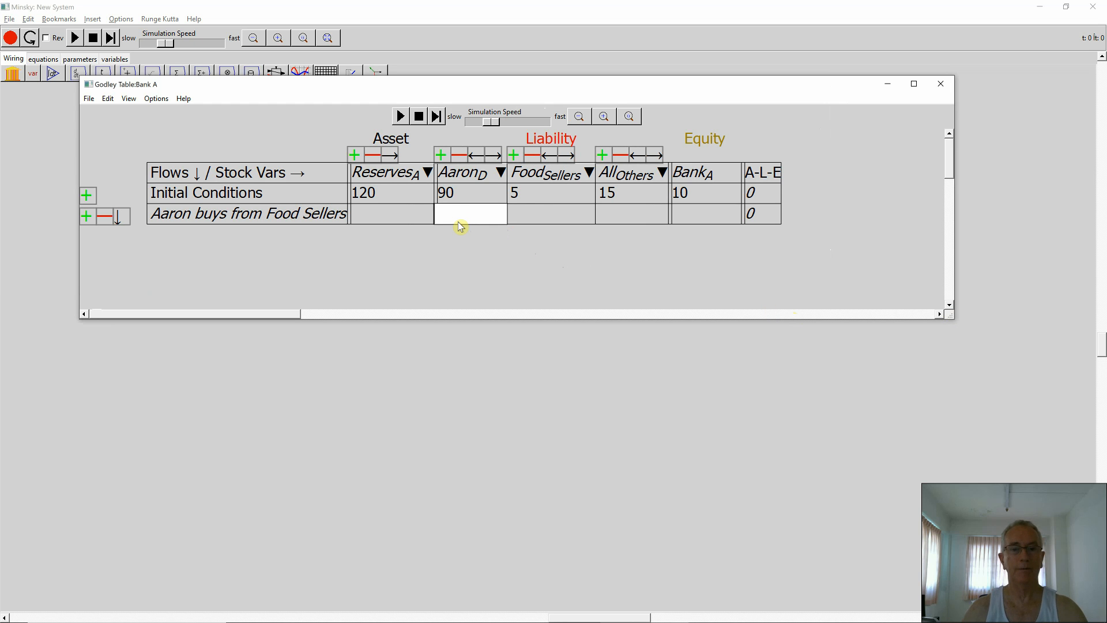
{"action": "type", "text": "Aaro"}
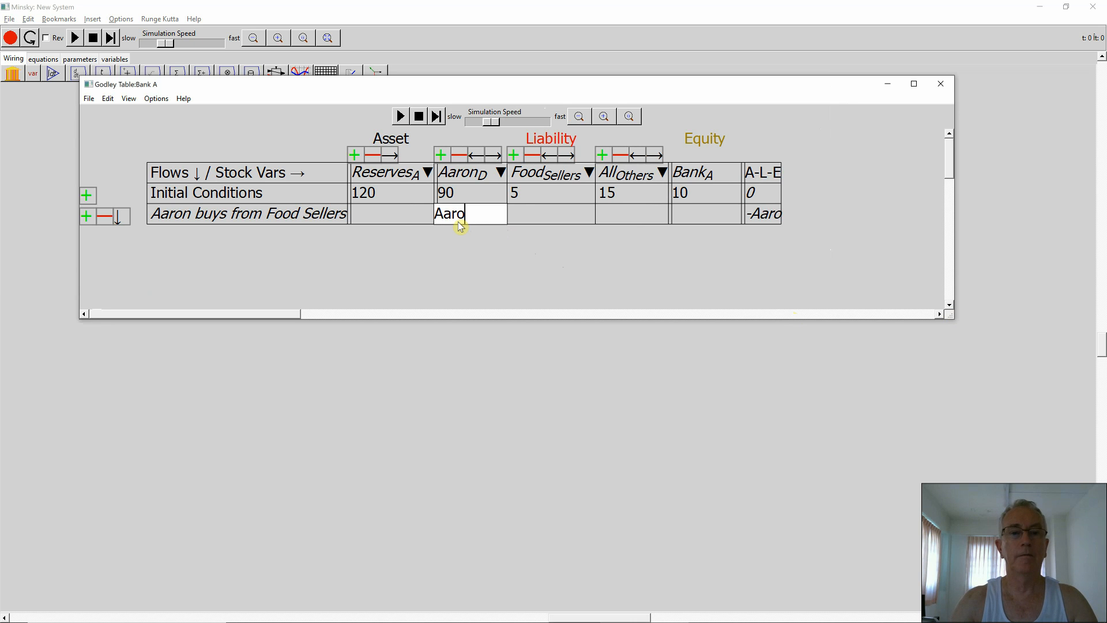
{"action": "type", "text": "n_"}
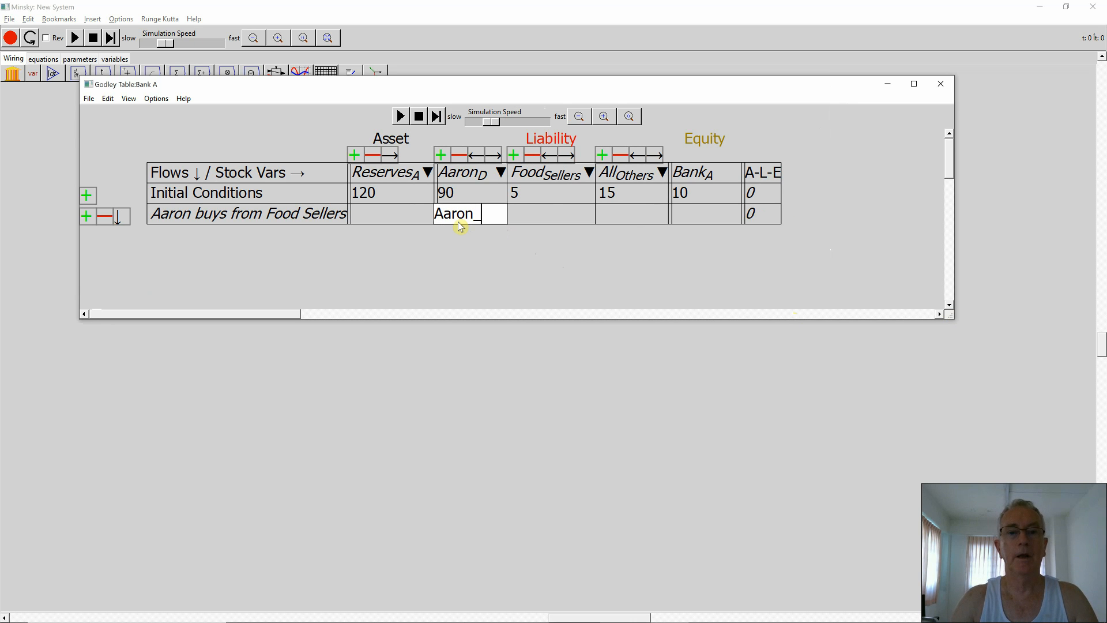
{"action": "type", "text": "S"}
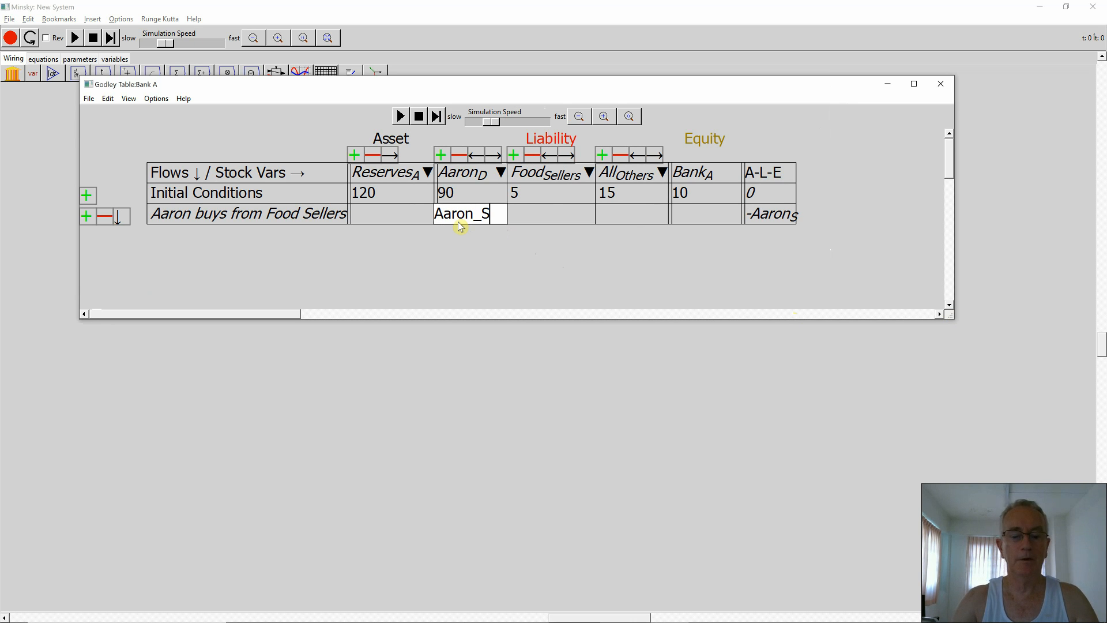
{"action": "type", "text": "^{FS}"}
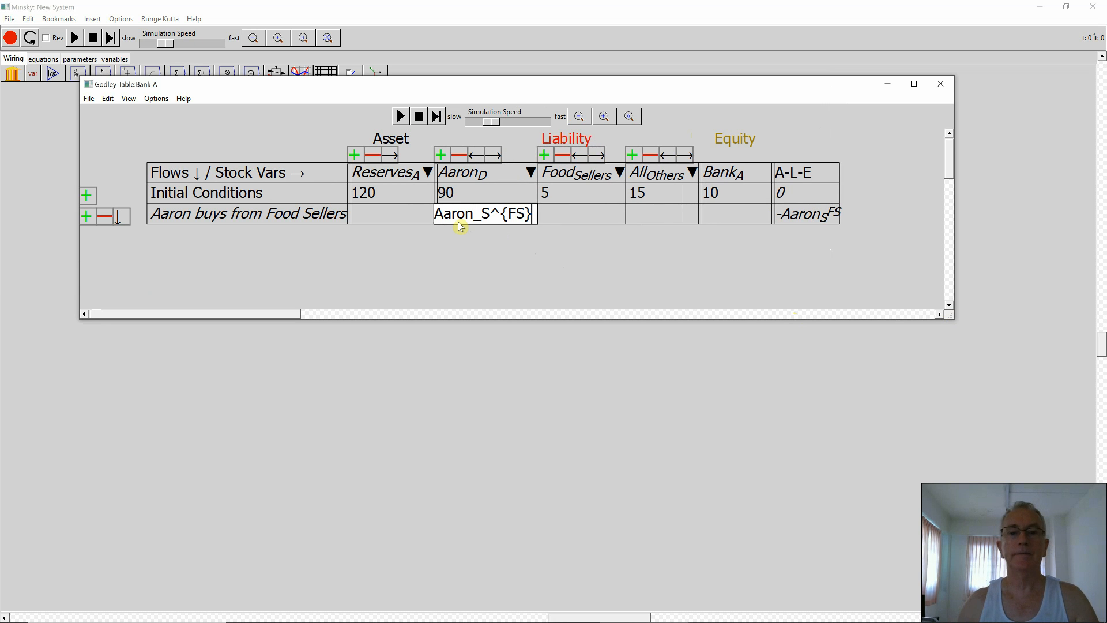
Make the depositor's food-purchase flow an outflow by prefixing it with 0-
{"action": "left_click", "coordinate": [591, 216]}
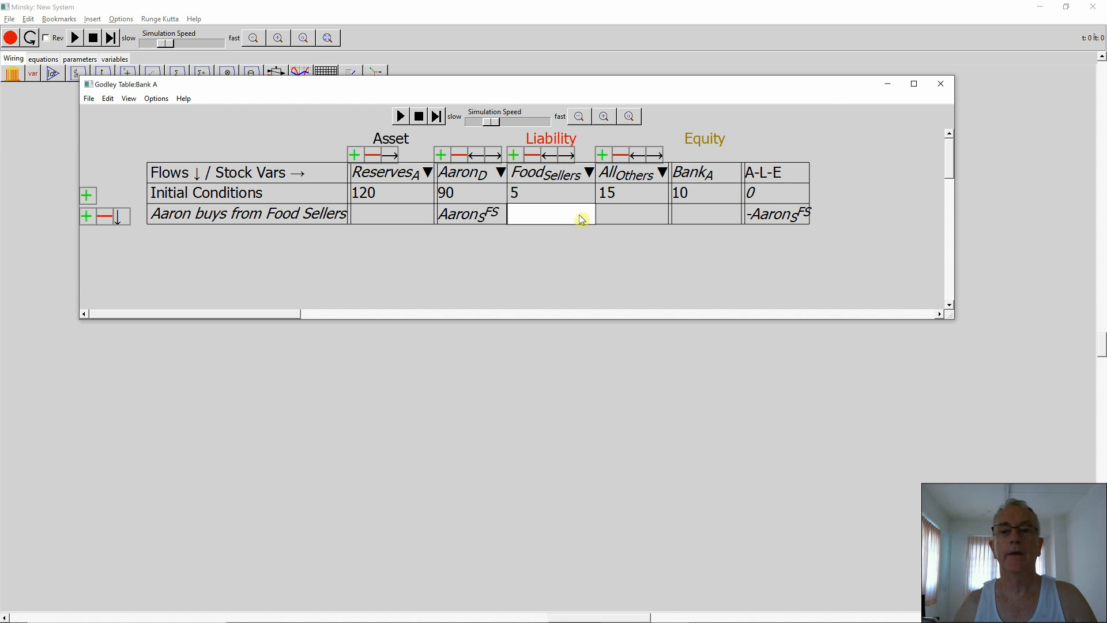
{"action": "left_click", "coordinate": [442, 217]}
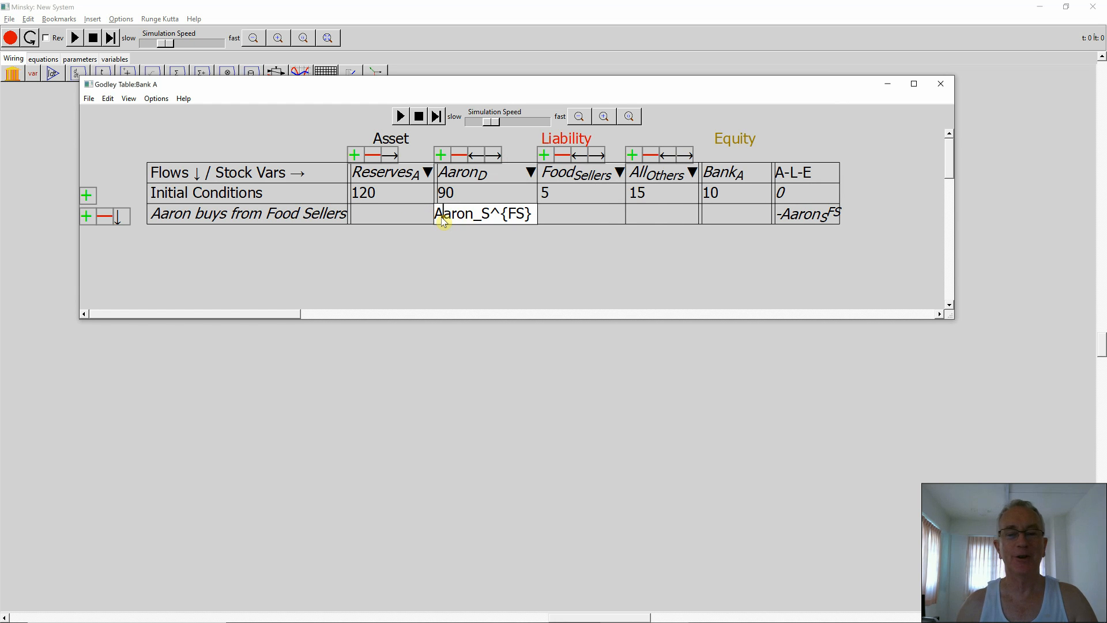
{"action": "key", "text": "Home"}
{"action": "type", "text": "0-"}
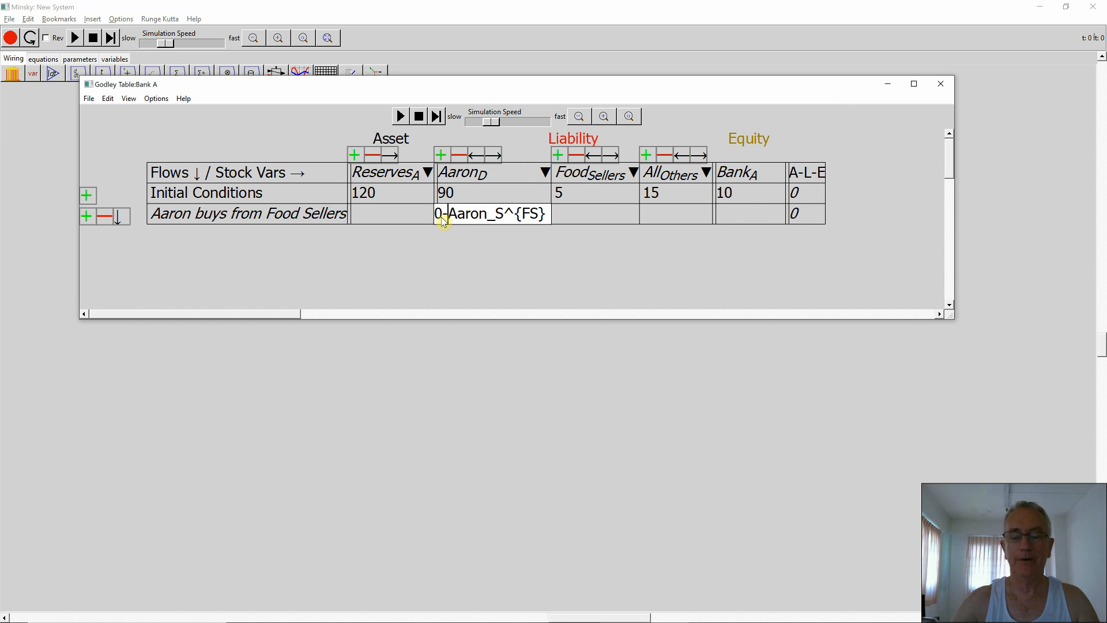
Enter the matching positive _S^{FS} flow in the food sellers' column of the same row
{"action": "left_click", "coordinate": [554, 223]}
{"action": "type", "text": "Aaron"}
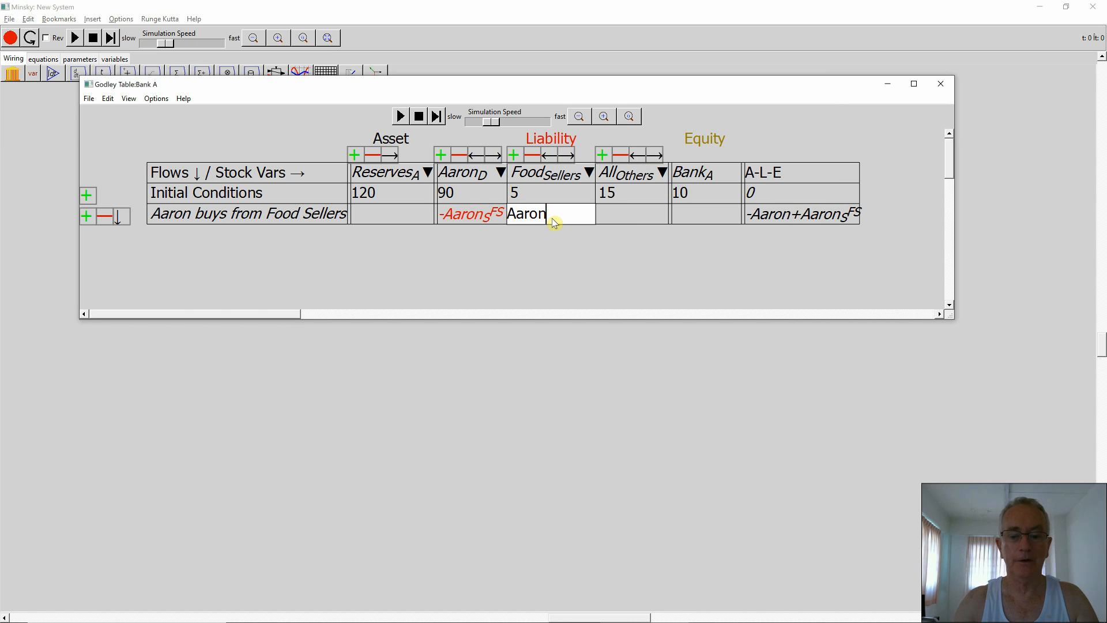
{"action": "type", "text": "_S"}
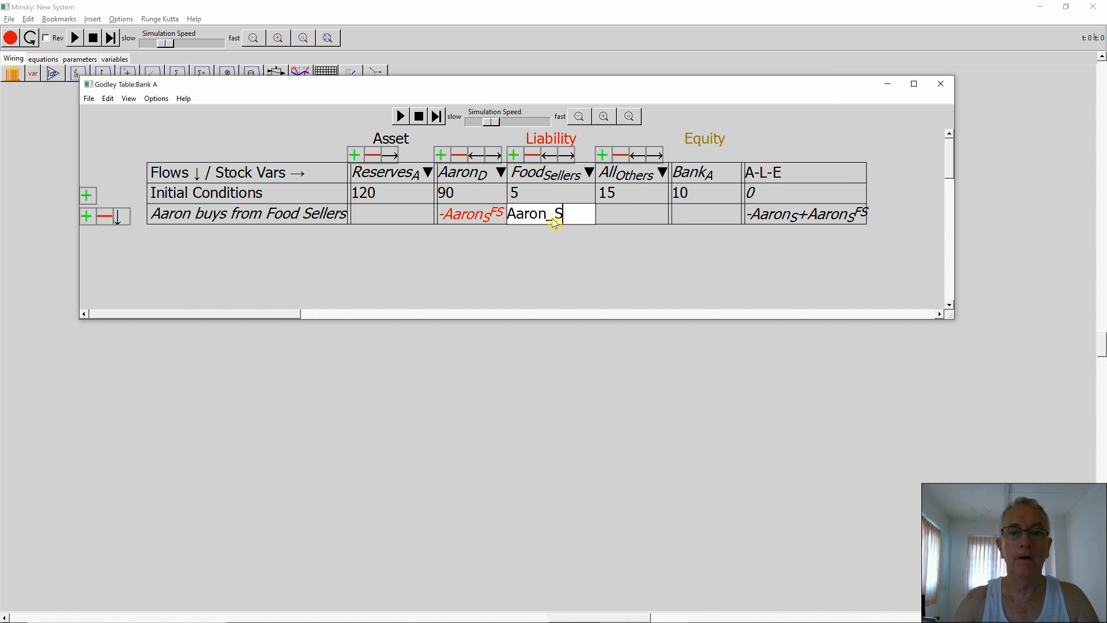
{"action": "type", "text": "^{FS}"}
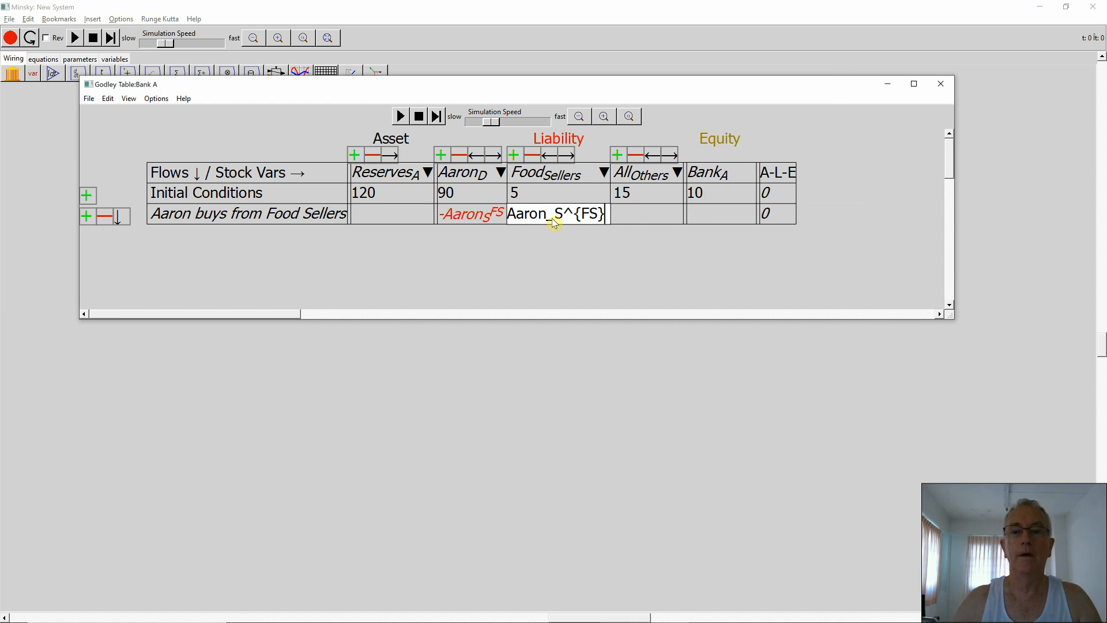
Add a second flow row below the food purchases and label it with the depositor's name followed by "buys from All Others"
{"action": "left_click", "coordinate": [85, 216]}
{"action": "left_click", "coordinate": [162, 243]}
{"action": "type", "text": "Aaron buys from All Others"}
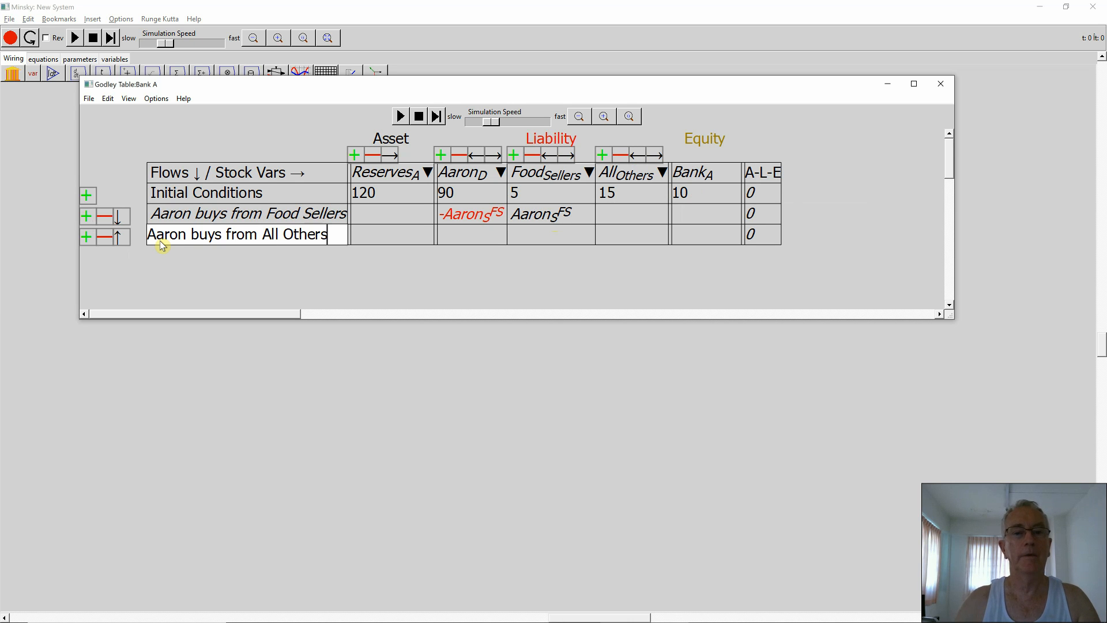
Enter the negative flow, a minus sign and the depositor's name with _S^{AO}, in the depositor's column of the all-others row
{"action": "left_click", "coordinate": [479, 233]}
{"action": "type", "text": "a"}
{"action": "key", "text": "BackSpace"}
{"action": "type", "text": "-Aaron_S"}
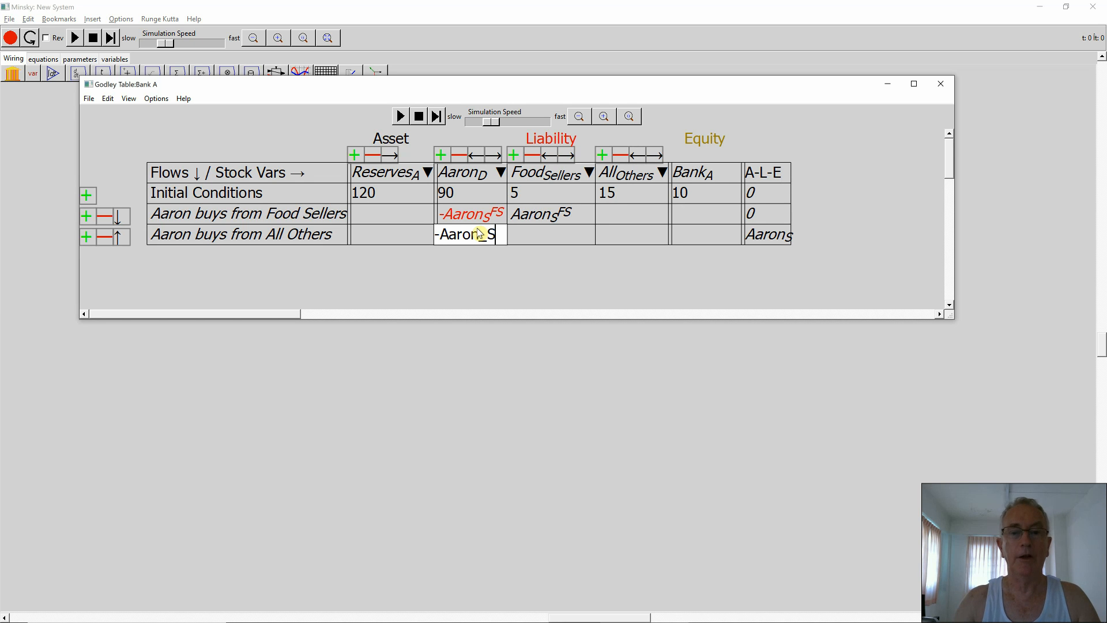
{"action": "type", "text": "^"}
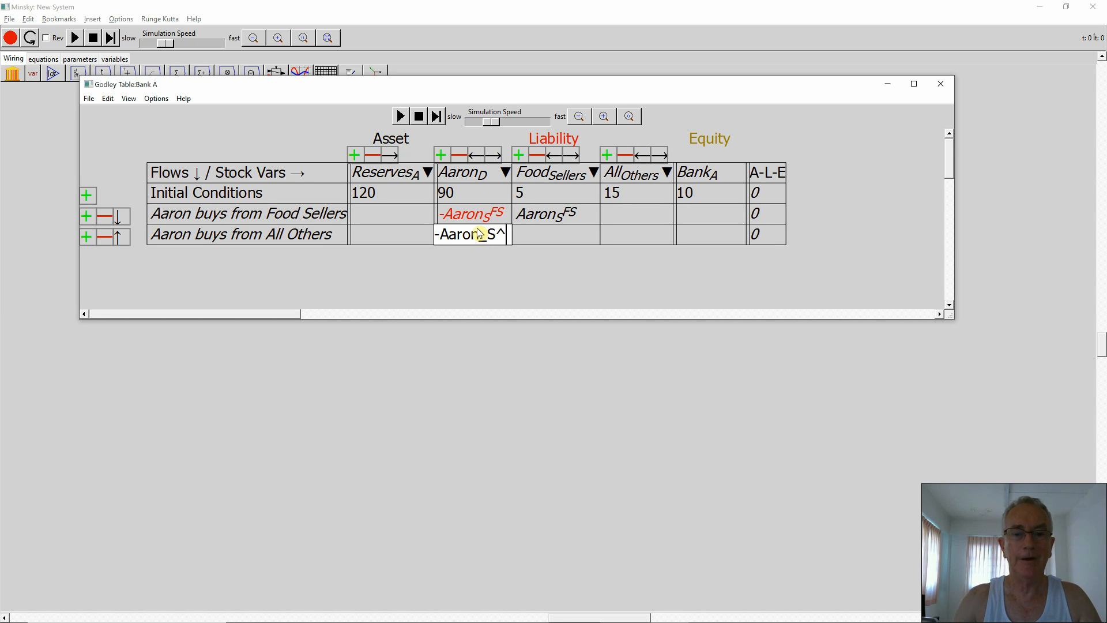
{"action": "type", "text": "{A"}
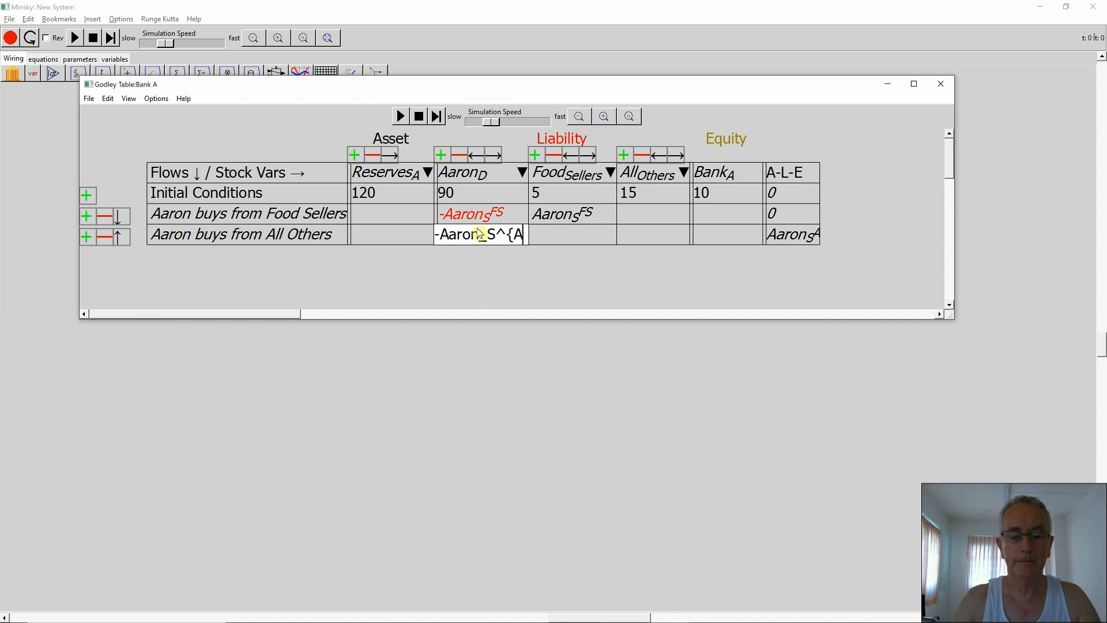
{"action": "type", "text": "O}"}
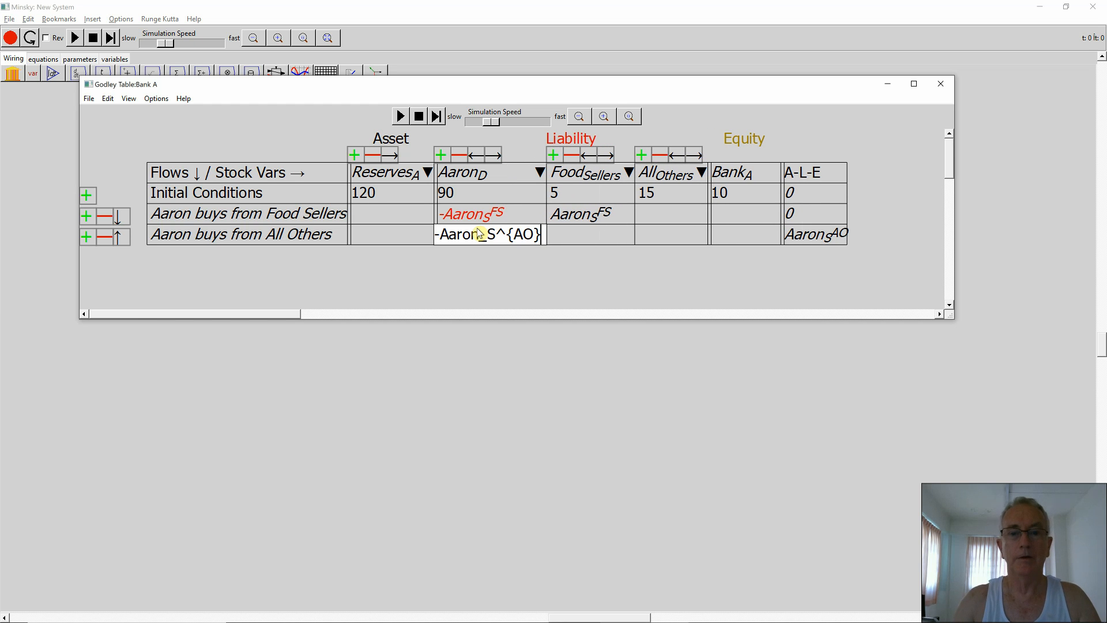
Enter the matching positive _S^{AO} flow in the All_{Others} column of the same row
{"action": "left_click", "coordinate": [649, 241]}
{"action": "type", "text": "Aaro"}
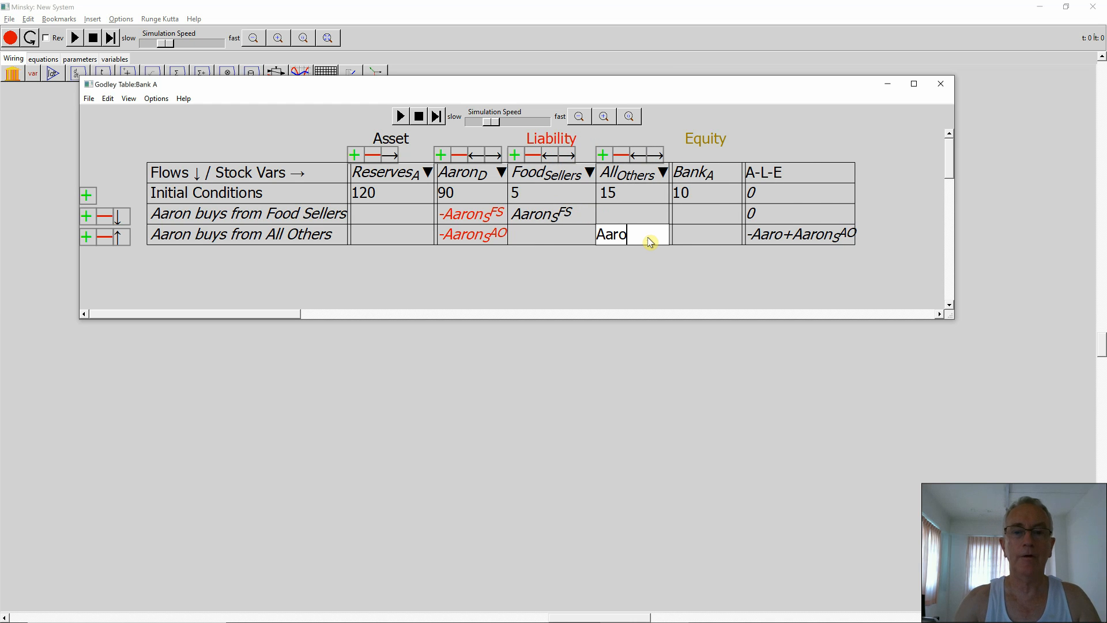
{"action": "type", "text": "n_S^{F"}
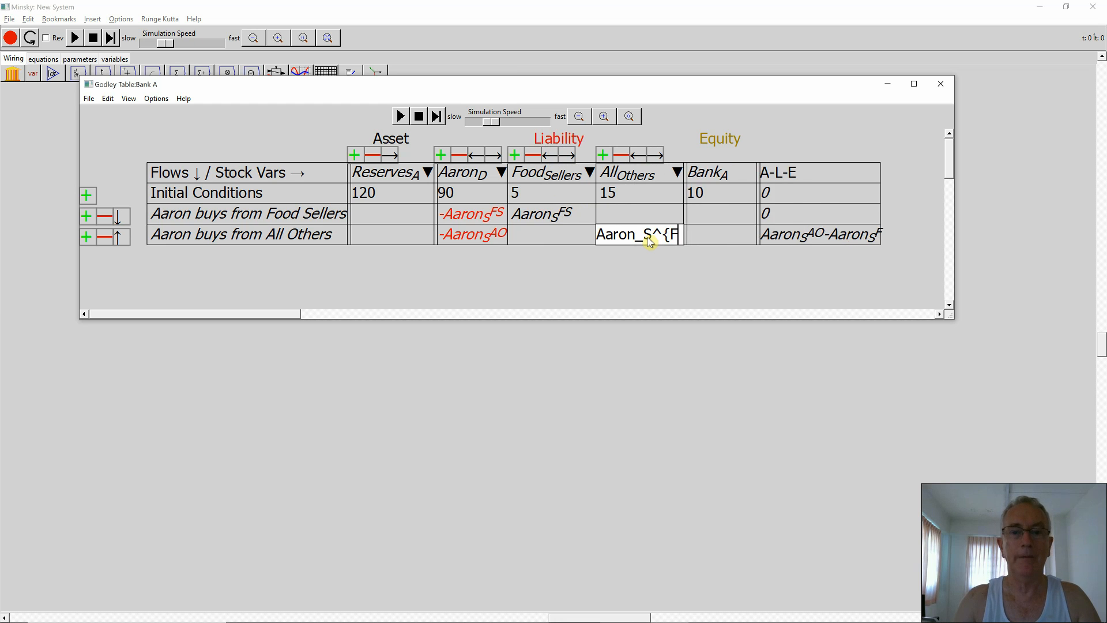
{"action": "key", "text": "BackSpace"}
{"action": "type", "text": "A"}
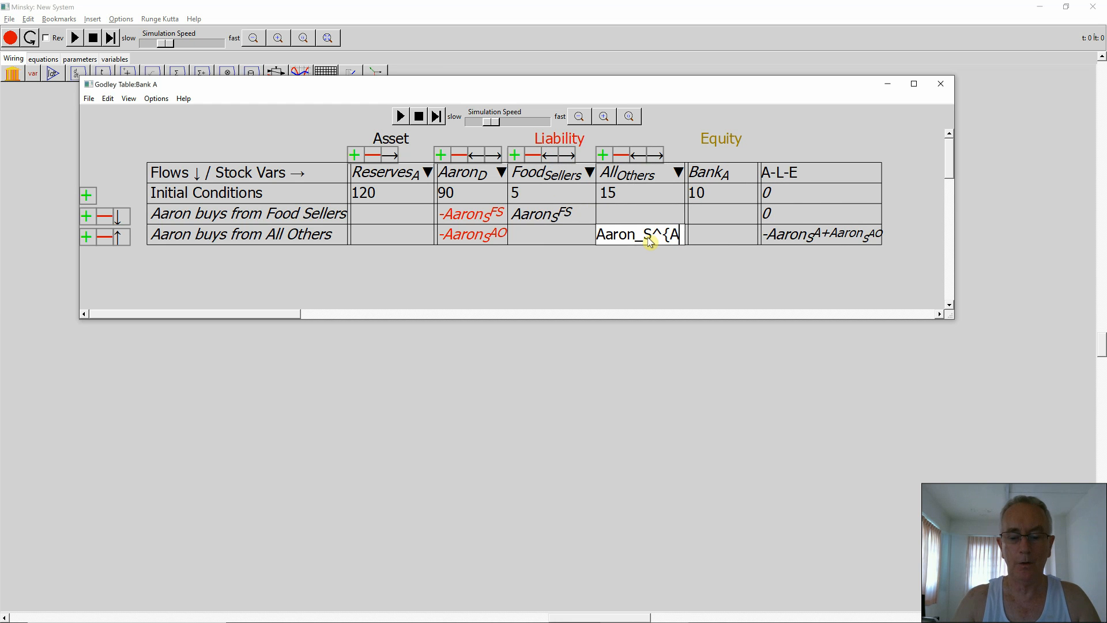
{"action": "type", "text": "O}"}
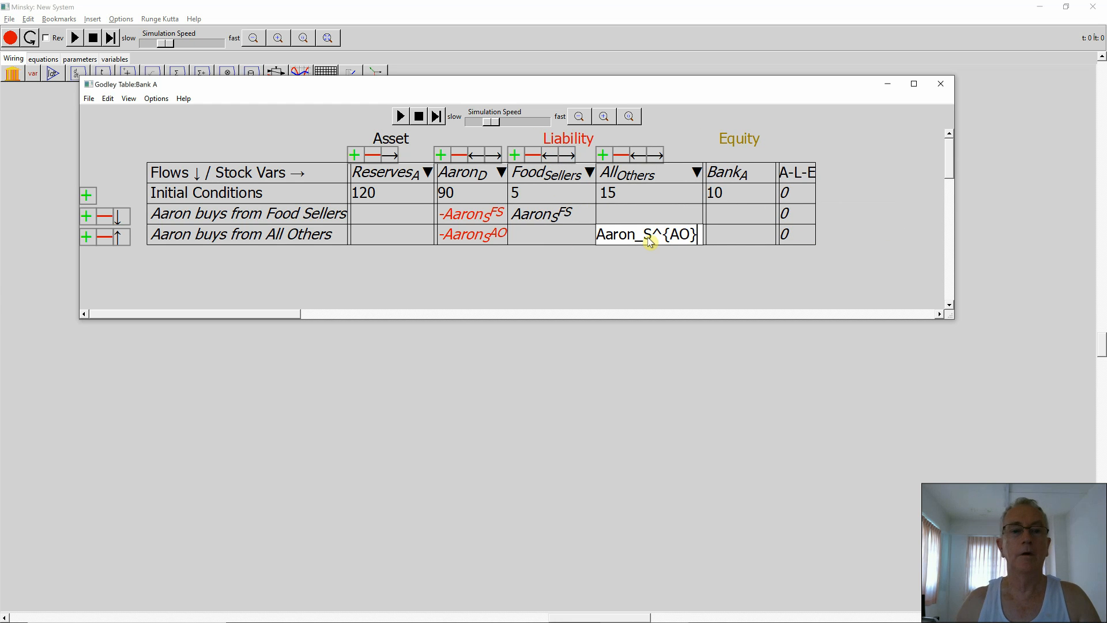
Add a third flow row at the end of the table and label it "Food sellers buy from" followed by the depositor's name
{"action": "left_click", "coordinate": [87, 236]}
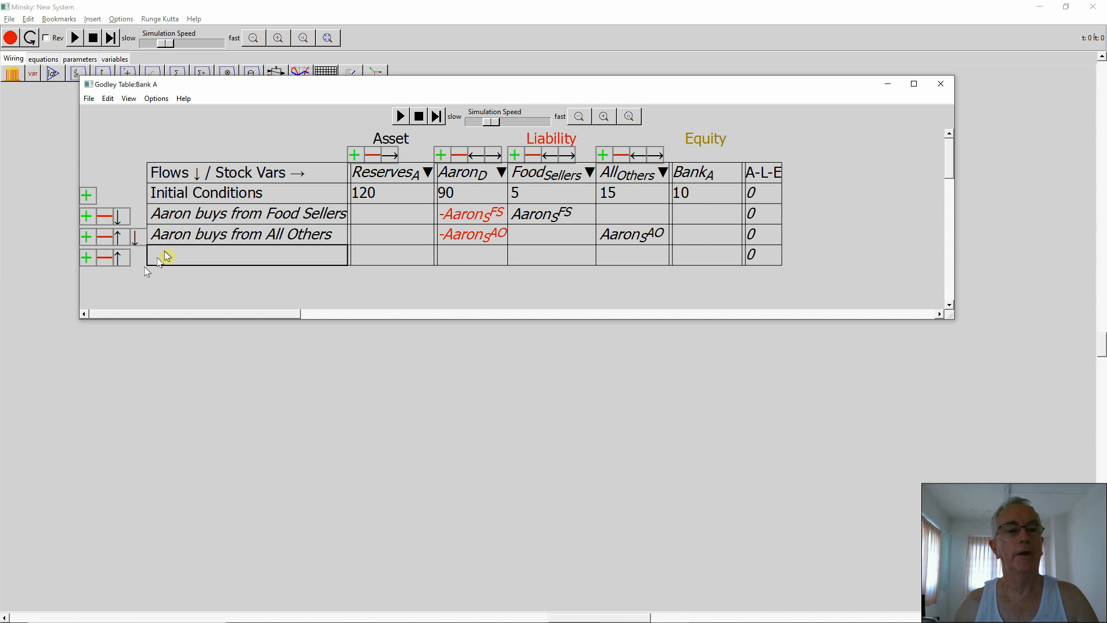
{"action": "left_click", "coordinate": [171, 258]}
{"action": "type", "text": "Fo"}
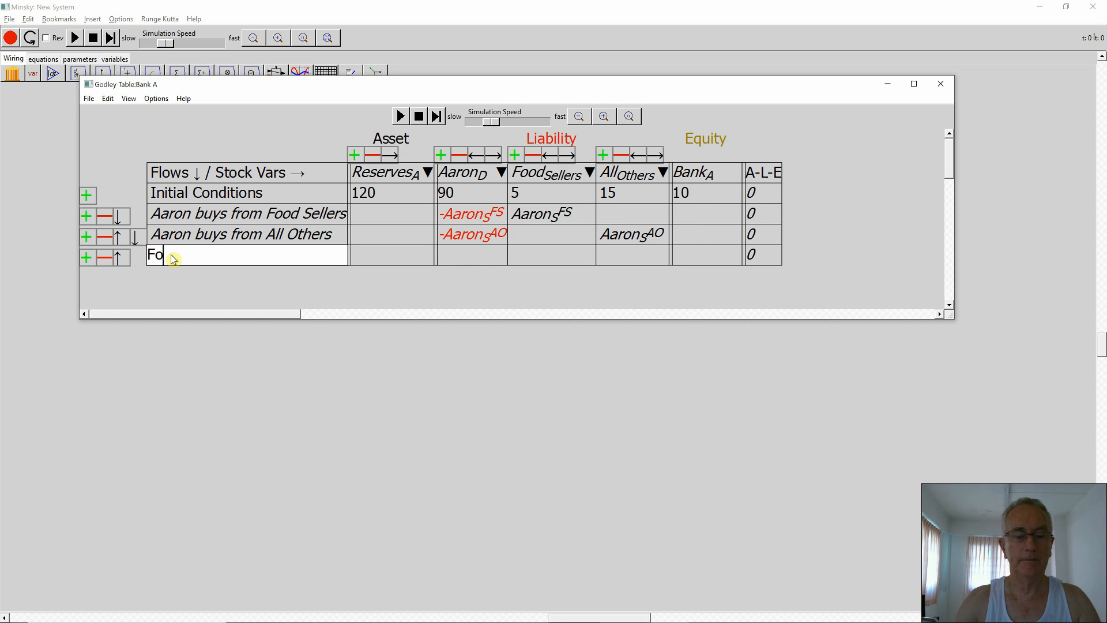
{"action": "type", "text": "od sellers buy fgrom"}
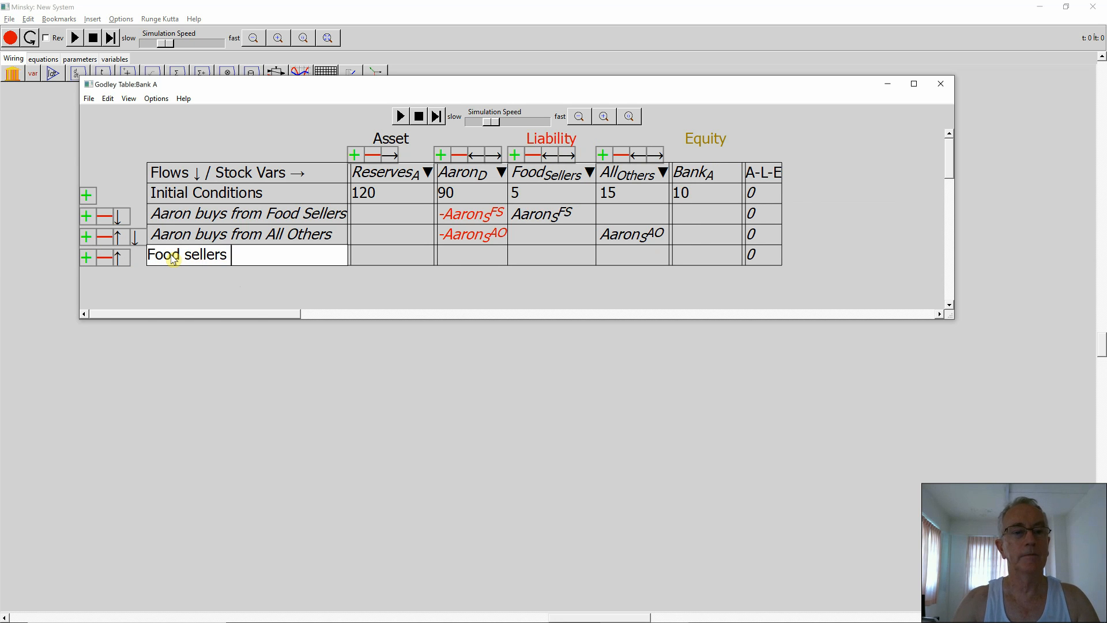
{"action": "key", "text": "BackSpace"}
{"action": "key", "text": "BackSpace"}
{"action": "key", "text": "BackSpace"}
{"action": "key", "text": "BackSpace"}
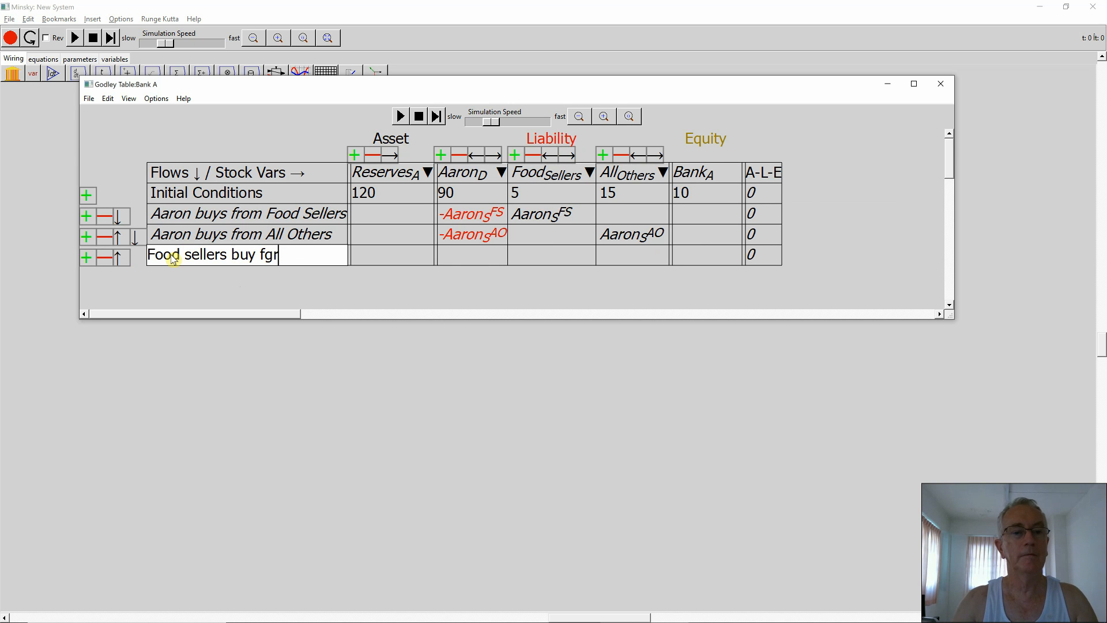
{"action": "type", "text": "rom Aaron"}
Enter the flow -FS_S^A in the food sellers' column and the matching FS_S^A in the depositor's column of the third flow row
{"action": "left_click", "coordinate": [544, 263]}
{"action": "type", "text": "-FS"}
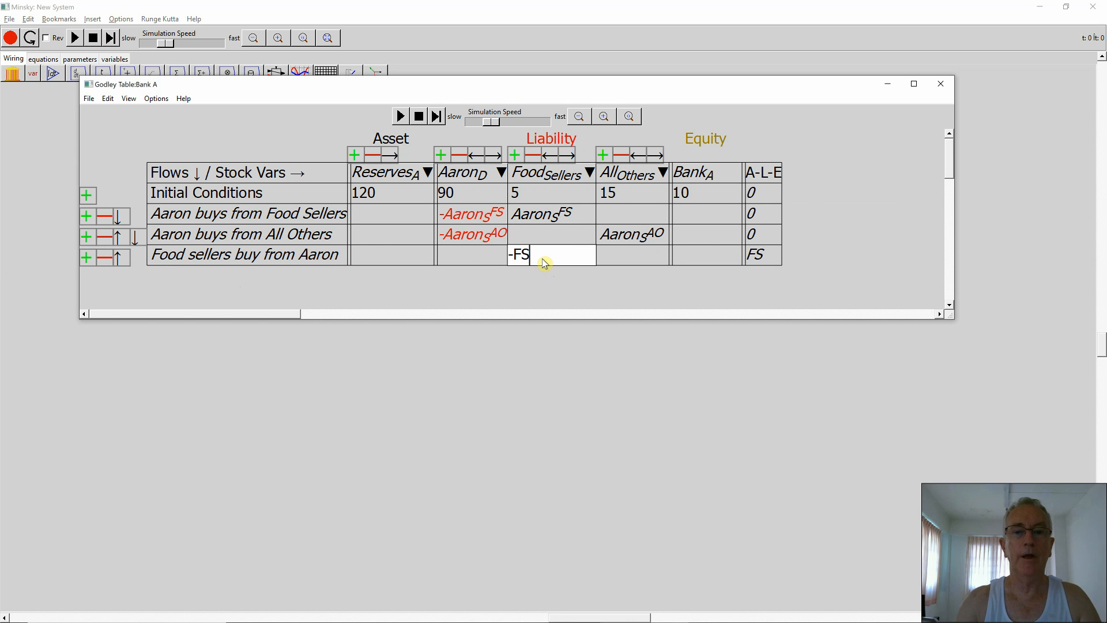
{"action": "type", "text": "_"}
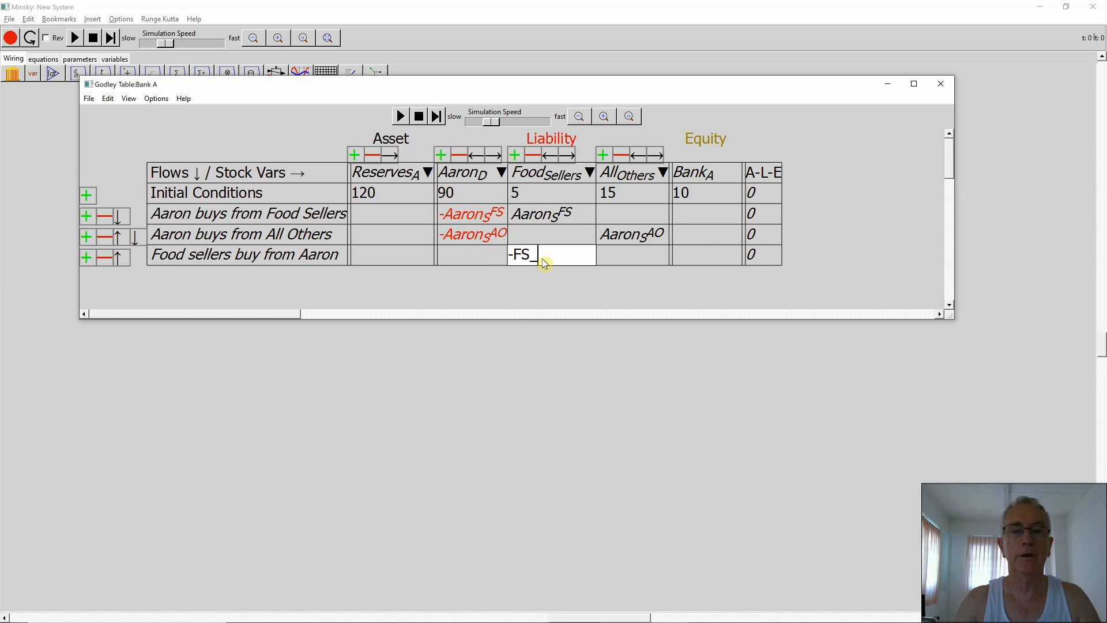
{"action": "type", "text": "S^"}
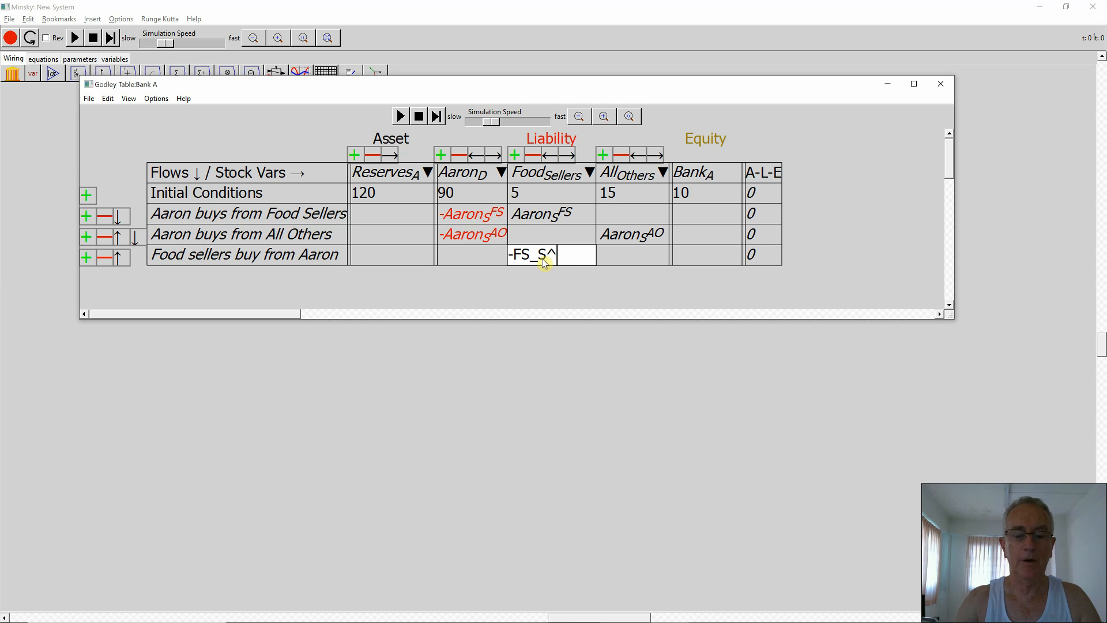
{"action": "type", "text": "A"}
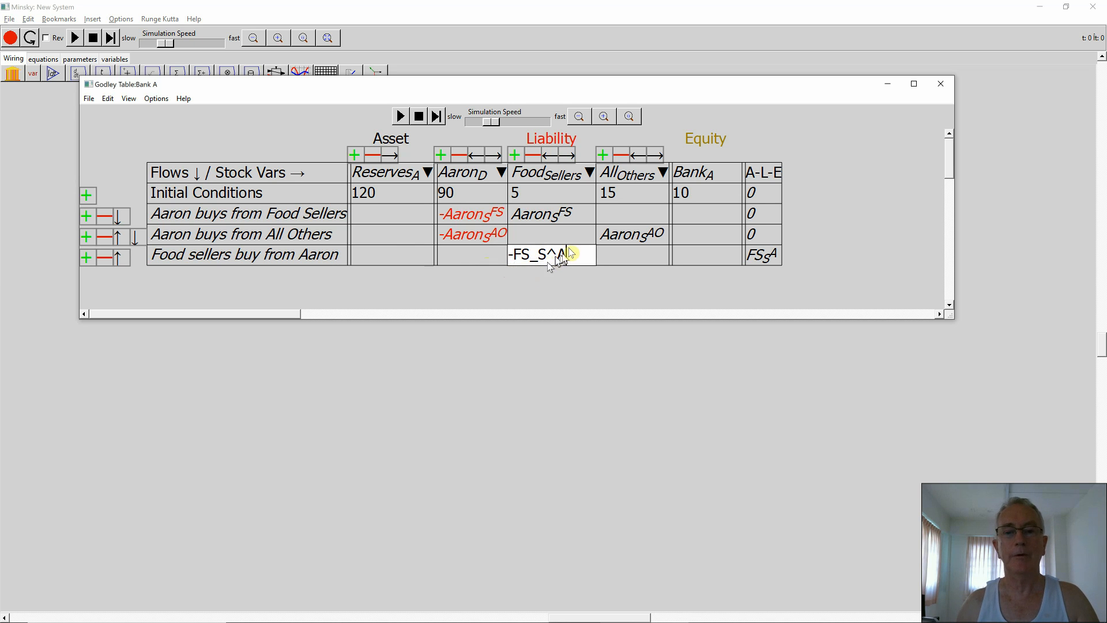
{"action": "left_click", "coordinate": [467, 258]}
{"action": "type", "text": "FS"}
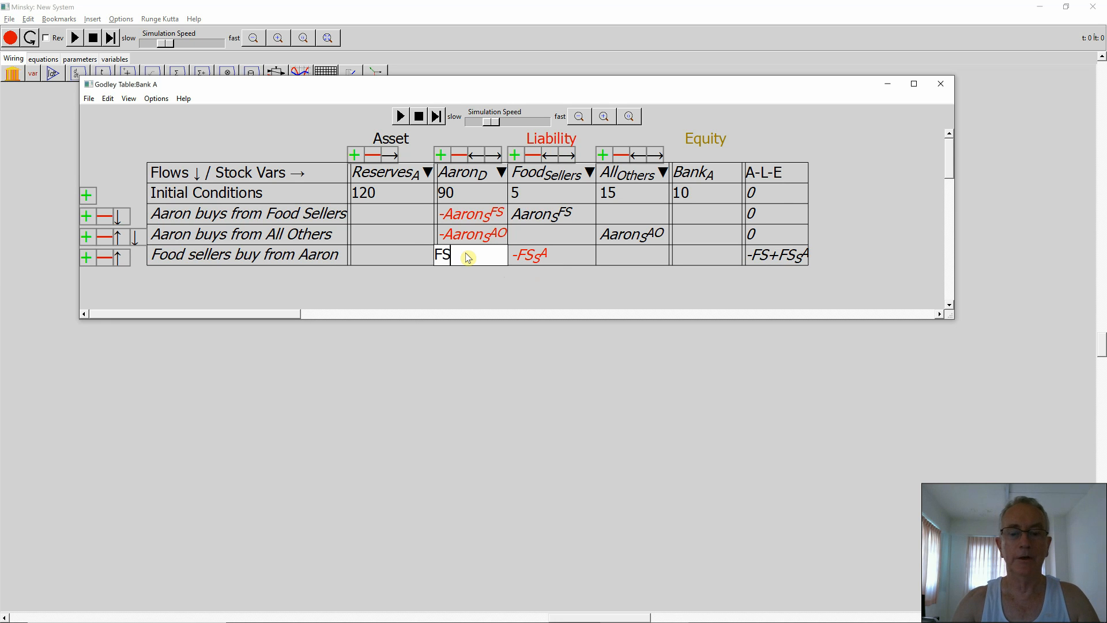
{"action": "type", "text": "_S^A"}
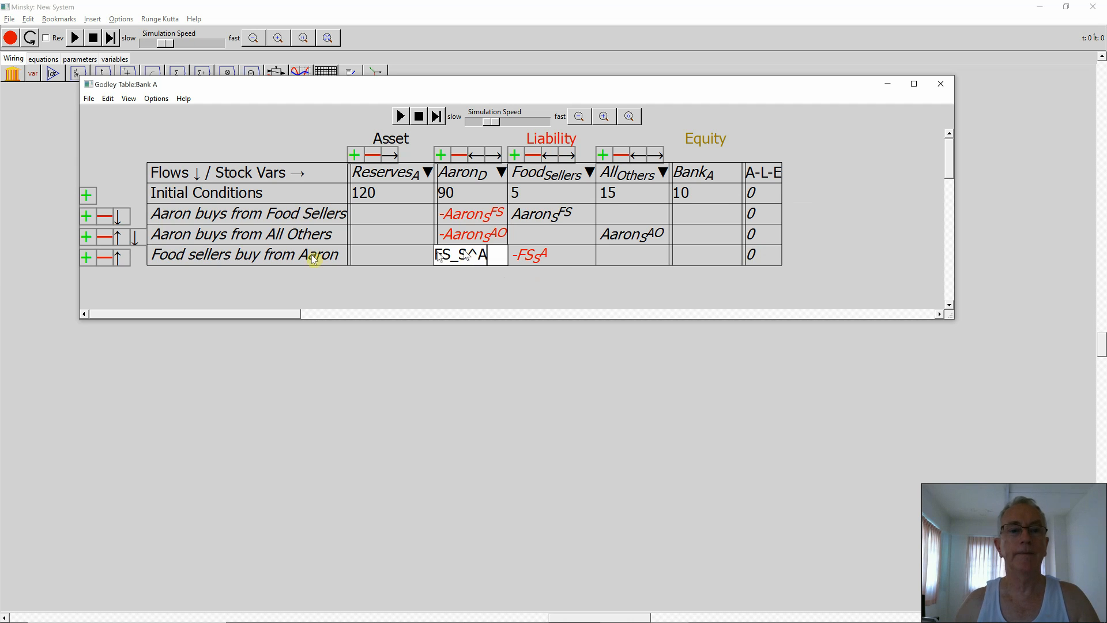
Add a fourth flow row below it and label it "Food sellers buy from All others"
{"action": "left_click", "coordinate": [87, 258]}
{"action": "left_click", "coordinate": [159, 280]}
{"action": "type", "text": "F"}
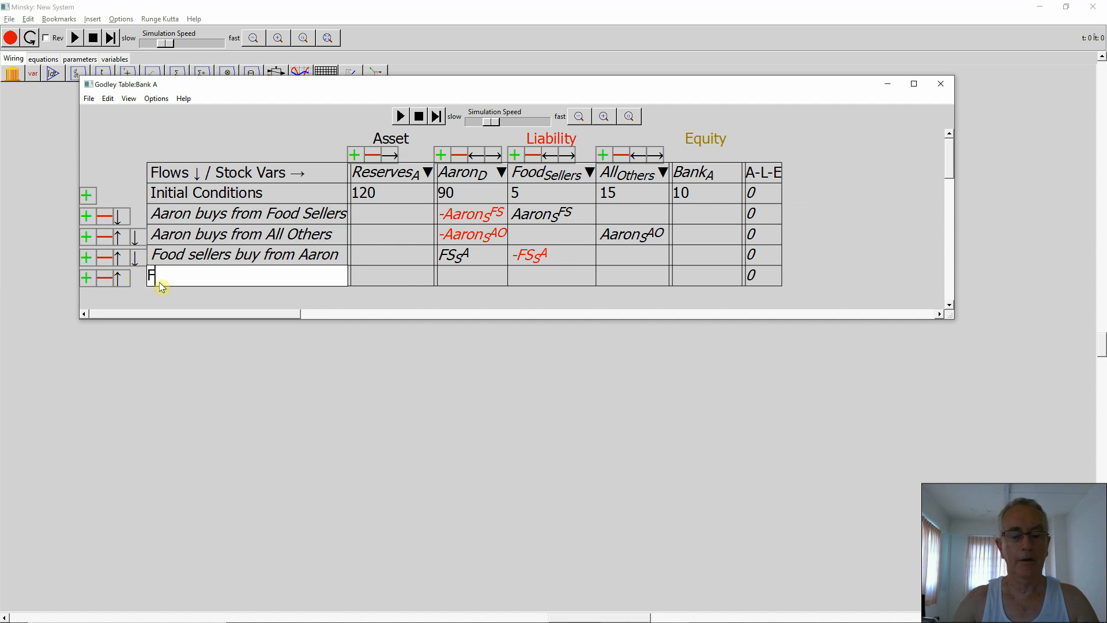
{"action": "type", "text": "ood seller"}
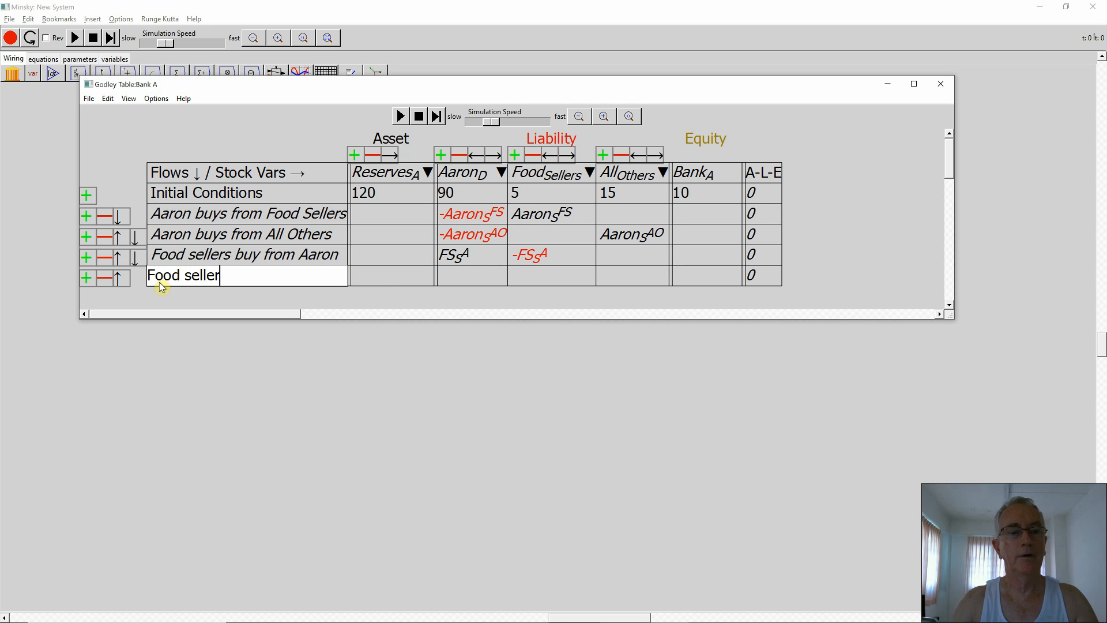
{"action": "type", "text": "s buy from All "}
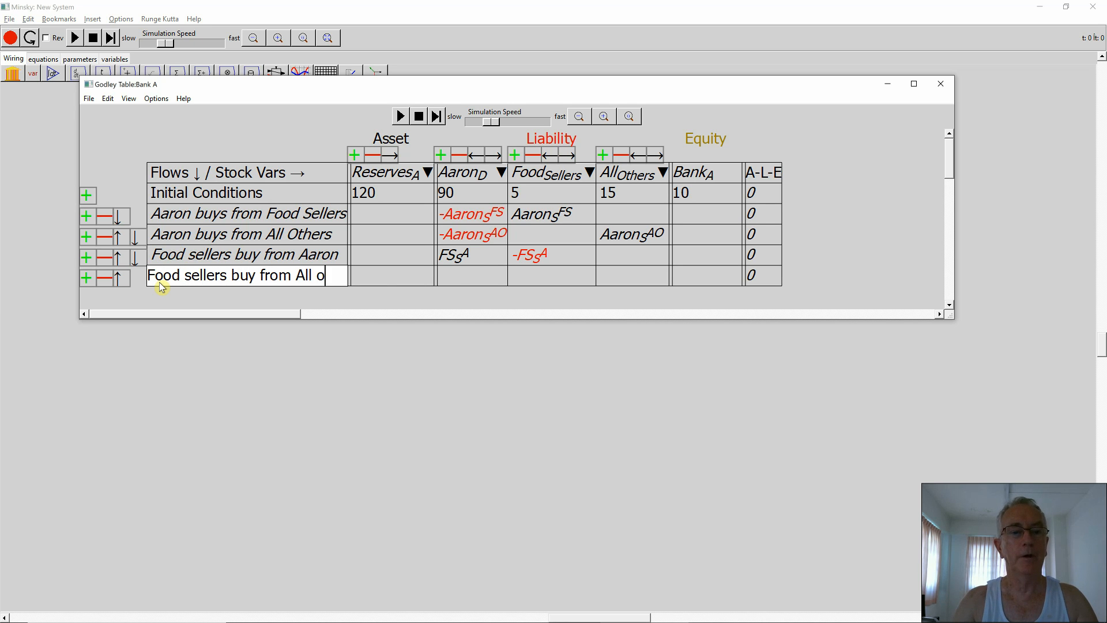
{"action": "type", "text": "others"}
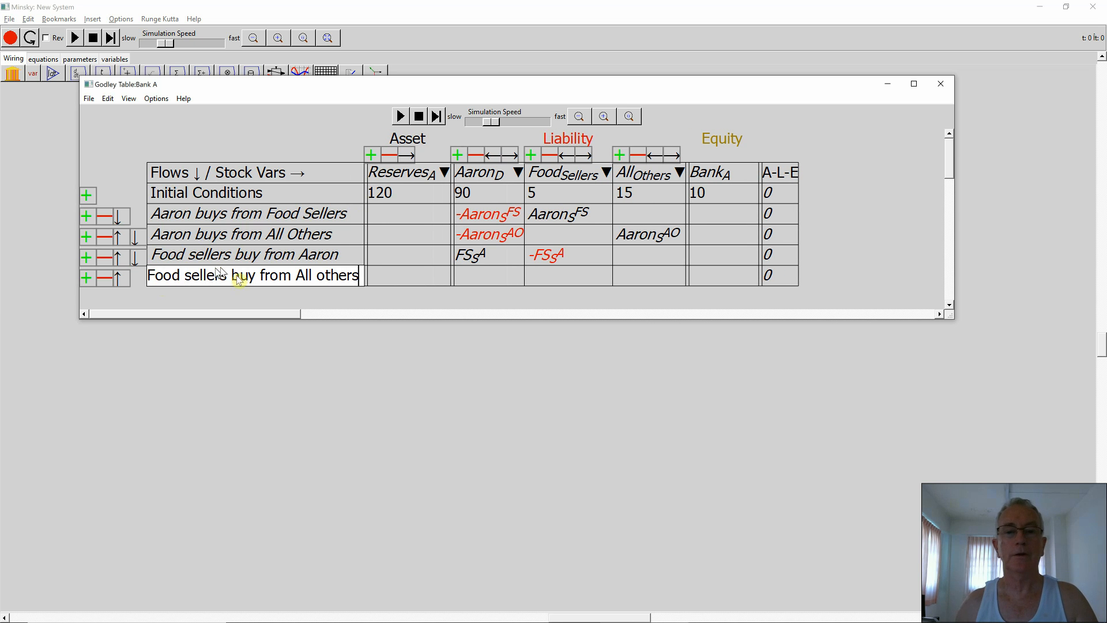
Enter the negative flow -FS_S^{AO} in the food sellers' column of the fourth flow row
{"action": "left_click", "coordinate": [568, 281]}
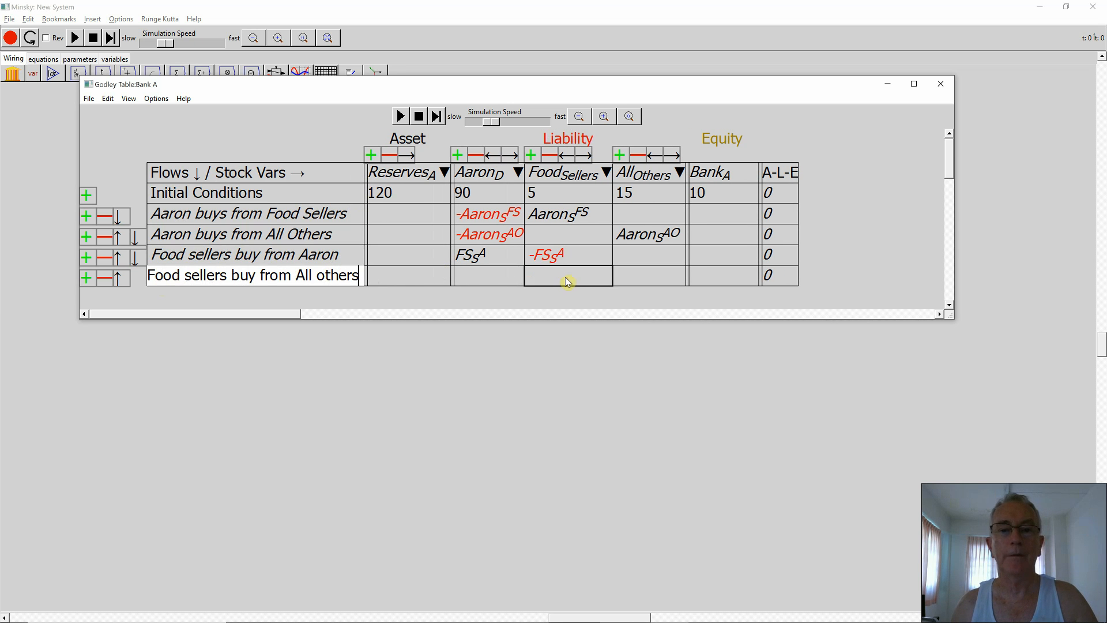
{"action": "type", "text": "-"}
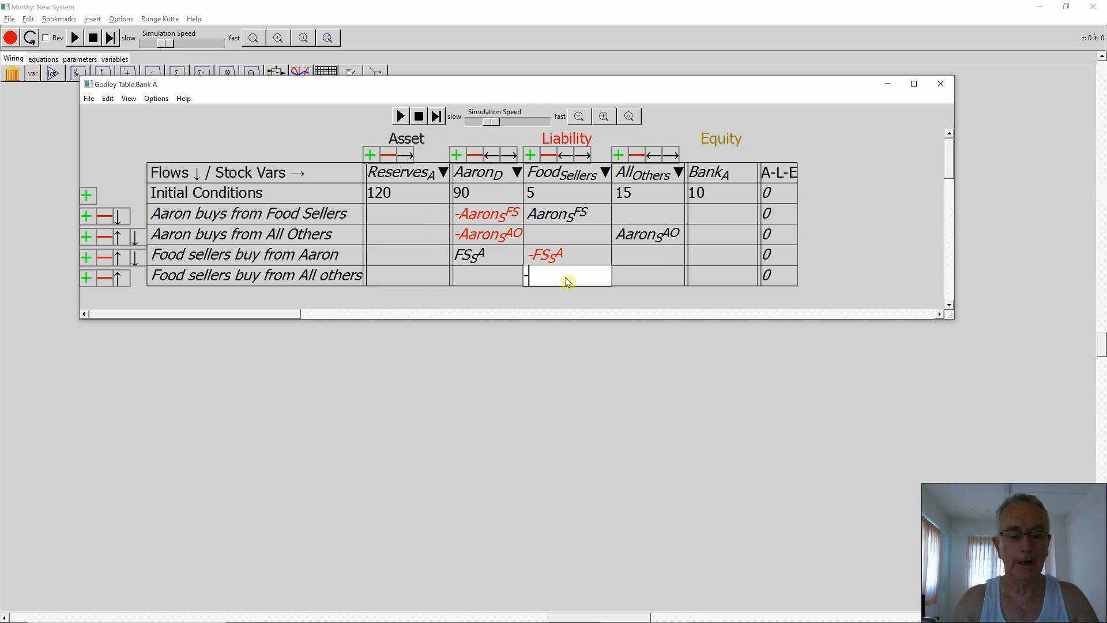
{"action": "type", "text": "FS_"}
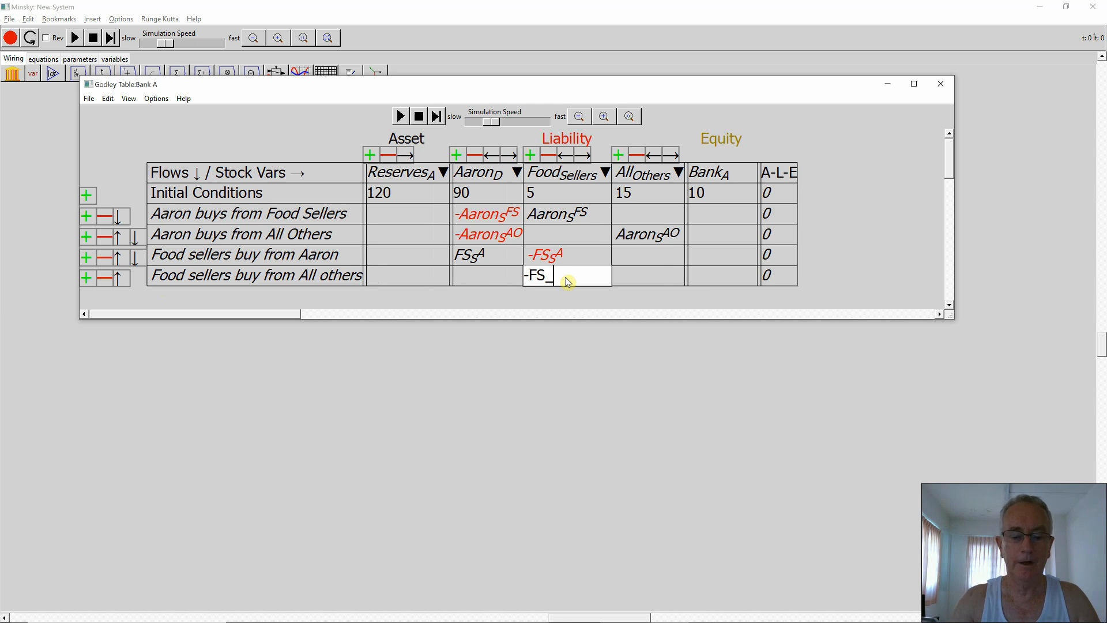
{"action": "type", "text": "S^"}
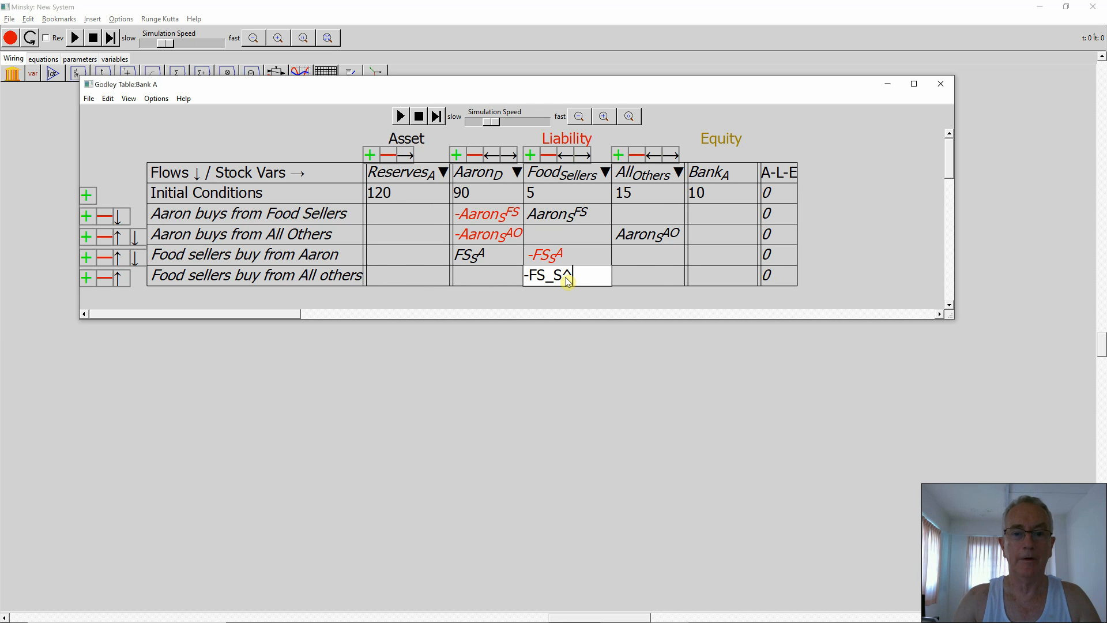
{"action": "type", "text": "{AO}"}
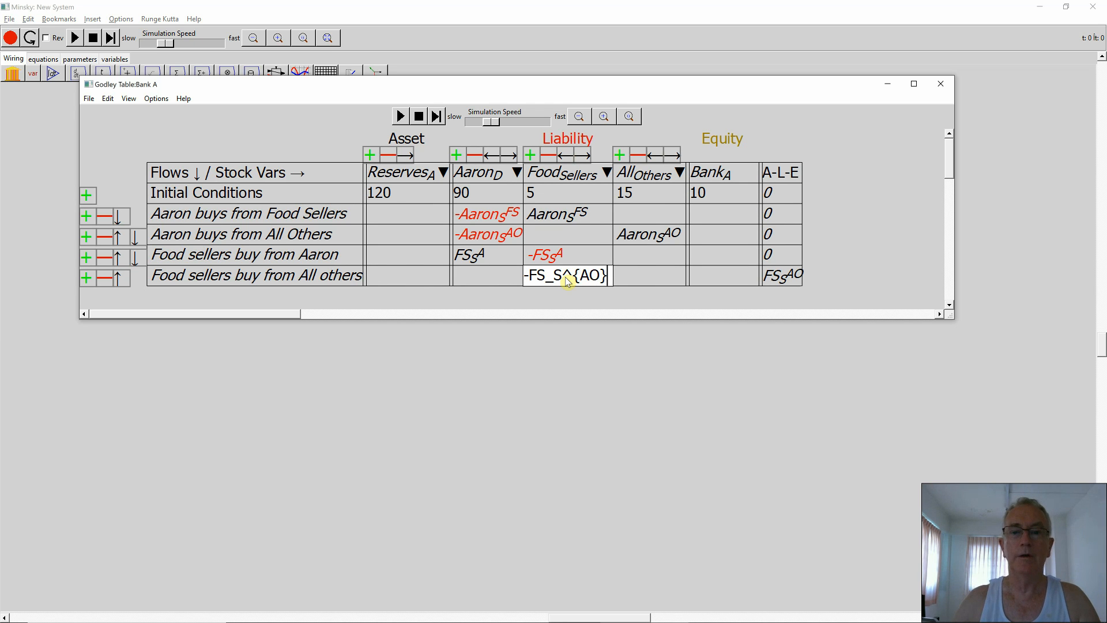
Enter the matching positive flow FS_S^{AO} in the All_{Others} column of the fourth flow row
{"action": "left_click", "coordinate": [659, 277]}
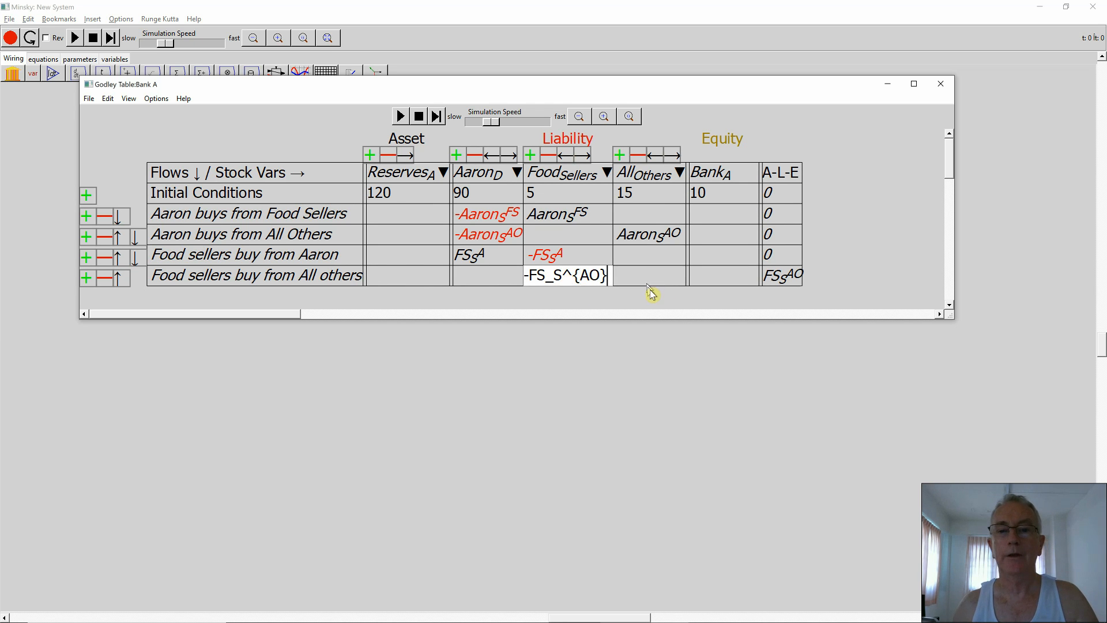
{"action": "left_click", "coordinate": [649, 291]}
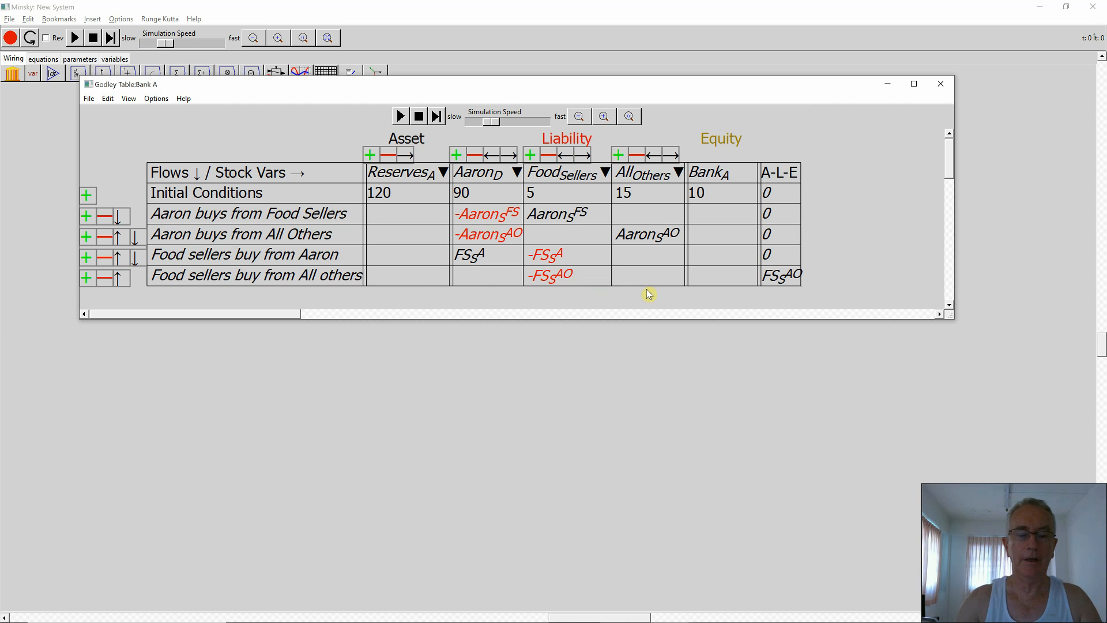
{"action": "left_click", "coordinate": [623, 279]}
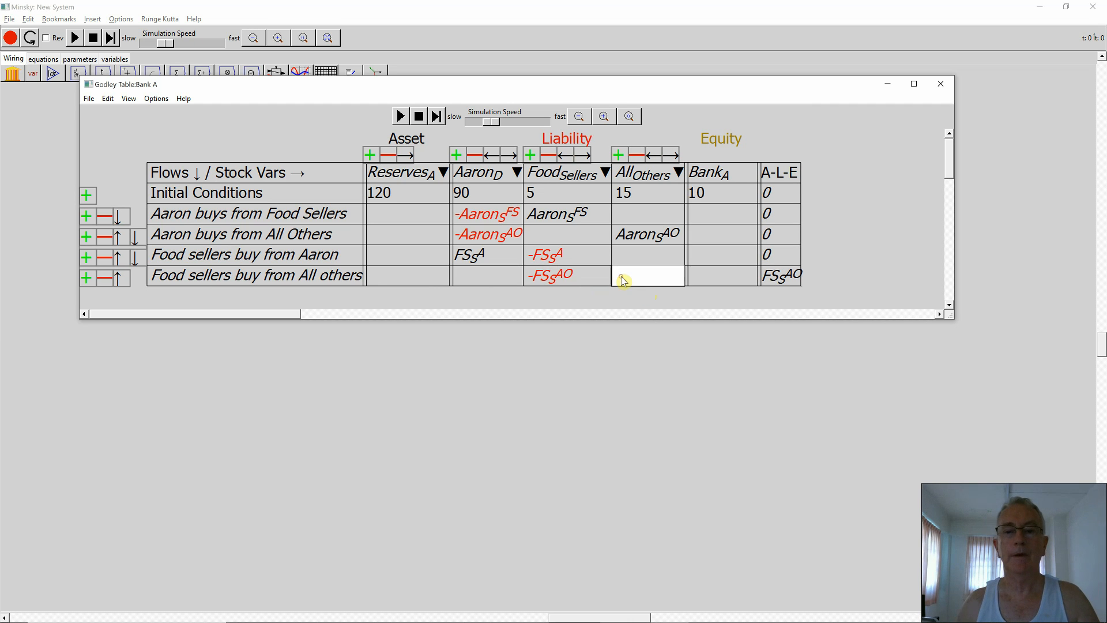
{"action": "type", "text": "FS_"}
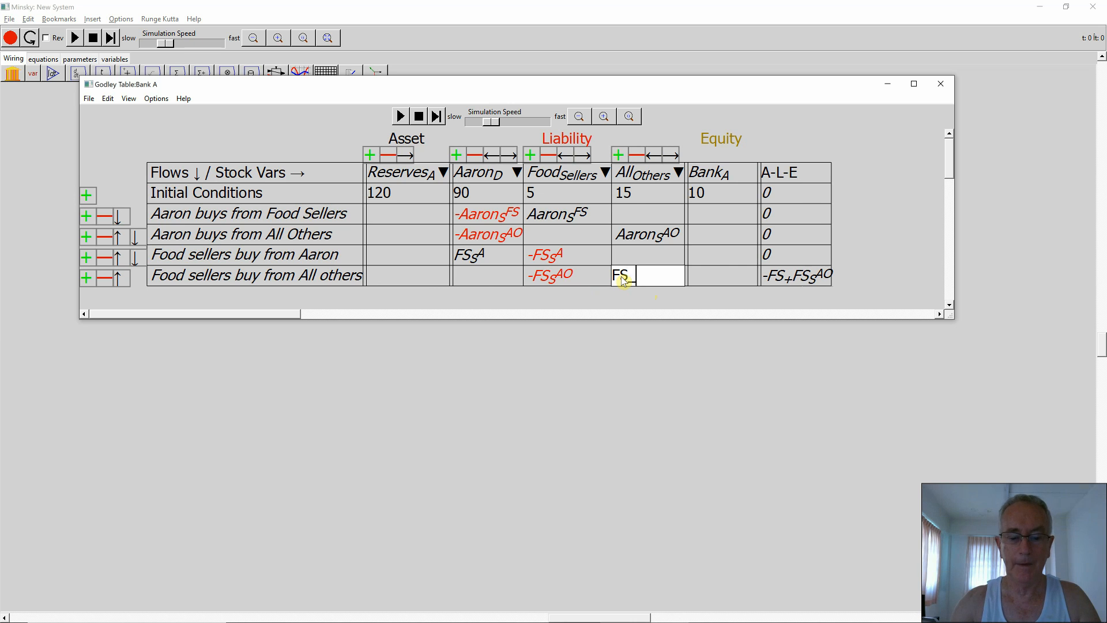
{"action": "type", "text": "S^"}
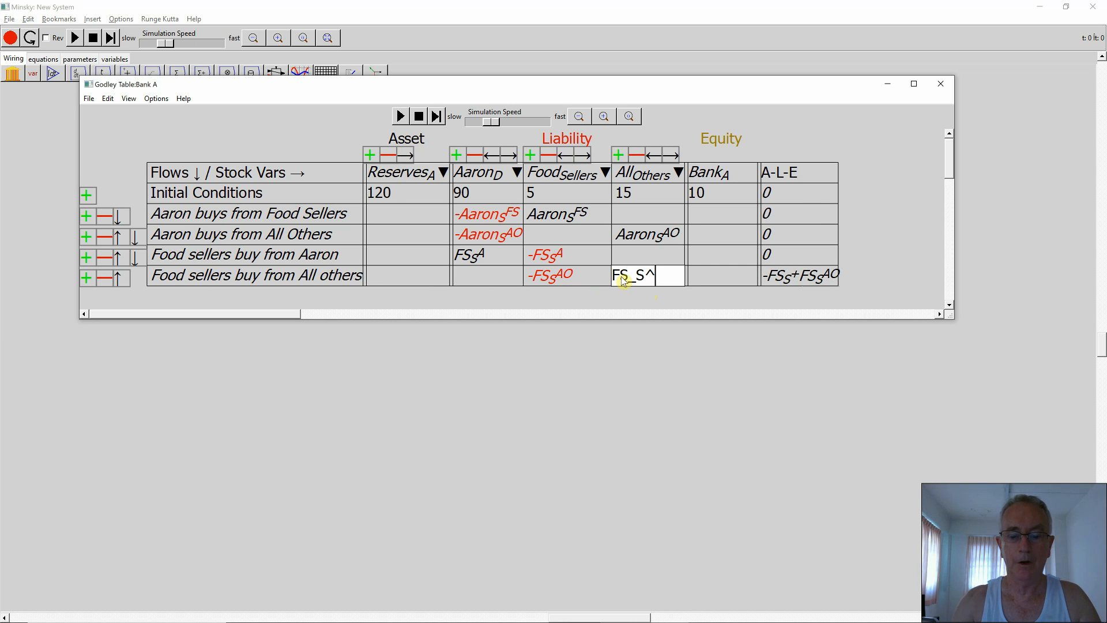
{"action": "type", "text": "{AO}"}
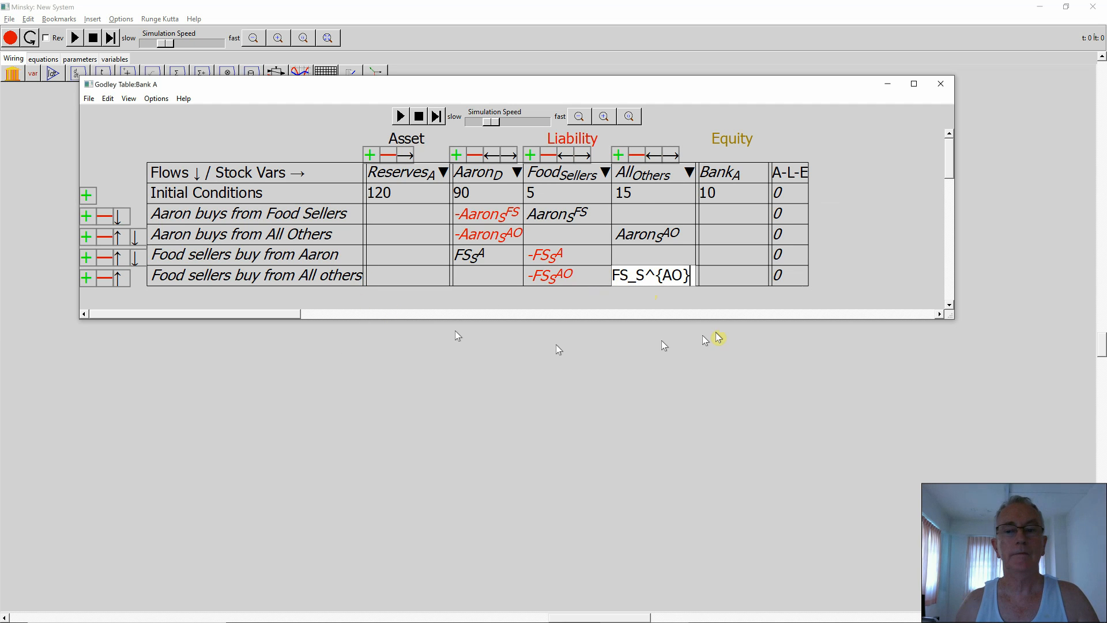
Enlarge the Godley table window and add a fifth flow row labelled "All Others buy from" followed by the depositor's name
{"action": "left_click_drag", "start_coordinate": [953, 318], "coordinate": [969, 405]}
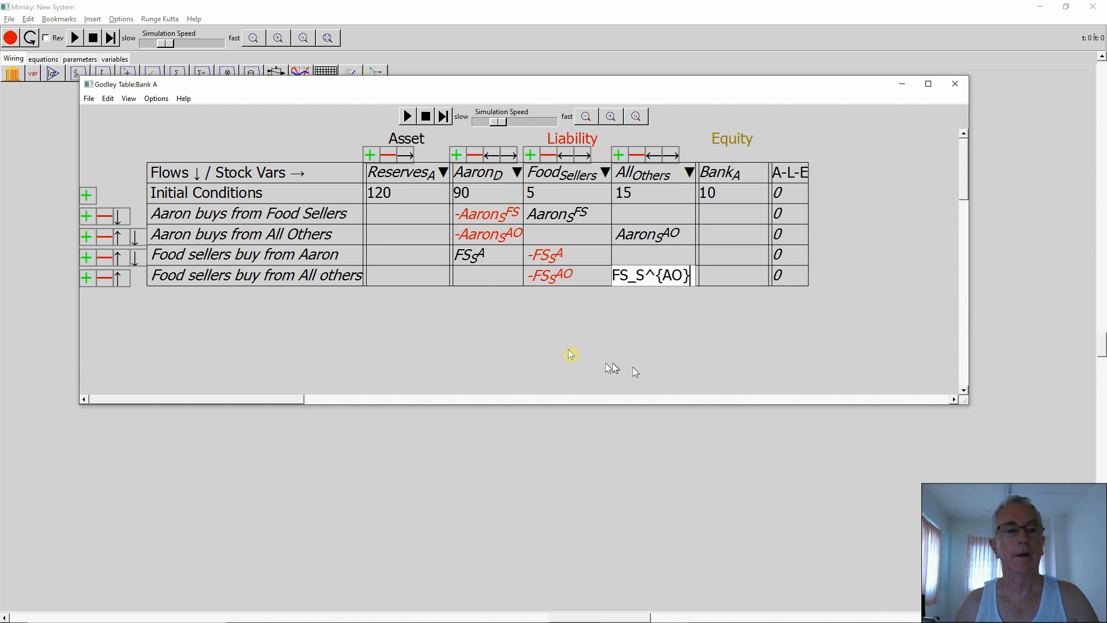
{"action": "left_click", "coordinate": [87, 277]}
{"action": "left_click", "coordinate": [151, 296]}
{"action": "type", "text": "All Others buy from Aaon"}
{"action": "key", "text": "BackSpace"}
{"action": "key", "text": "BackSpace"}
{"action": "type", "text": "rp"}
{"action": "key", "text": "BackSpace"}
{"action": "type", "text": "on"}
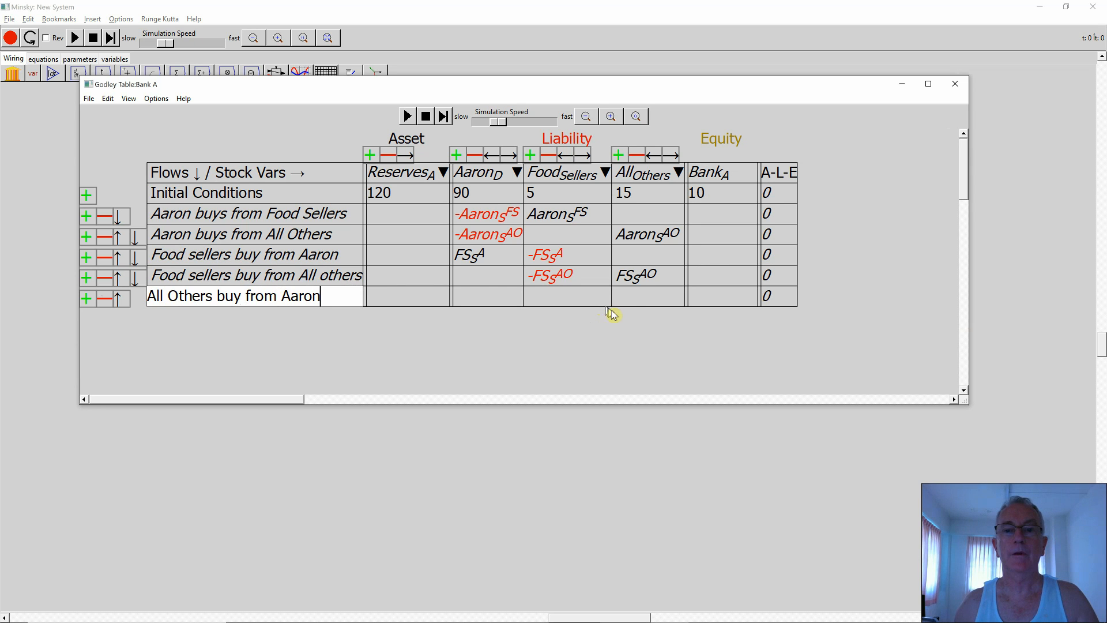
Enter the flow -AO_S^A in the All_{Others} column and the matching AO_S^A in the depositor's column of the fifth flow row
{"action": "left_click", "coordinate": [628, 297]}
{"action": "type", "text": "-AO_S^A"}
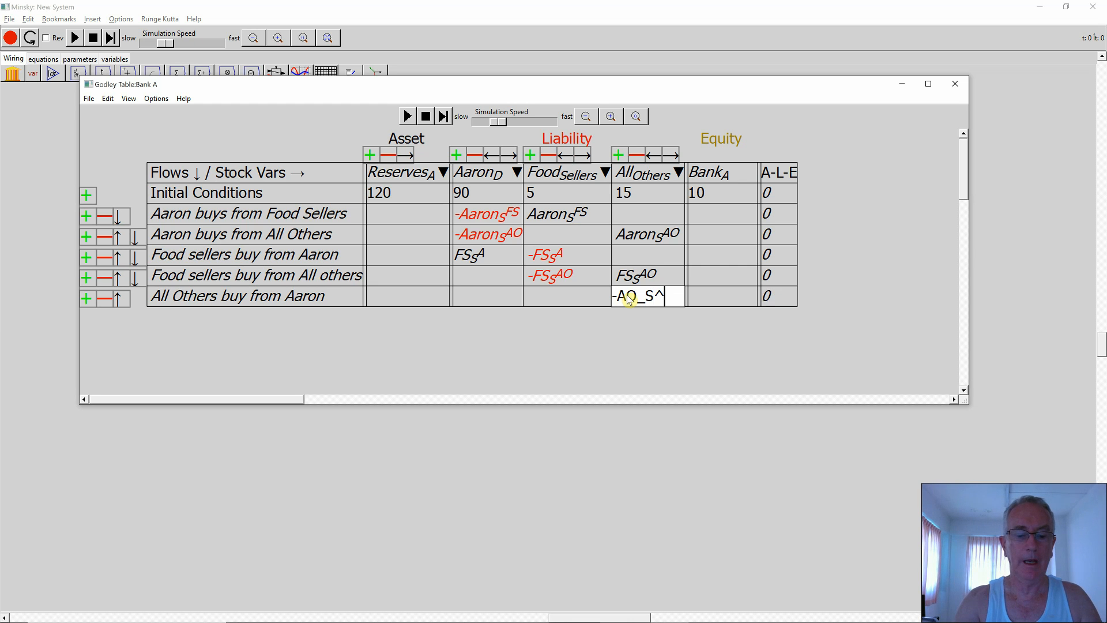
{"action": "left_click", "coordinate": [494, 299]}
{"action": "type", "text": "AO"}
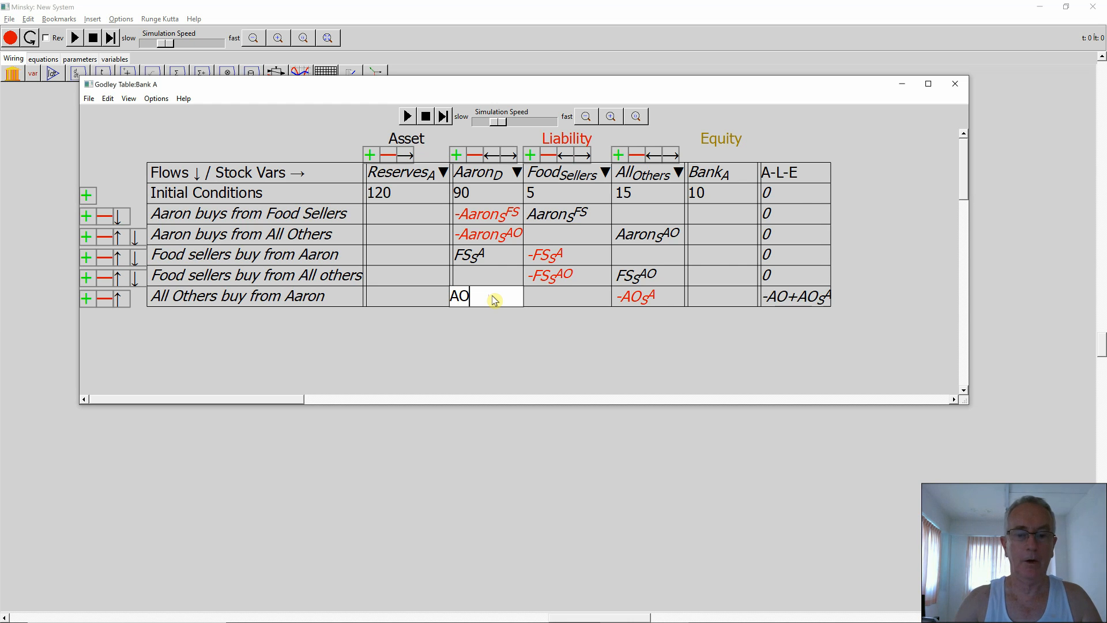
{"action": "type", "text": "_S^"}
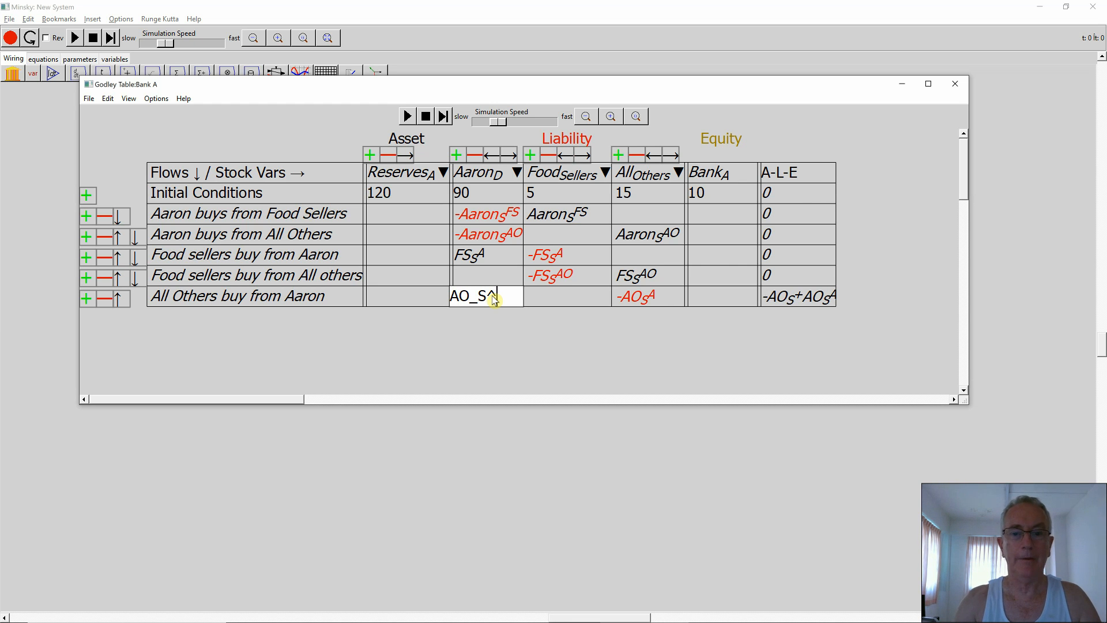
{"action": "type", "text": "A"}
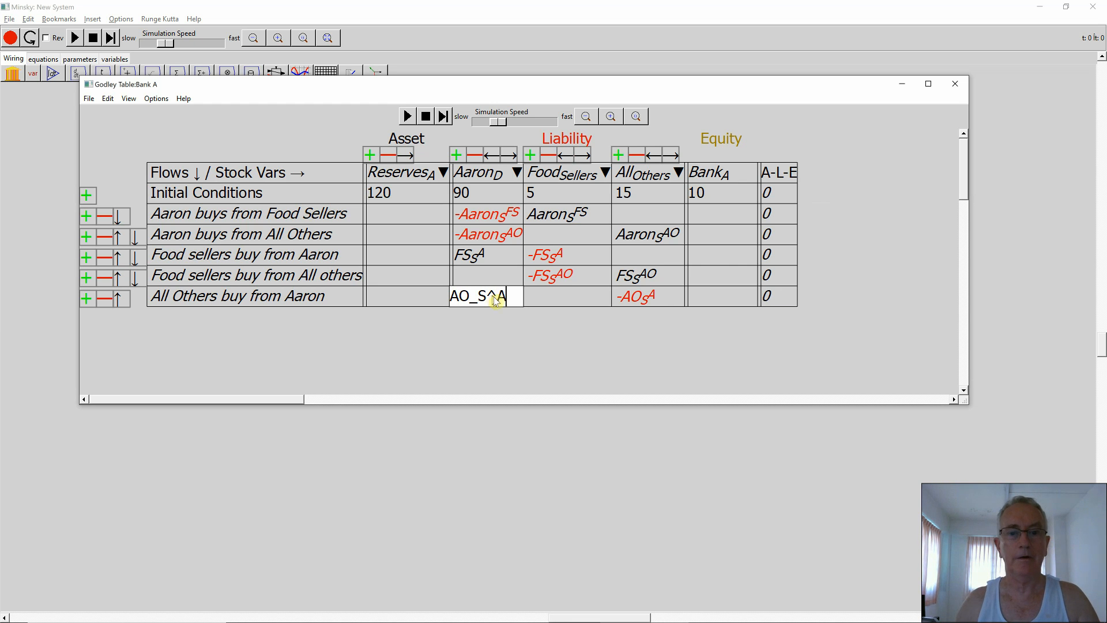
Add a sixth flow row labelled "All Others buy from Food Sellers" to Bank A's Godley table
{"action": "left_click", "coordinate": [86, 299]}
{"action": "left_click", "coordinate": [157, 322]}
{"action": "type", "text": "A"}
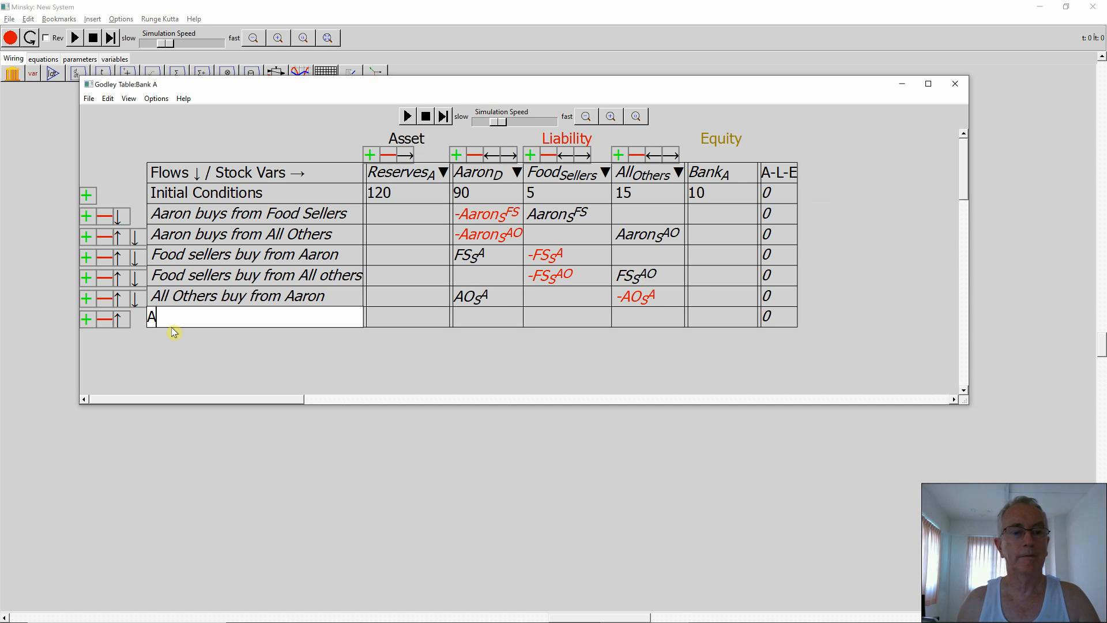
{"action": "type", "text": "llOthers"}
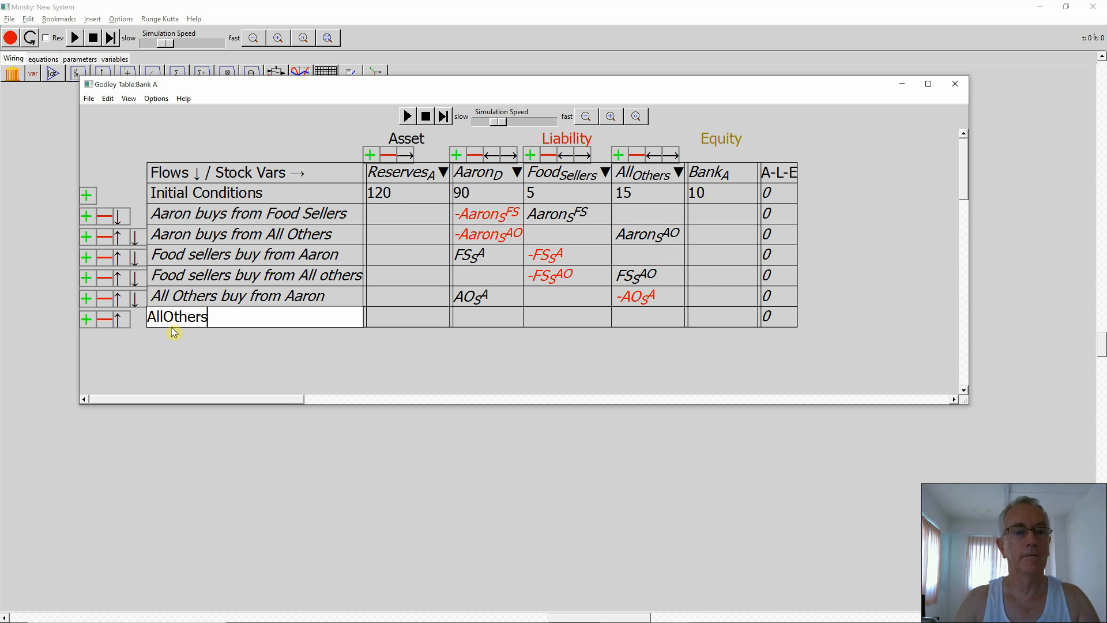
{"action": "key", "text": "Left"}
{"action": "key", "text": "Left"}
{"action": "key", "text": "Left"}
{"action": "key", "text": "Left"}
{"action": "key", "text": "Right"}
{"action": "key", "text": "Right"}
{"action": "key", "text": "Right"}
{"action": "key", "text": "Right"}
{"action": "key", "text": "Right"}
{"action": "key", "text": "Right"}
{"action": "type", "text": "b"}
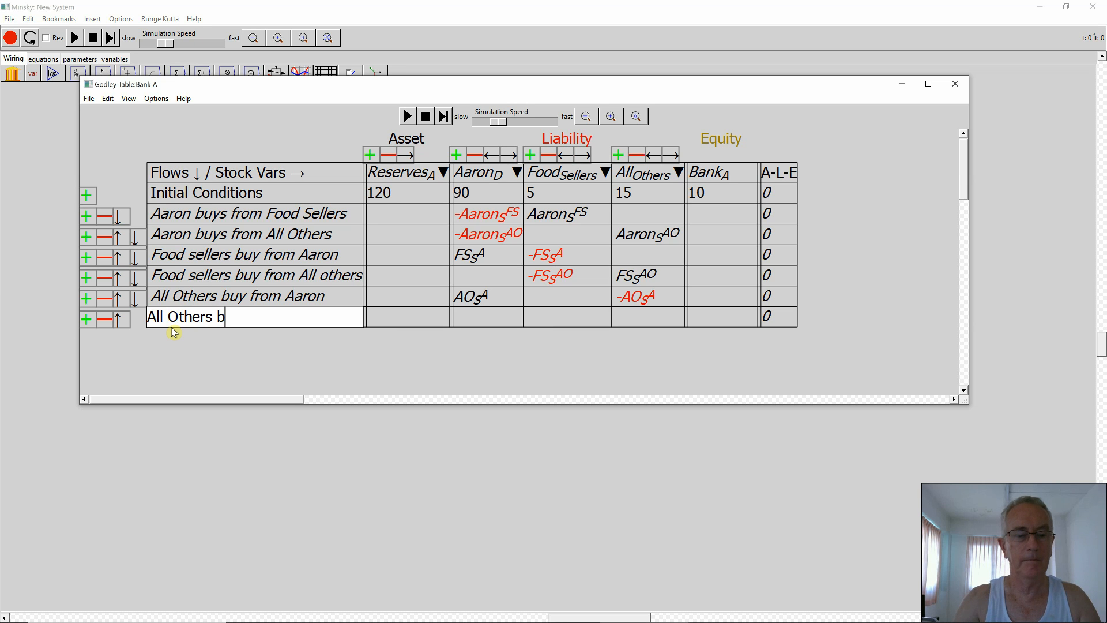
{"action": "type", "text": "uy from Fo"}
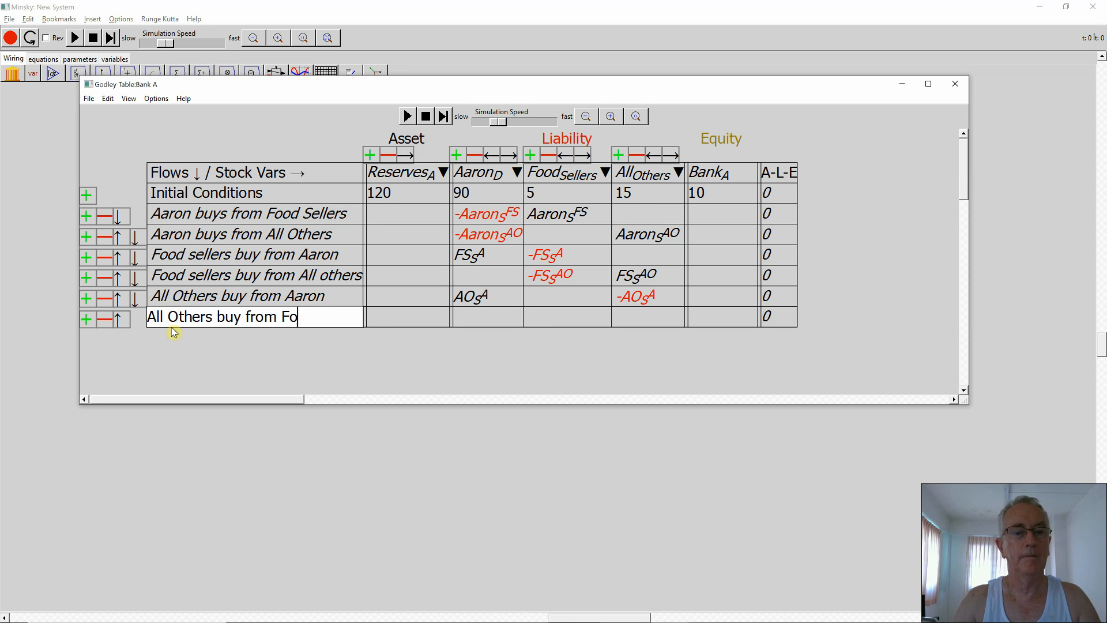
{"action": "type", "text": "od Sellers"}
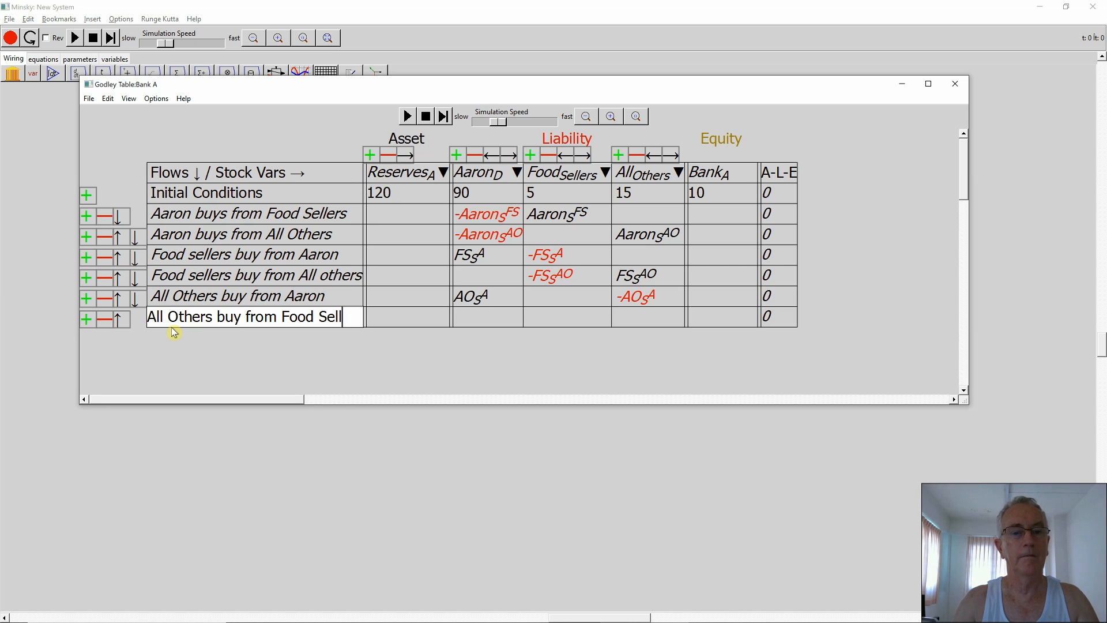
Enter the flow -AO_S^{FS} in the All_{Others} column and the matching AO_S^{FS} in the Food_{Sellers} column of the sixth flow row
{"action": "left_click", "coordinate": [633, 327]}
{"action": "type", "text": "-AO_S"}
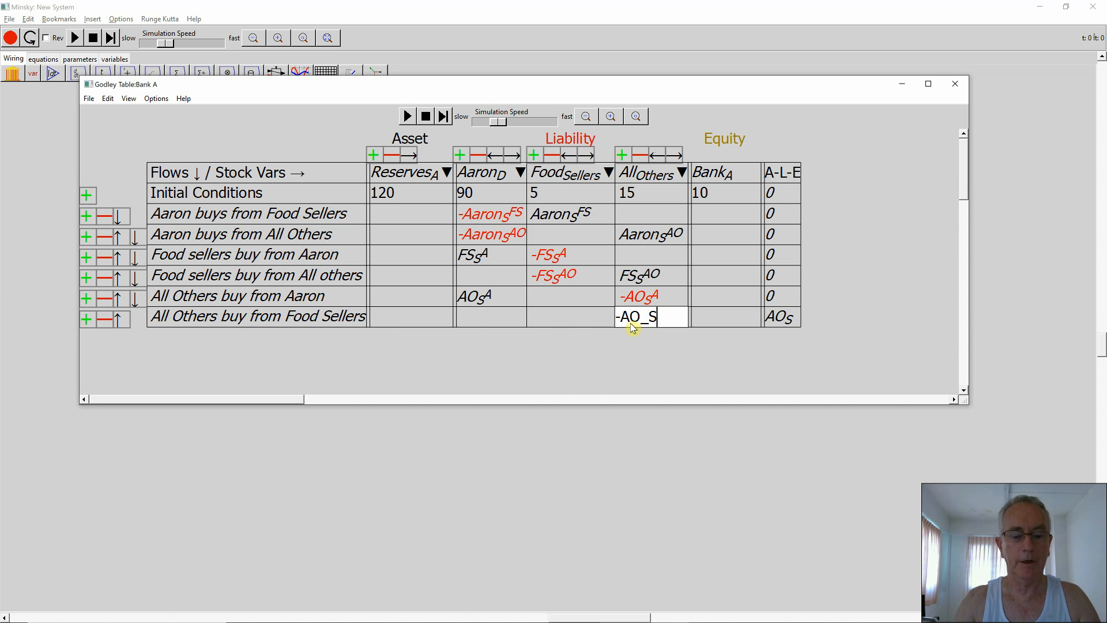
{"action": "type", "text": "^"}
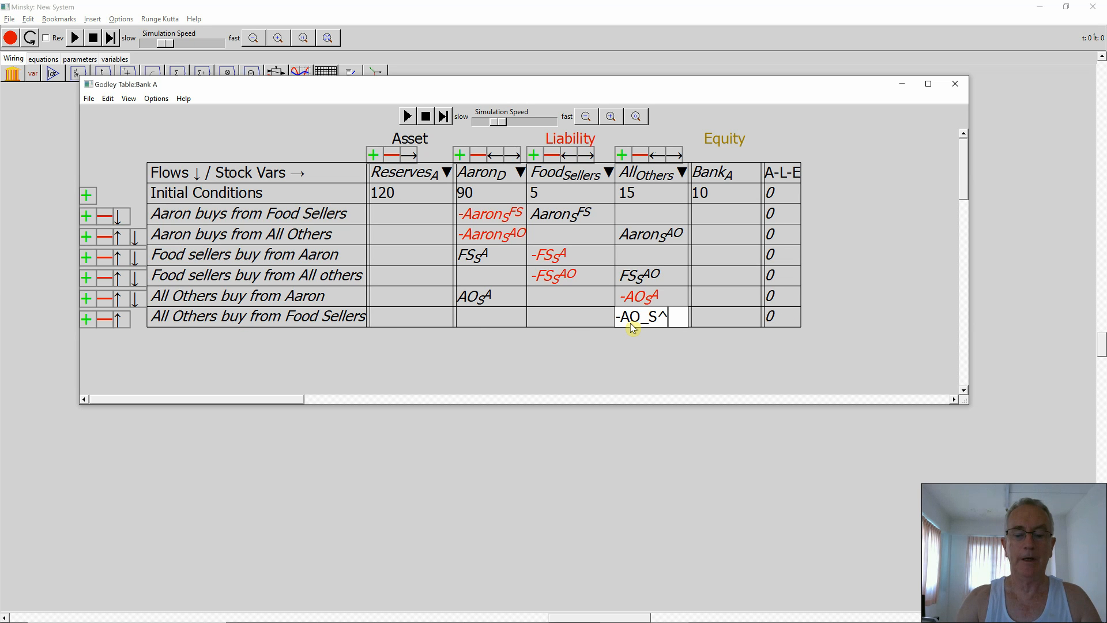
{"action": "type", "text": "{FS}"}
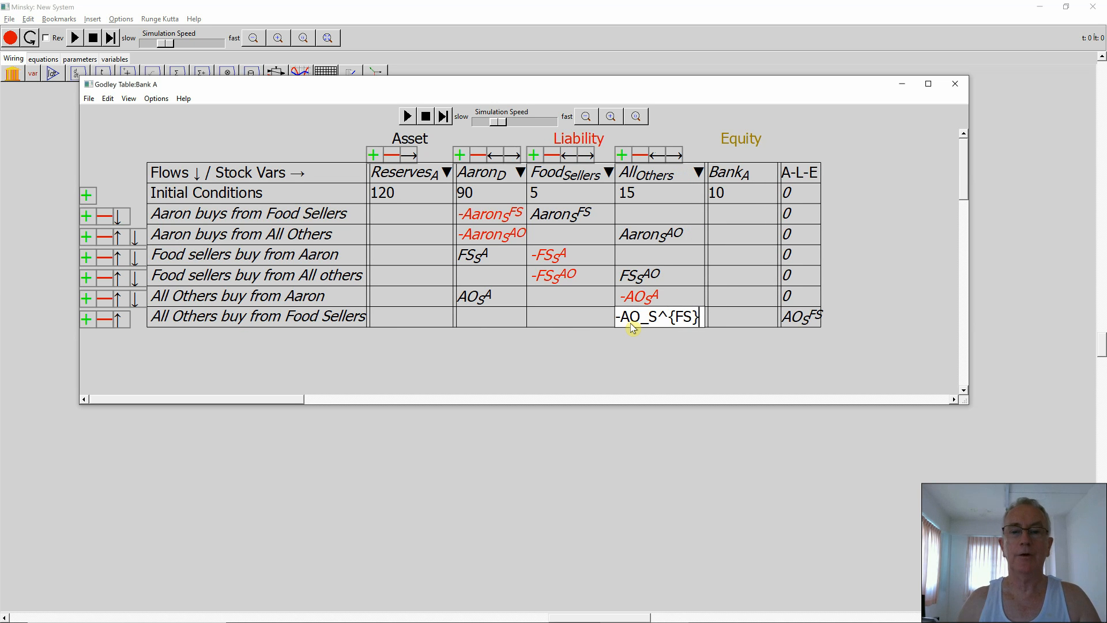
{"action": "left_click", "coordinate": [551, 321]}
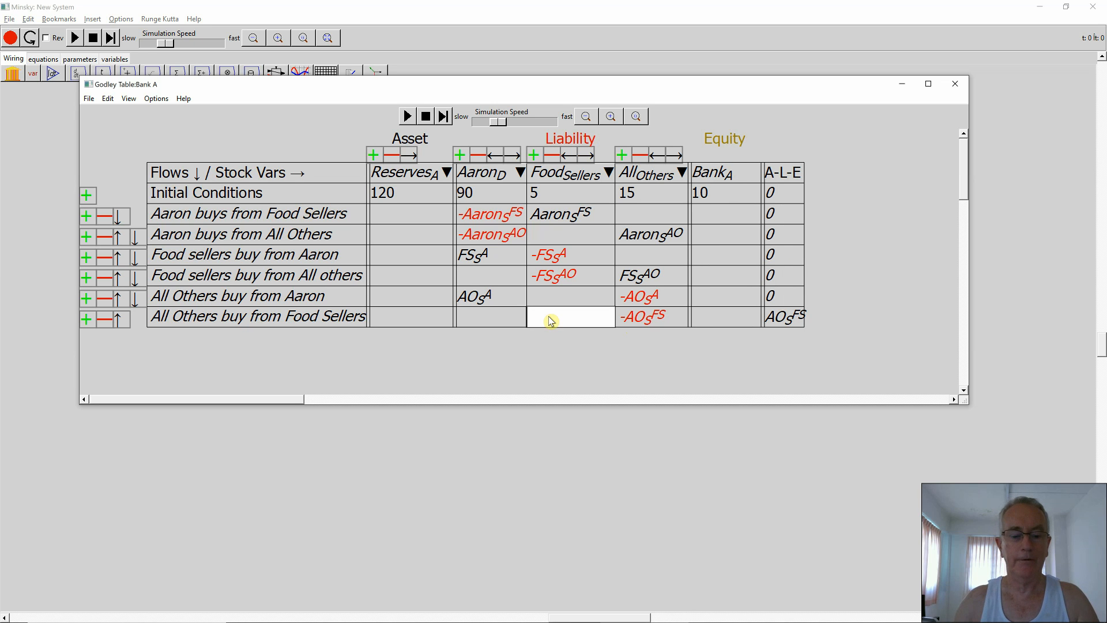
{"action": "type", "text": "AO"}
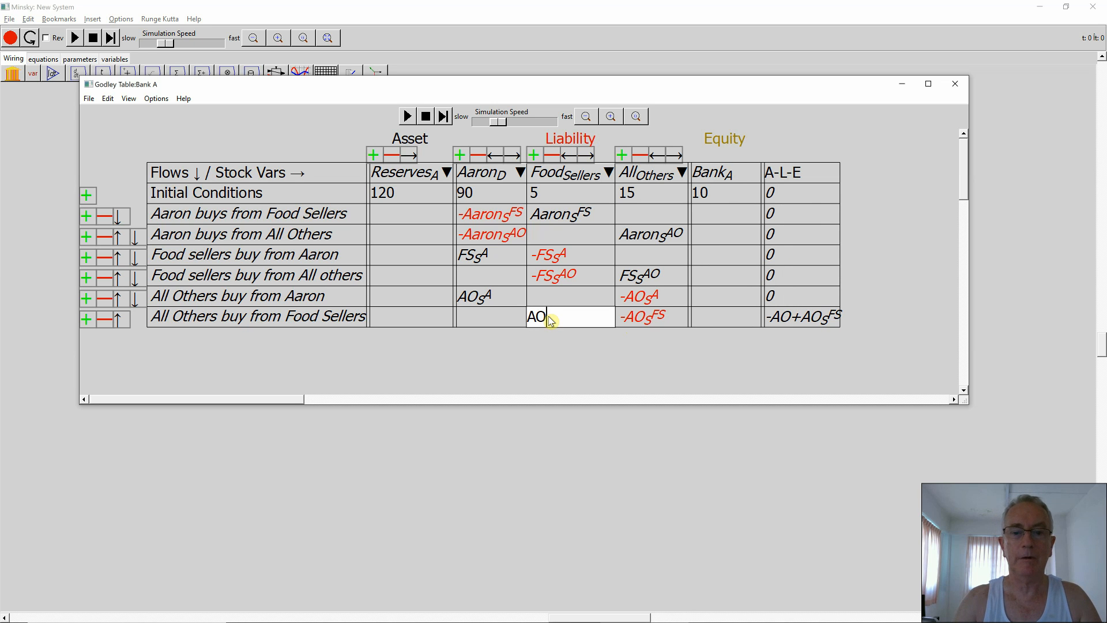
{"action": "type", "text": "_S"}
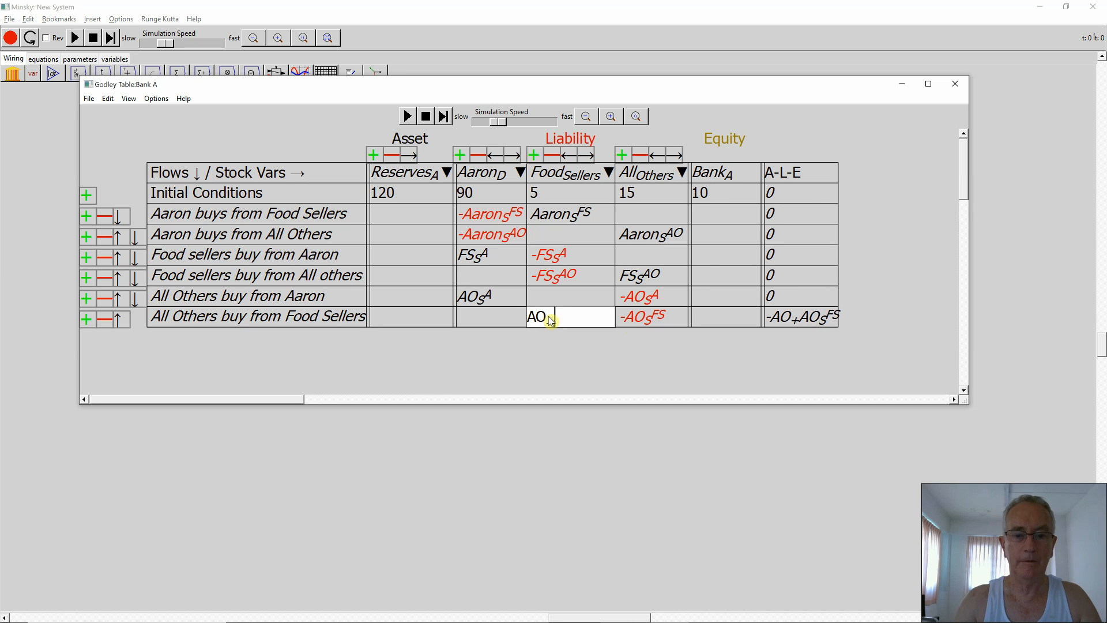
{"action": "type", "text": "^{FS}"}
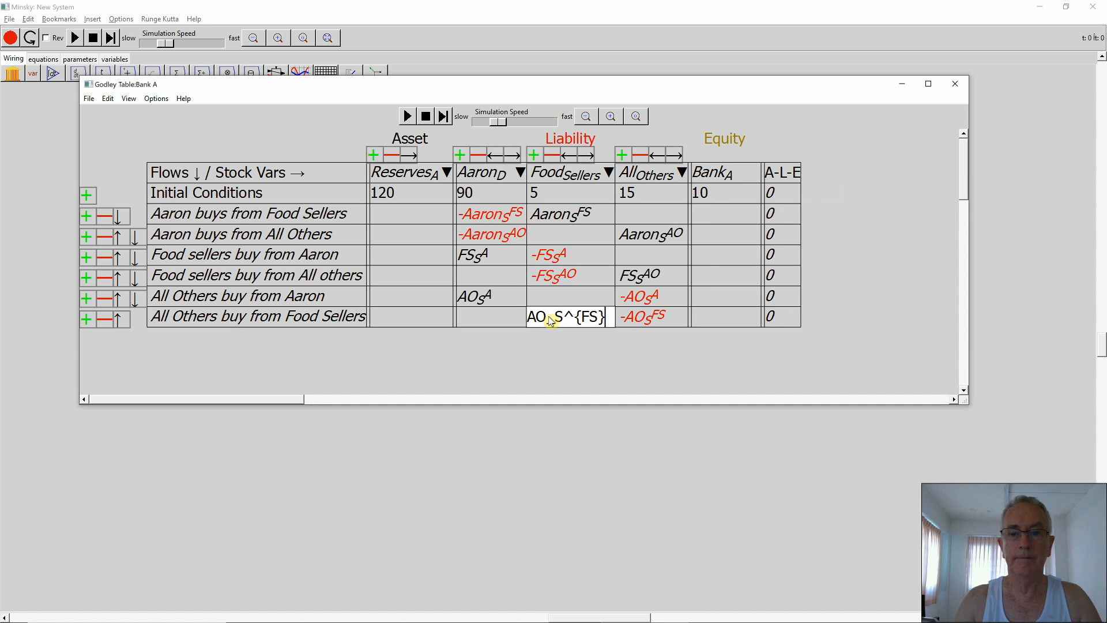
Reposition the Bank A icon on the wiring canvas, reopen its Godley table and move the table window down clear of the icon's roof
{"action": "left_click", "coordinate": [514, 456]}
{"action": "left_click_drag", "start_coordinate": [212, 196], "coordinate": [200, 224]}
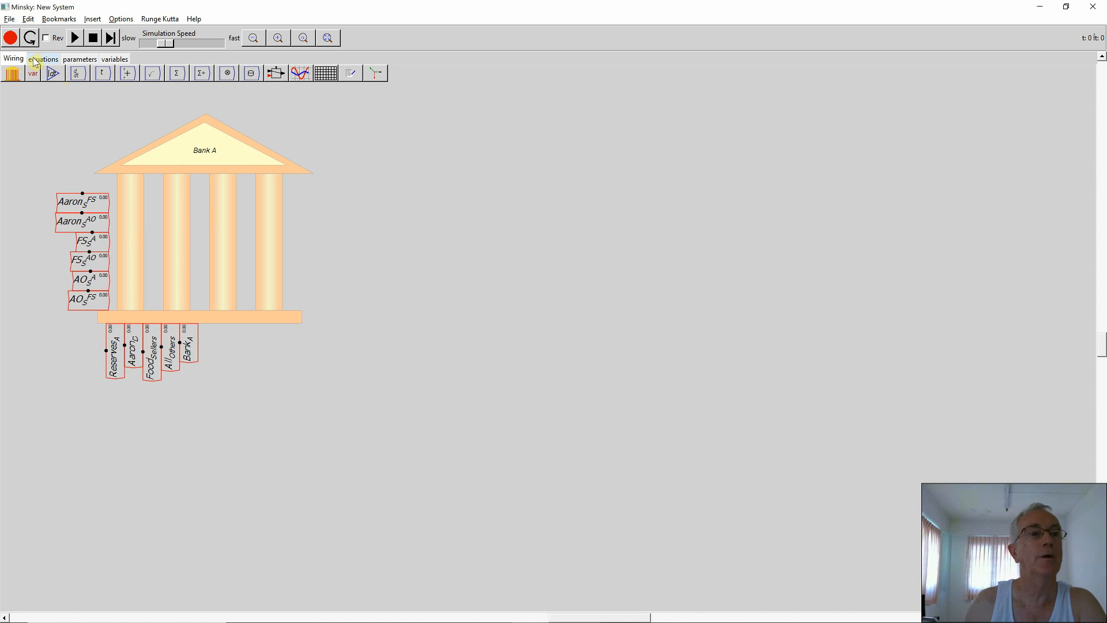
{"action": "double_click", "coordinate": [183, 261]}
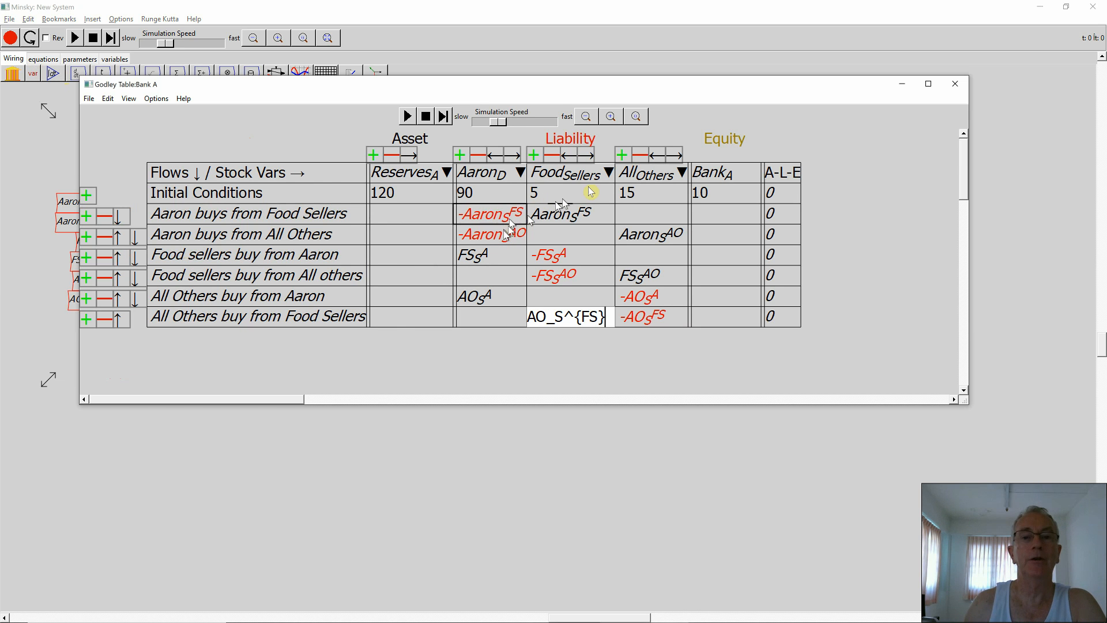
{"action": "left_click_drag", "start_coordinate": [575, 92], "coordinate": [589, 256]}
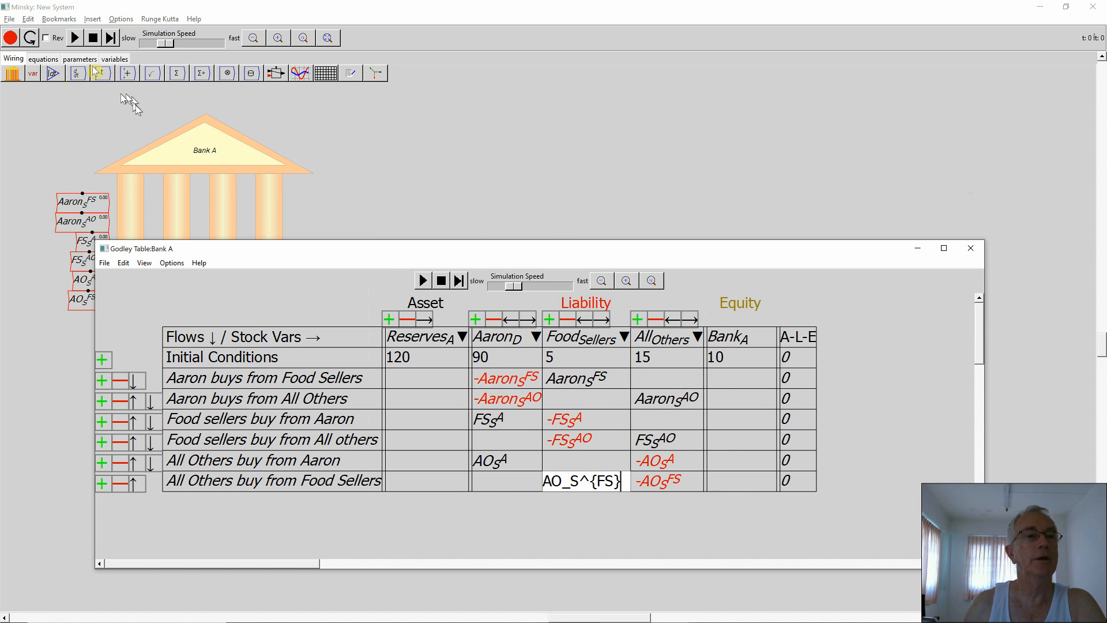
Review the model's generated equations and Bank A's Godley table, and return to the wiring canvas
{"action": "left_click", "coordinate": [42, 59]}
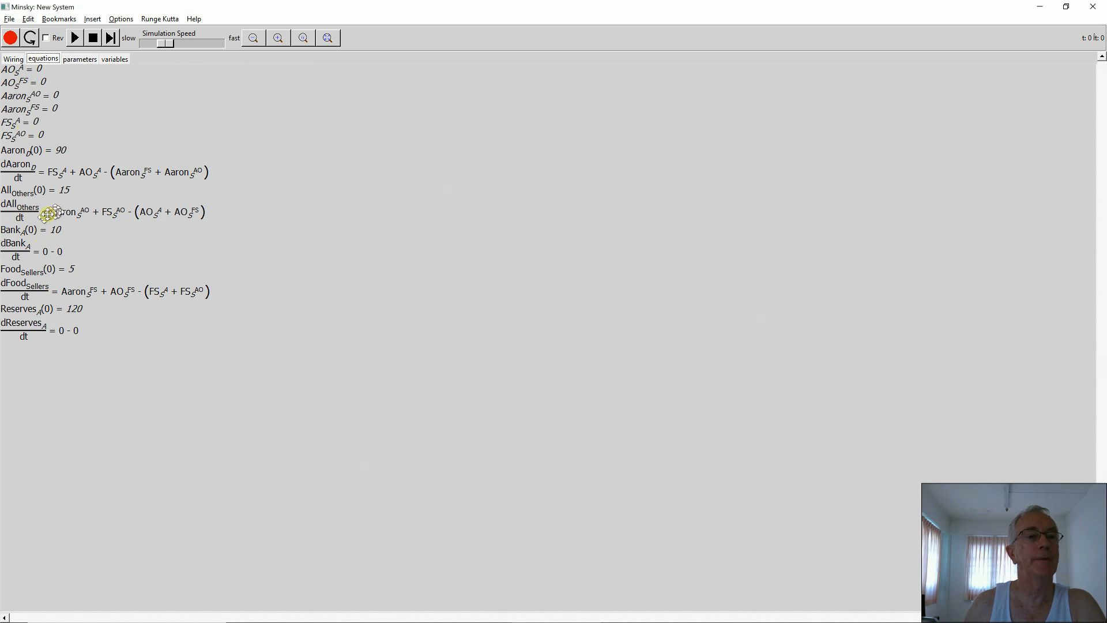
{"action": "left_click_drag", "start_coordinate": [159, 263], "coordinate": [270, 257]}
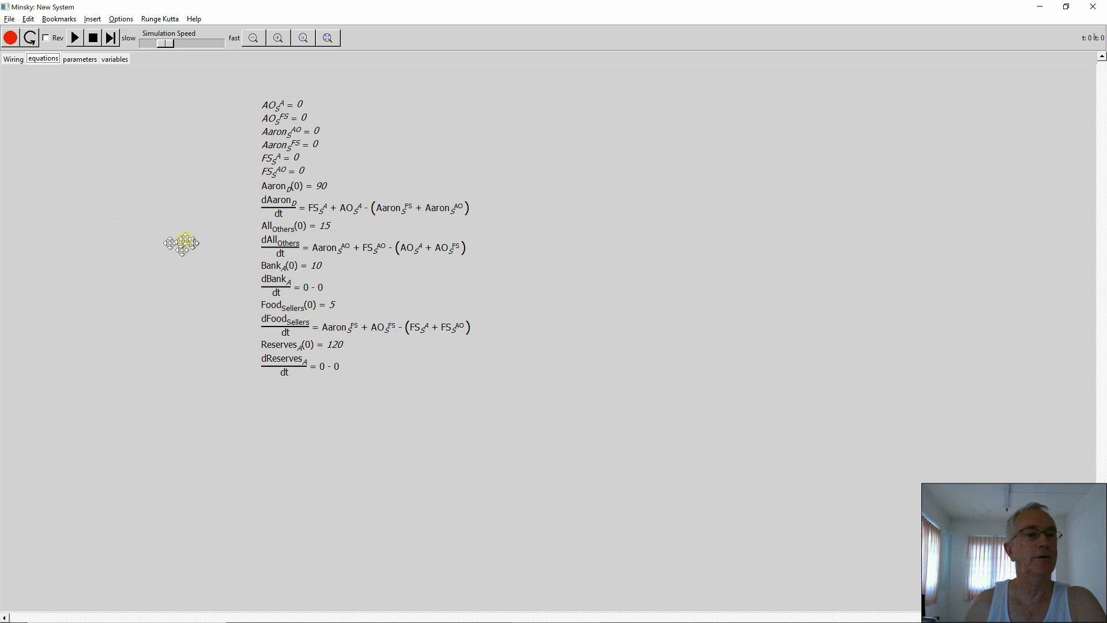
{"action": "left_click", "coordinate": [13, 59]}
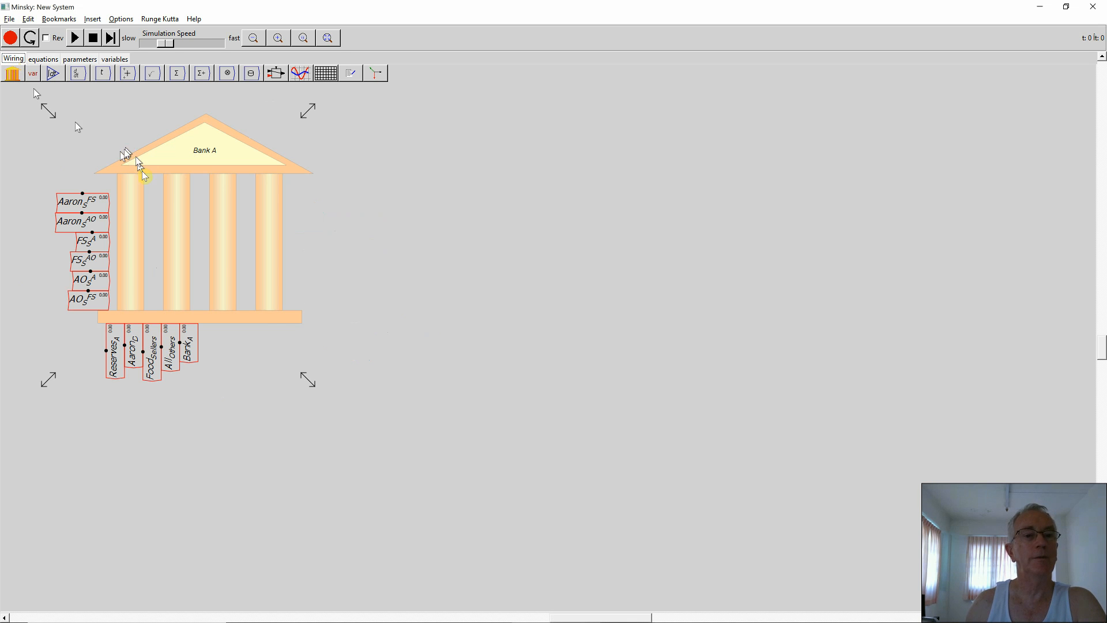
{"action": "key", "text": "alt+Tab"}
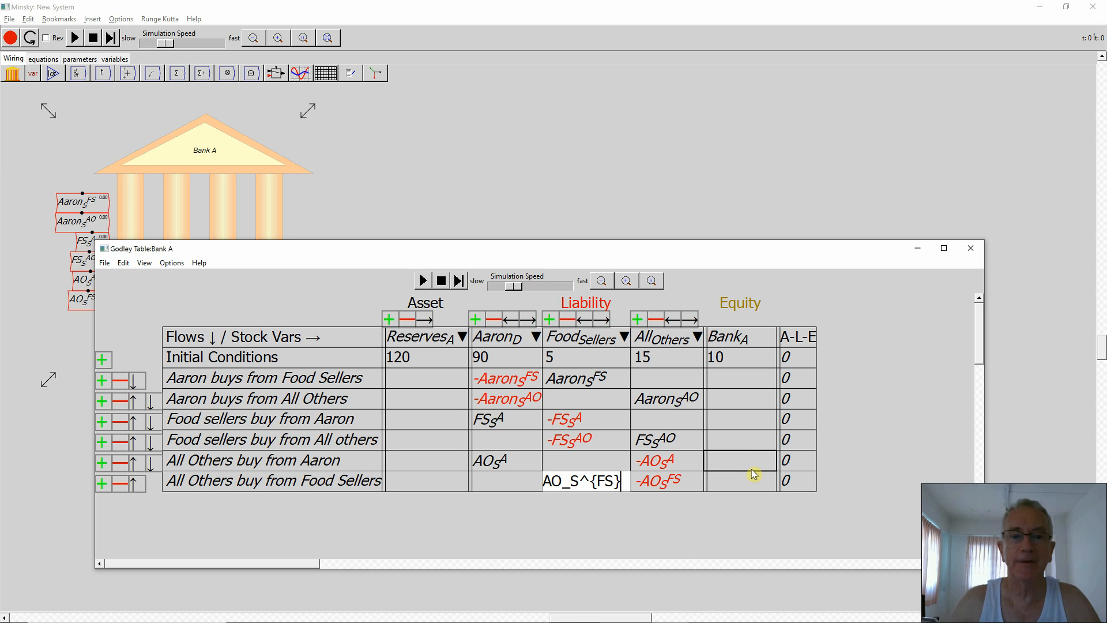
{"action": "key", "text": "alt+Tab"}
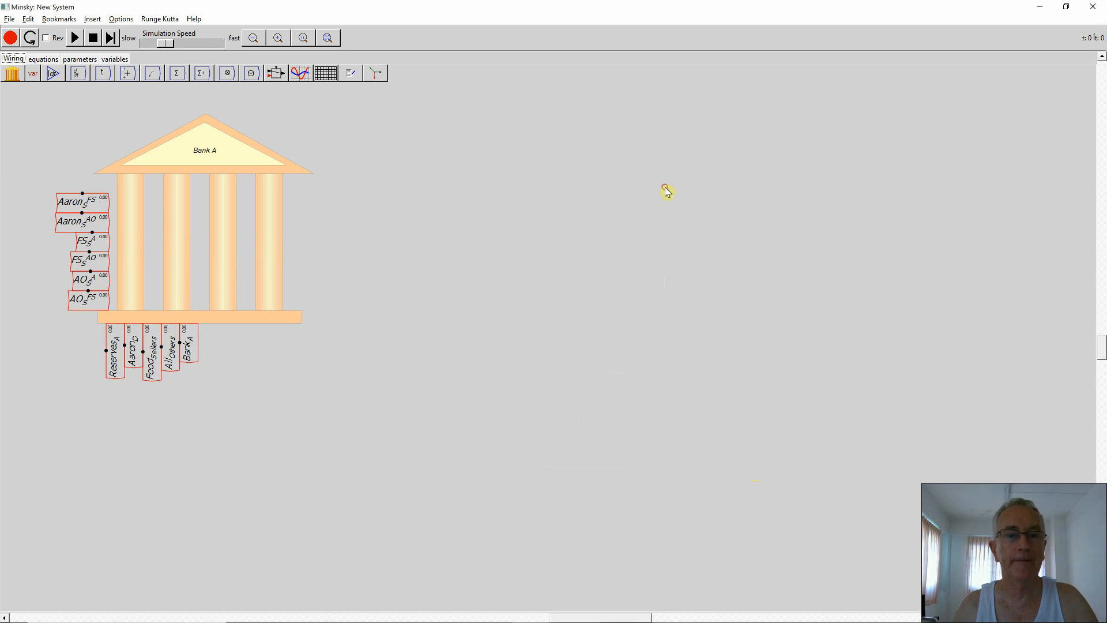
{"action": "key", "text": "alt+Tab"}
{"action": "left_click", "coordinate": [668, 192]}
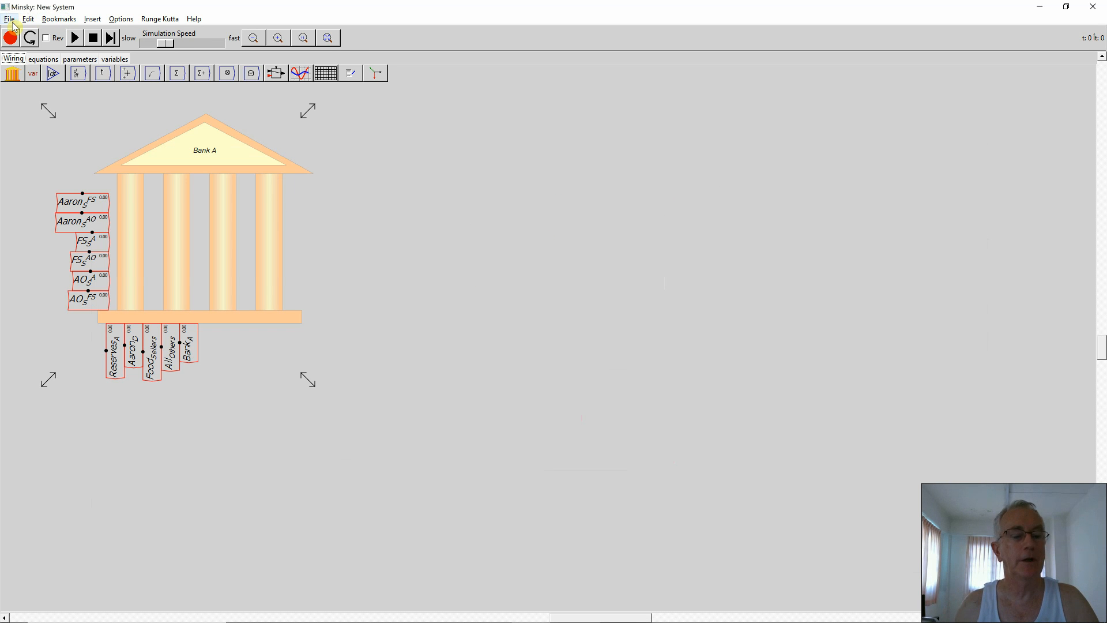
Save the model in the examples folder, basing its file name on the existing StageTwo.mky file with _TimeConstants added before the extension
{"action": "key", "text": "ctrl+s"}
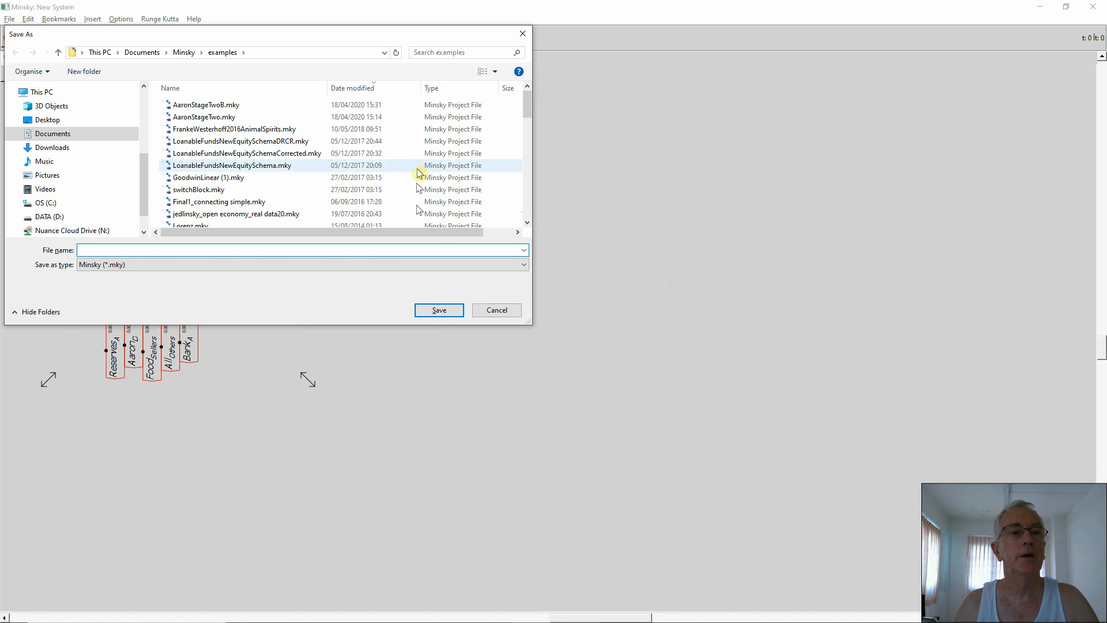
{"action": "left_click", "coordinate": [195, 116]}
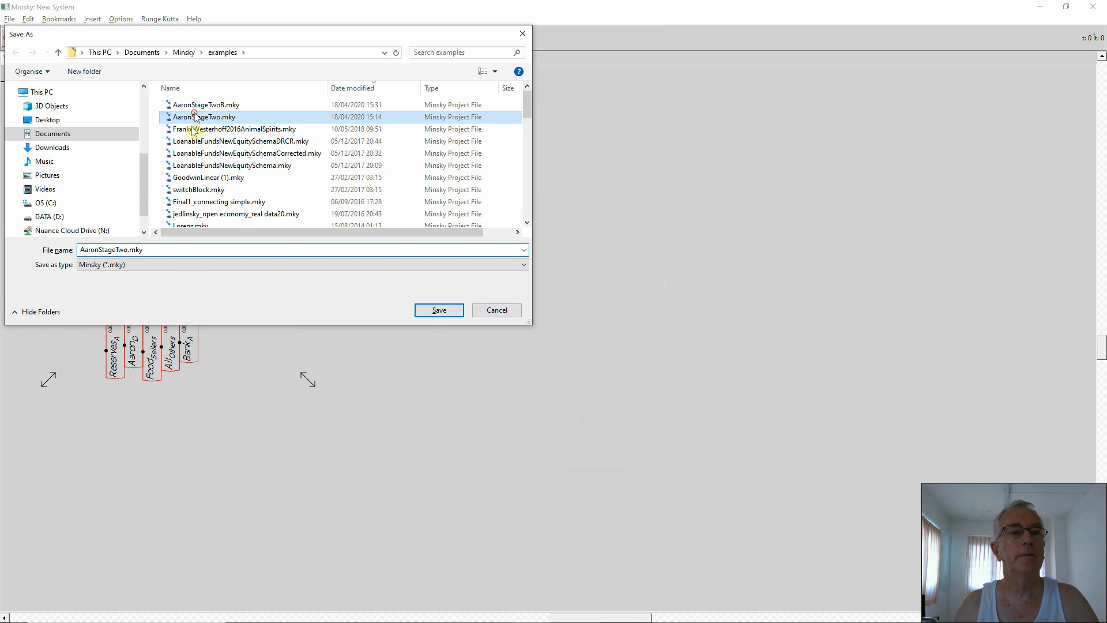
{"action": "left_click", "coordinate": [181, 250]}
{"action": "key", "text": "Home"}
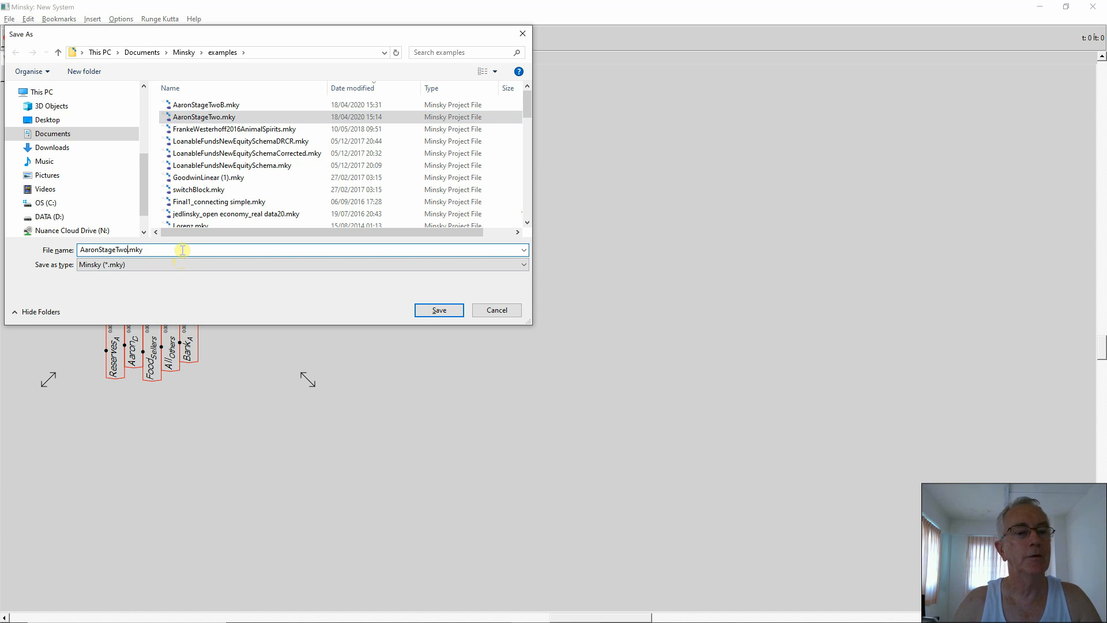
{"action": "key", "text": "End"}
{"action": "key", "text": "Left"}
{"action": "key", "text": "Left"}
{"action": "key", "text": "Left"}
{"action": "key", "text": "Left"}
{"action": "type", "text": "_TimeCo"}
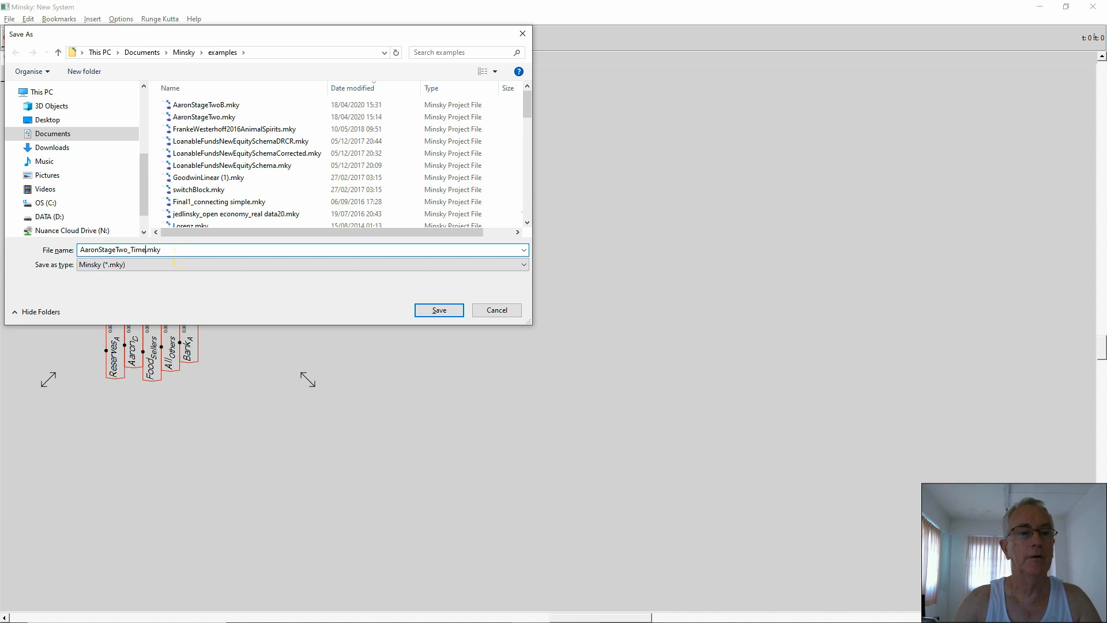
{"action": "type", "text": "nstants"}
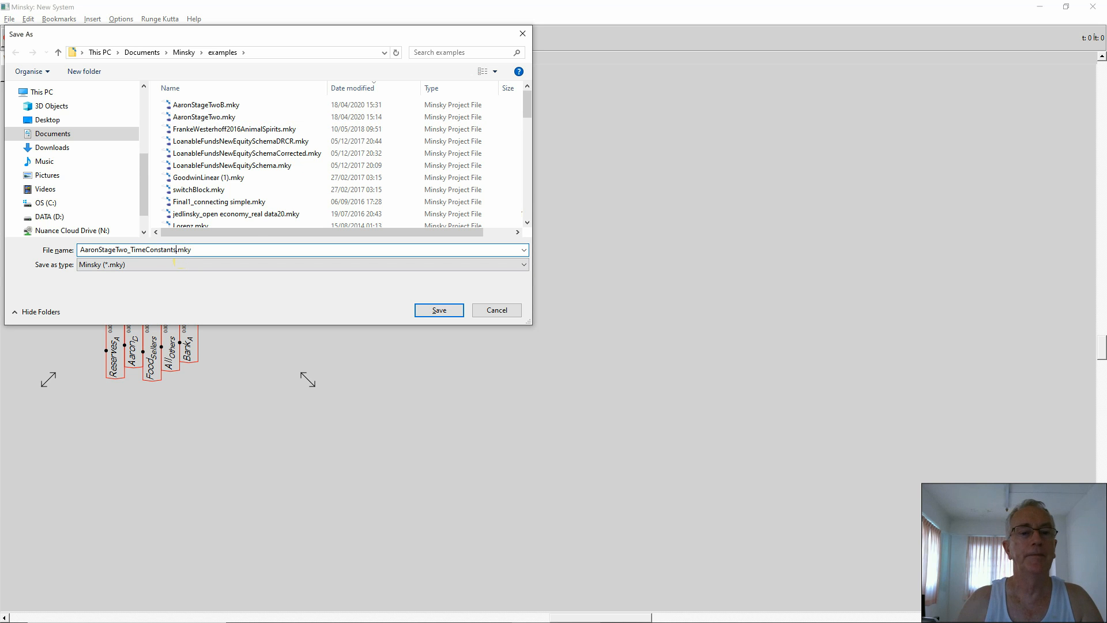
{"action": "left_click", "coordinate": [456, 311]}
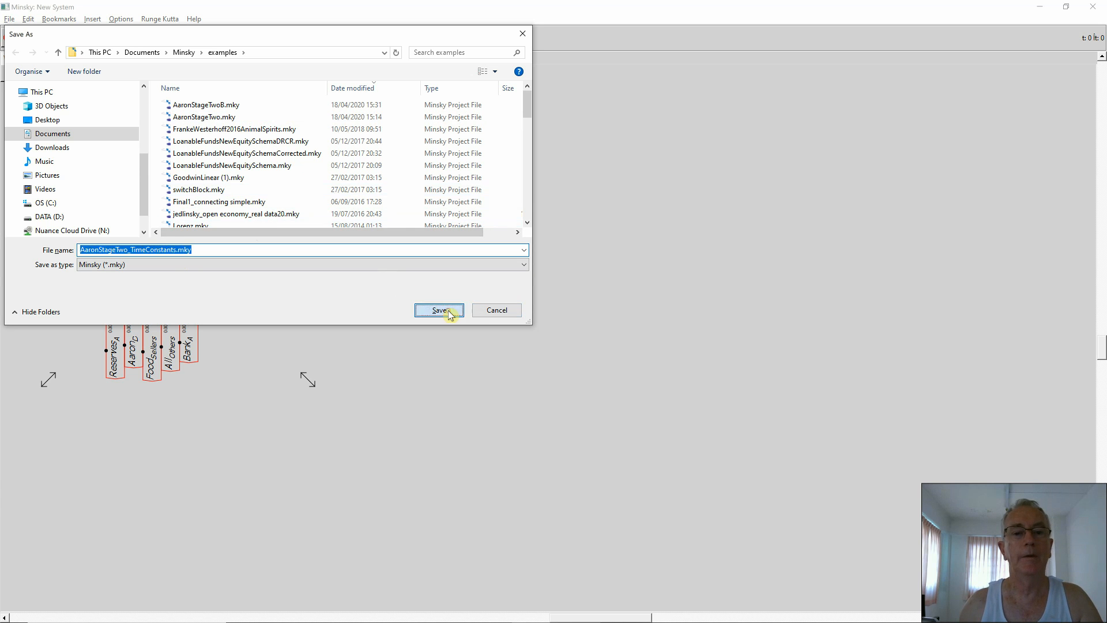
Copy Bank A's stock variables and flow variables onto the canvas as two separate columns beside the bank icon
{"action": "right_click", "coordinate": [184, 212]}
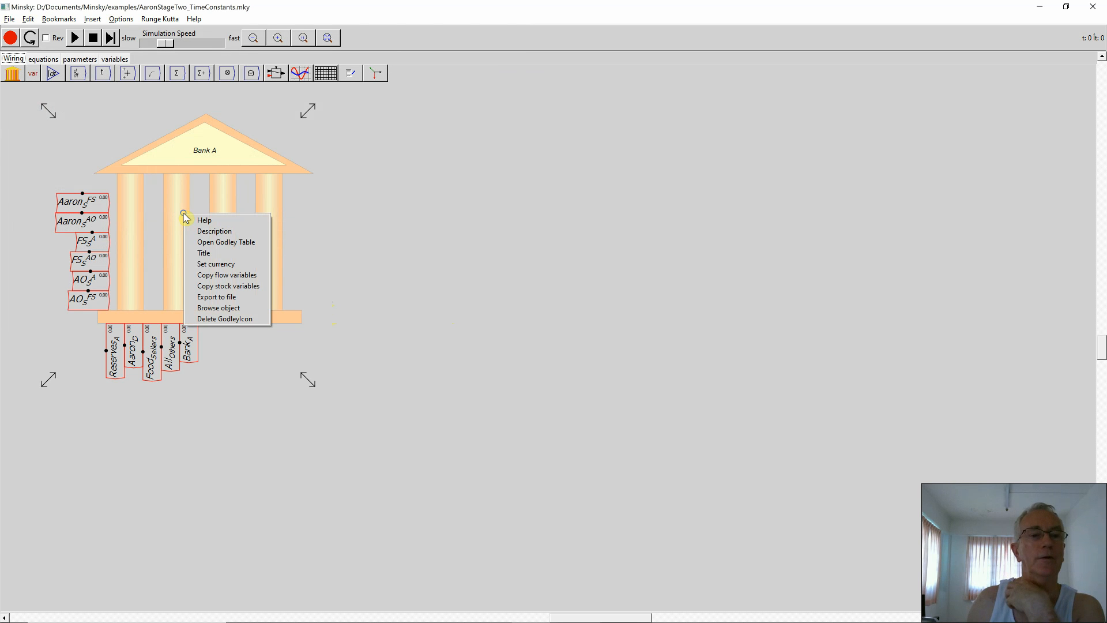
{"action": "left_click", "coordinate": [214, 287]}
{"action": "left_click", "coordinate": [462, 168]}
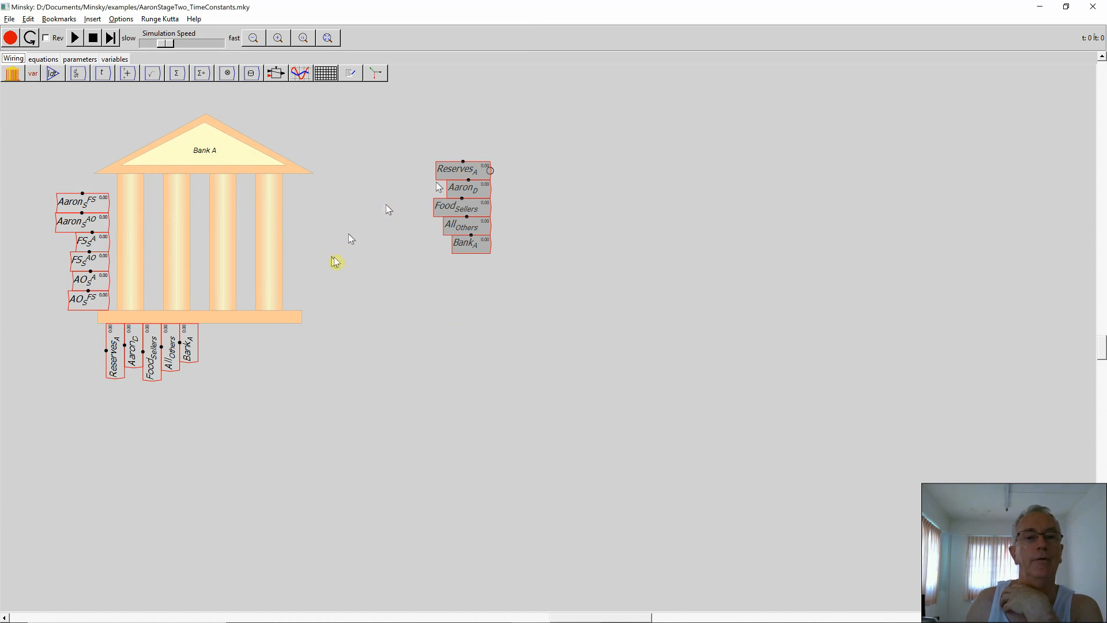
{"action": "right_click", "coordinate": [193, 216]}
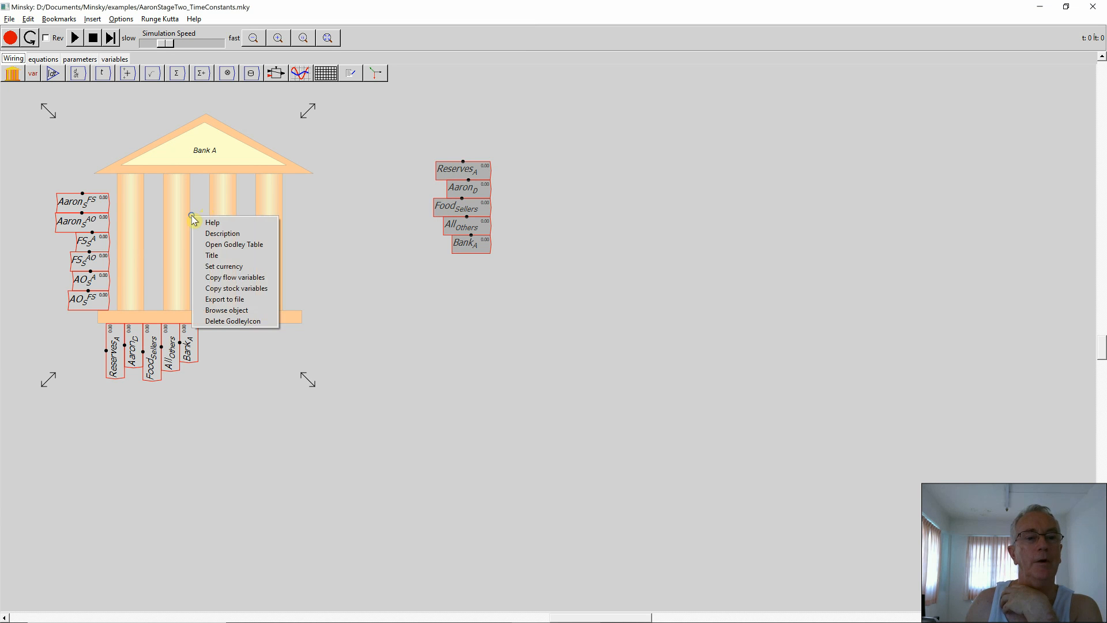
{"action": "left_click", "coordinate": [219, 278]}
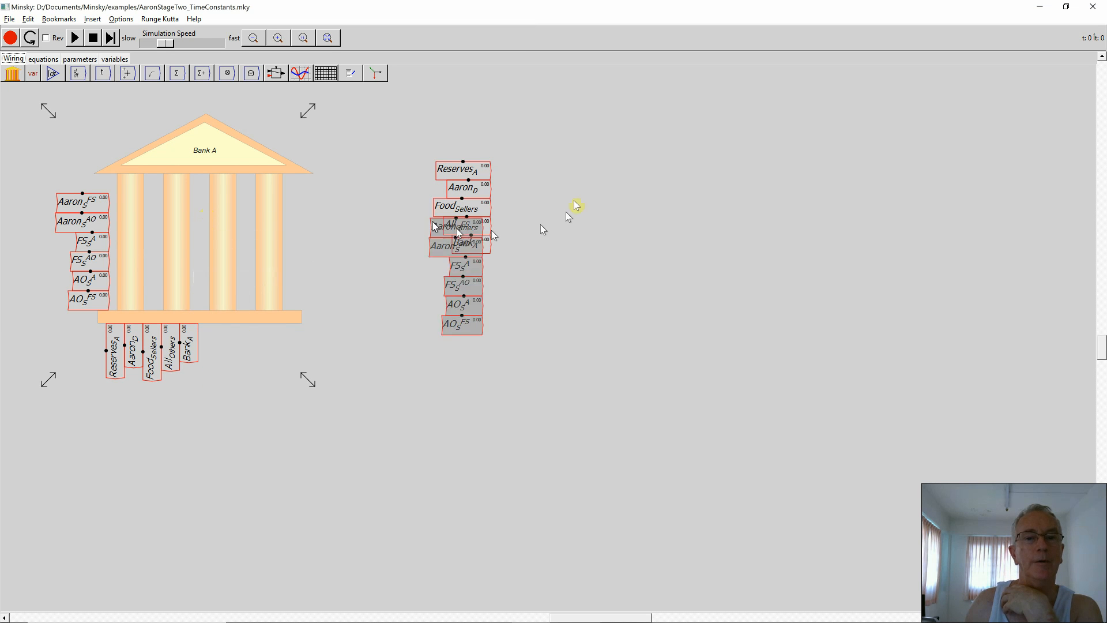
{"action": "left_click", "coordinate": [579, 179]}
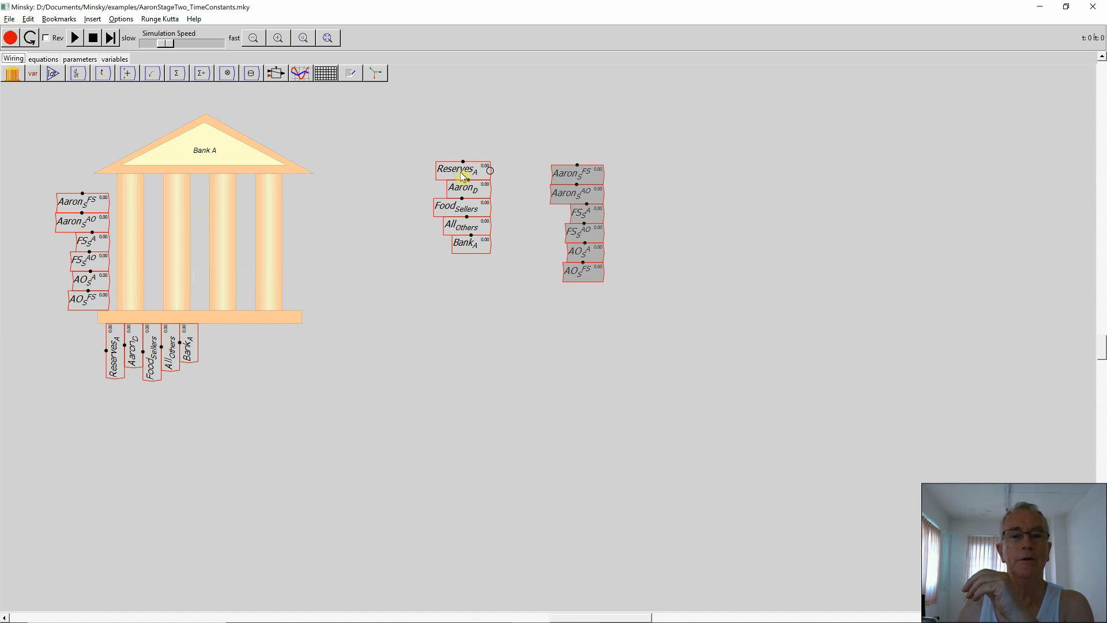
Delete the copied Reserves_A and Bank_A variables from the canvas and space out the remaining stock variables vertically
{"action": "left_click", "coordinate": [460, 168]}
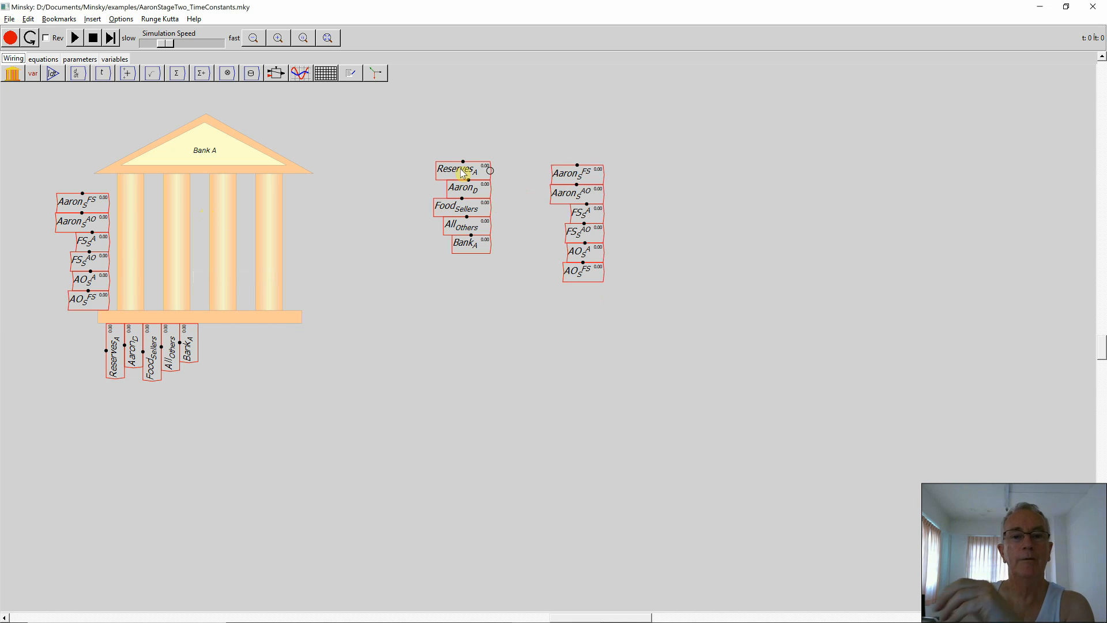
{"action": "left_click_drag", "start_coordinate": [460, 168], "coordinate": [455, 247]}
{"action": "key", "text": "Delete"}
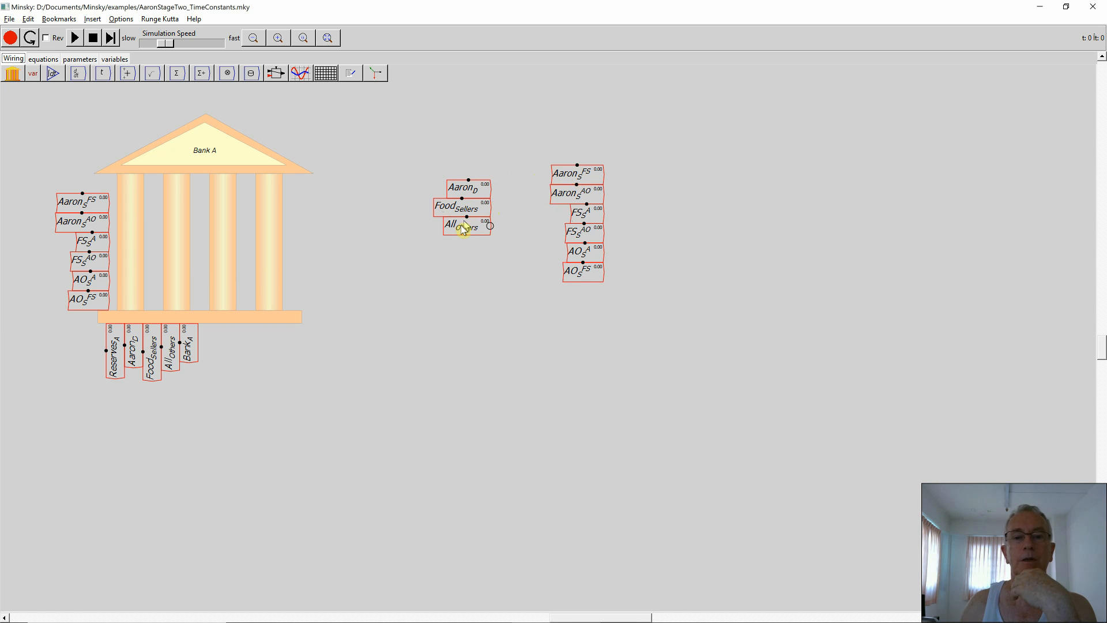
{"action": "left_click_drag", "start_coordinate": [464, 238], "coordinate": [460, 257]}
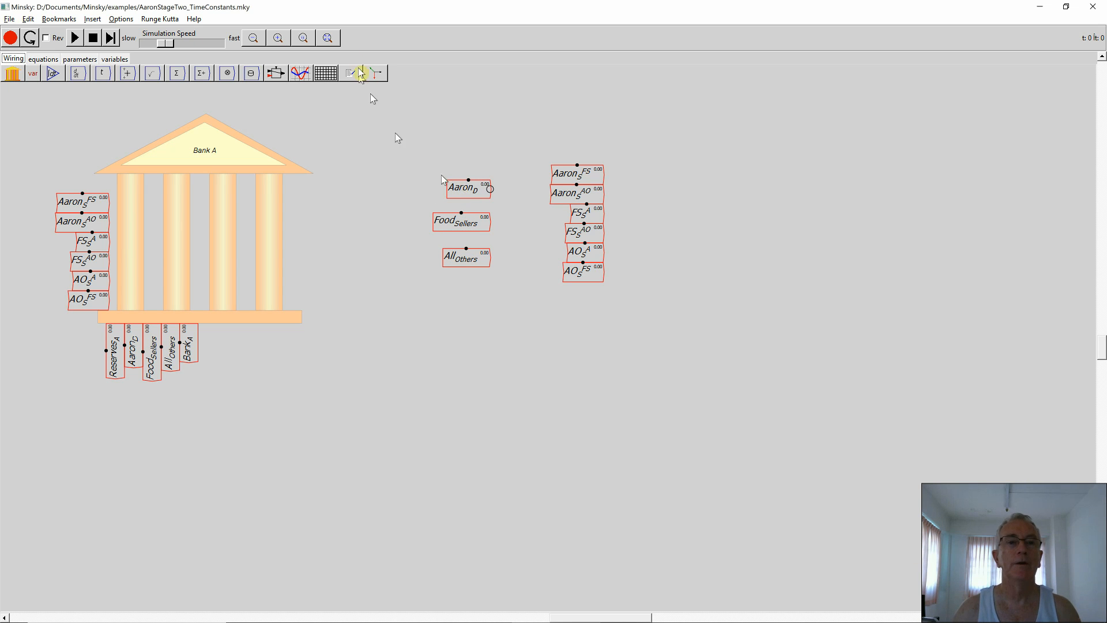
Enlarge the model view and move the Aaron_D, Food_Sellers and All_Others variables closer to the Bank A icon
{"action": "left_click", "coordinate": [327, 38]}
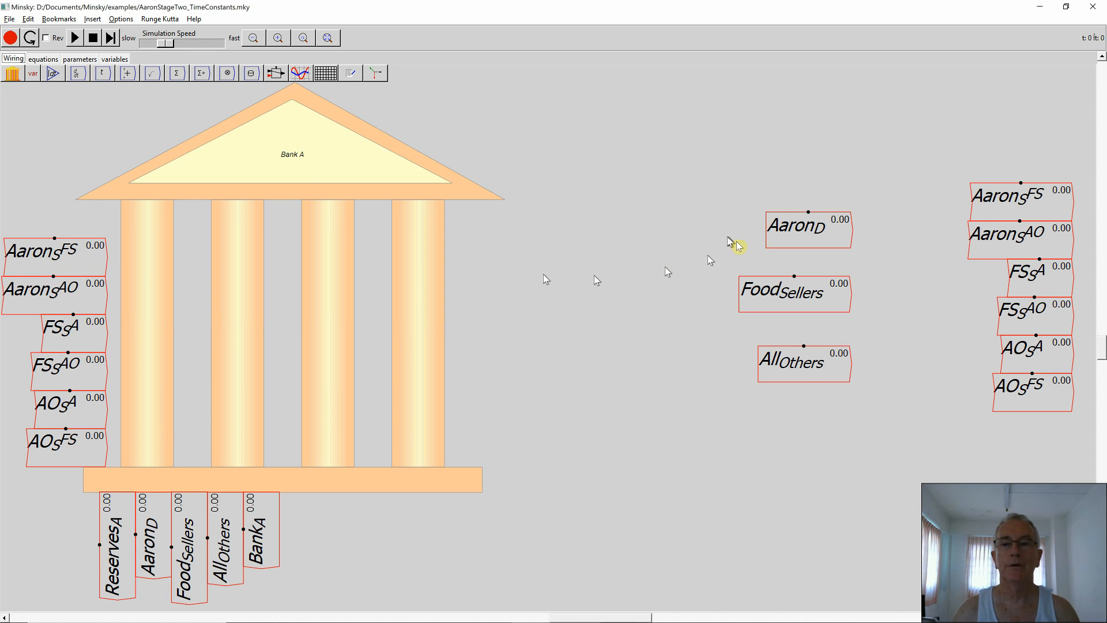
{"action": "left_click_drag", "start_coordinate": [808, 212], "coordinate": [804, 390]}
{"action": "left_click_drag", "start_coordinate": [784, 148], "coordinate": [829, 399]}
{"action": "left_click_drag", "start_coordinate": [806, 311], "coordinate": [667, 312]}
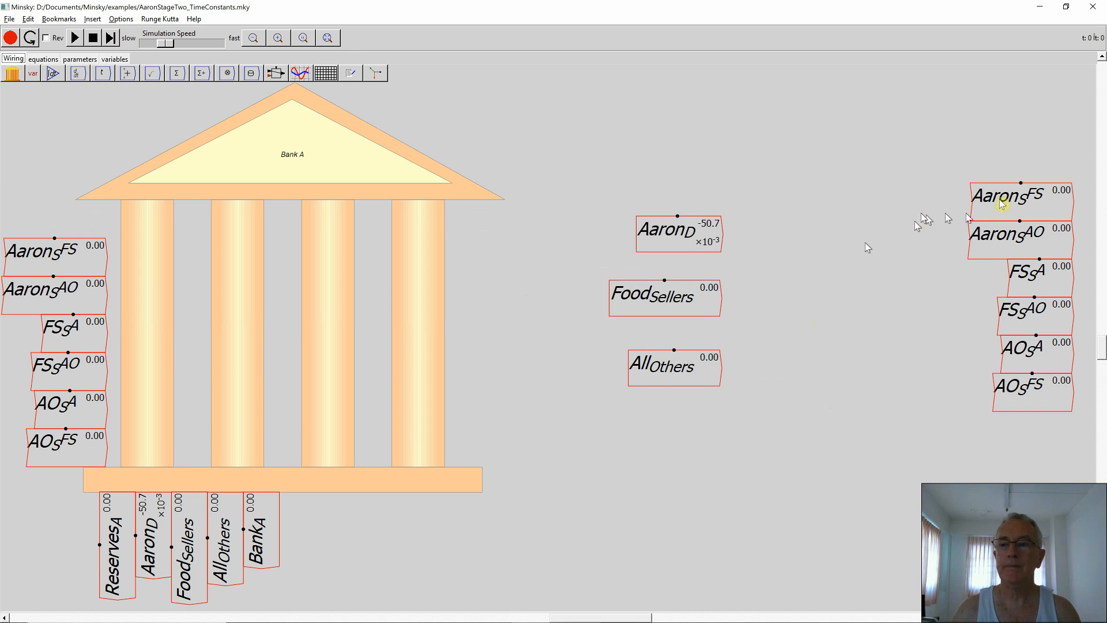
Separate Aaron_D and its flows Aaron_S^FS and Aaron_S^AO from the other variables, moving the remaining stocks and flows lower on the canvas
{"action": "left_click_drag", "start_coordinate": [995, 202], "coordinate": [890, 166]}
{"action": "left_click_drag", "start_coordinate": [1002, 248], "coordinate": [905, 260]}
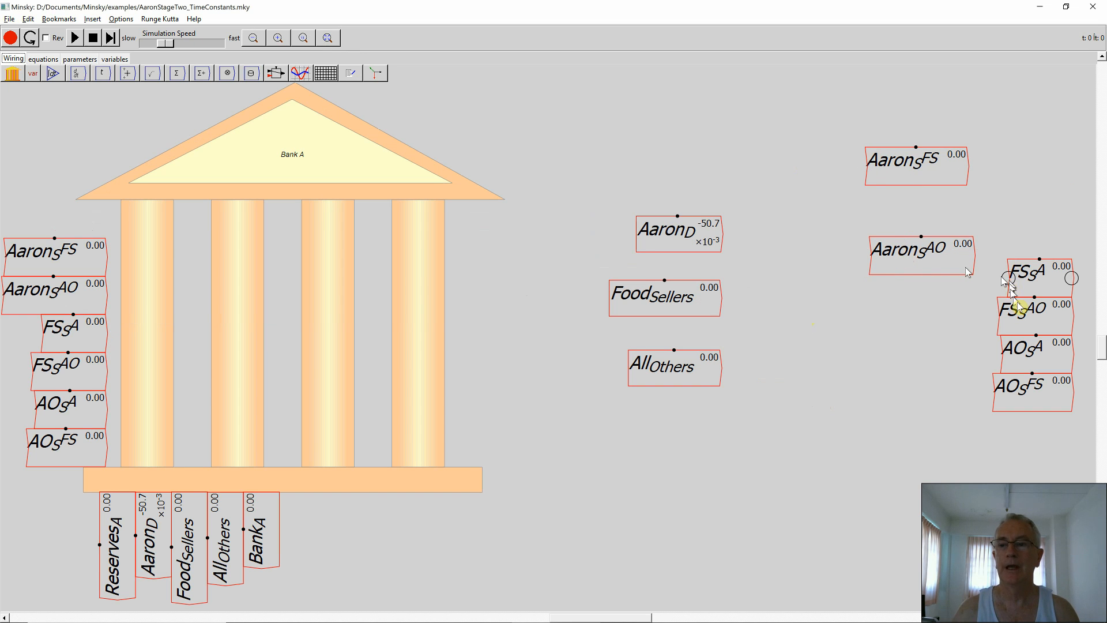
{"action": "left_click_drag", "start_coordinate": [986, 291], "coordinate": [1065, 433]}
{"action": "left_click_drag", "start_coordinate": [1038, 307], "coordinate": [1021, 469]}
{"action": "left_click_drag", "start_coordinate": [593, 306], "coordinate": [661, 522]}
{"action": "left_click_drag", "start_coordinate": [656, 218], "coordinate": [624, 159]}
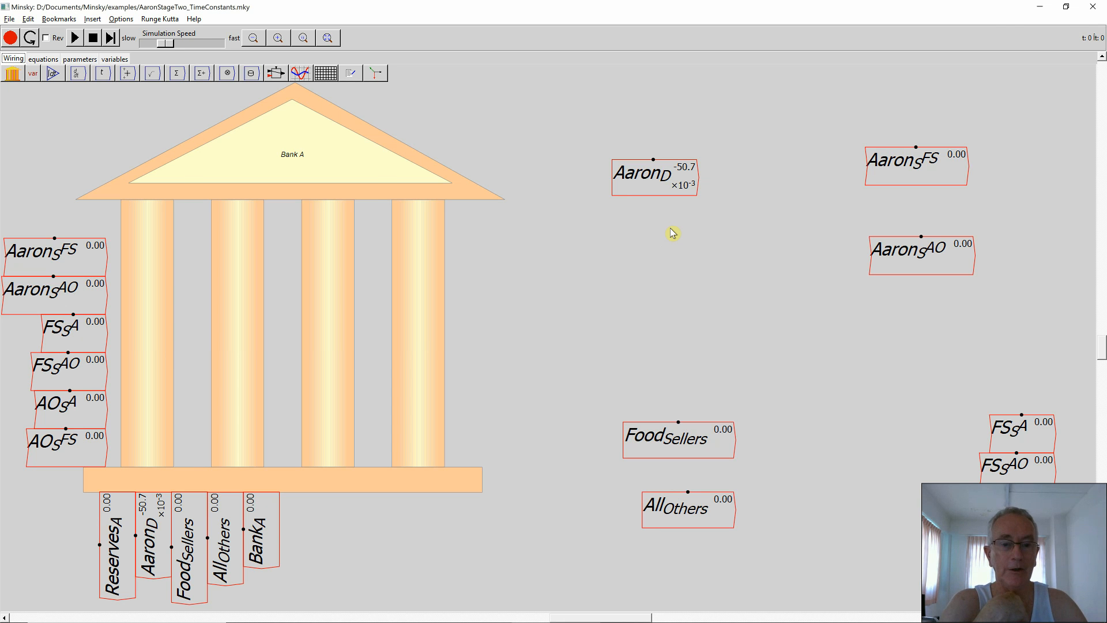
Switch to the browser, examine how the Wikipedia article denotes a time constant, and return to Minsky
{"action": "key", "text": "alt+Tab"}
{"action": "key", "text": "alt+Tab"}
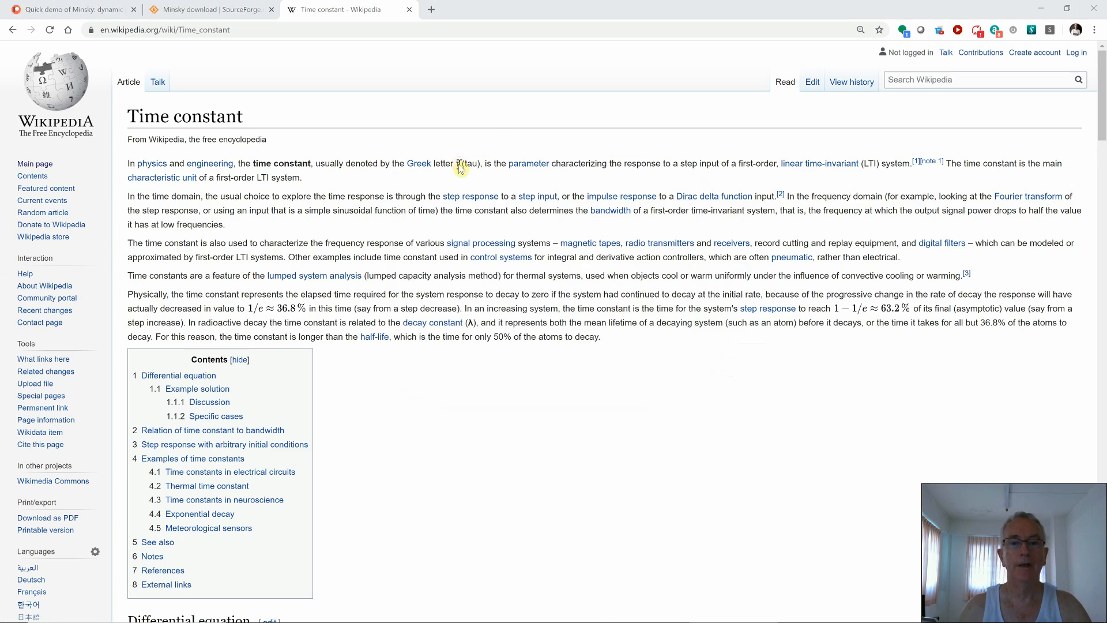
{"action": "key", "text": "alt+Tab"}
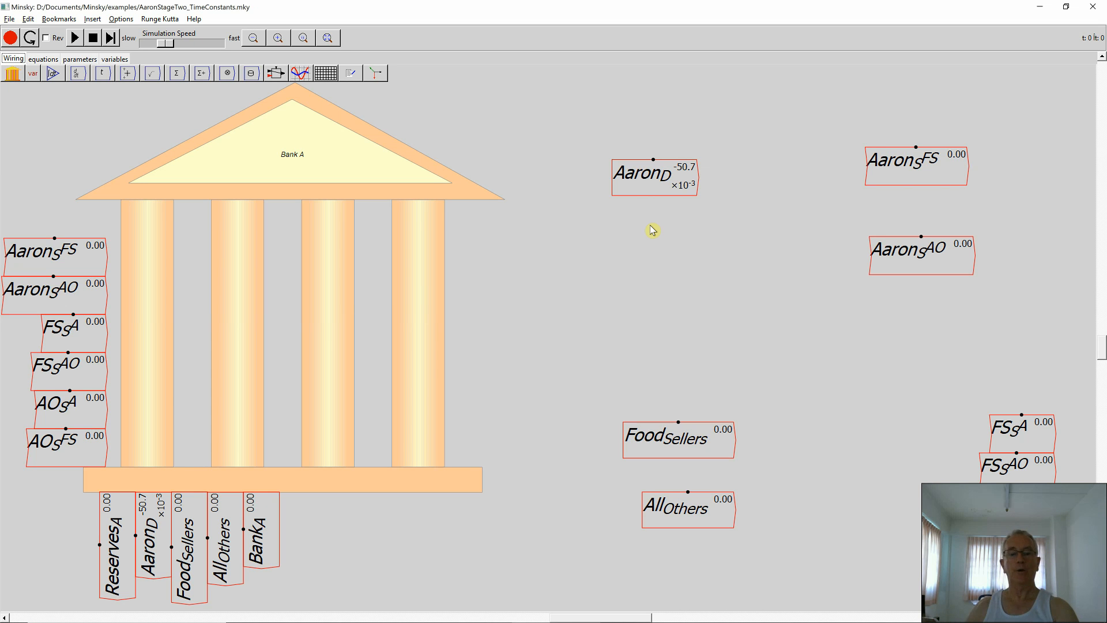
Create a variable named \tau_{A}^{FS} near Aaron_D and make it a parameter with an initial value of 1
{"action": "type", "text": "\\tau_{A}^{FS"}
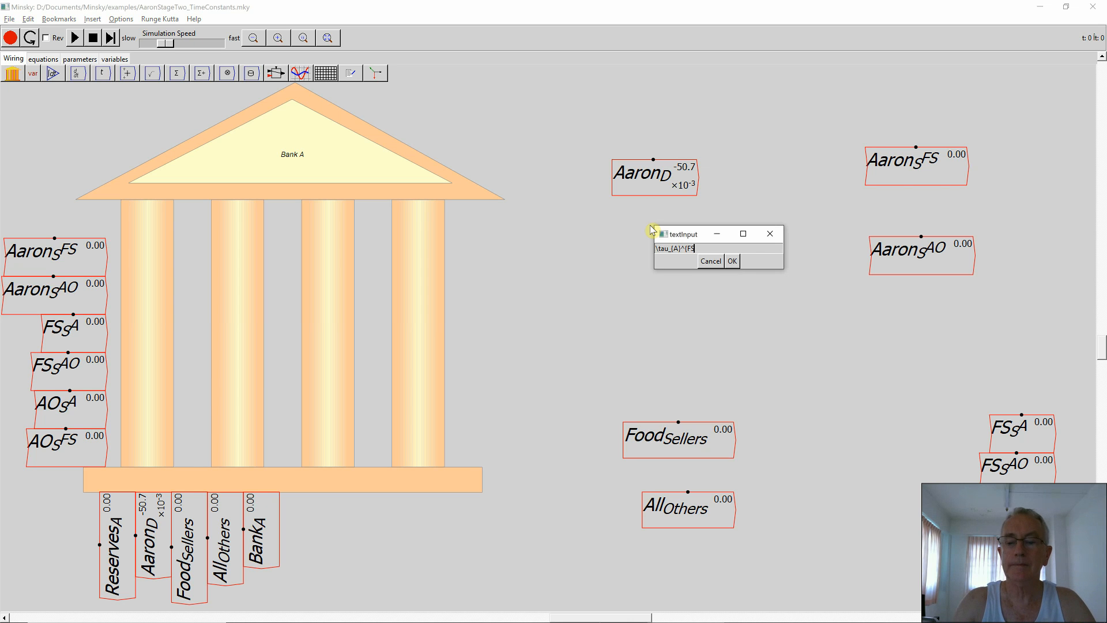
{"action": "left_click", "coordinate": [732, 260]}
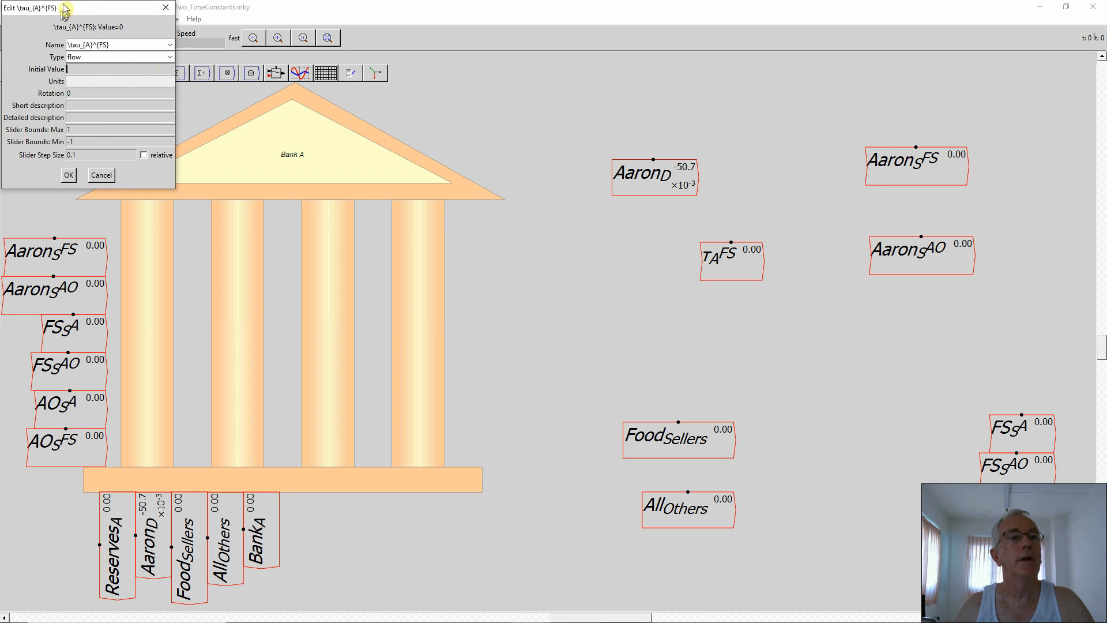
{"action": "left_click_drag", "start_coordinate": [64, 10], "coordinate": [246, 127]}
{"action": "left_click", "coordinate": [286, 174]}
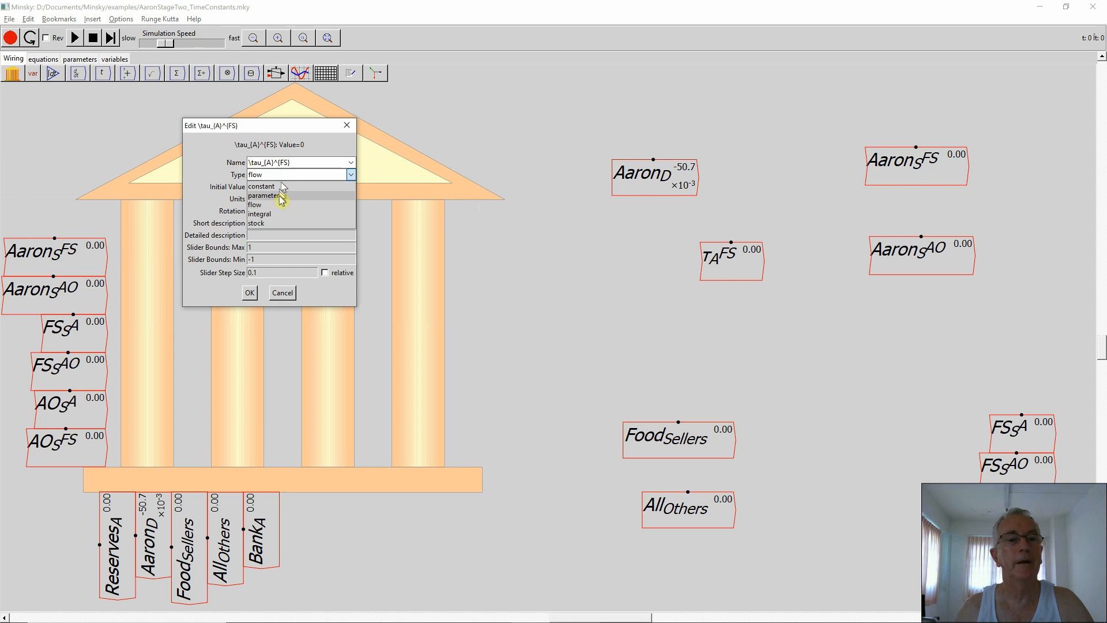
{"action": "left_click", "coordinate": [279, 190]}
{"action": "left_click", "coordinate": [258, 185]}
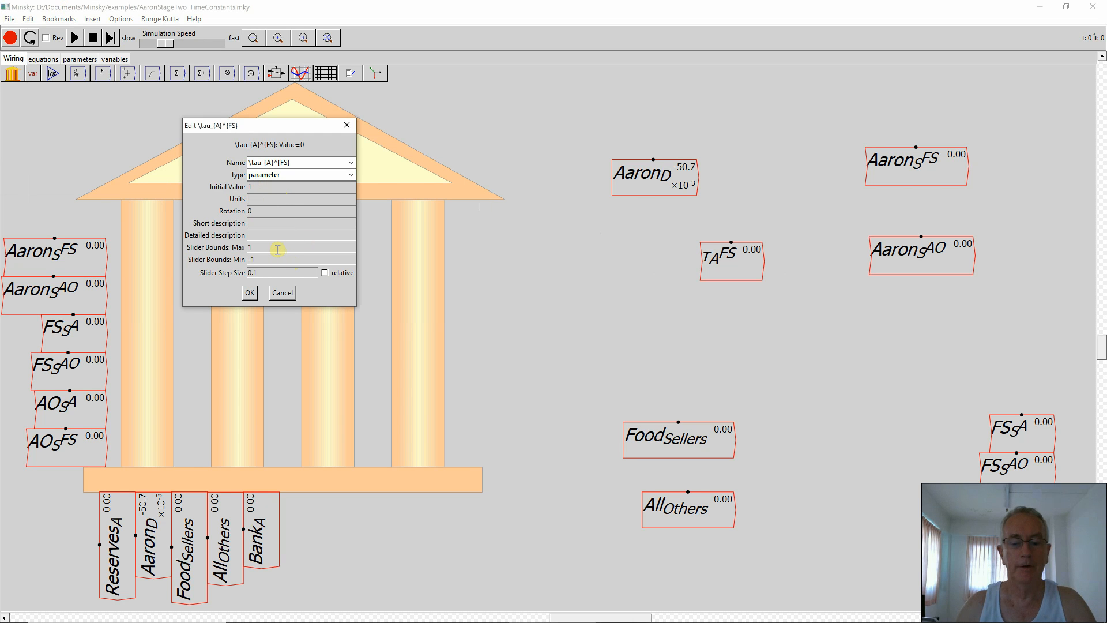
Set the \tau_{A}^{FS} parameter's slider bounds to a maximum of 2 and a minimum of 0
{"action": "key", "text": "Tab"}
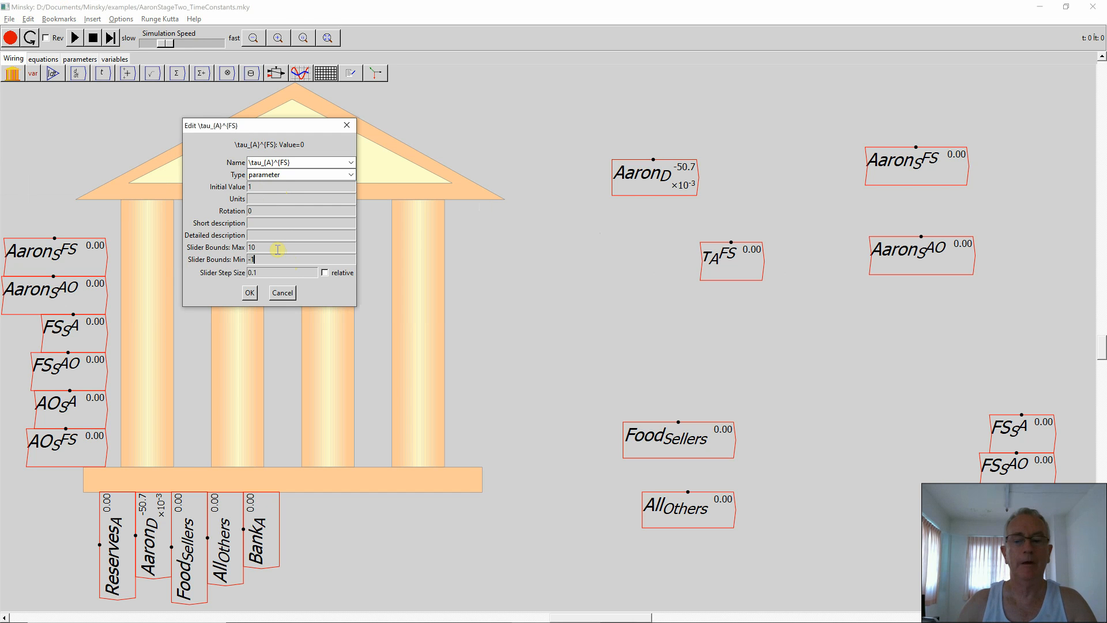
{"action": "left_click", "coordinate": [250, 248]}
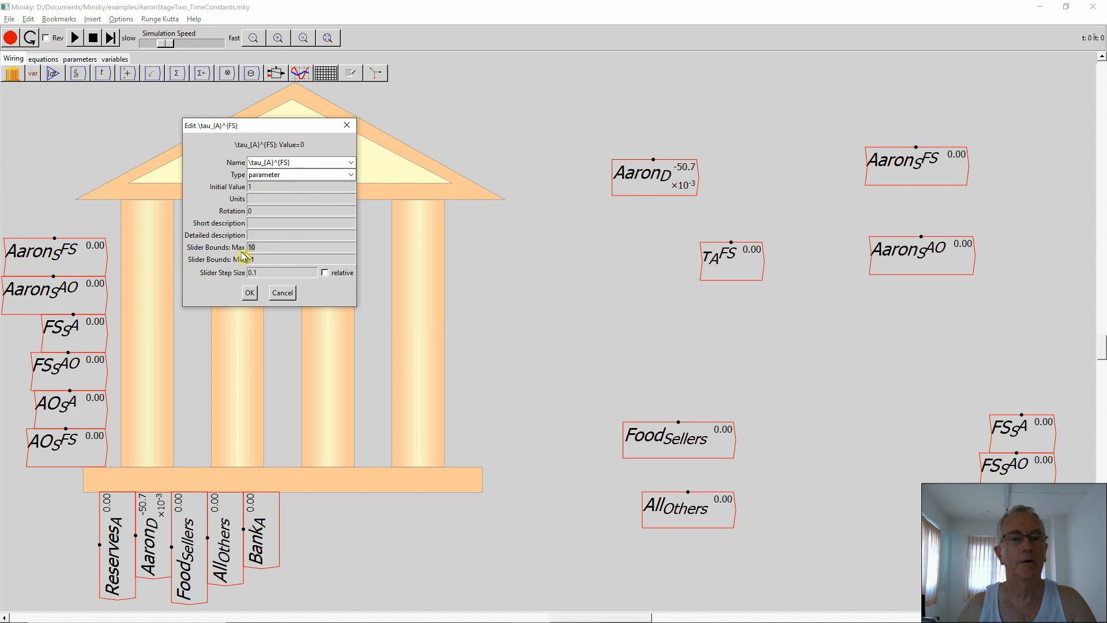
{"action": "key", "text": "Delete"}
{"action": "key", "text": "Delete"}
{"action": "type", "text": "2"}
{"action": "key", "text": "Tab"}
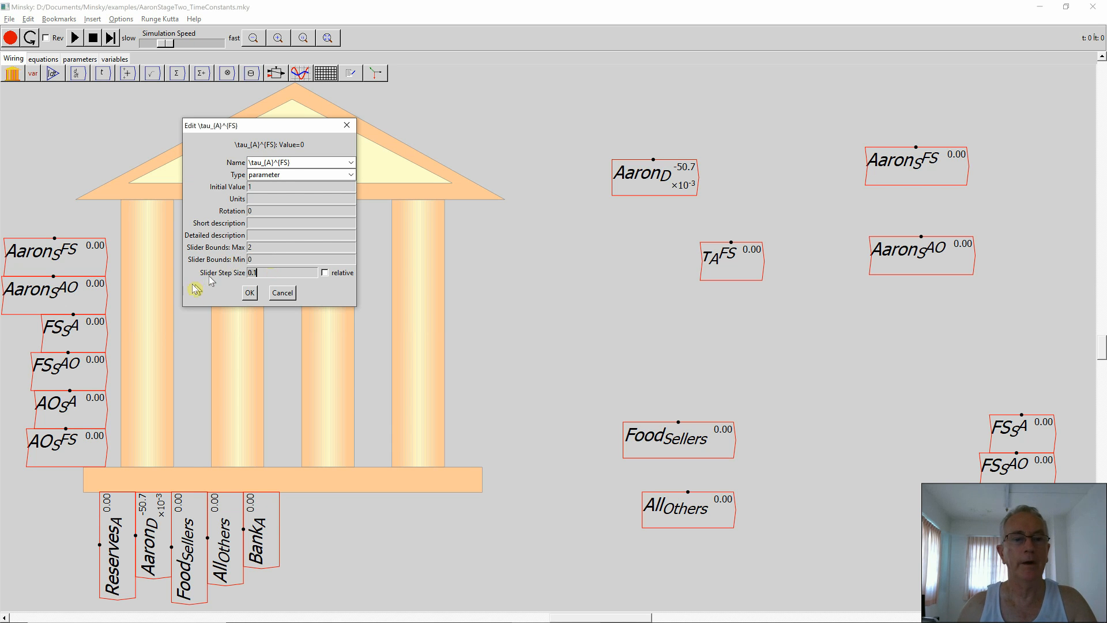
{"action": "left_click", "coordinate": [250, 293]}
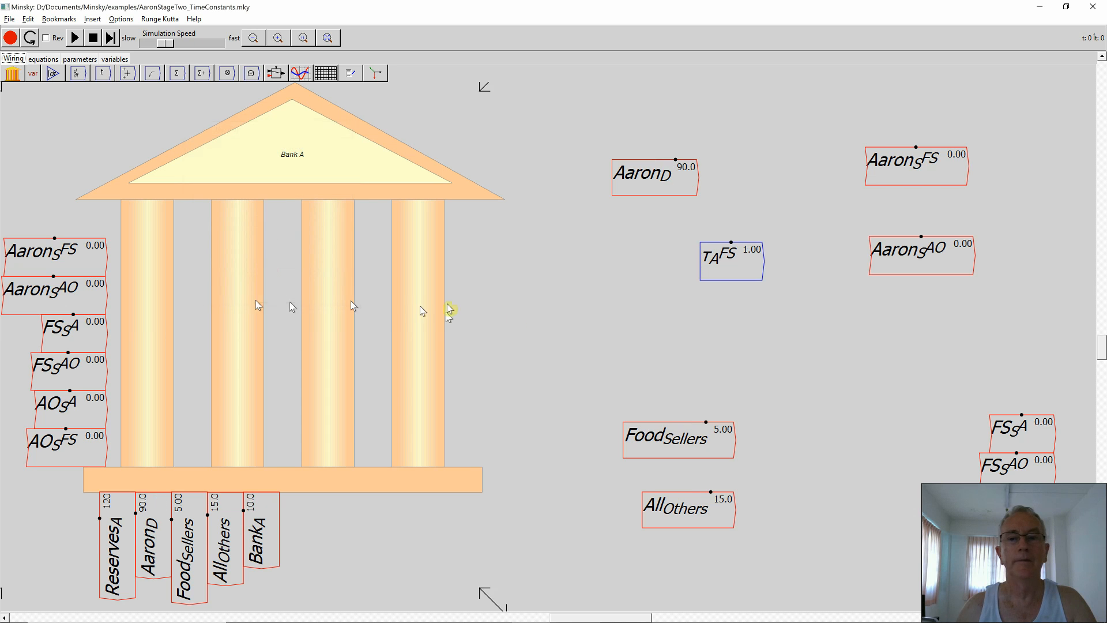
Place the \tau_{A}^{FS} parameter directly beneath Aaron_D and add a divide operator beside the pair
{"action": "left_click_drag", "start_coordinate": [675, 245], "coordinate": [663, 223]}
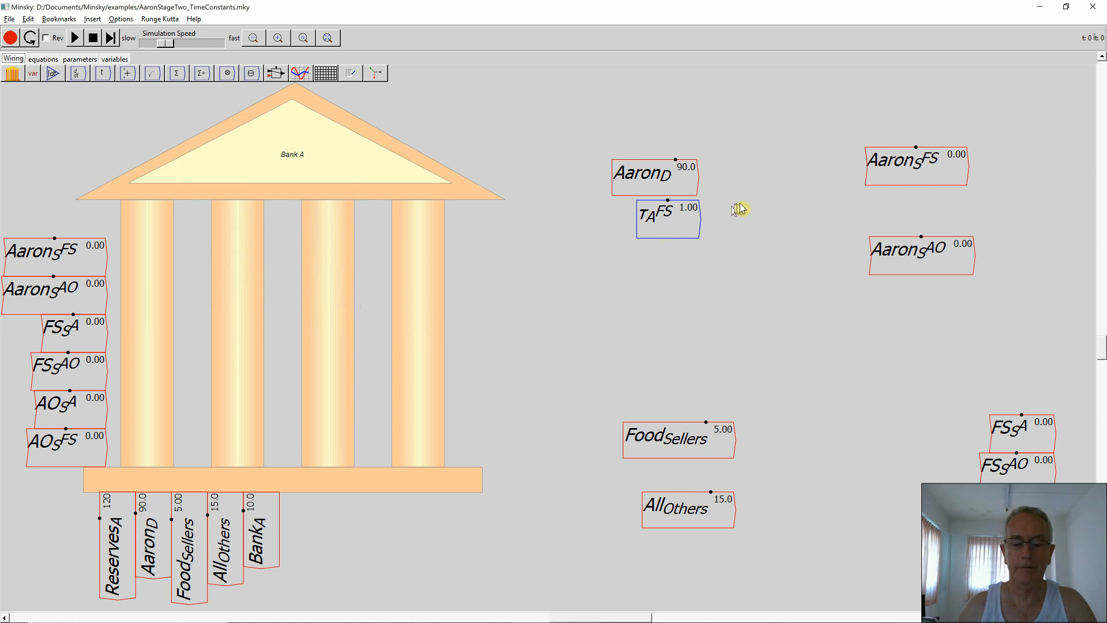
{"action": "key", "text": "slash"}
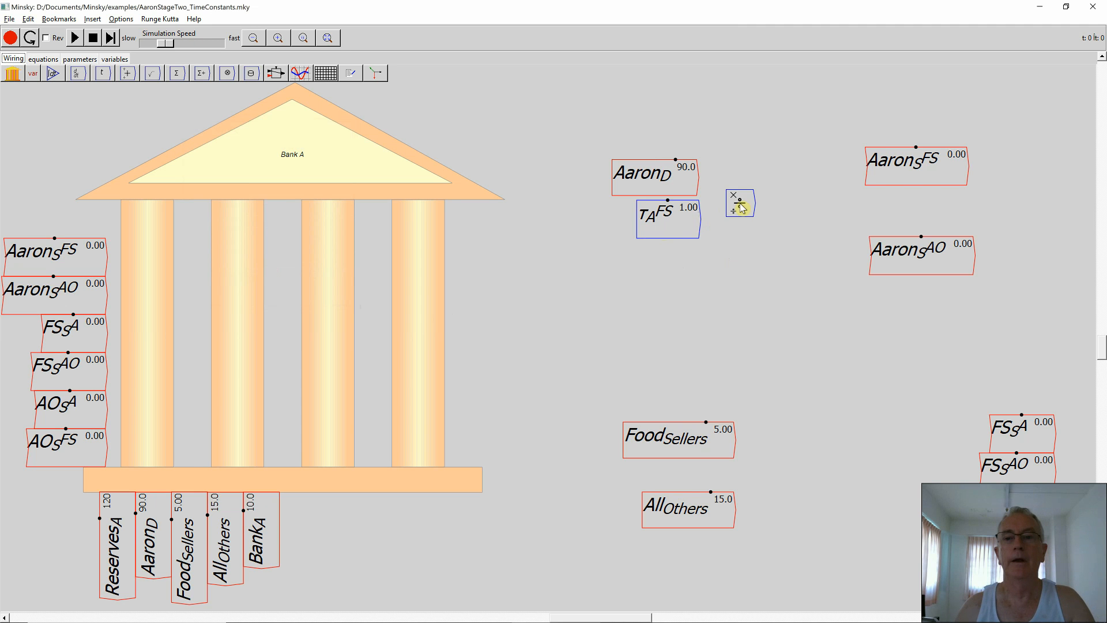
Set the \tau_{A}^{FS} parameter's slider minimum to 0.1
{"action": "right_click", "coordinate": [654, 221]}
{"action": "left_click", "coordinate": [694, 289]}
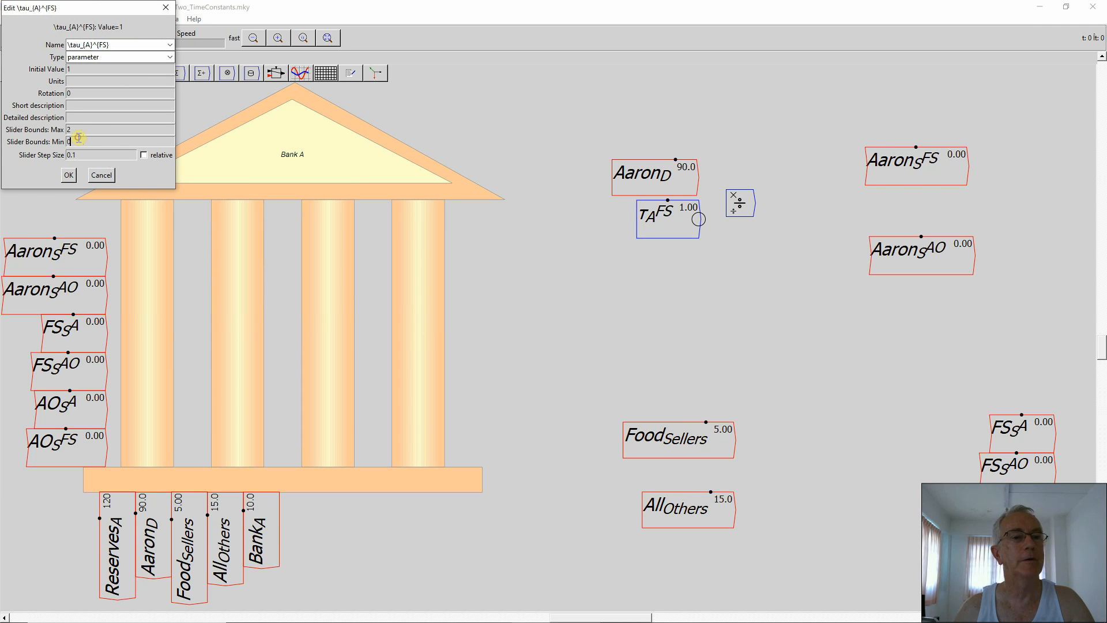
{"action": "type", "text": ".1"}
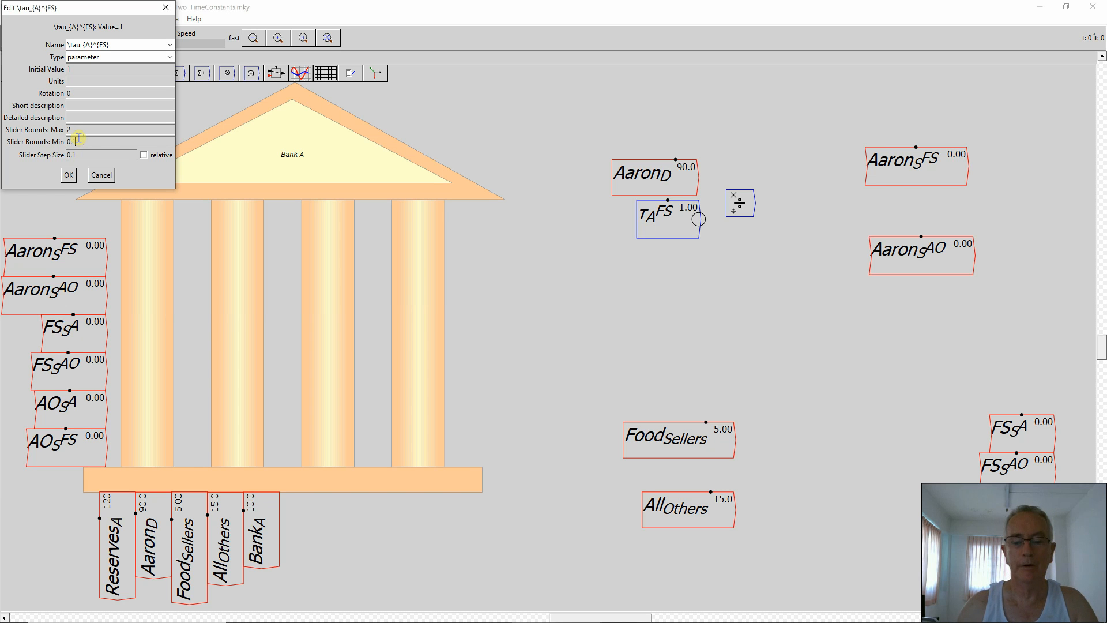
{"action": "left_click", "coordinate": [69, 175]}
Wire Aaron_D divided by \tau_{A}^{FS} into the Aaron_S^FS flow, and tidy the positions of the connected items
{"action": "left_click_drag", "start_coordinate": [738, 202], "coordinate": [762, 189]}
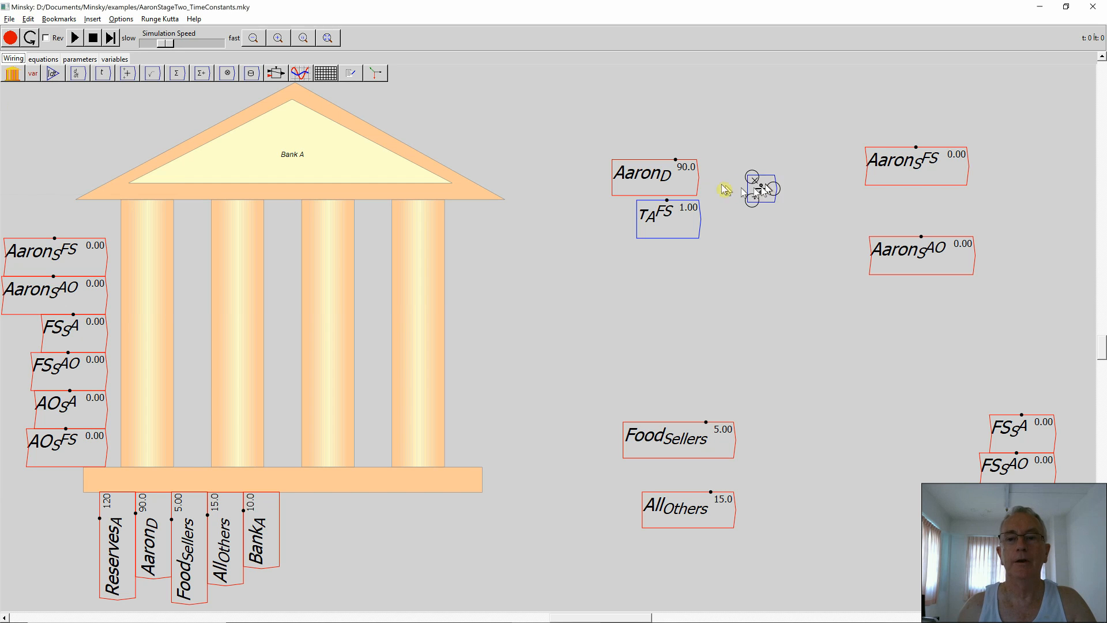
{"action": "left_click_drag", "start_coordinate": [698, 177], "coordinate": [751, 180]}
{"action": "left_click_drag", "start_coordinate": [701, 220], "coordinate": [888, 180]}
{"action": "left_click_drag", "start_coordinate": [682, 212], "coordinate": [691, 217]}
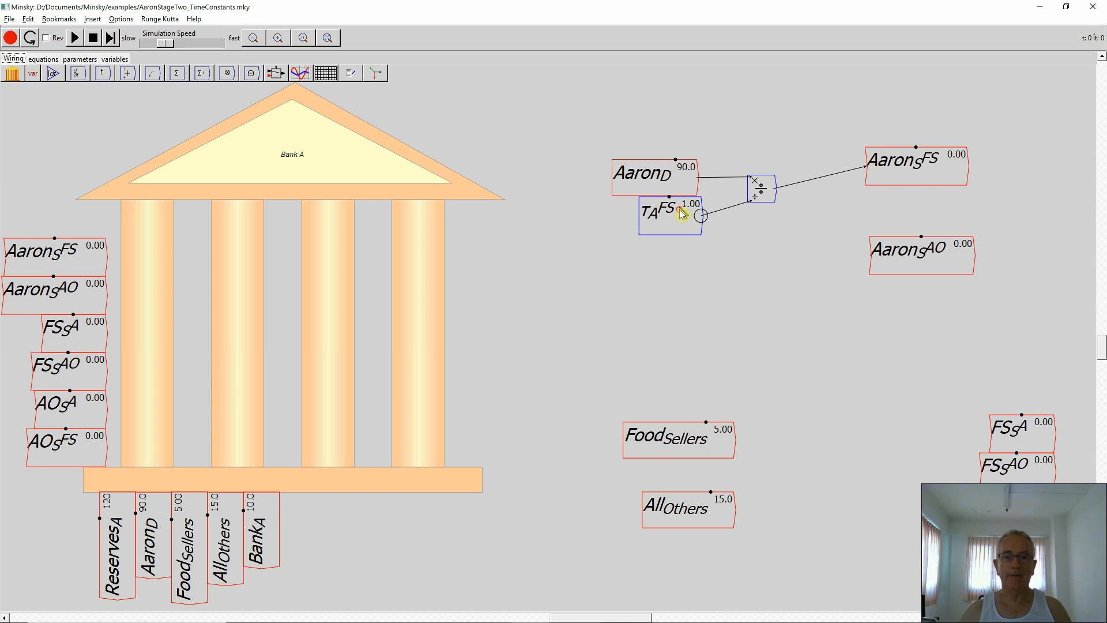
{"action": "left_click_drag", "start_coordinate": [683, 213], "coordinate": [678, 208]}
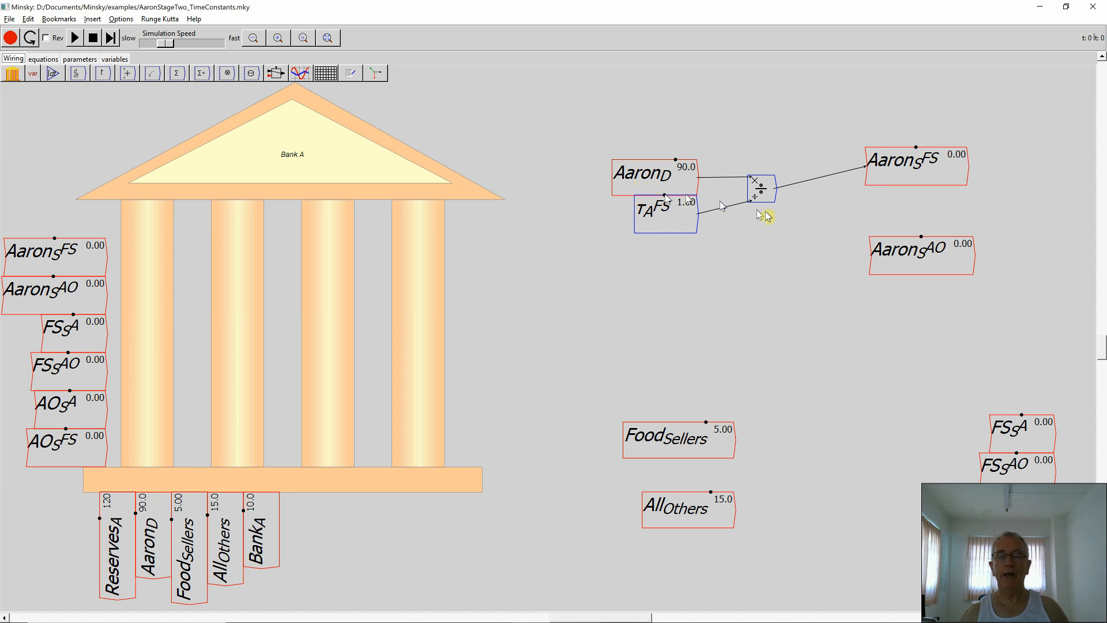
{"action": "left_click_drag", "start_coordinate": [901, 174], "coordinate": [886, 192]}
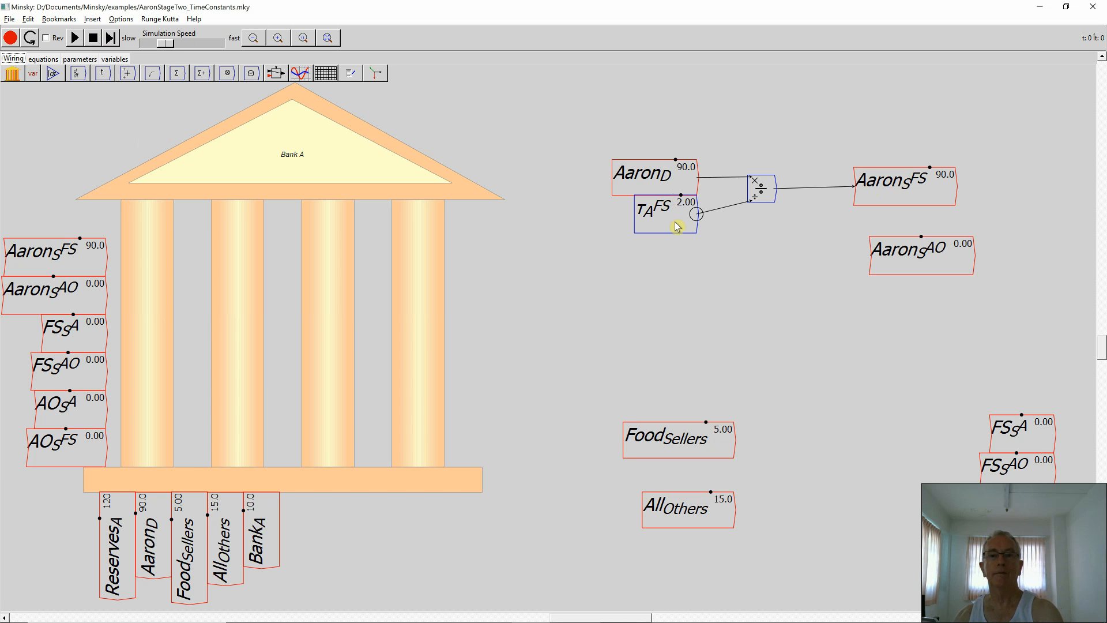
Recalculate the model with \tau_{A}^{FS} at 2, then lower it to 0.5 and briefly run the simulation
{"action": "left_click", "coordinate": [89, 40]}
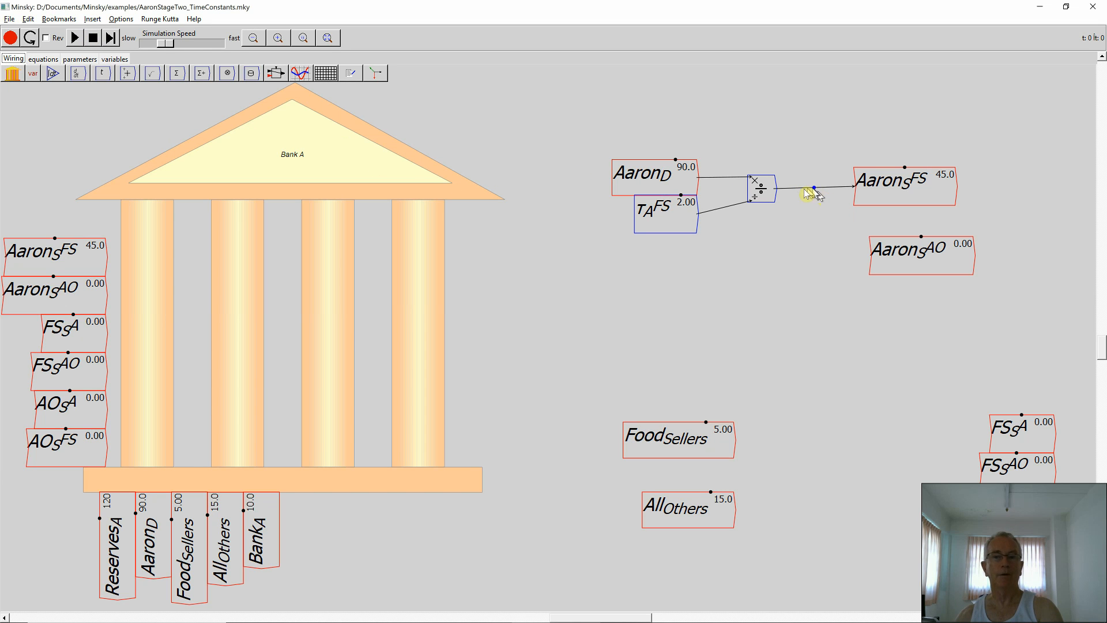
{"action": "key", "text": "Down"}
{"action": "key", "text": "Down"}
{"action": "key", "text": "Down"}
{"action": "key", "text": "Down"}
{"action": "left_click", "coordinate": [74, 38]}
{"action": "left_click", "coordinate": [93, 38]}
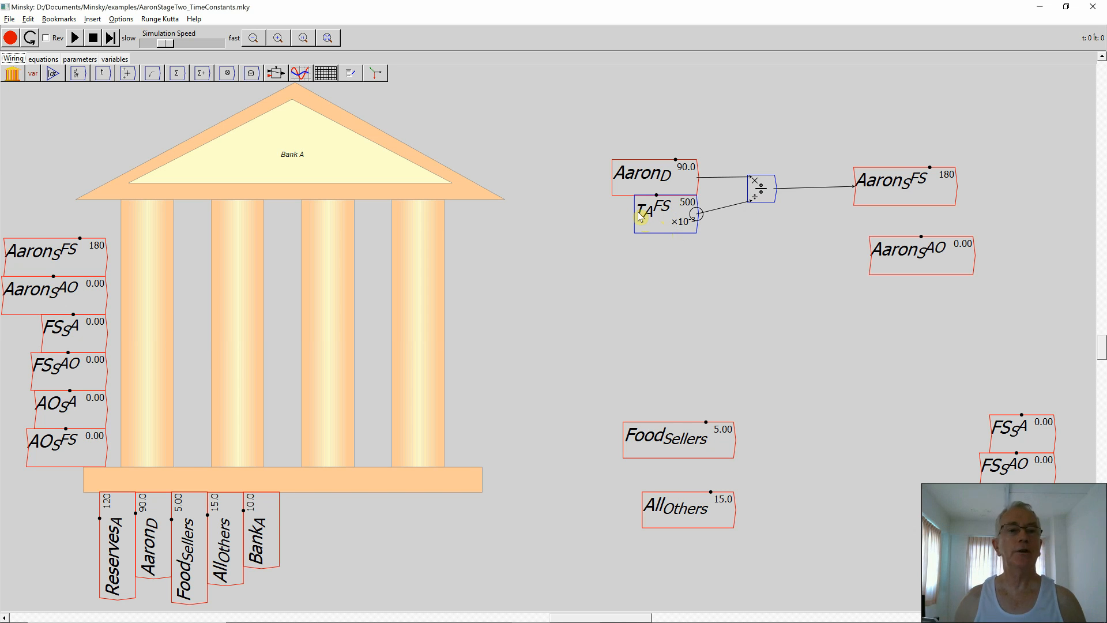
Set the canvas font to Arial in the preferences
{"action": "left_click", "coordinate": [121, 19]}
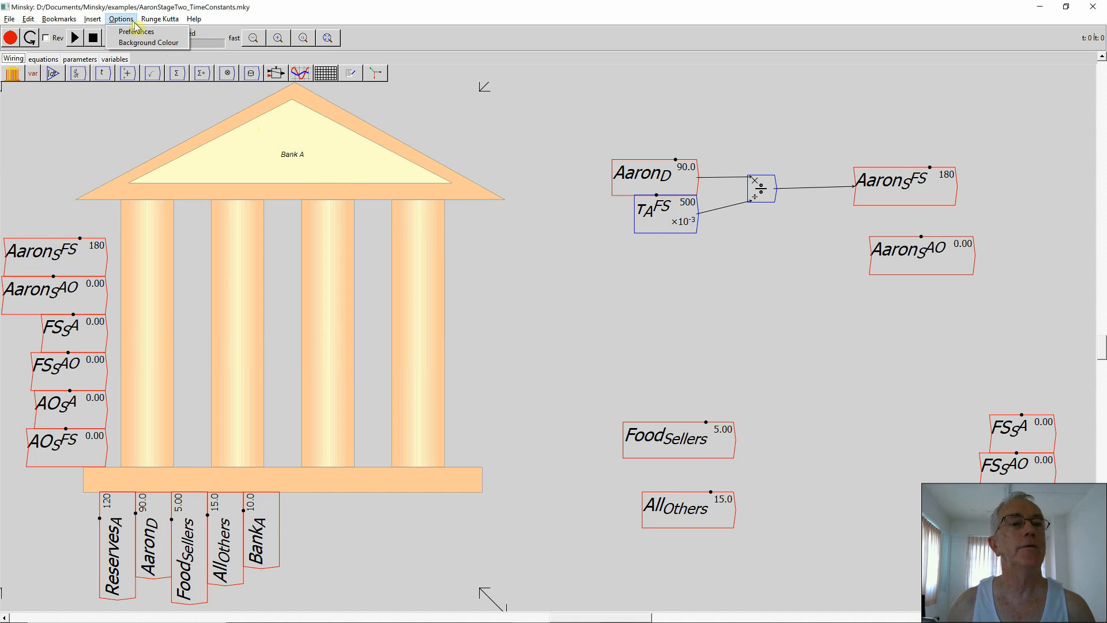
{"action": "left_click", "coordinate": [136, 32]}
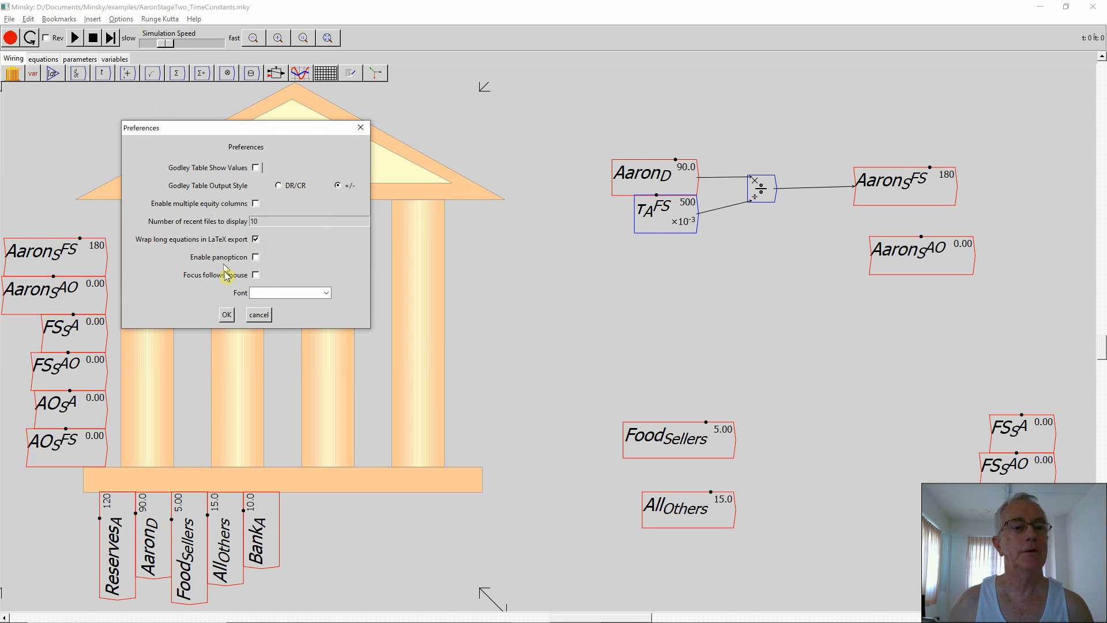
{"action": "left_click", "coordinate": [262, 295]}
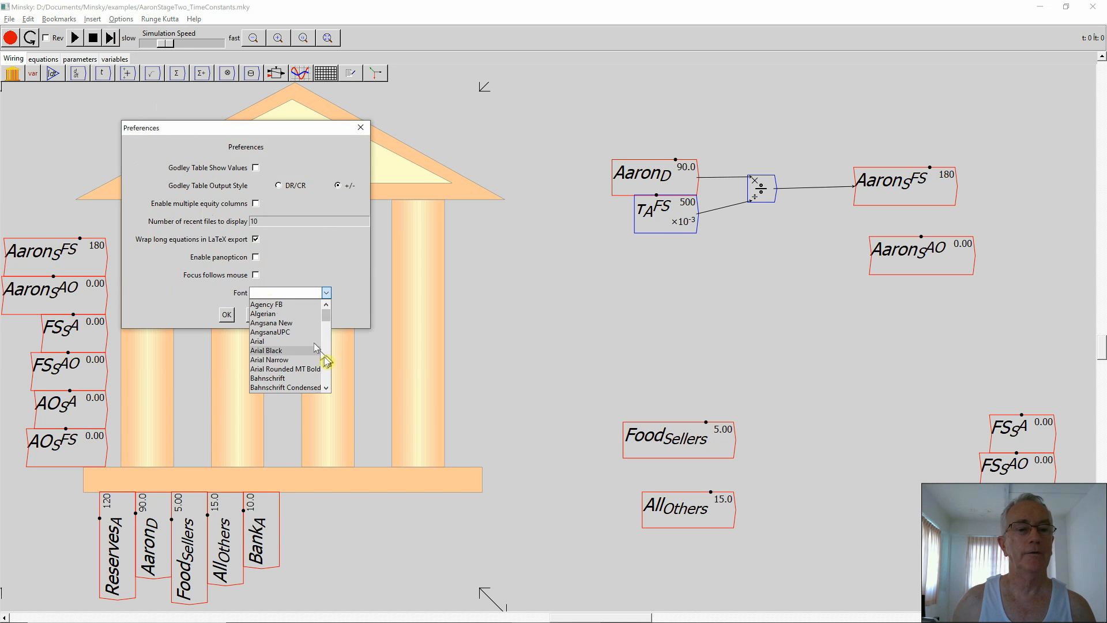
{"action": "left_click", "coordinate": [258, 341]}
{"action": "left_click", "coordinate": [227, 314]}
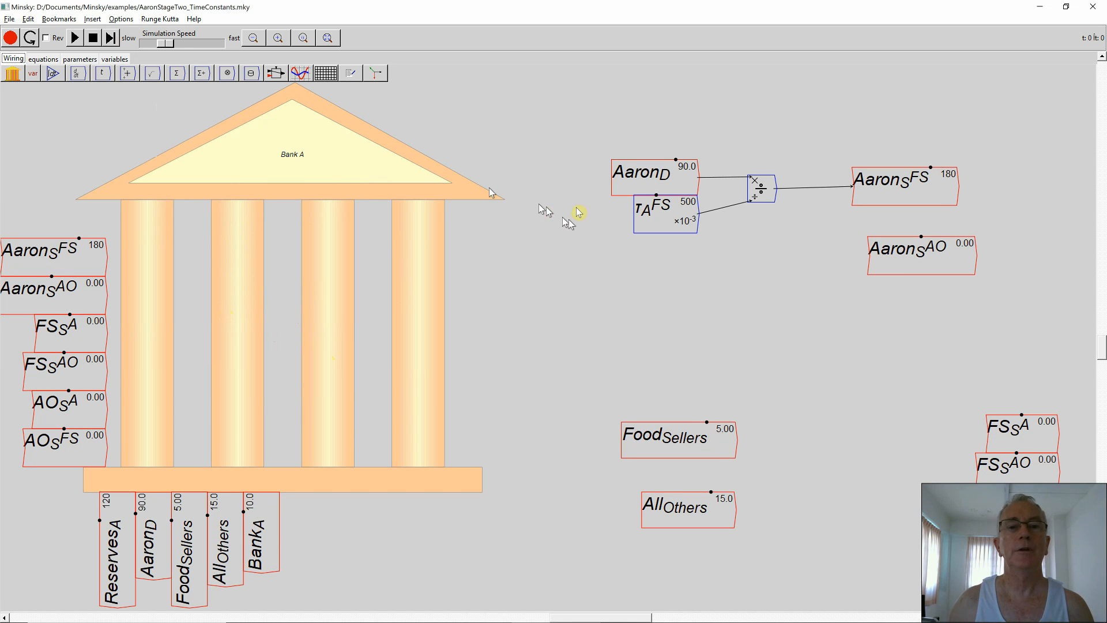
Change the canvas font to Candara in the preferences
{"action": "left_click", "coordinate": [121, 19]}
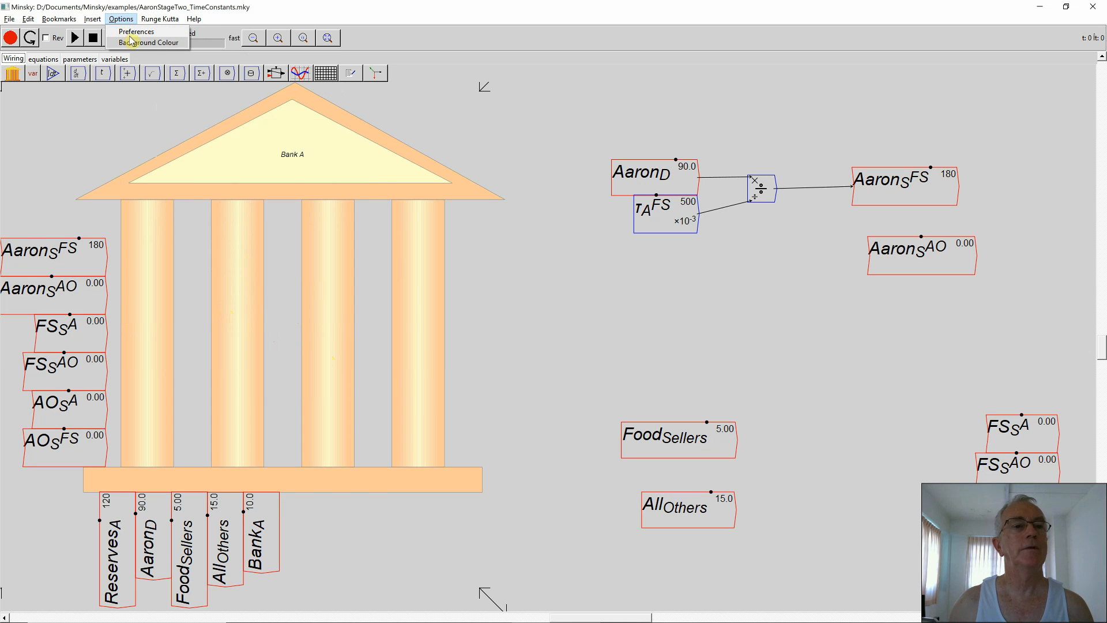
{"action": "left_click", "coordinate": [131, 32]}
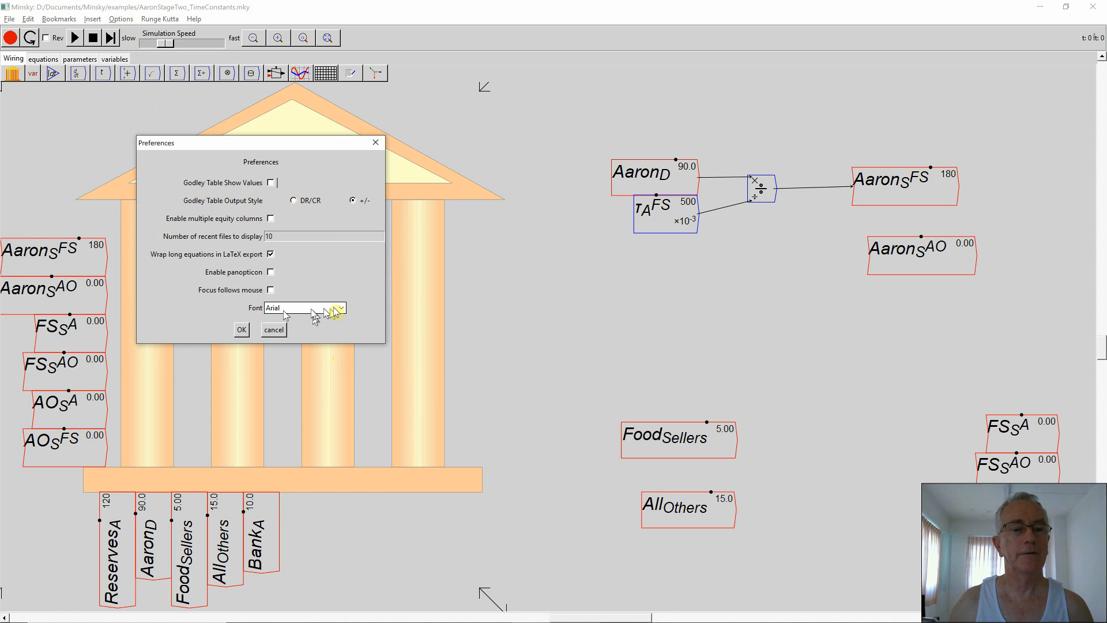
{"action": "left_click", "coordinate": [342, 309]}
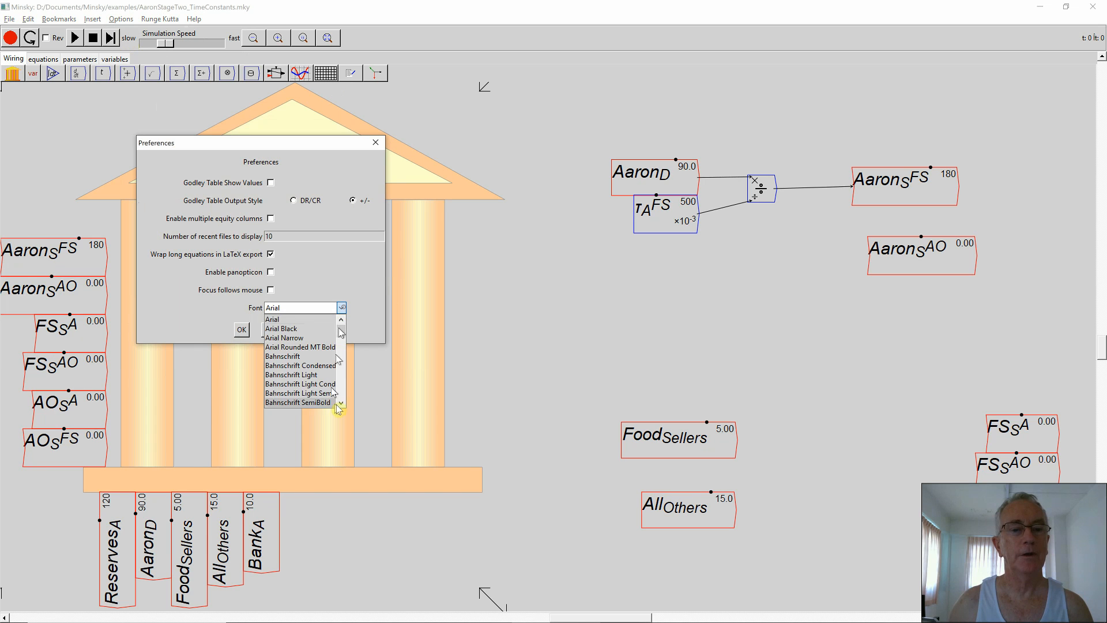
{"action": "scroll", "coordinate": [339, 392], "scroll_direction": "down", "scroll_amount": 6}
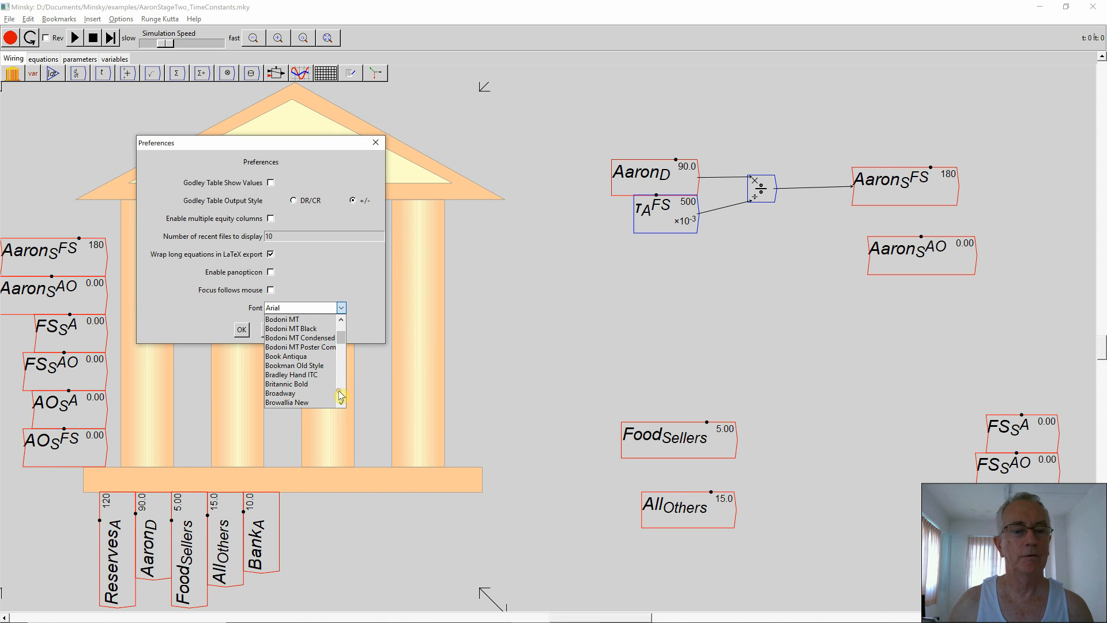
{"action": "scroll", "coordinate": [341, 397], "scroll_direction": "down", "scroll_amount": 3}
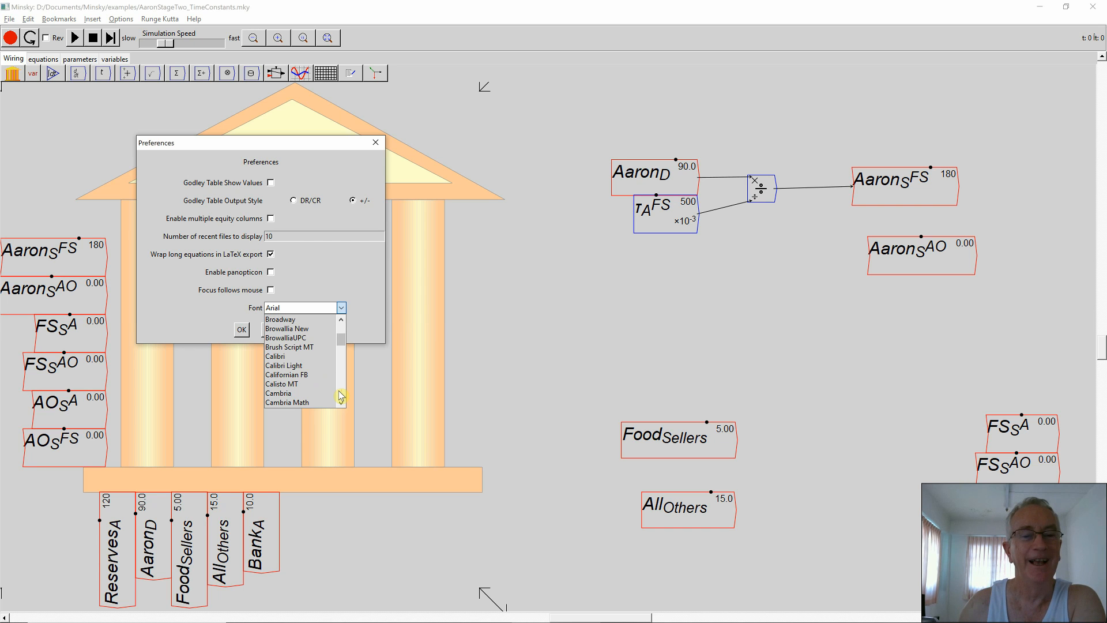
{"action": "scroll", "coordinate": [340, 397], "scroll_direction": "down", "scroll_amount": 2}
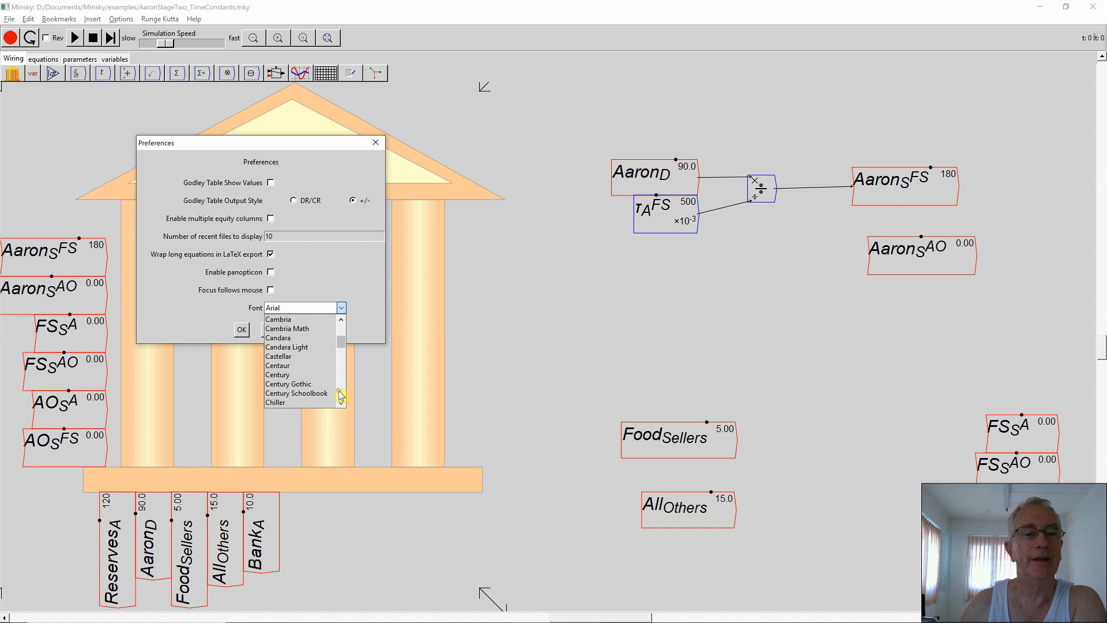
{"action": "left_click", "coordinate": [299, 353]}
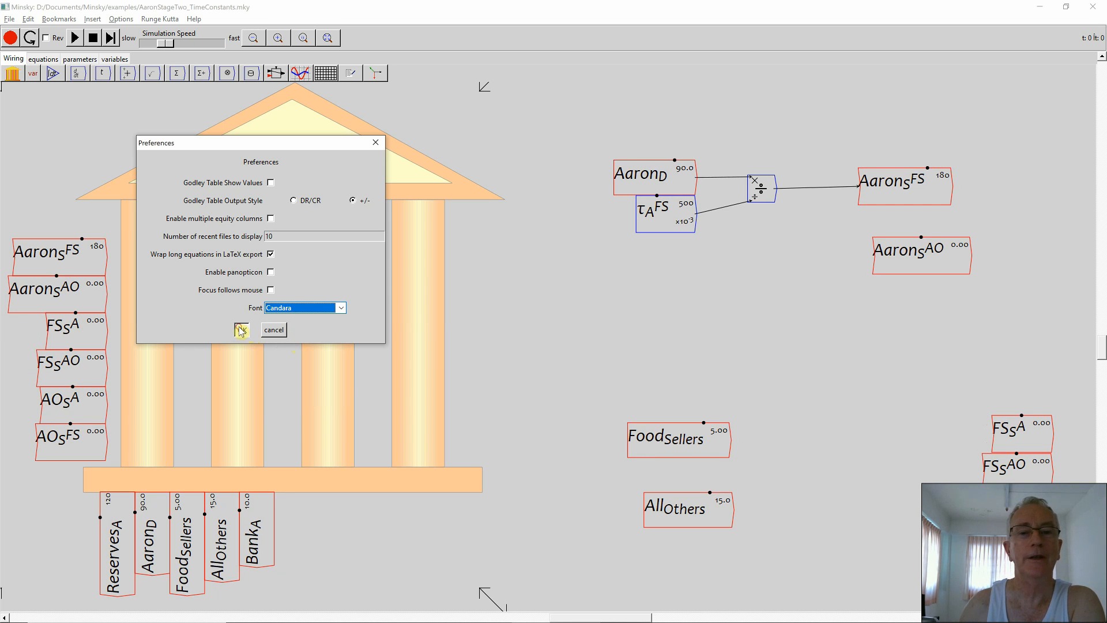
Apply the Candara font setting and move the Aaron_S^AO flow slightly lower on the canvas
{"action": "left_click", "coordinate": [242, 330]}
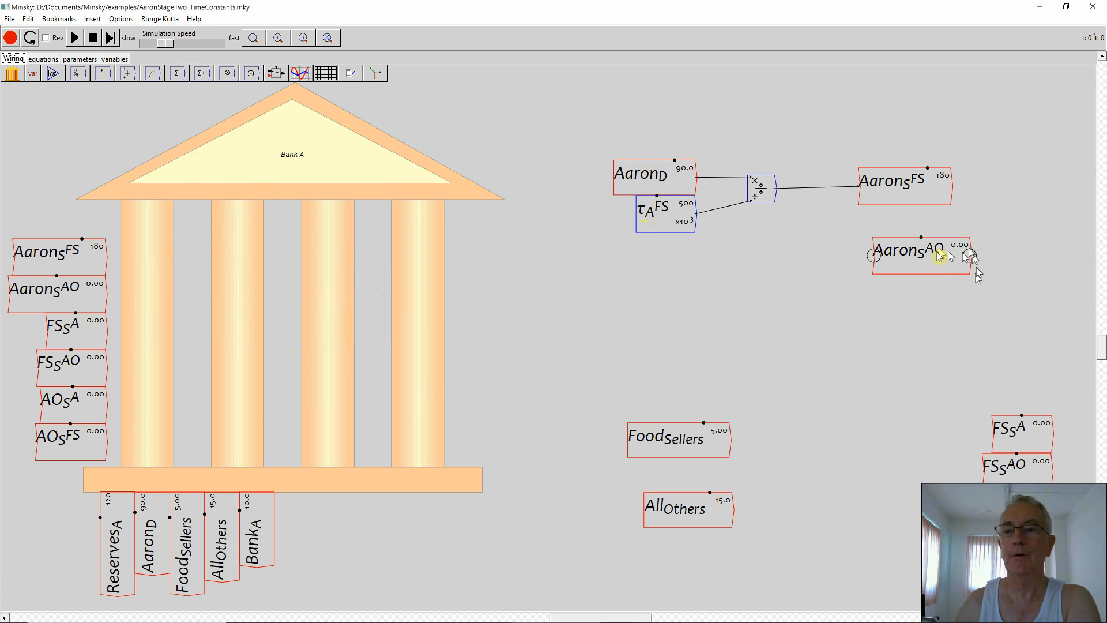
{"action": "mouse_move", "coordinate": [949, 273]}
{"action": "left_mouse_down"}
{"action": "mouse_move", "coordinate": [954, 288]}
{"action": "mouse_move", "coordinate": [941, 289]}
{"action": "left_mouse_up"}
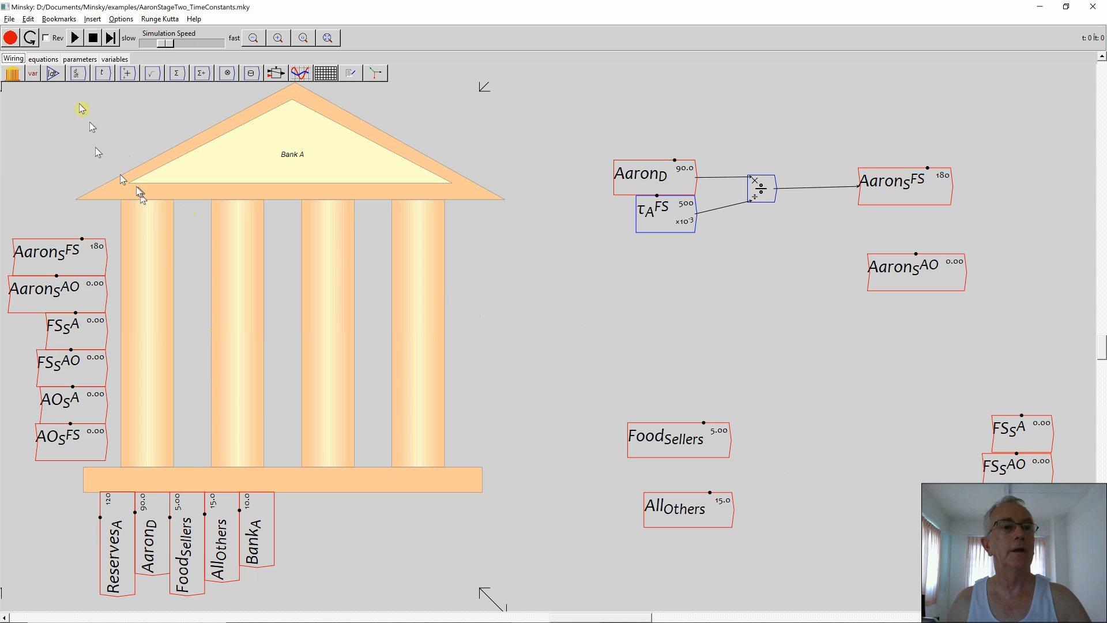
Review the model's generated equations and return to the wiring canvas
{"action": "left_click", "coordinate": [43, 59]}
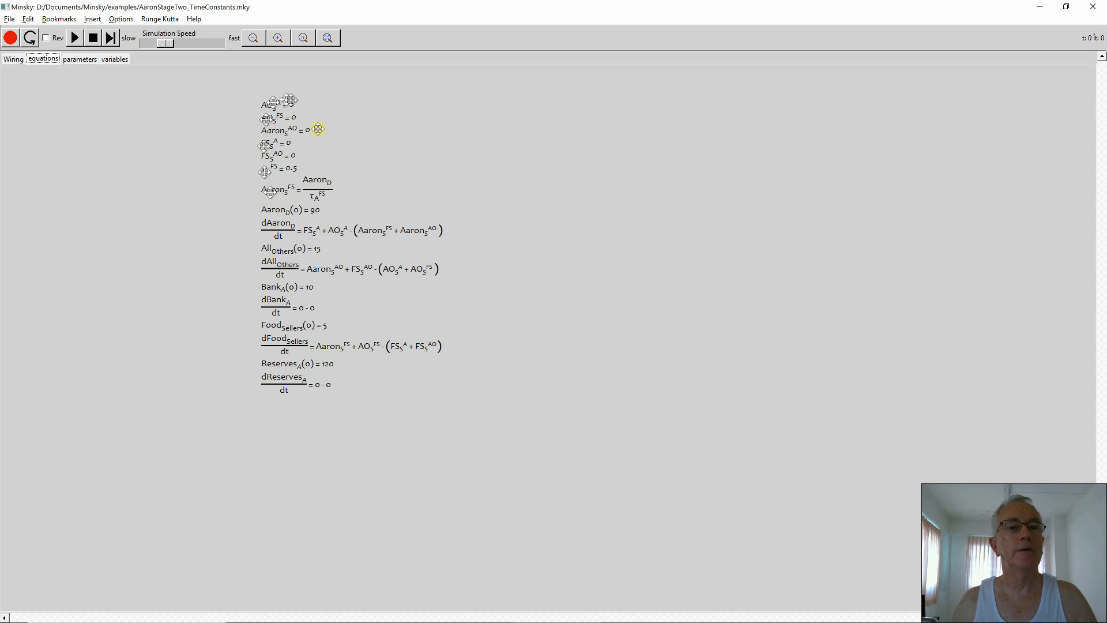
{"action": "left_click", "coordinate": [13, 59]}
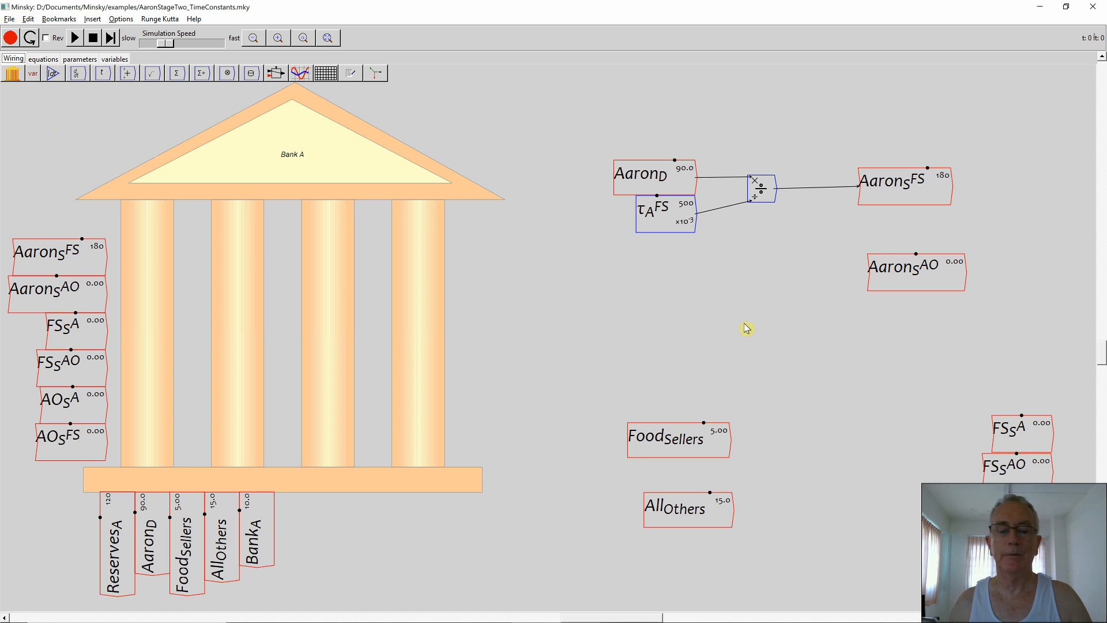
Copy the Aaron_D stock and place the copy below the \tau_A^{FS} parameter
{"action": "right_click", "coordinate": [649, 179]}
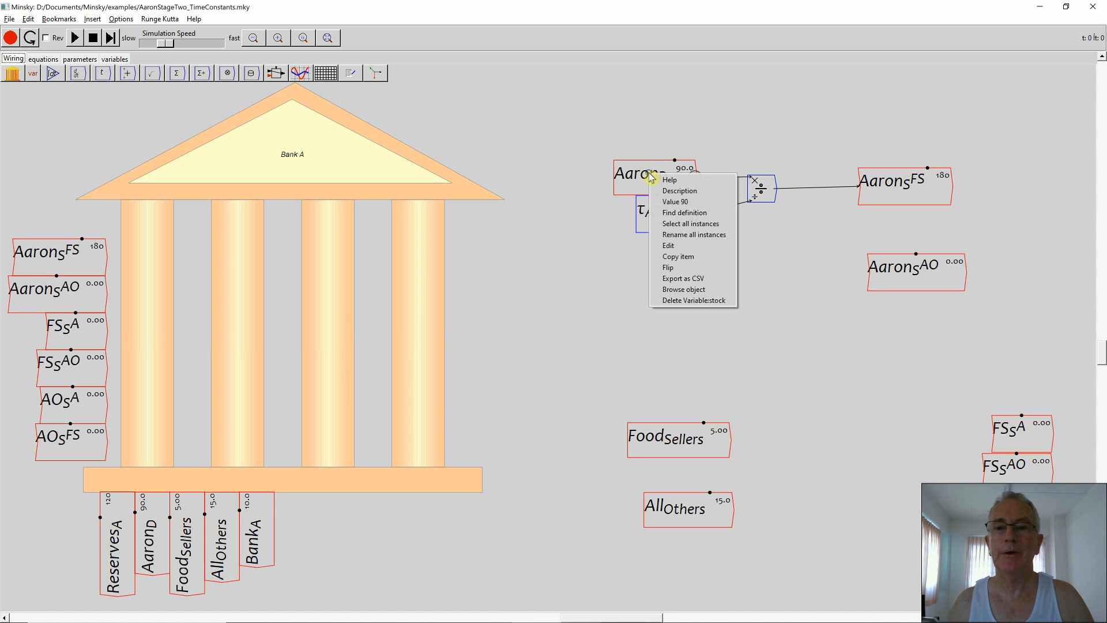
{"action": "left_click", "coordinate": [691, 257]}
{"action": "left_click", "coordinate": [668, 268]}
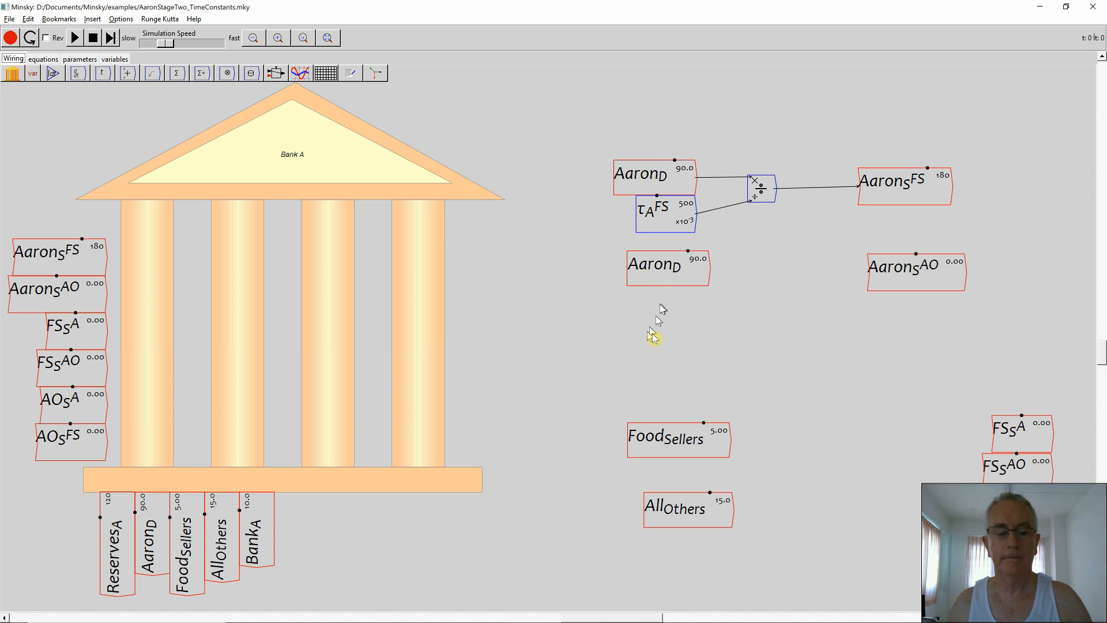
Create a parameter \tau_A^{AO} with initial value 2 and slider bounds from 0.1 to 5
{"action": "type", "text": "\\tau"}
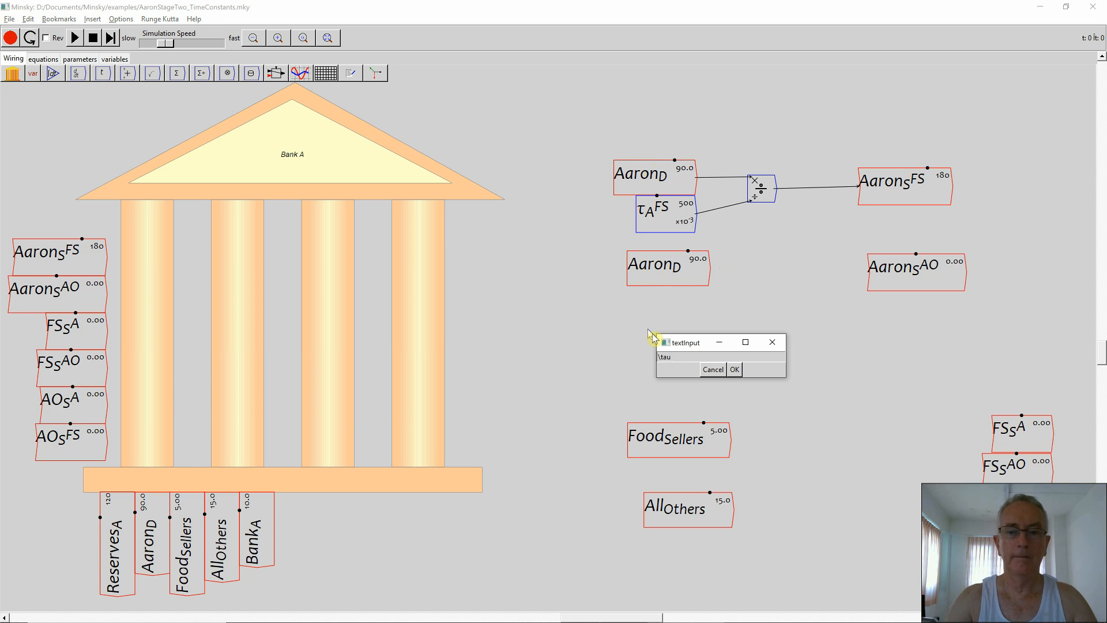
{"action": "type", "text": "_A^{AO"}
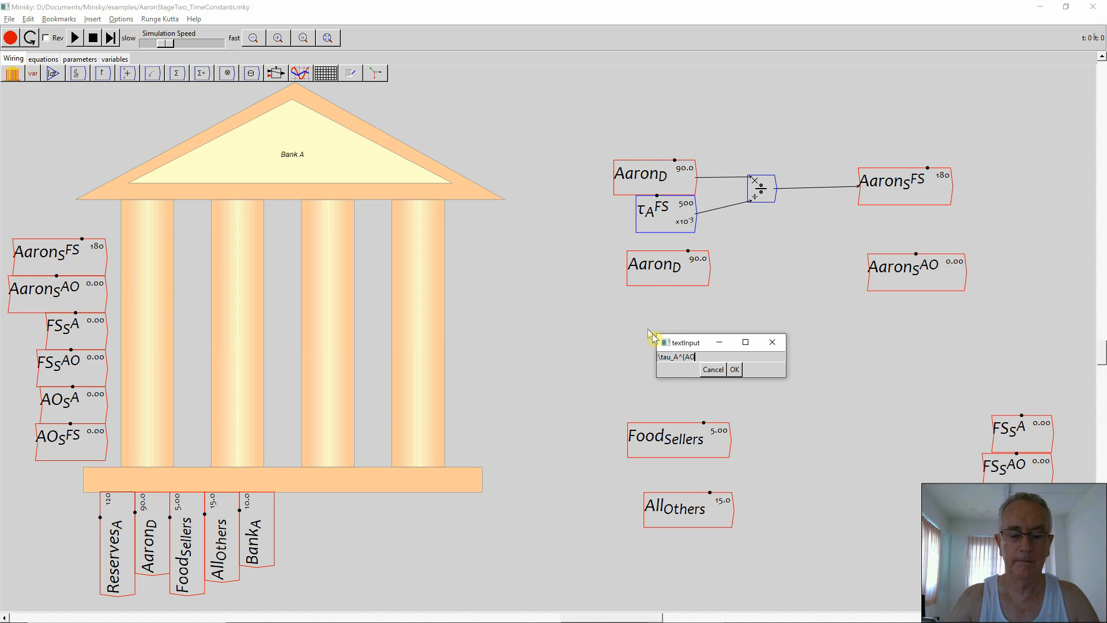
{"action": "left_click", "coordinate": [736, 371]}
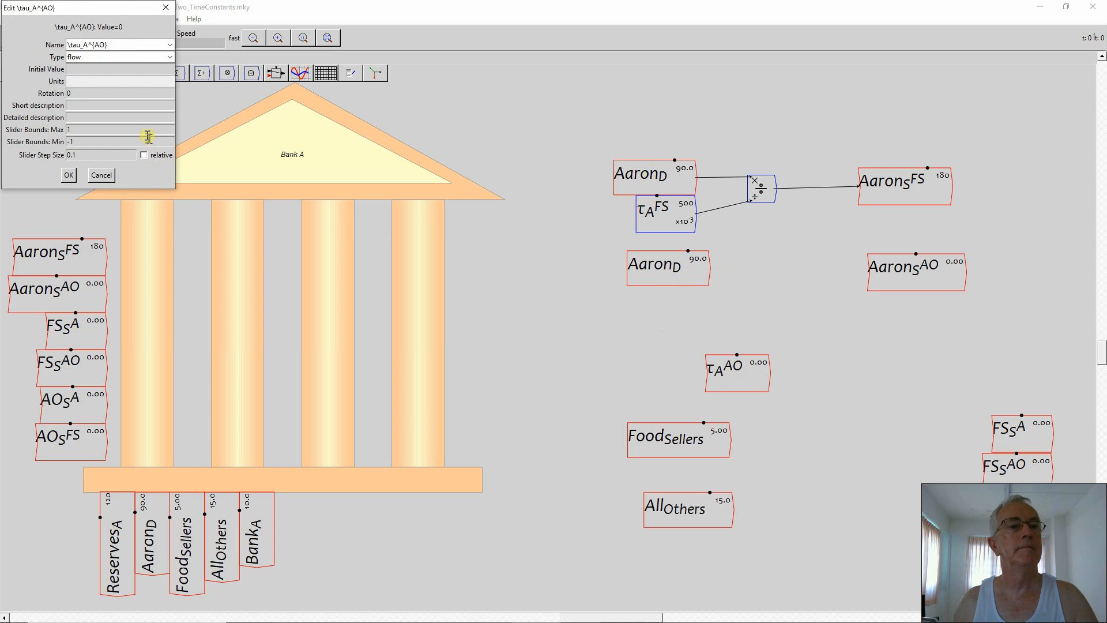
{"action": "left_click", "coordinate": [157, 63]}
{"action": "left_click", "coordinate": [119, 71]}
{"action": "left_click", "coordinate": [110, 68]}
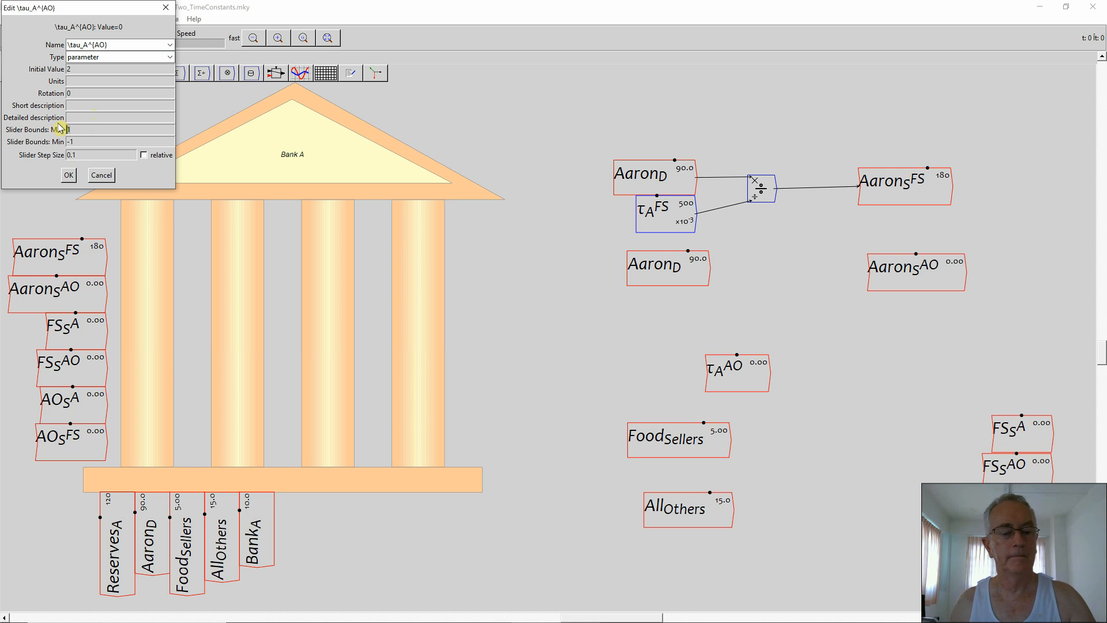
{"action": "left_click_drag", "start_coordinate": [78, 140], "coordinate": [45, 148]}
{"action": "type", "text": "0."}
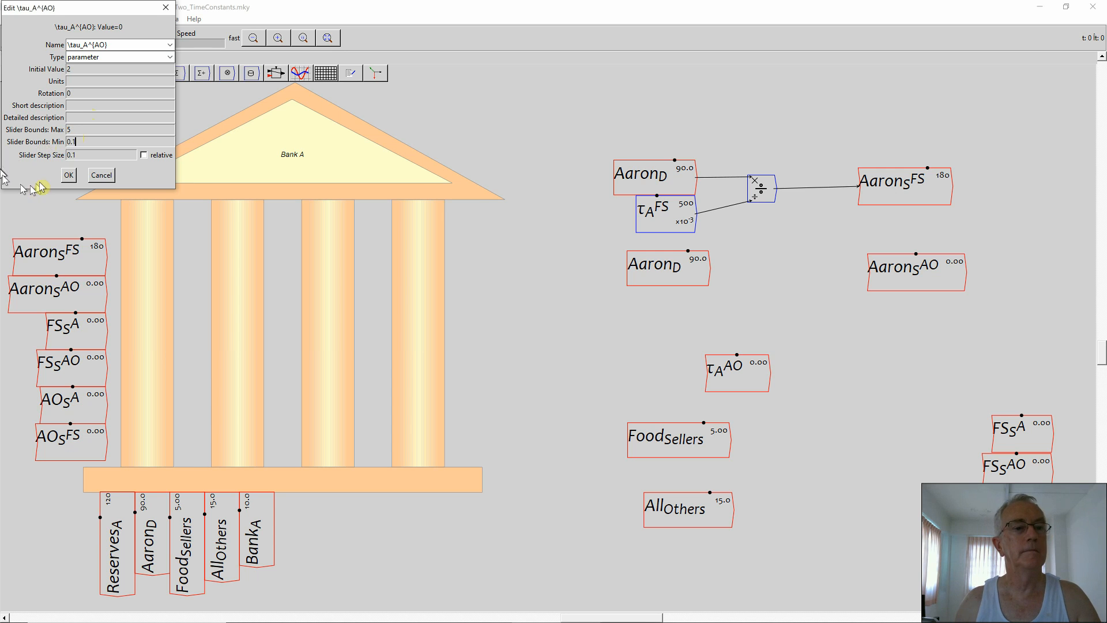
{"action": "left_click", "coordinate": [69, 175]}
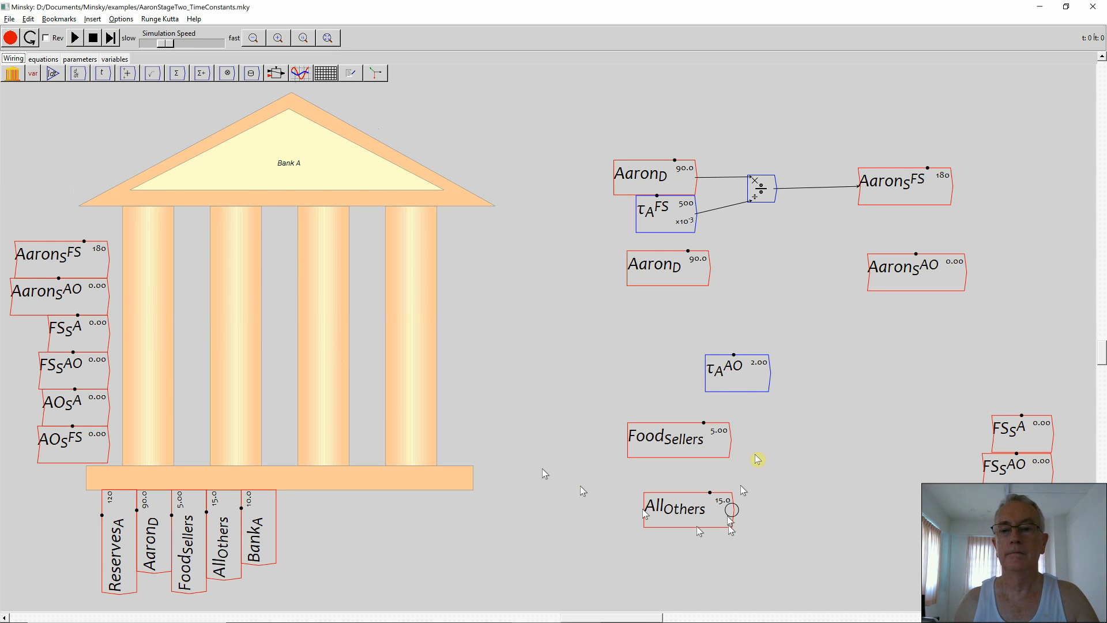
Place \tau_A^{AO} under the copied Aaron_D and wire Aaron_D divided by \tau_A^{AO} into the Aaron_S^AO flow
{"action": "left_click_drag", "start_coordinate": [737, 384], "coordinate": [692, 304]}
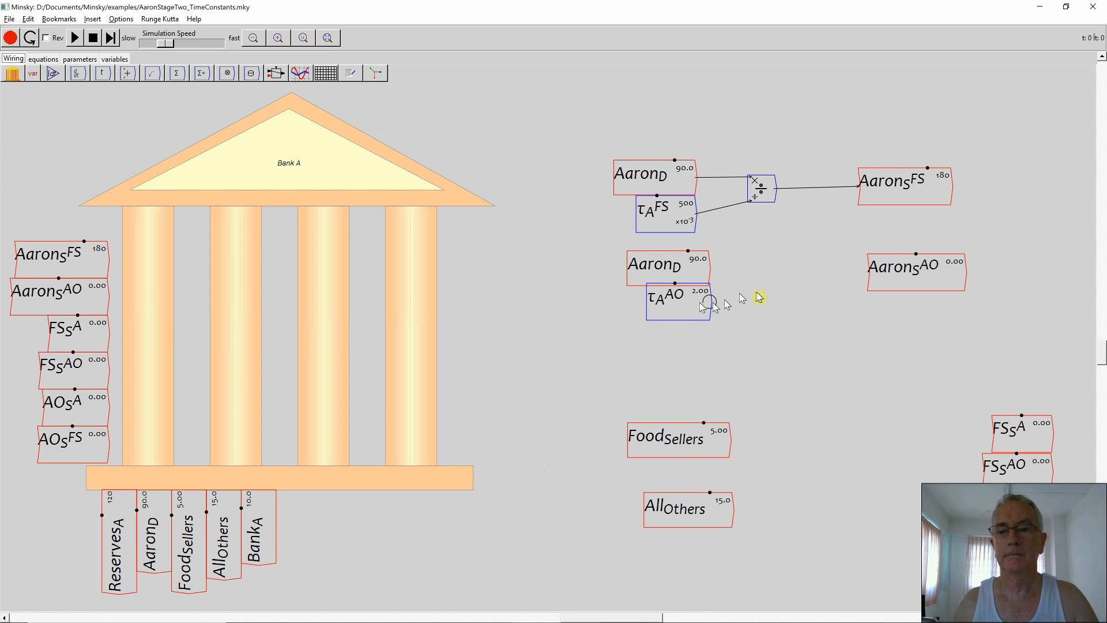
{"action": "key", "text": "/"}
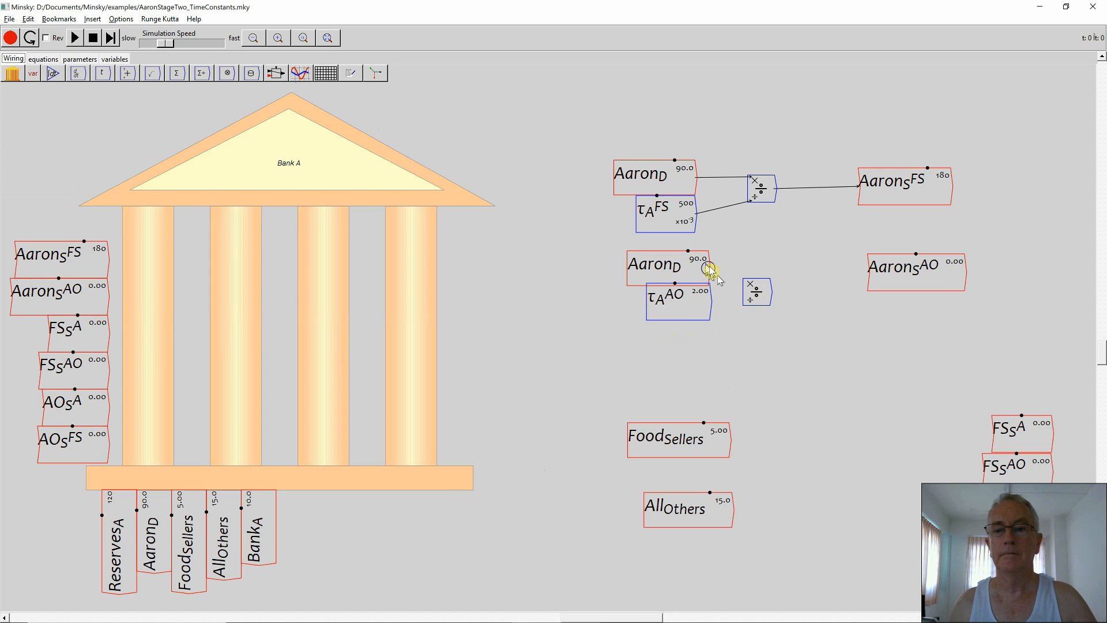
{"action": "mouse_move", "coordinate": [709, 270]}
{"action": "left_mouse_down"}
{"action": "mouse_move", "coordinate": [750, 284]}
{"action": "mouse_move", "coordinate": [712, 302]}
{"action": "mouse_move", "coordinate": [749, 303]}
{"action": "mouse_move", "coordinate": [823, 297]}
{"action": "mouse_move", "coordinate": [869, 272]}
{"action": "left_mouse_up"}
Move the Food_Sellers stock and the FS_S^A flow into a row below the Aaron_S^AO equation
{"action": "left_click_drag", "start_coordinate": [687, 435], "coordinate": [686, 388]}
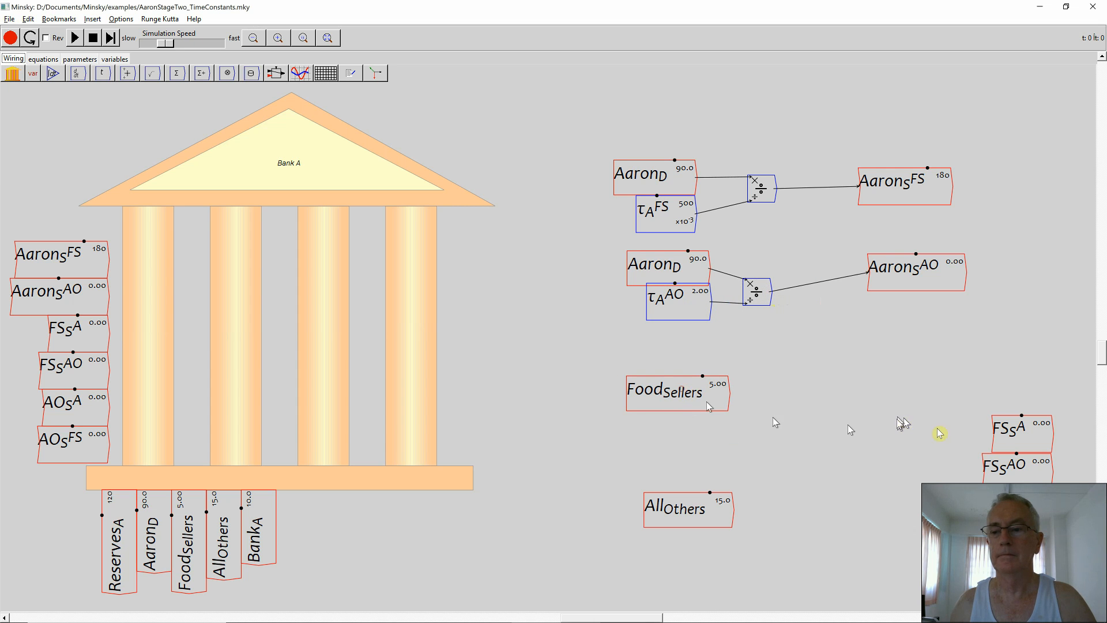
{"action": "left_click_drag", "start_coordinate": [1017, 438], "coordinate": [894, 387]}
Create a parameter \tau_{FS}^A with initial value 0.5 and slider bounds from 0.1 to 2
{"action": "left_click", "coordinate": [700, 462]}
{"action": "type", "text": "au_{FS}^A"}
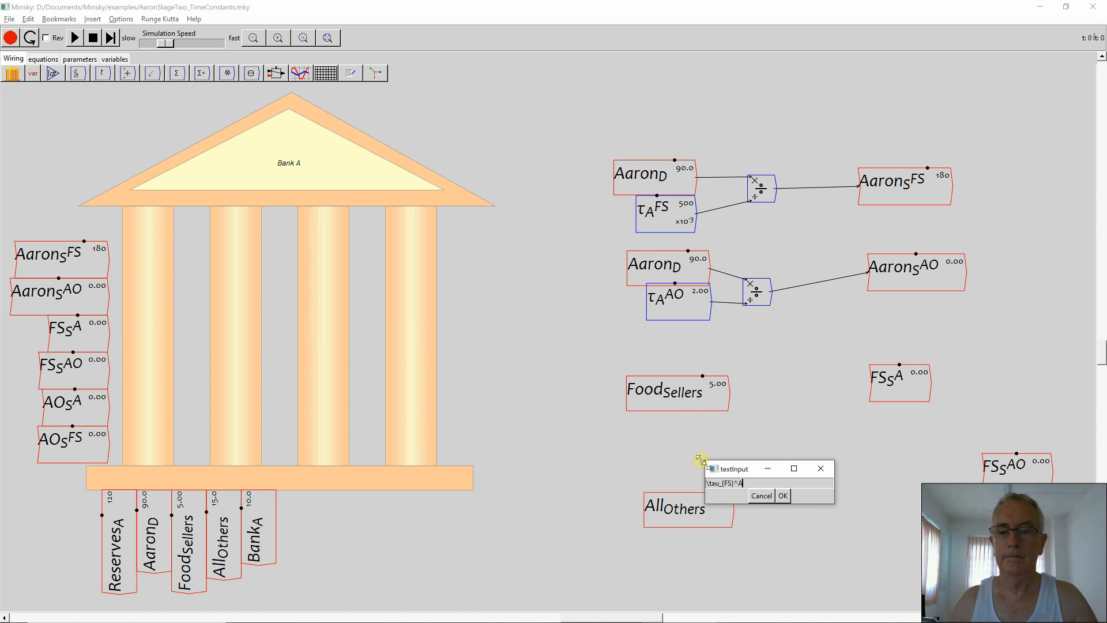
{"action": "left_click", "coordinate": [785, 495]}
{"action": "left_click", "coordinate": [146, 56]}
{"action": "left_click", "coordinate": [110, 76]}
{"action": "left_click", "coordinate": [109, 70]}
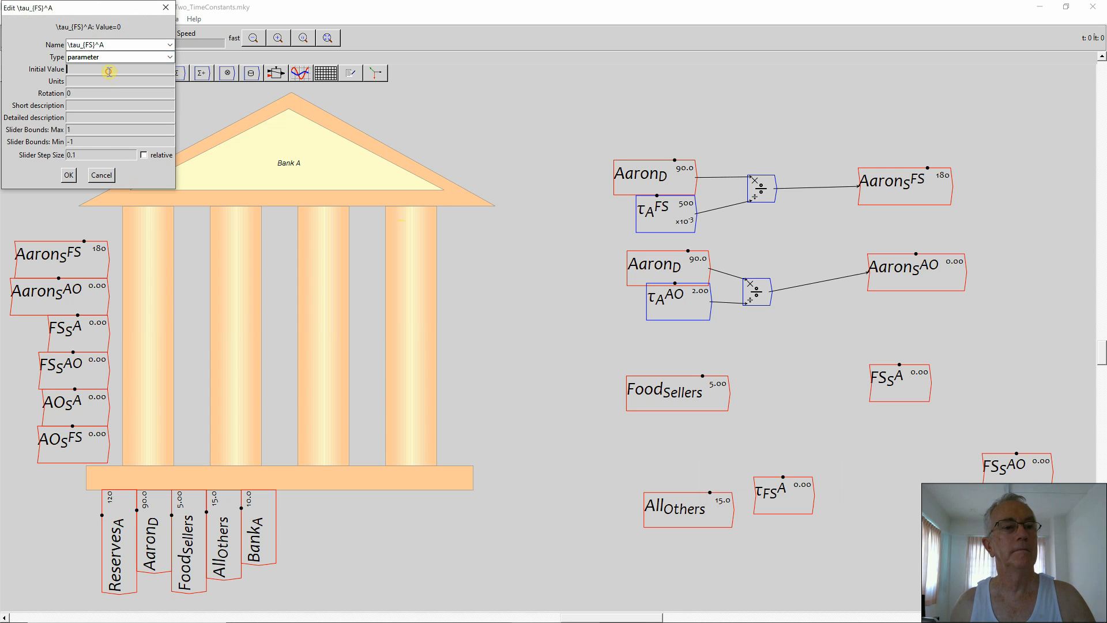
{"action": "type", "text": "0.5"}
{"action": "key", "text": "Tab"}
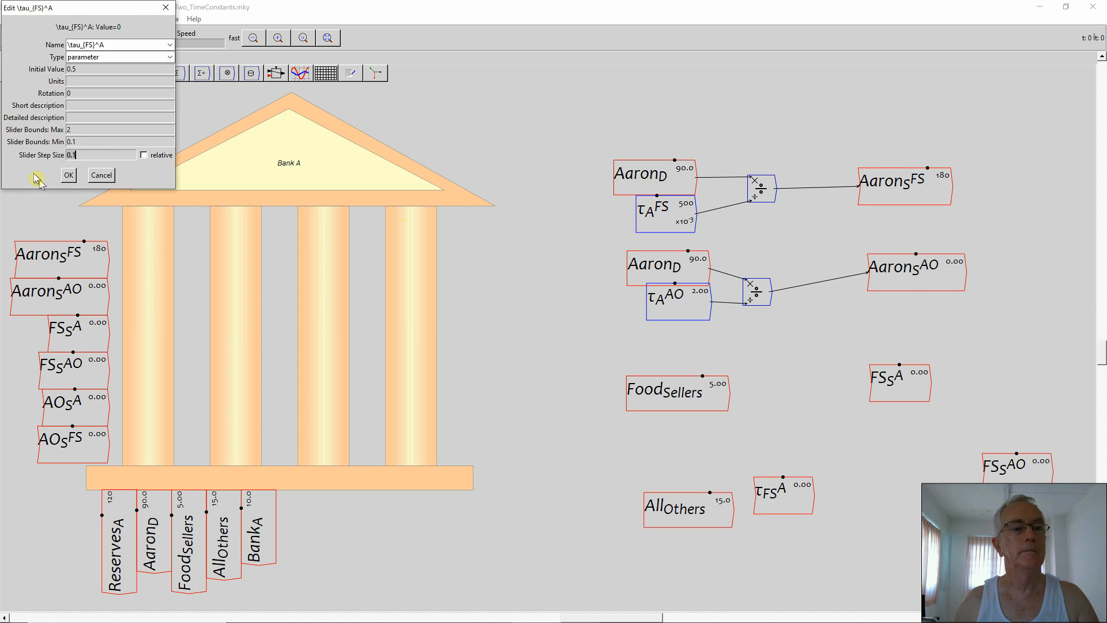
{"action": "left_click", "coordinate": [68, 175]}
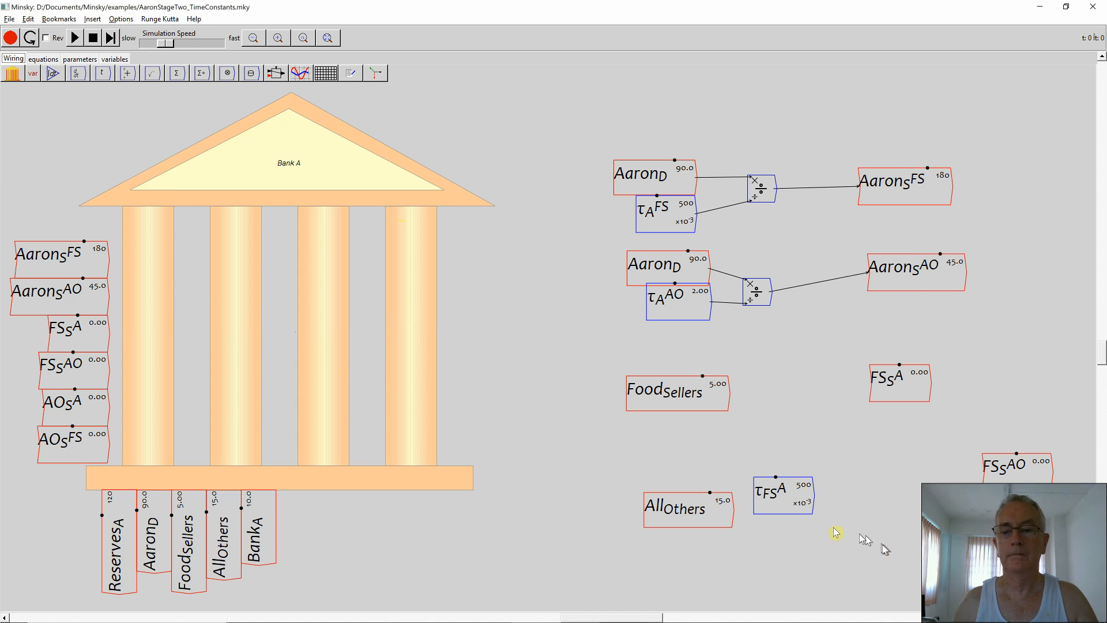
Wire Food_Sellers divided by \tau_{FS}^A into the FS_S^A flow, and tidy the positions of the connected items
{"action": "left_click_drag", "start_coordinate": [773, 487], "coordinate": [685, 425]}
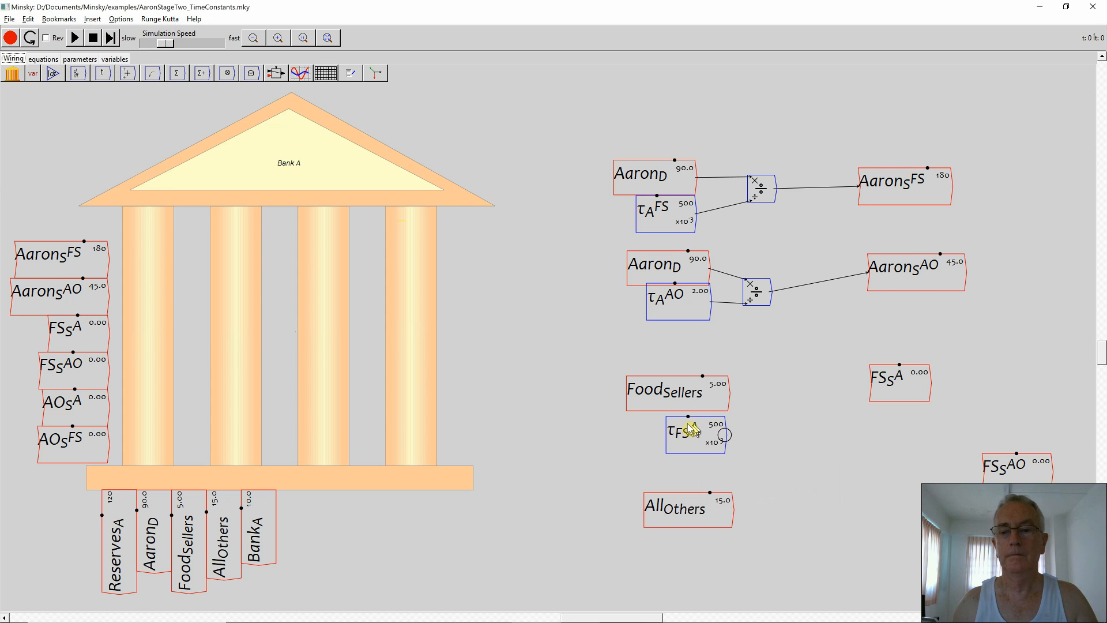
{"action": "key", "text": "slash"}
{"action": "left_click", "coordinate": [757, 405]}
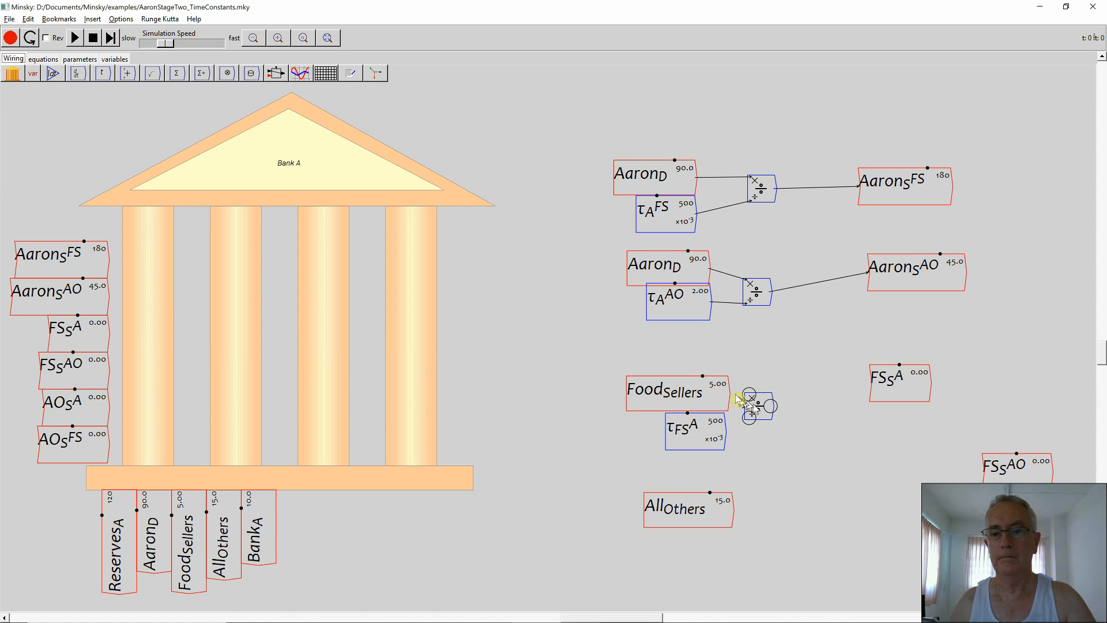
{"action": "left_click_drag", "start_coordinate": [728, 394], "coordinate": [871, 385]}
{"action": "left_click_drag", "start_coordinate": [711, 392], "coordinate": [685, 381]}
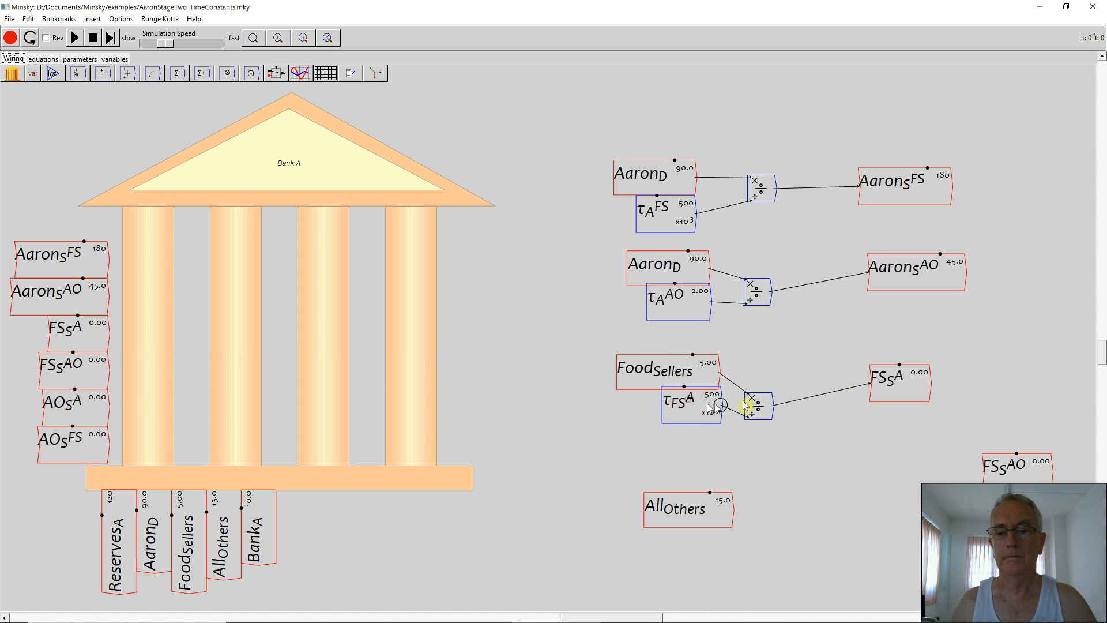
{"action": "left_click_drag", "start_coordinate": [761, 403], "coordinate": [760, 384]}
Reposition All_Others and FS_S^AO, and place a copy of the Food_Sellers stock in line with FS_S^AO
{"action": "left_click_drag", "start_coordinate": [724, 507], "coordinate": [703, 513]}
{"action": "left_click_drag", "start_coordinate": [1012, 472], "coordinate": [902, 462]}
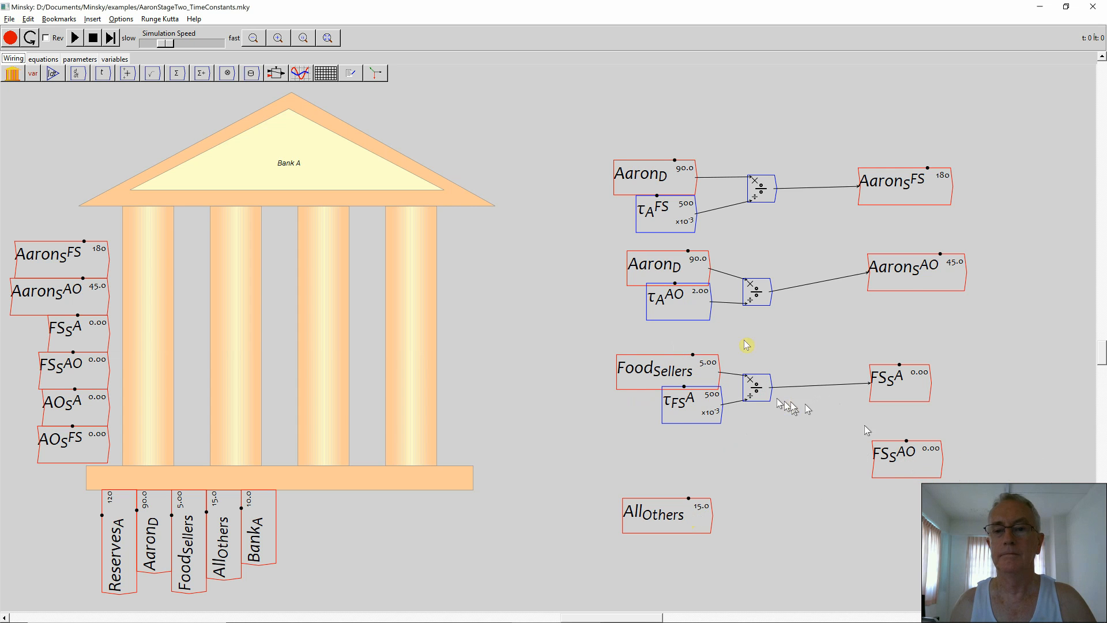
{"action": "right_click", "coordinate": [626, 370]}
{"action": "left_click", "coordinate": [654, 452]}
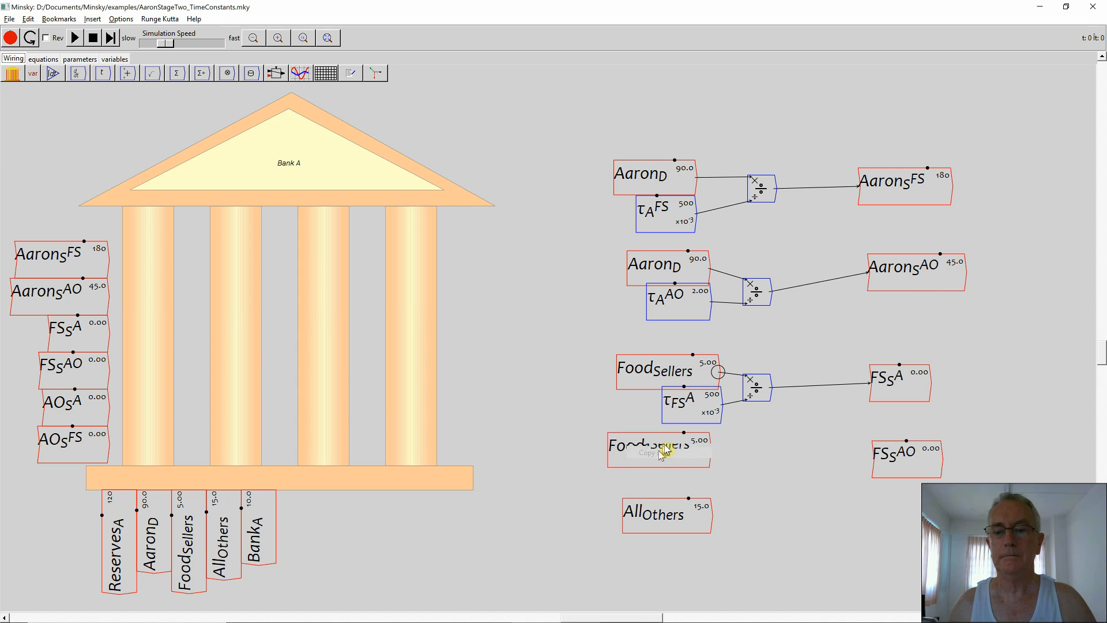
{"action": "left_click", "coordinate": [670, 459]}
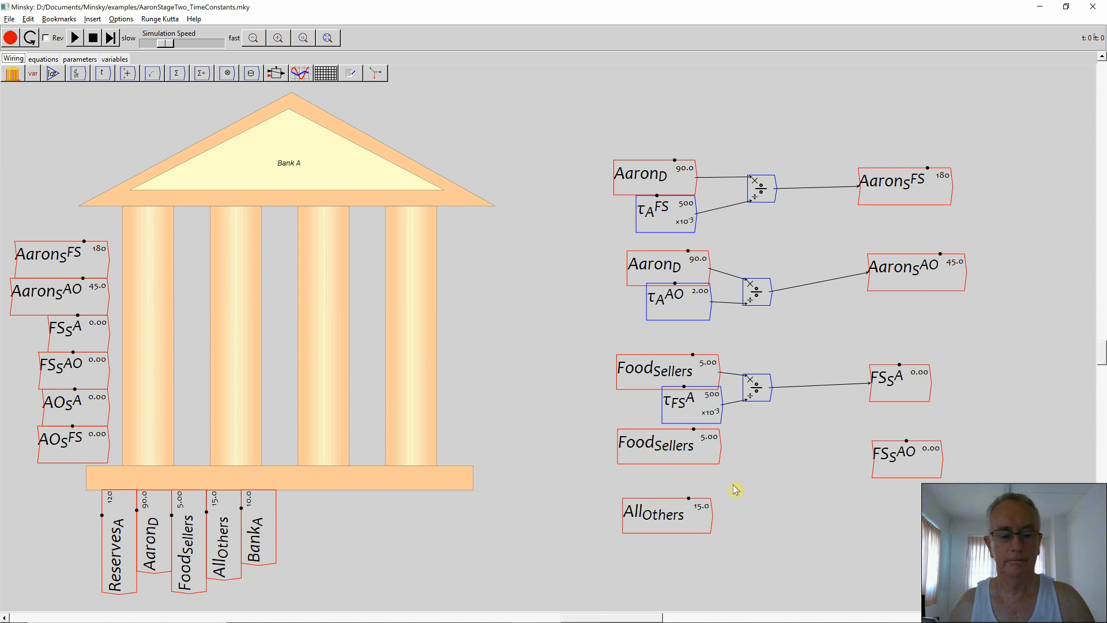
Create a parameter \tau_{FS}^{AO} with initial value 0.5 and a slider maximum of 2
{"action": "type", "text": "au_{FS}^{AO"}
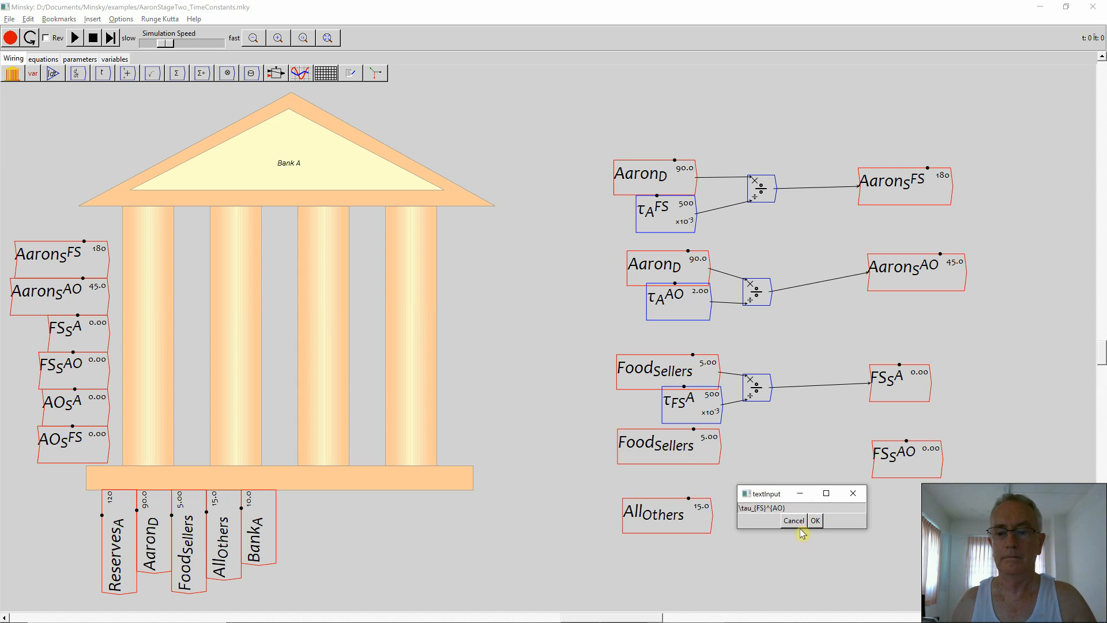
{"action": "left_click", "coordinate": [818, 521]}
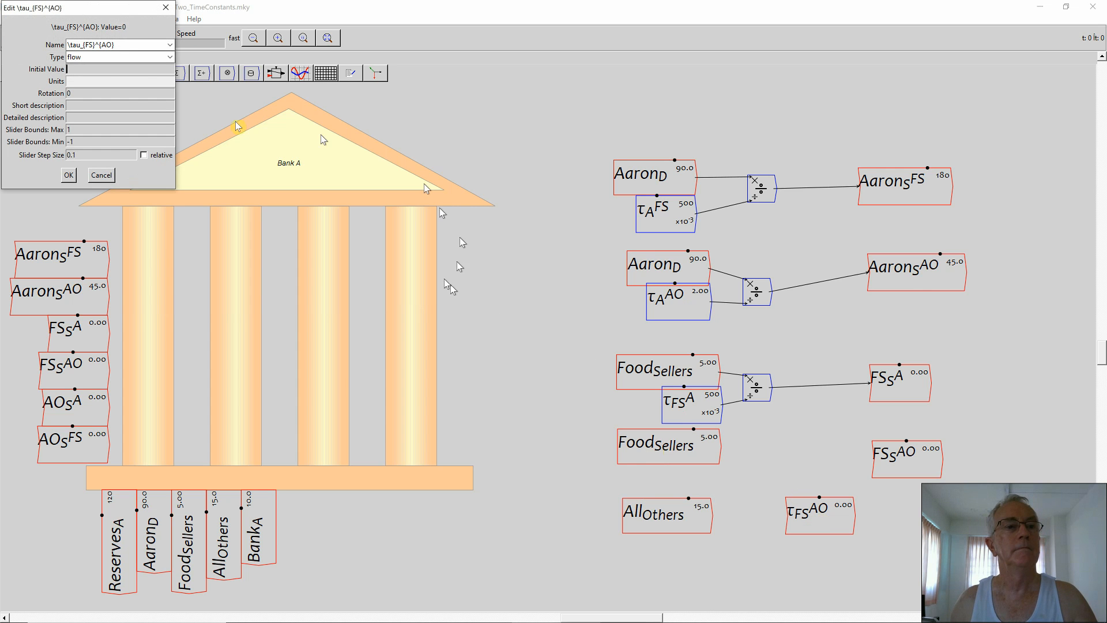
{"action": "left_click", "coordinate": [169, 57]}
{"action": "left_click", "coordinate": [121, 70]}
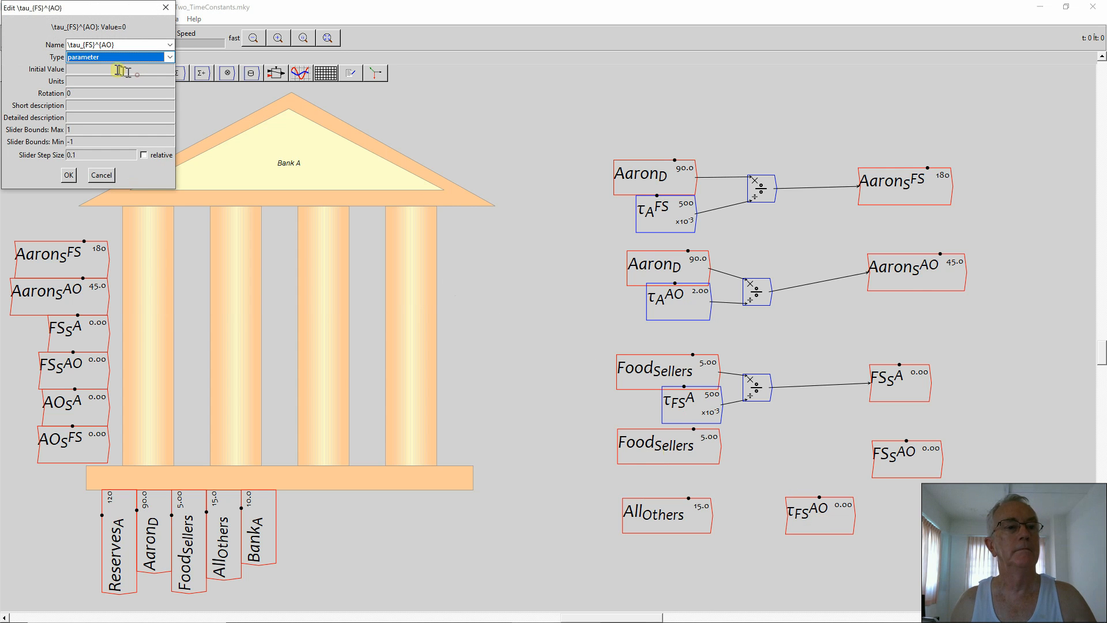
{"action": "left_click", "coordinate": [117, 70]}
{"action": "type", "text": "0."}
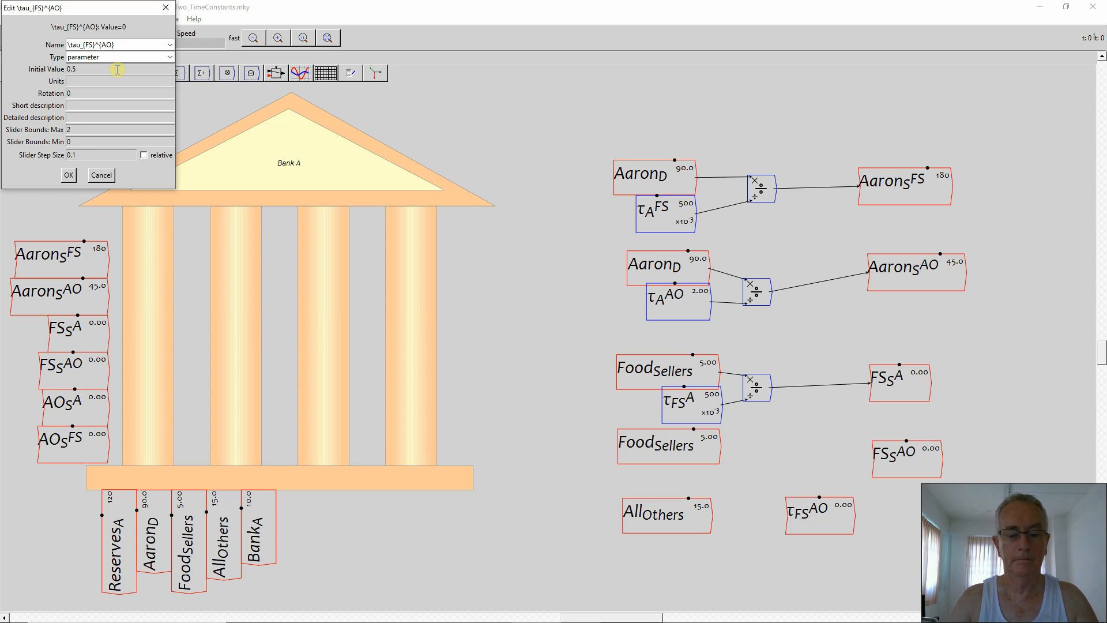
{"action": "left_click", "coordinate": [69, 176]}
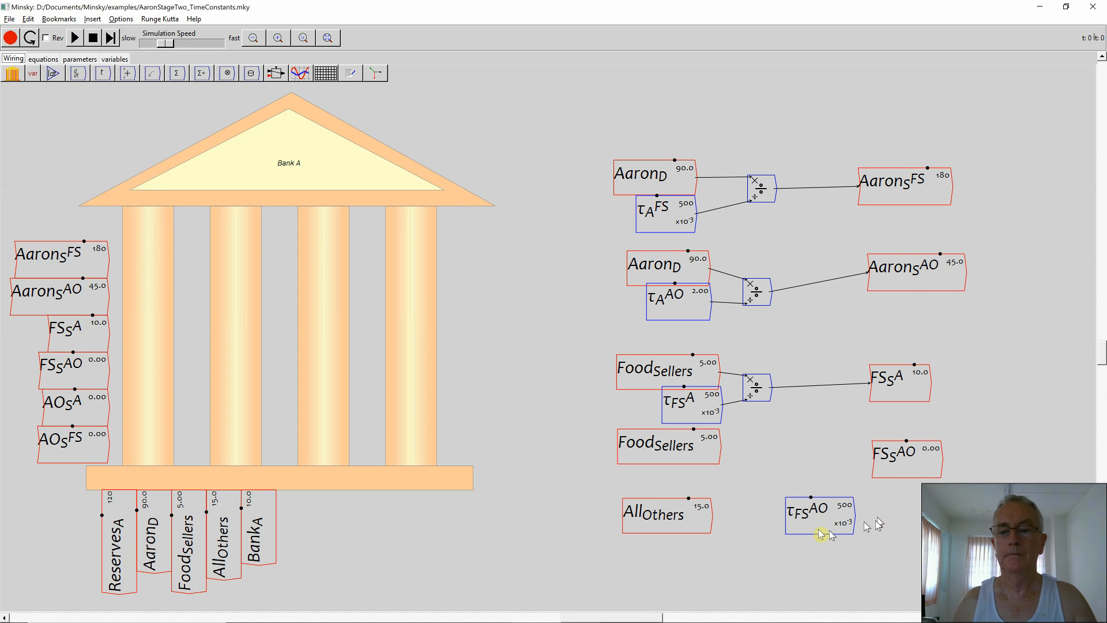
Place \tau_{FS}^{AO} under the copied Food_Sellers and wire Food_Sellers divided by it into the FS_S^AO flow
{"action": "left_click_drag", "start_coordinate": [788, 518], "coordinate": [687, 528]}
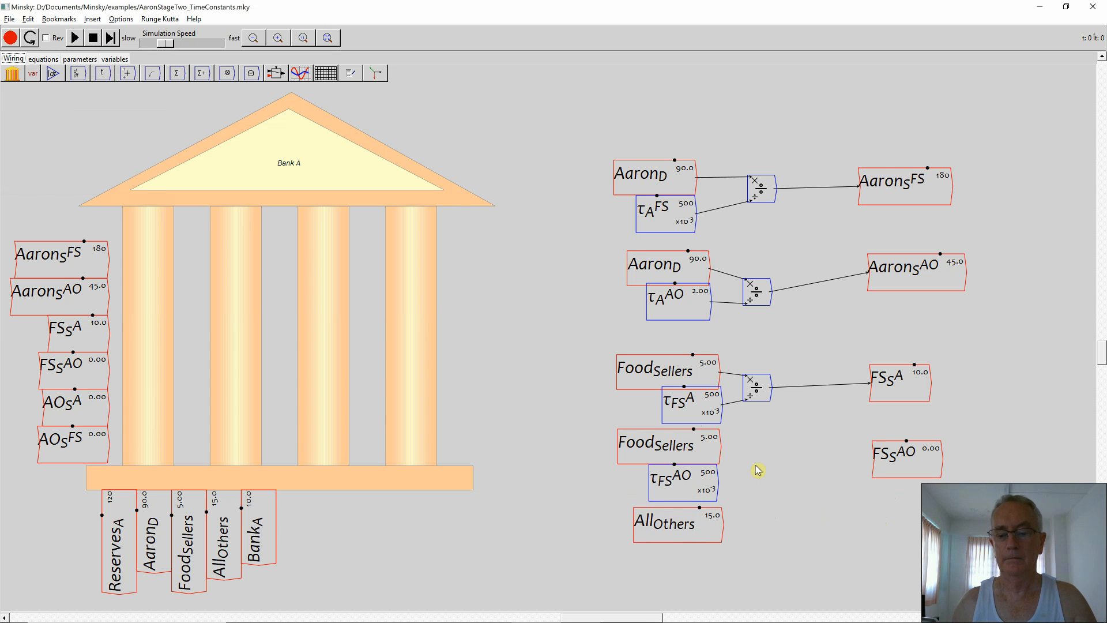
{"action": "key", "text": "slash"}
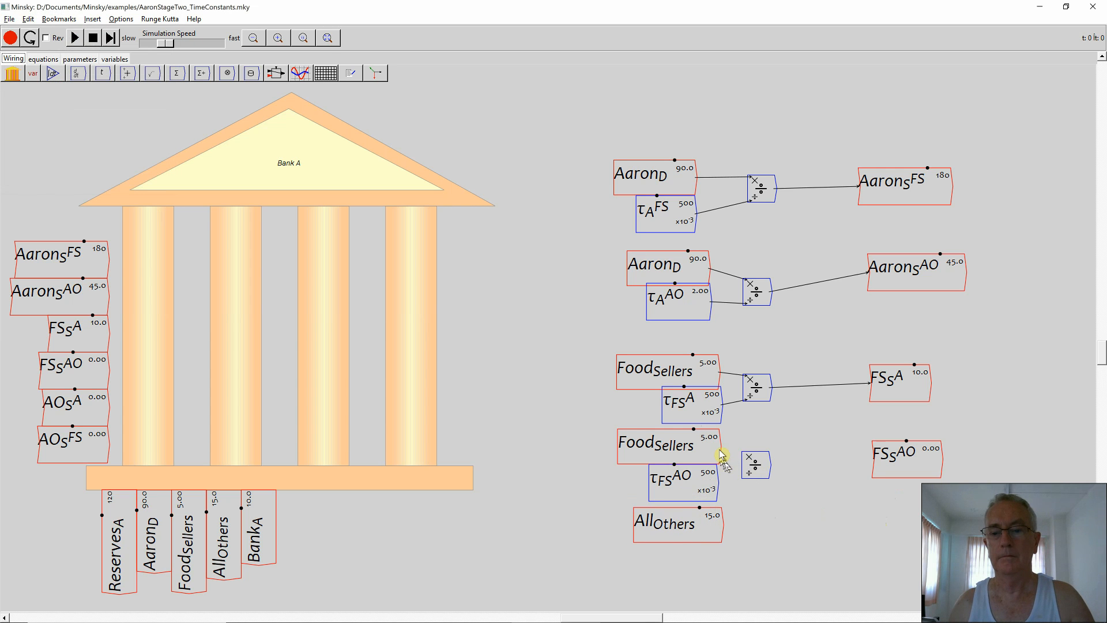
{"action": "left_click_drag", "start_coordinate": [720, 447], "coordinate": [873, 459]}
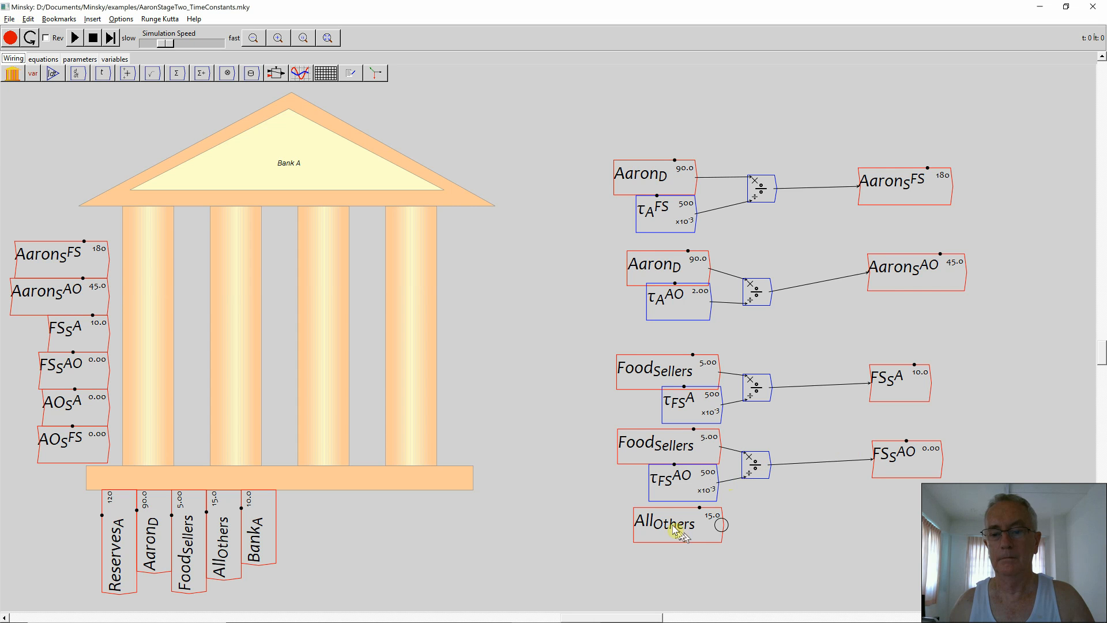
Reposition All_Others below the Food_Sellers groups, and create a parameter \tau_{AO}^A with initial value 5 and slider bounds from 0.1 to 10
{"action": "left_click_drag", "start_coordinate": [677, 532], "coordinate": [666, 540]}
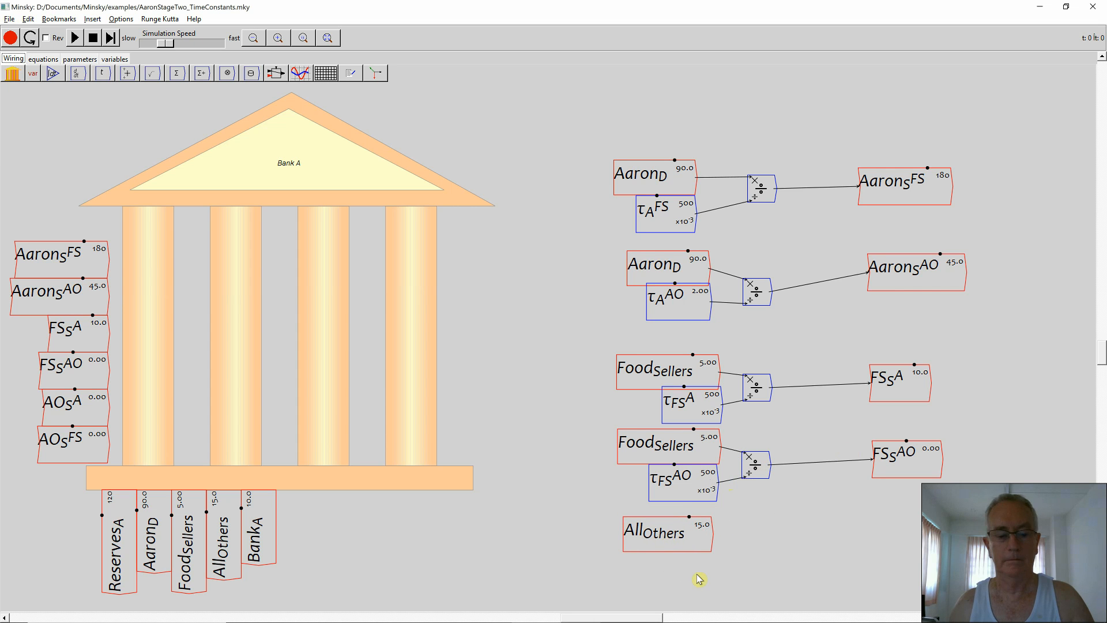
{"action": "type", "text": "a"}
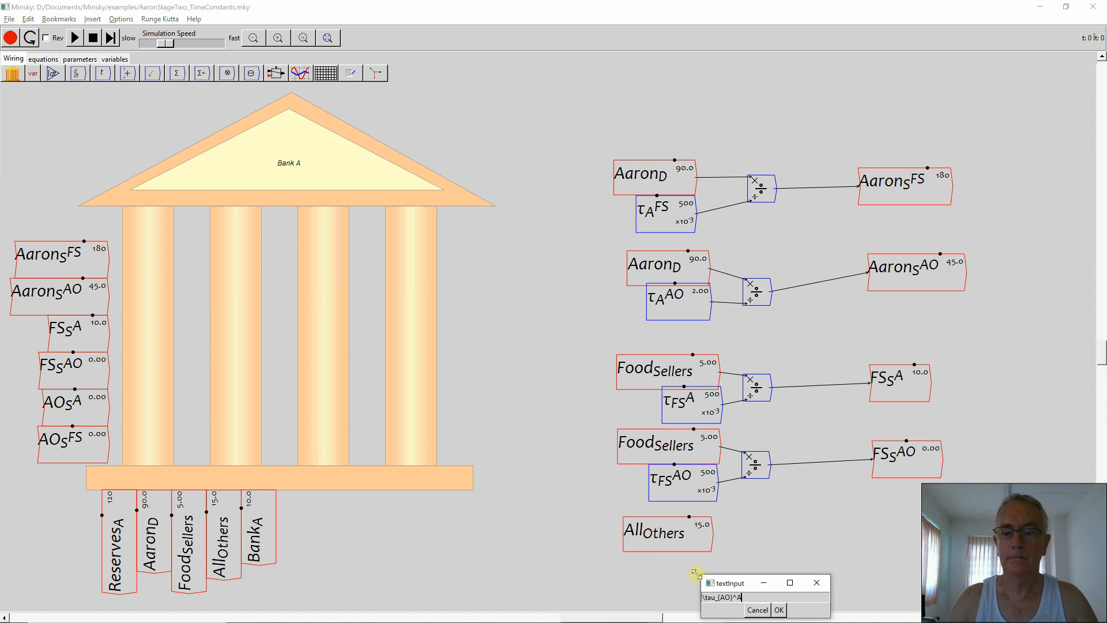
{"action": "type", "text": "u_{AO}^A"}
{"action": "key", "text": "Return"}
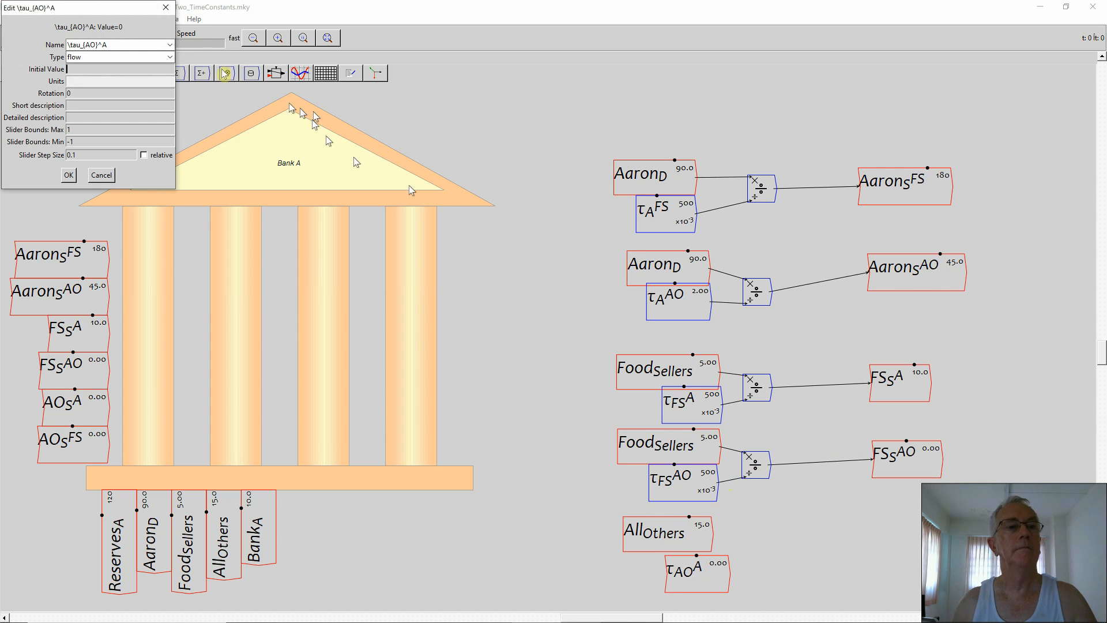
{"action": "left_click", "coordinate": [139, 56]}
{"action": "left_click", "coordinate": [89, 79]}
{"action": "left_click", "coordinate": [85, 70]}
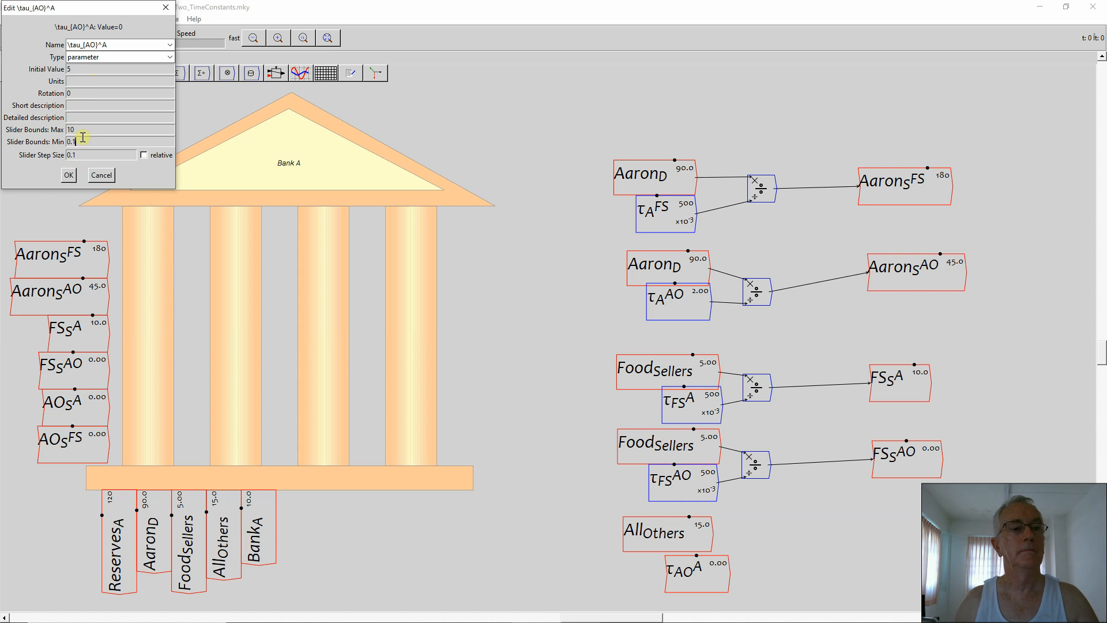
{"action": "left_click", "coordinate": [71, 176]}
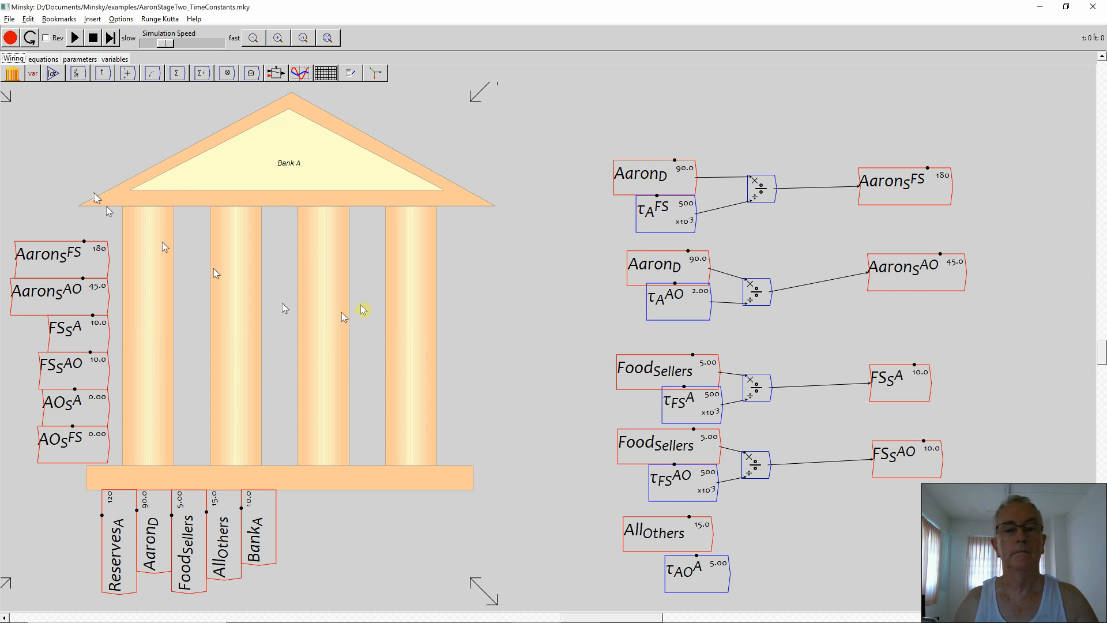
Place \tau_{AO}^A under All_Others and wire All_Others divided by it into the AO_S^A flow
{"action": "left_click_drag", "start_coordinate": [673, 565], "coordinate": [657, 561]}
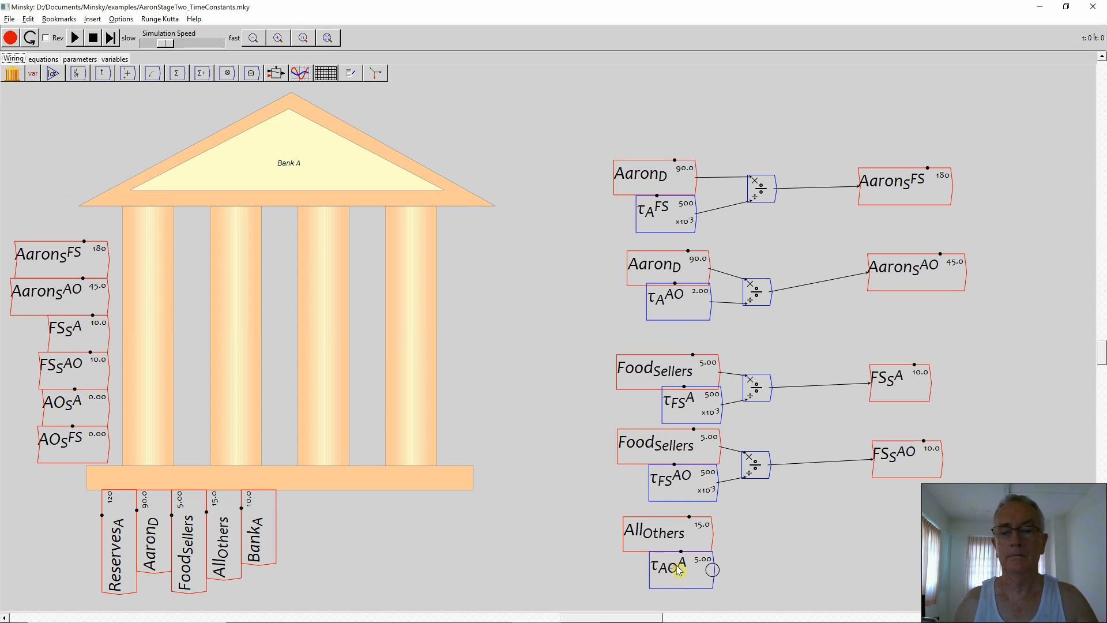
{"action": "key", "text": "slash"}
{"action": "left_click", "coordinate": [743, 546]}
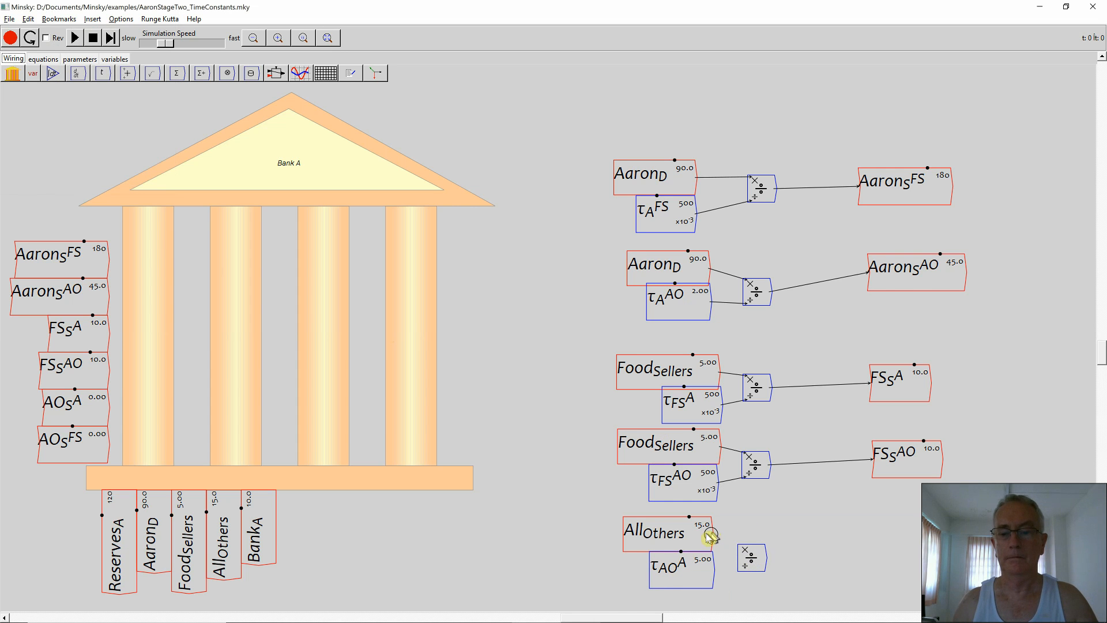
{"action": "left_click_drag", "start_coordinate": [714, 571], "coordinate": [946, 515]}
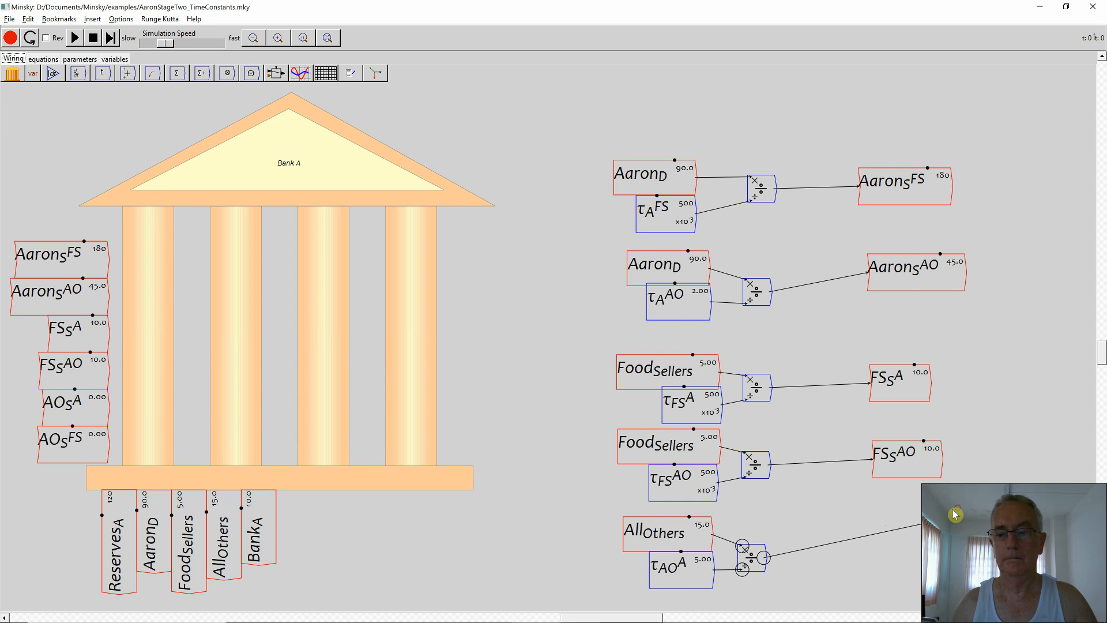
Move all the flow equations up the canvas, and stack the Aaron_D and Food_Sellers groups closer together
{"action": "left_click_drag", "start_coordinate": [621, 136], "coordinate": [920, 578]}
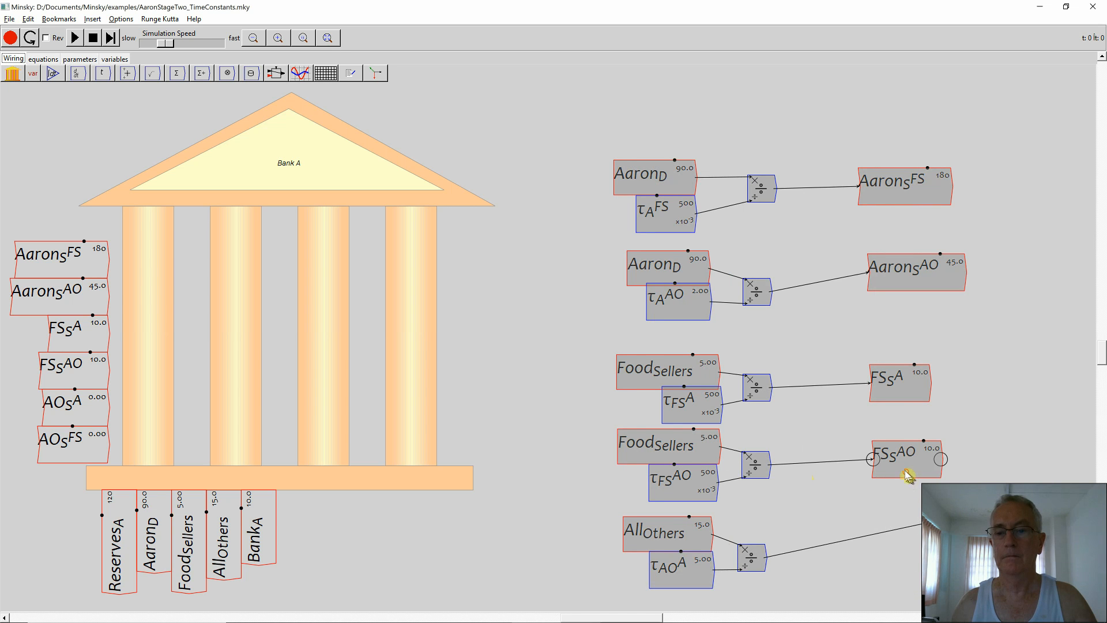
{"action": "left_click_drag", "start_coordinate": [909, 476], "coordinate": [902, 433]}
{"action": "left_click_drag", "start_coordinate": [571, 218], "coordinate": [932, 324]}
{"action": "left_click_drag", "start_coordinate": [910, 232], "coordinate": [897, 219]}
{"action": "mouse_move", "coordinate": [663, 314]}
{"action": "left_mouse_down"}
{"action": "mouse_move", "coordinate": [658, 288]}
{"action": "mouse_move", "coordinate": [660, 323]}
{"action": "left_mouse_up"}
{"action": "left_click", "coordinate": [609, 352]}
{"action": "left_click_drag", "start_coordinate": [594, 312], "coordinate": [906, 288]}
{"action": "left_click_drag", "start_coordinate": [675, 366], "coordinate": [730, 408]}
{"action": "left_click_drag", "start_coordinate": [828, 424], "coordinate": [926, 461]}
{"action": "left_click_drag", "start_coordinate": [907, 422], "coordinate": [908, 382]}
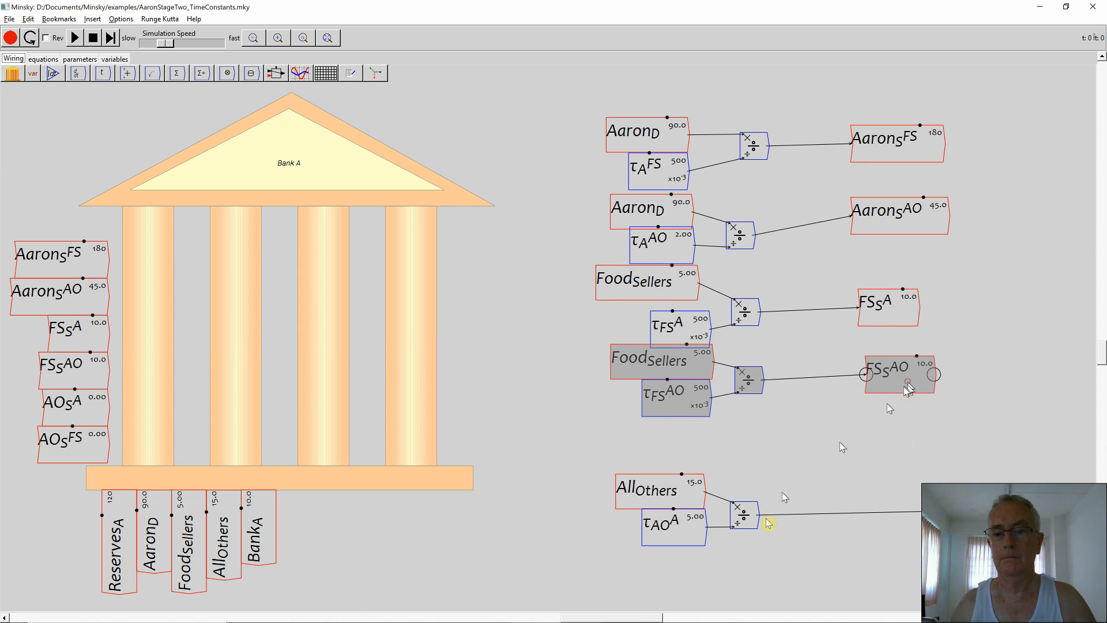
Move the All_Others group up beneath the Food_Sellers groups, and bring AO_S^A and AO_S^FS in below the other flow variables
{"action": "left_click_drag", "start_coordinate": [664, 448], "coordinate": [880, 565]}
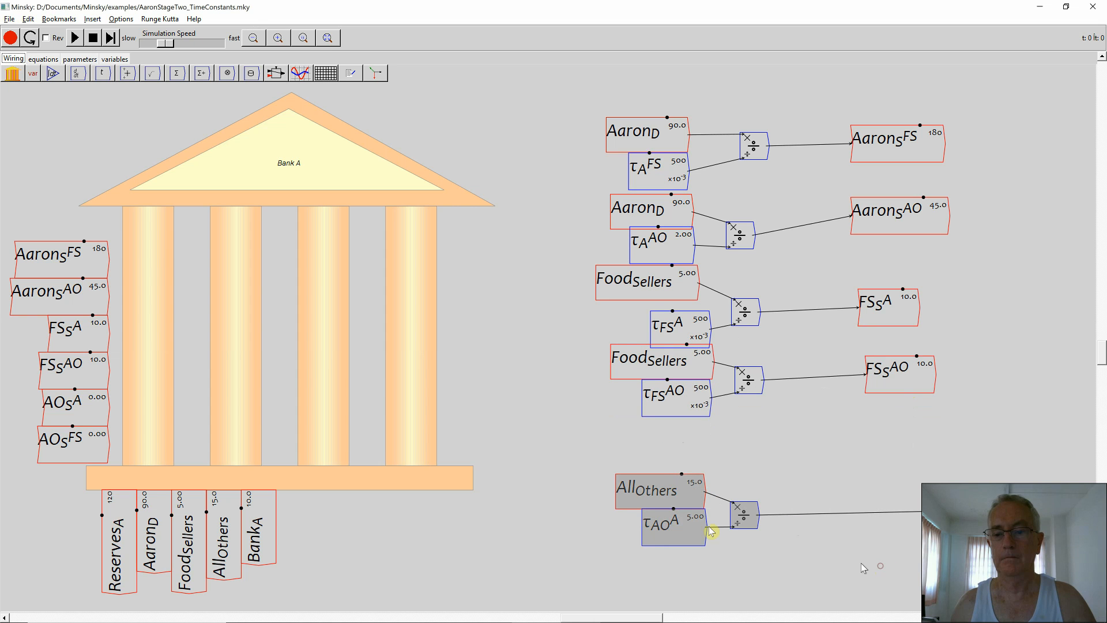
{"action": "left_click_drag", "start_coordinate": [670, 493], "coordinate": [678, 436]}
{"action": "left_click", "coordinate": [1003, 467]}
{"action": "left_click_drag", "start_coordinate": [1016, 515], "coordinate": [907, 459]}
{"action": "left_click_drag", "start_coordinate": [1010, 552], "coordinate": [903, 533]}
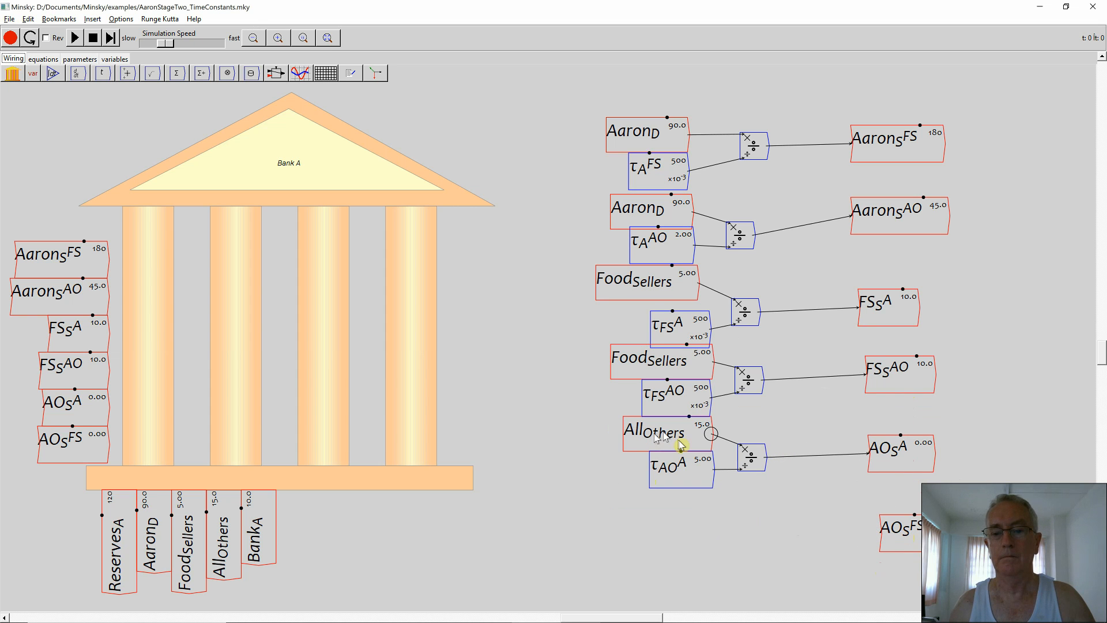
Place a copy of the All_Others stock directly below \tau_{AO}^A
{"action": "right_click", "coordinate": [681, 444]}
{"action": "left_click", "coordinate": [712, 524]}
{"action": "left_click", "coordinate": [673, 511]}
Create a parameter \tau_{AO}^{FS} with initial value 1.5 and a slider maximum of 4
{"action": "type", "text": "\\tau_{AO}^{FS"}
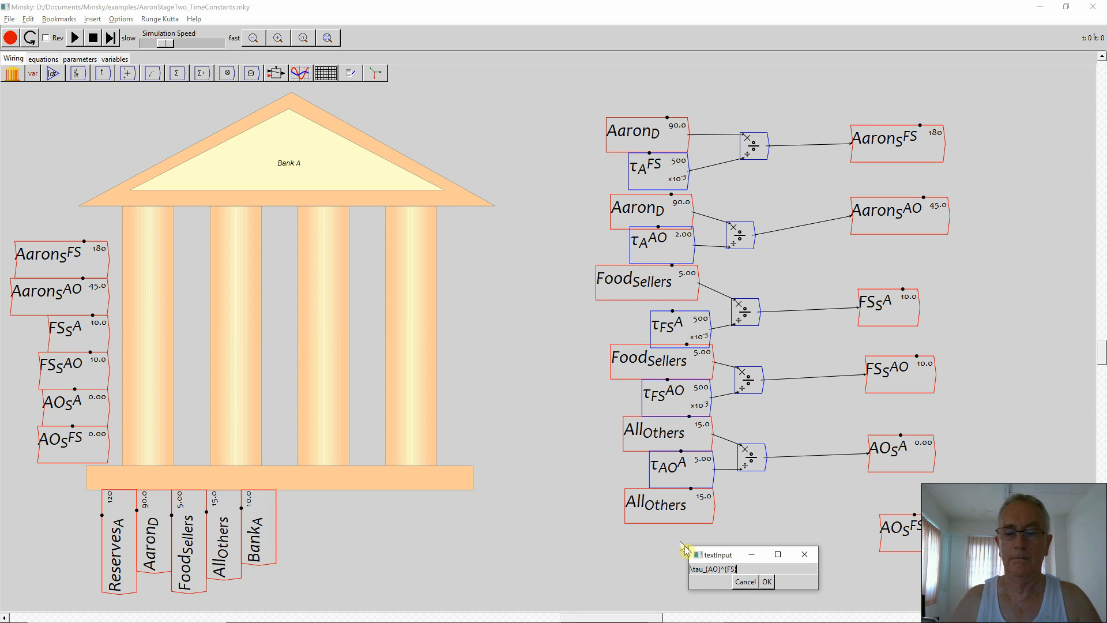
{"action": "left_click", "coordinate": [767, 582]}
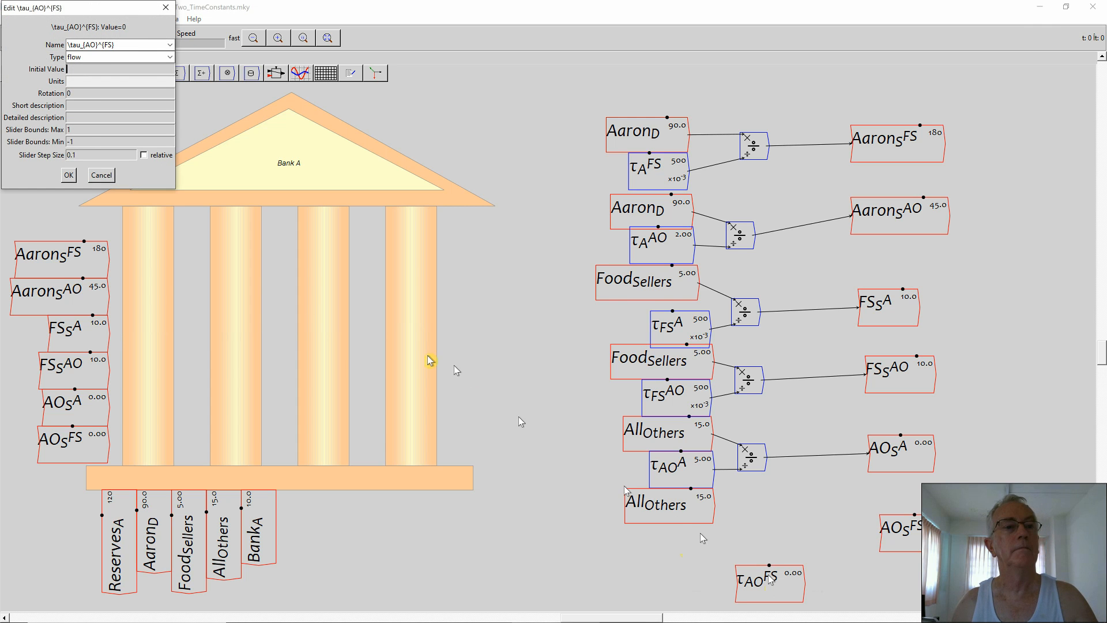
{"action": "left_click", "coordinate": [110, 57]}
{"action": "left_click", "coordinate": [106, 82]}
{"action": "left_click", "coordinate": [99, 68]}
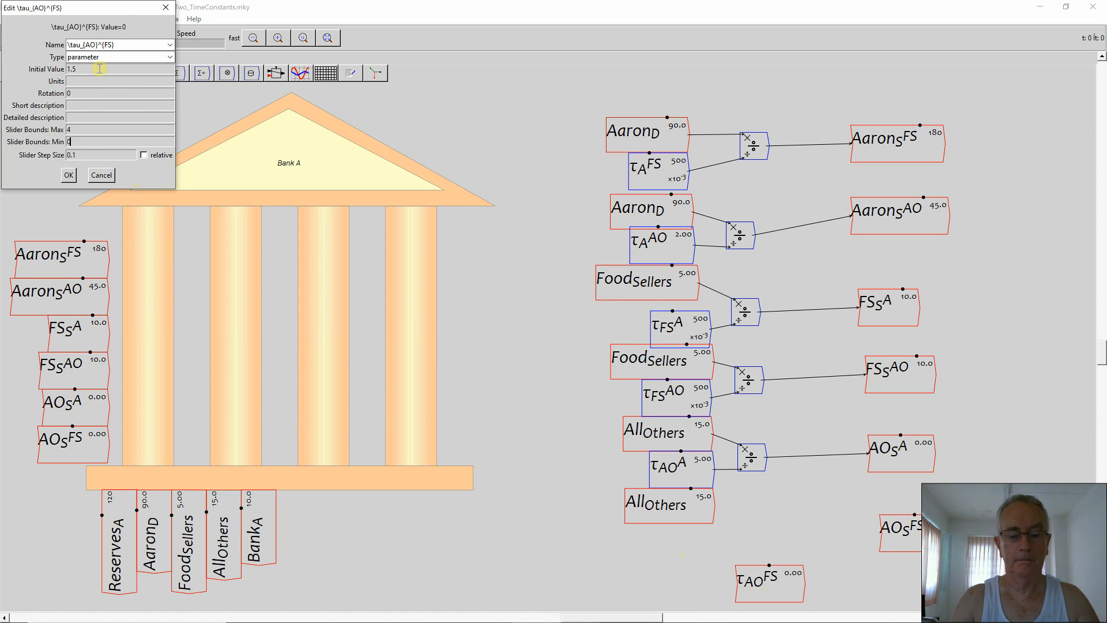
{"action": "left_click", "coordinate": [69, 176]}
Place \tau_{AO}^{FS} under the copied All_Others and wire All_Others divided by it into the AO_S^FS flow
{"action": "left_click_drag", "start_coordinate": [779, 588], "coordinate": [691, 546]}
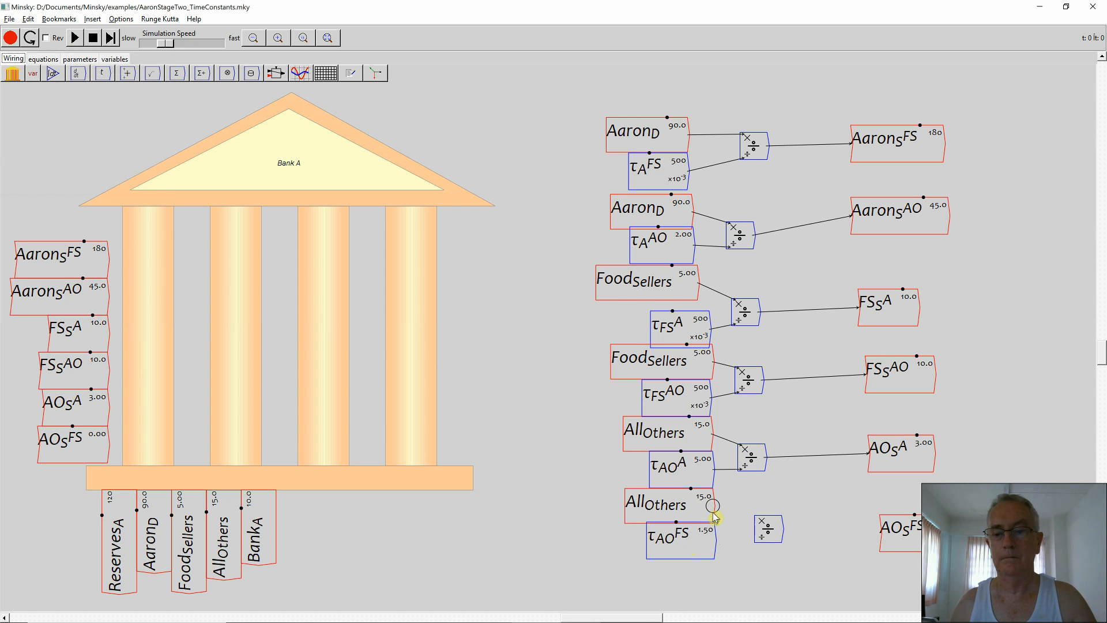
{"action": "left_click_drag", "start_coordinate": [741, 545], "coordinate": [761, 540]}
{"action": "left_click_drag", "start_coordinate": [852, 539], "coordinate": [883, 534]}
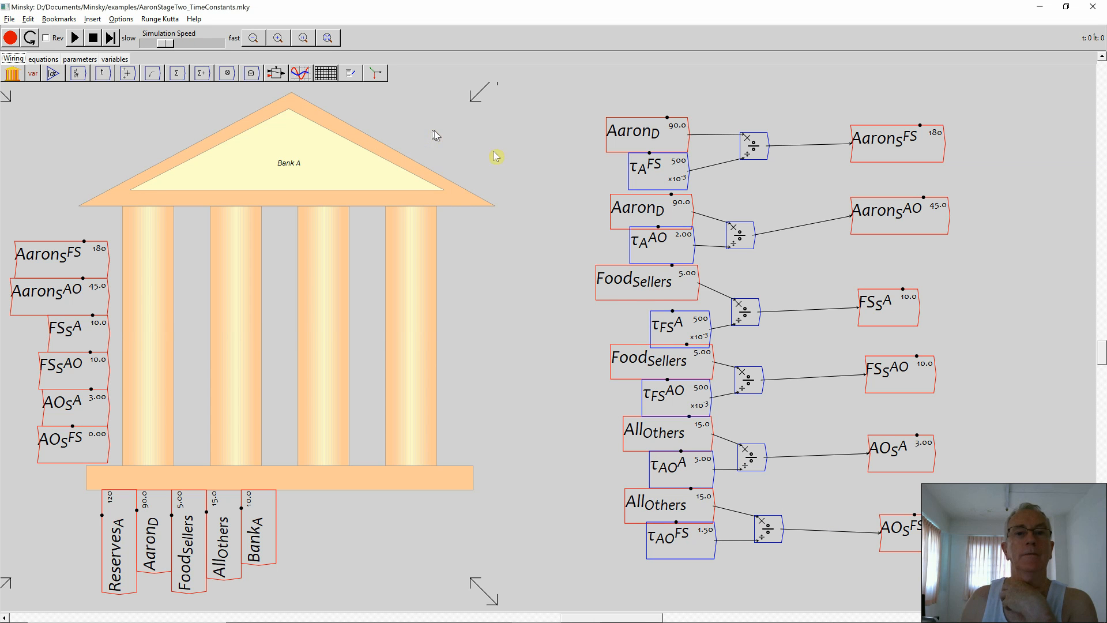
Move the six flow variables closer to their division operators, and tidy the positions of the operators and \tau_{FS}^A
{"action": "left_click_drag", "start_coordinate": [849, 113], "coordinate": [866, 542]}
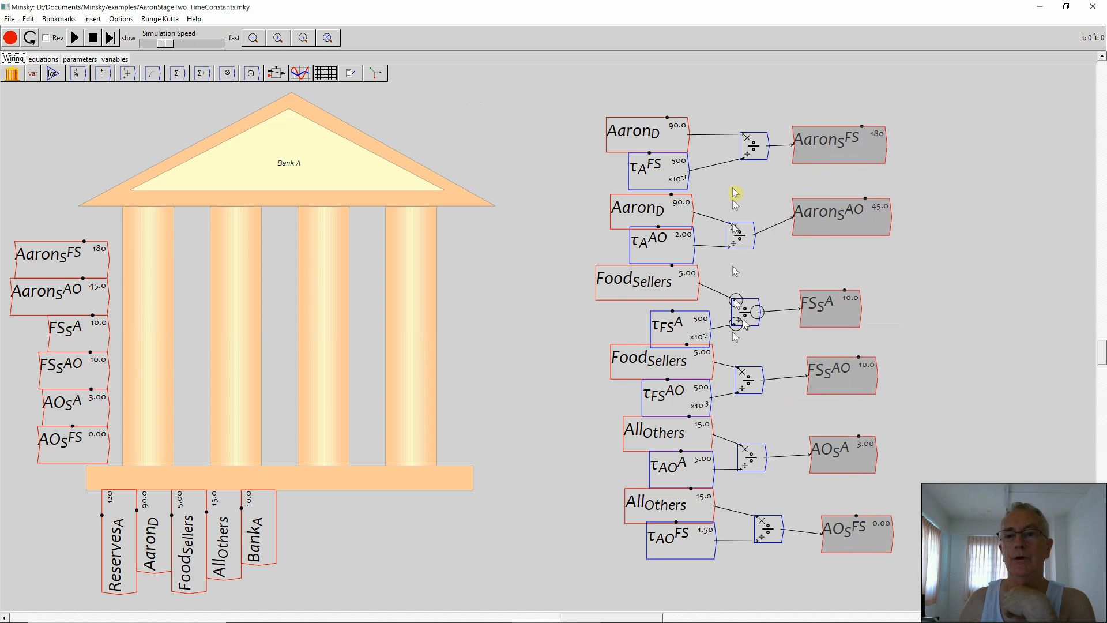
{"action": "left_click_drag", "start_coordinate": [744, 151], "coordinate": [723, 152]}
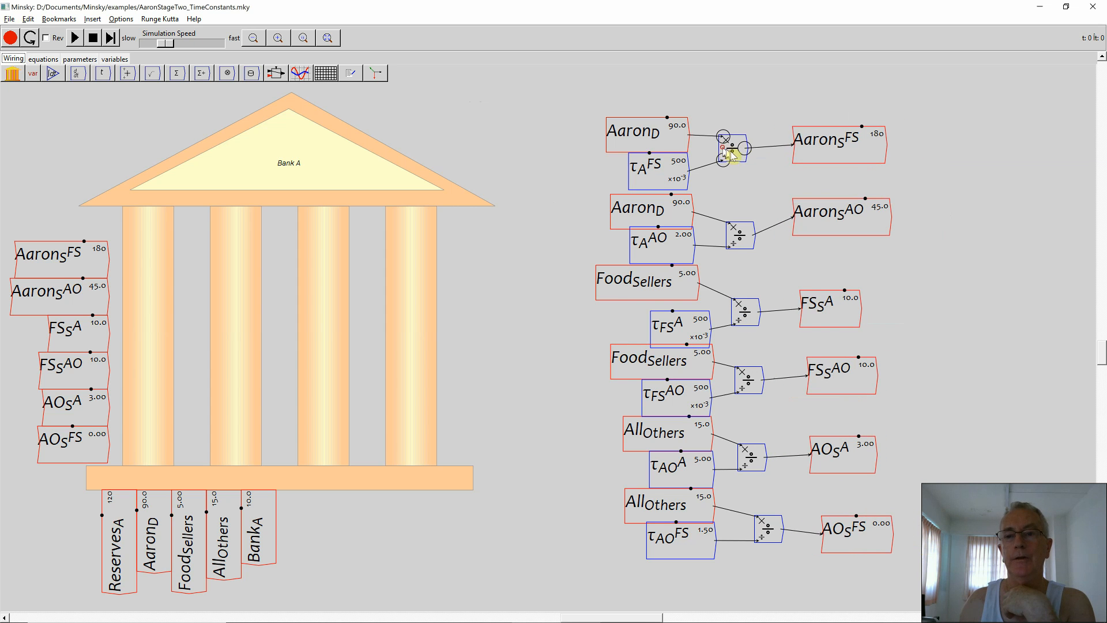
{"action": "left_click_drag", "start_coordinate": [746, 317], "coordinate": [740, 310]}
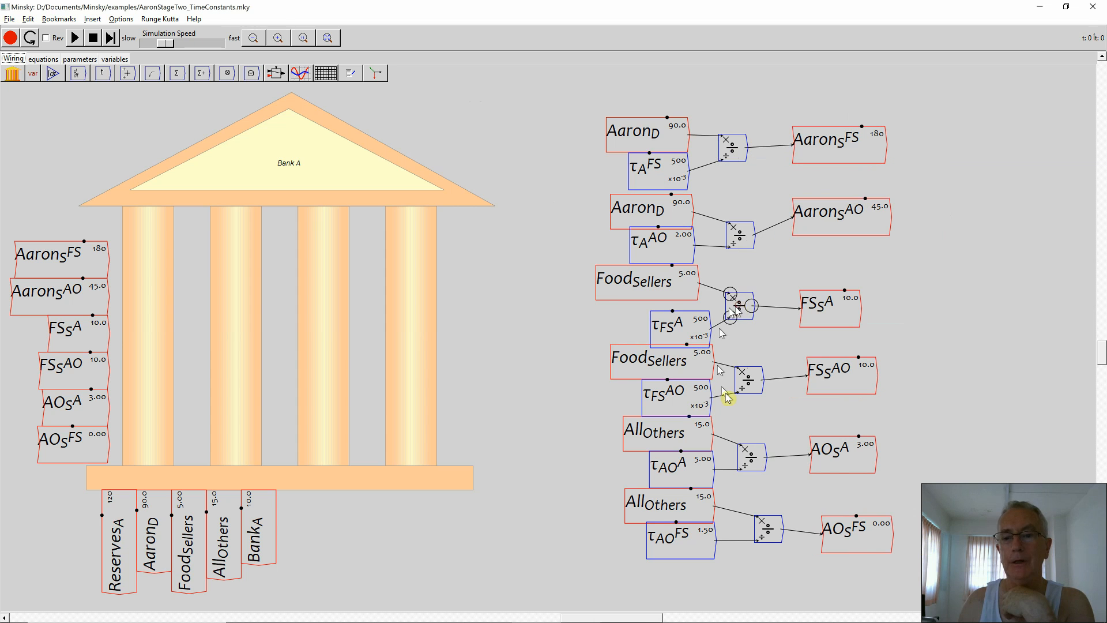
{"action": "left_click_drag", "start_coordinate": [758, 537], "coordinate": [747, 537]}
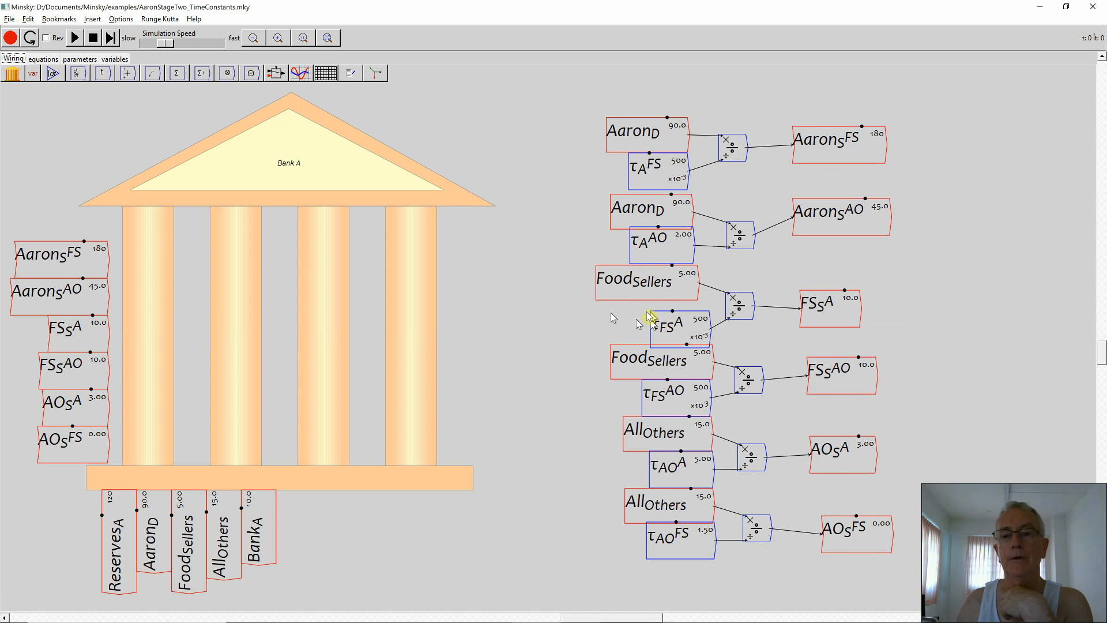
{"action": "left_click_drag", "start_coordinate": [656, 324], "coordinate": [646, 314]}
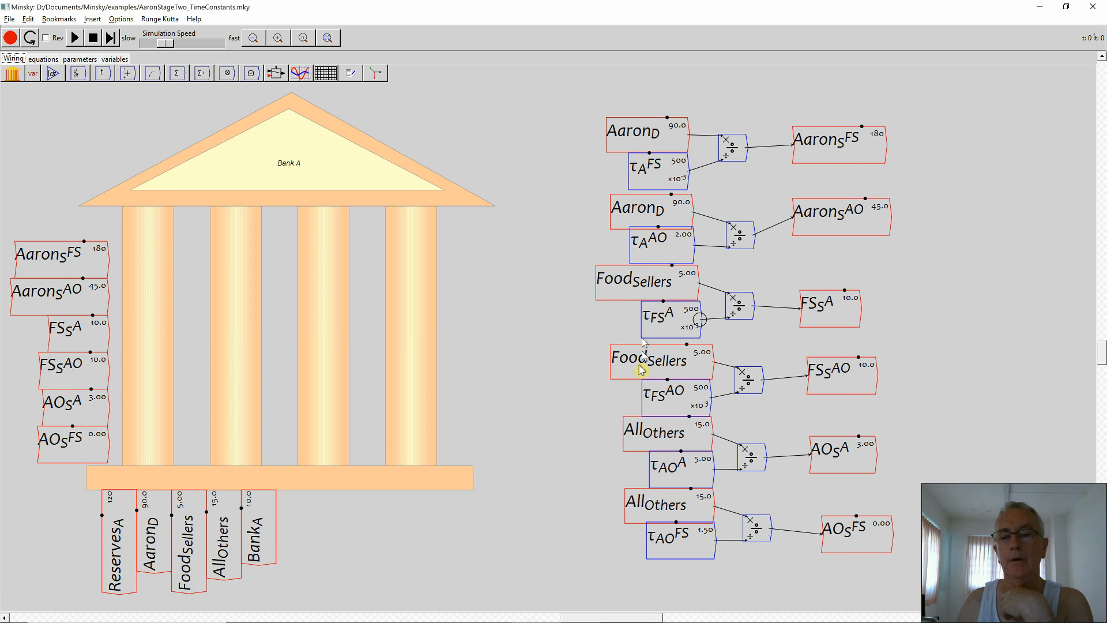
{"action": "left_click_drag", "start_coordinate": [635, 92], "coordinate": [672, 608]}
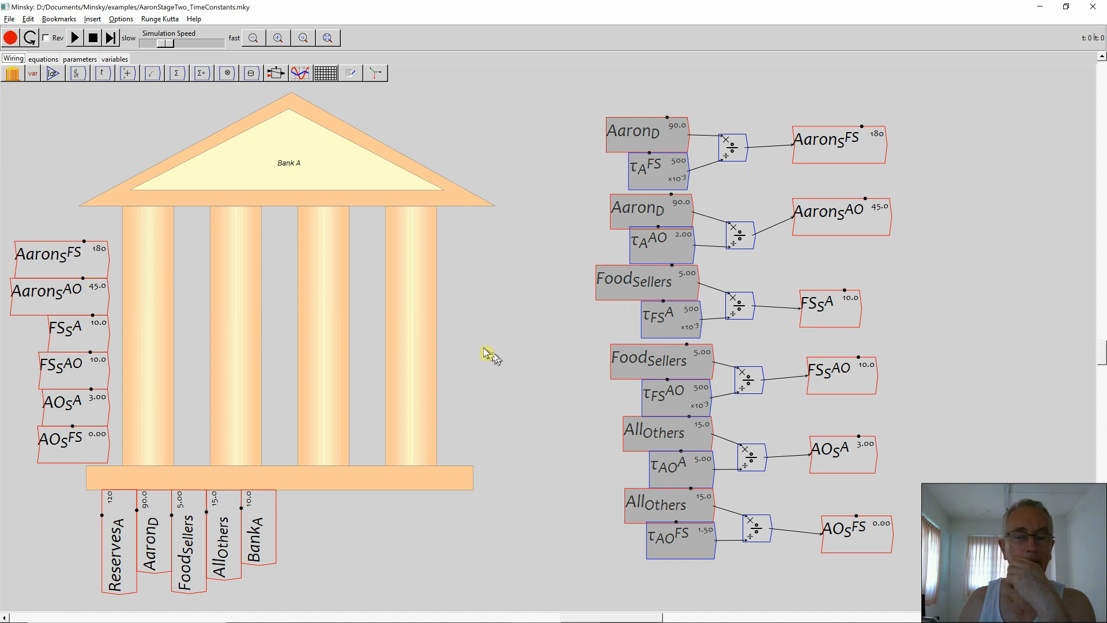
{"action": "left_click", "coordinate": [521, 371]}
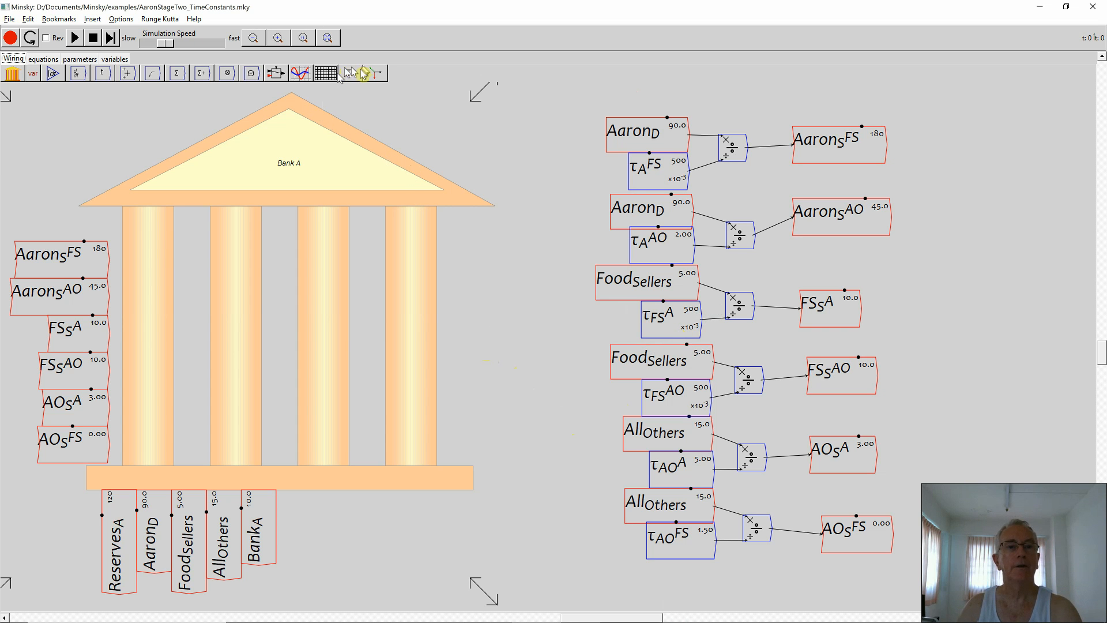
Add two plots beside the flow equations, one above the other, leaving room for variables next to the upper plot
{"action": "left_click", "coordinate": [303, 39]}
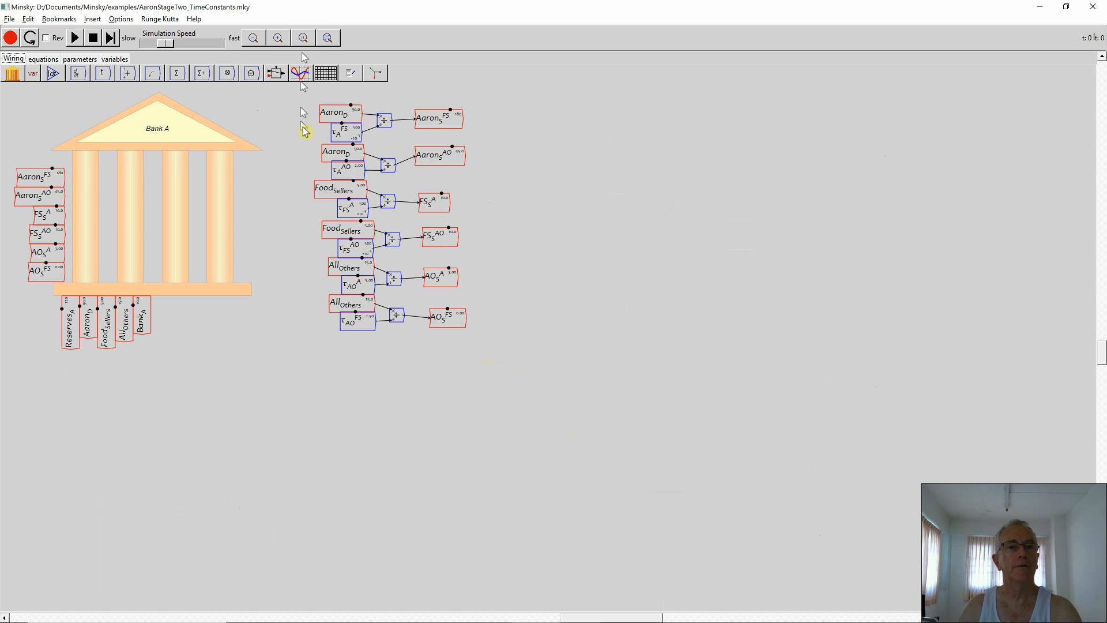
{"action": "left_click", "coordinate": [300, 74]}
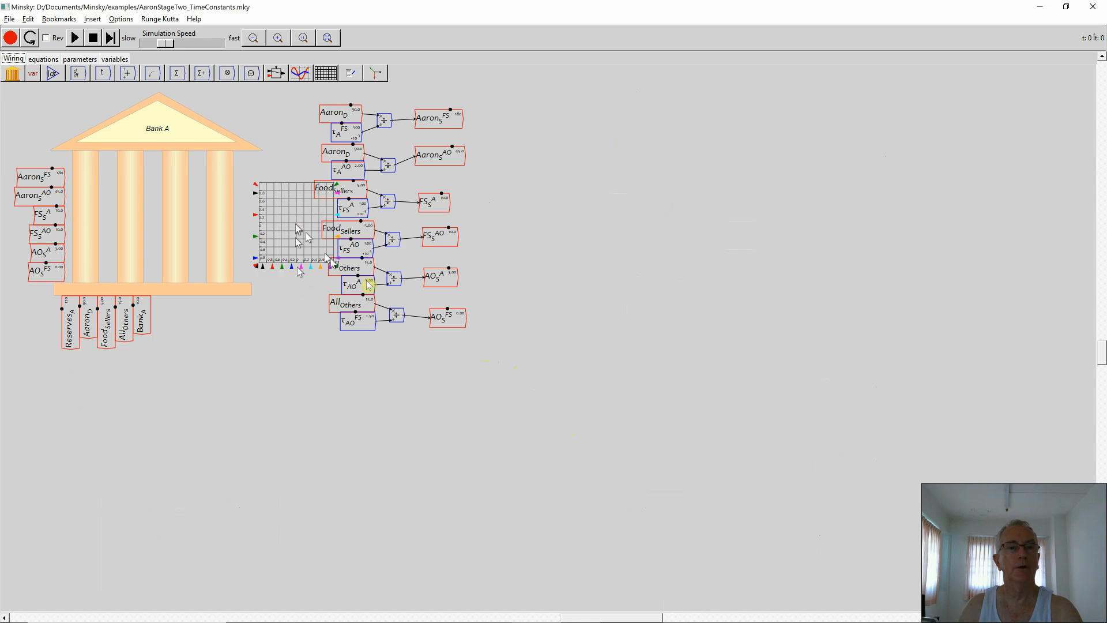
{"action": "left_click", "coordinate": [555, 149]}
{"action": "left_click", "coordinate": [299, 74]}
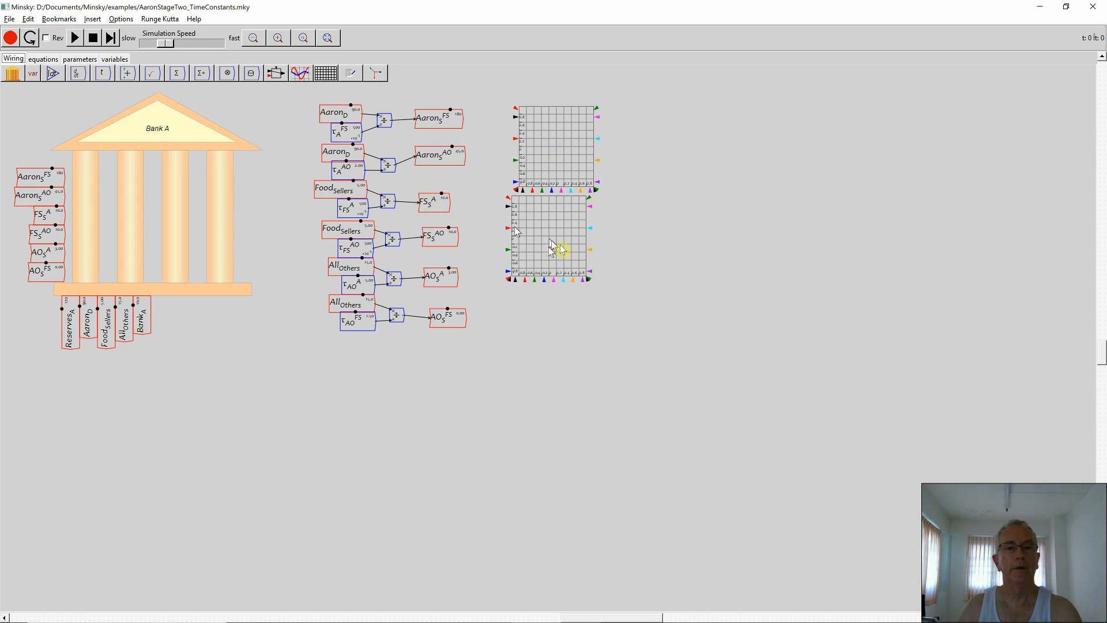
{"action": "left_click", "coordinate": [580, 236]}
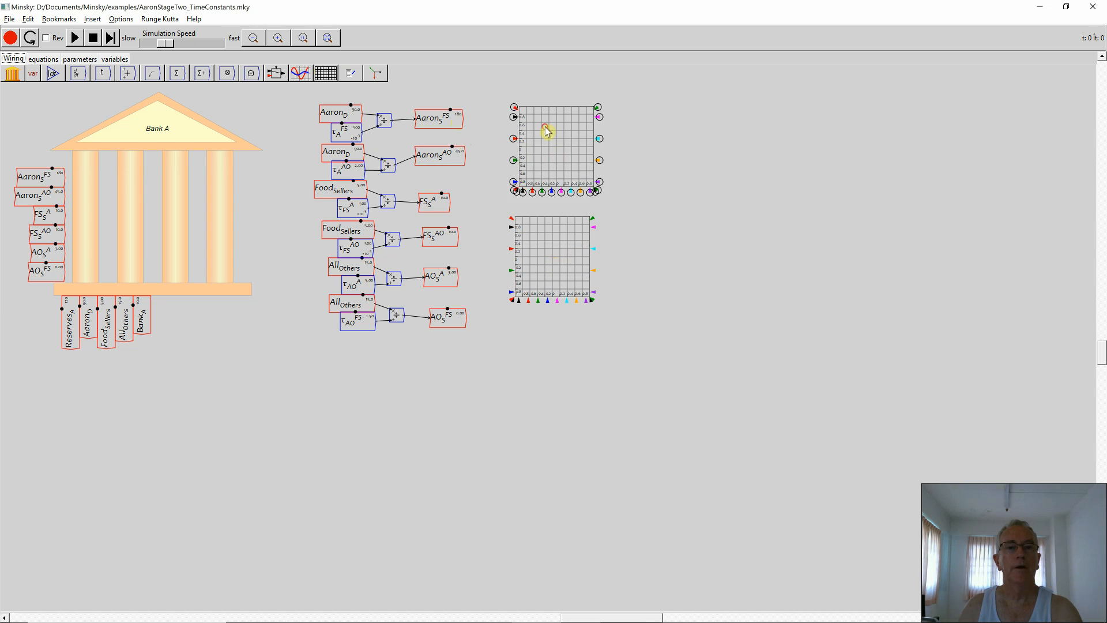
{"action": "left_click_drag", "start_coordinate": [546, 129], "coordinate": [570, 127]}
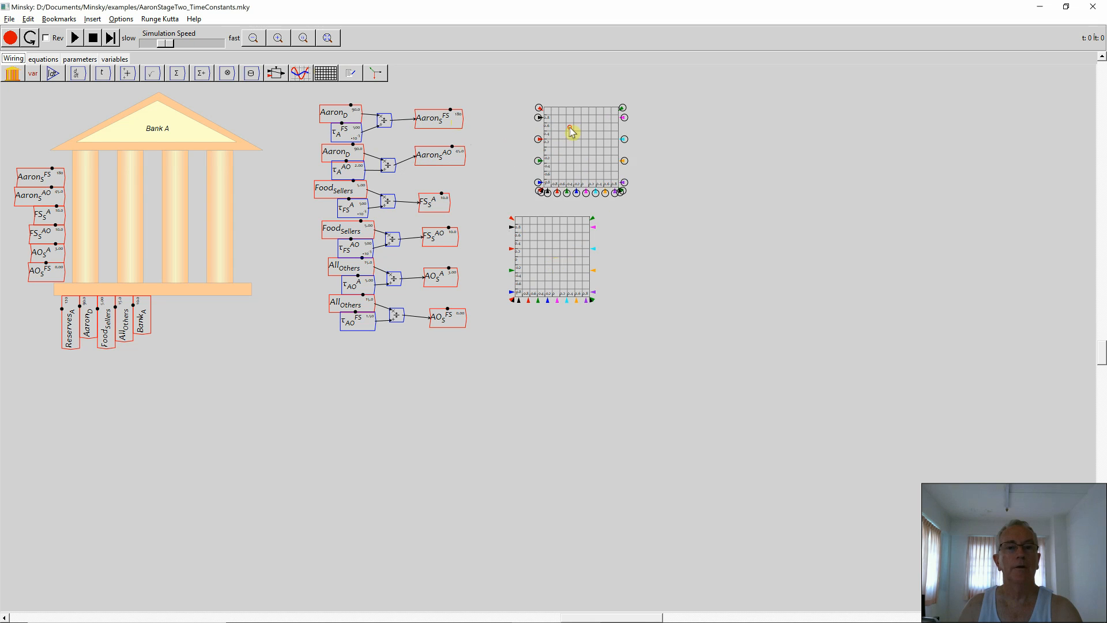
Copy the Aaron_D, Food_Sellers and All_Others stocks and stack the copies beside the upper plot
{"action": "right_click", "coordinate": [332, 115]}
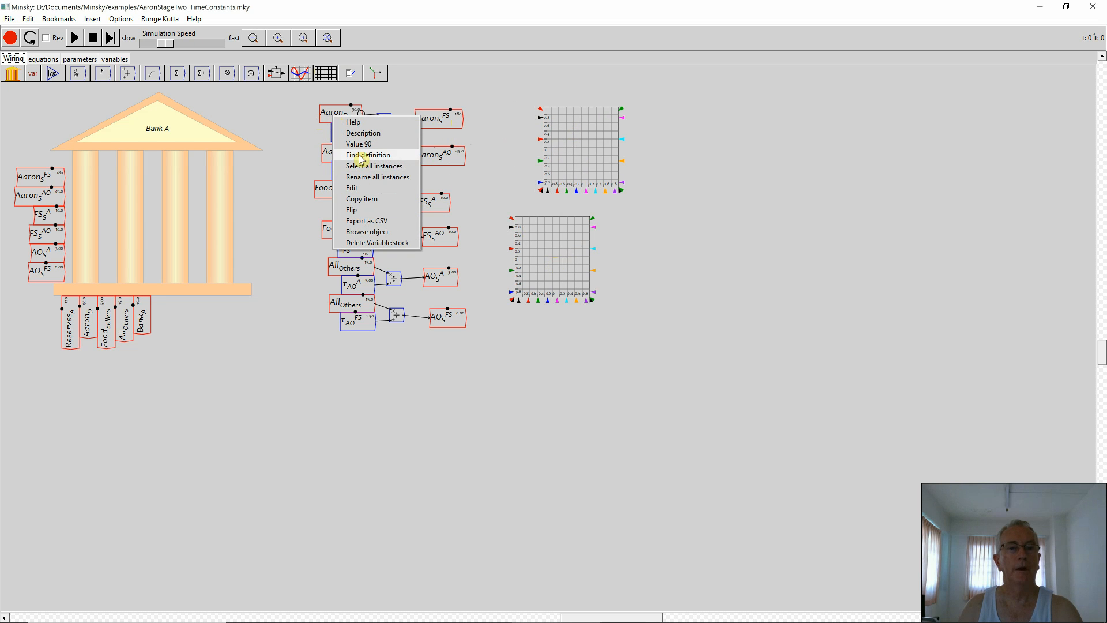
{"action": "left_click", "coordinate": [361, 199]}
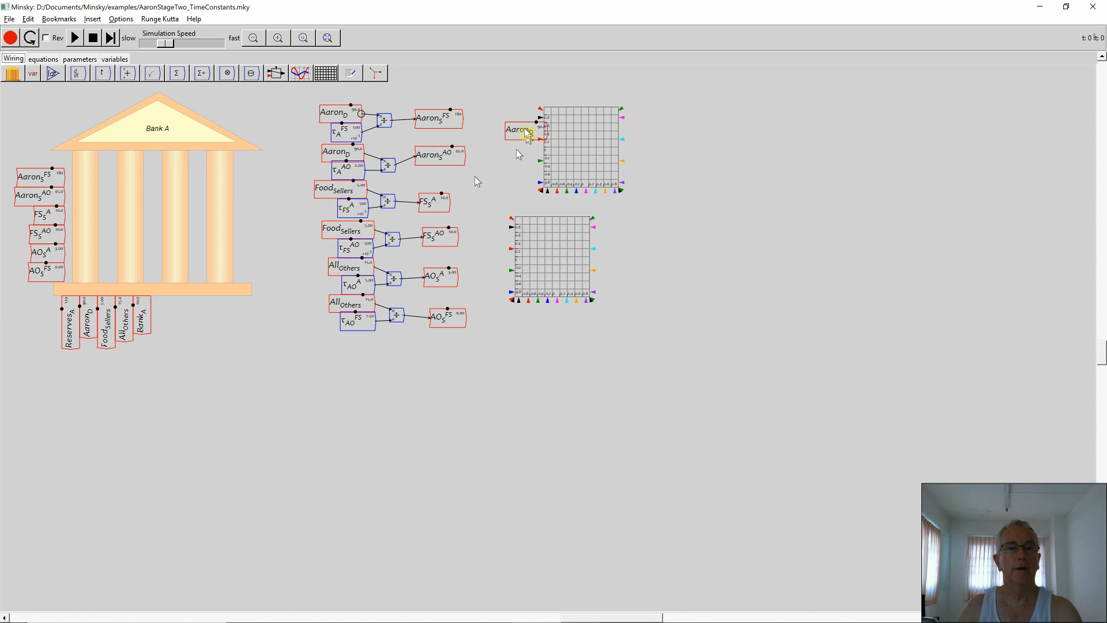
{"action": "left_click", "coordinate": [507, 125]}
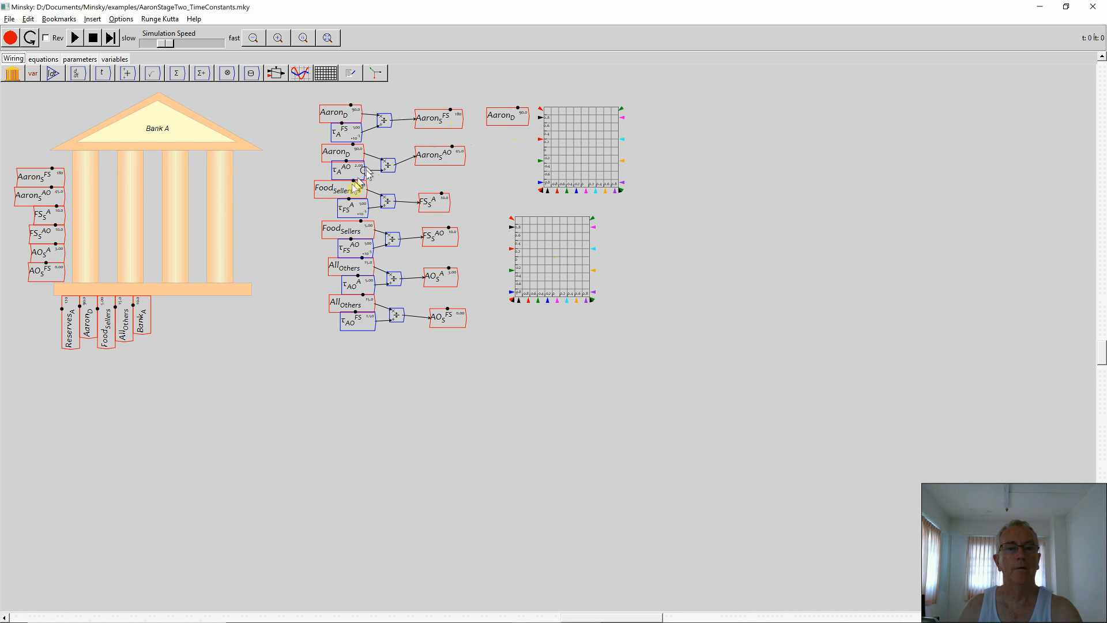
{"action": "right_click", "coordinate": [353, 190]}
{"action": "left_click", "coordinate": [375, 271]}
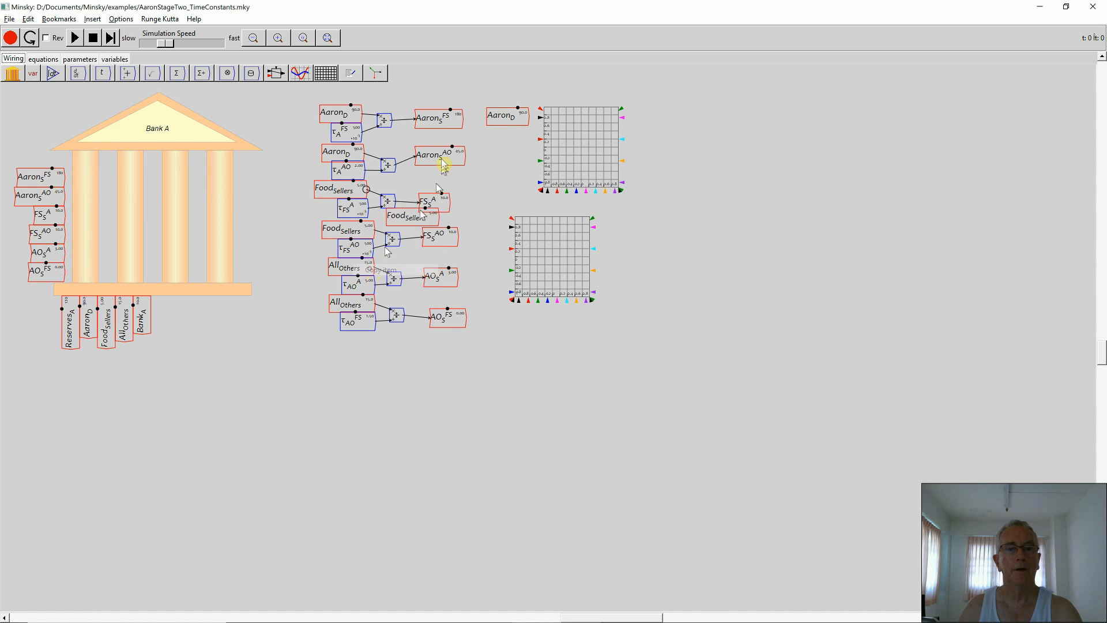
{"action": "left_click", "coordinate": [503, 150]}
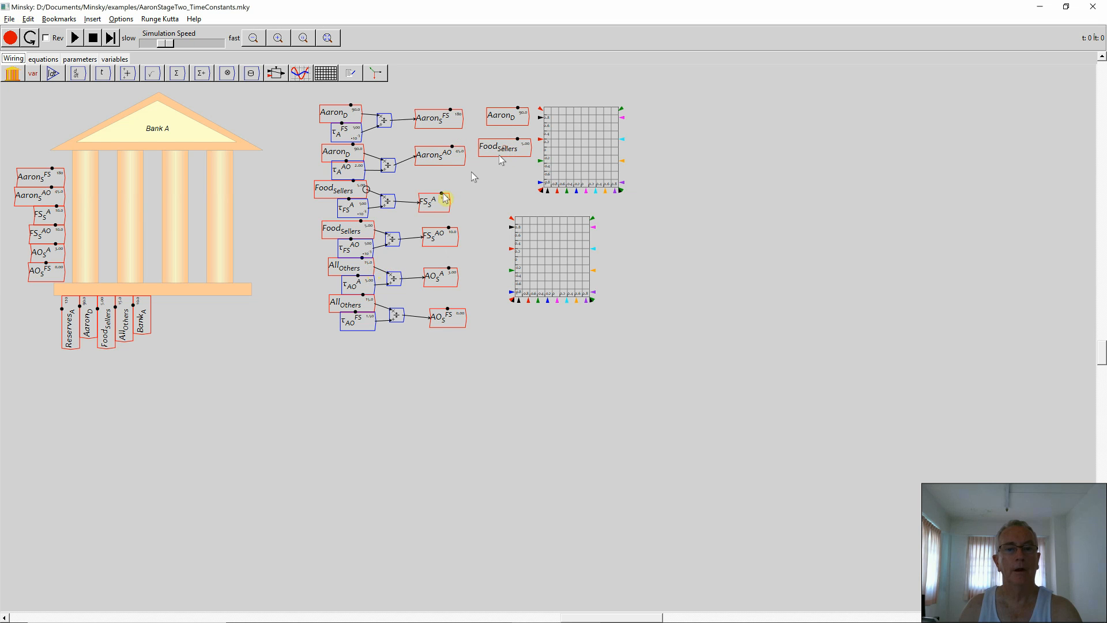
{"action": "right_click", "coordinate": [344, 267]}
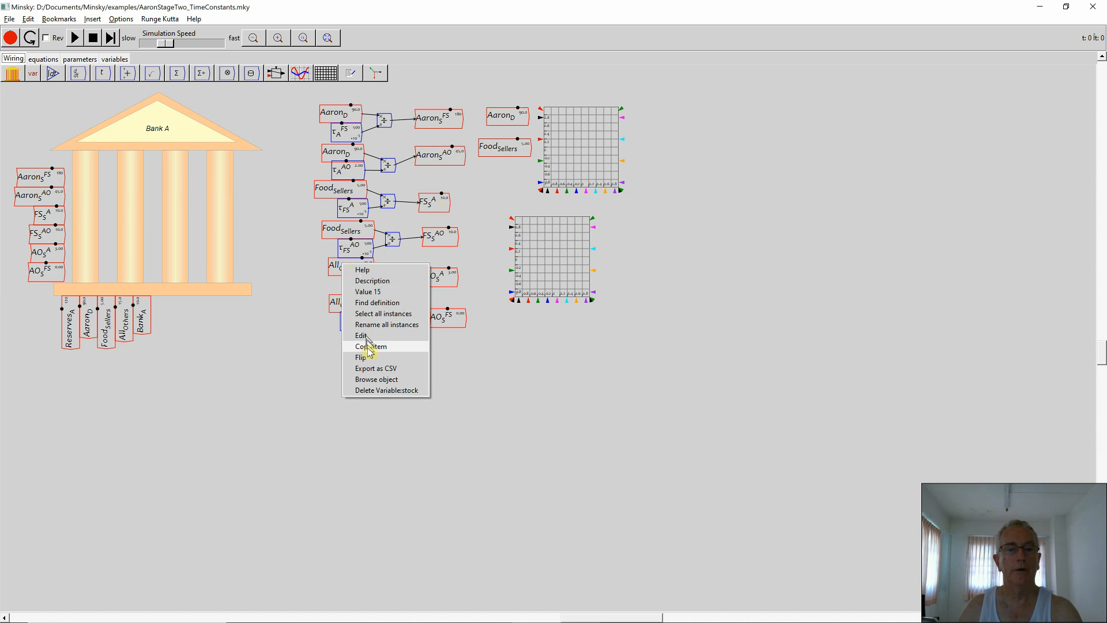
{"action": "left_click", "coordinate": [369, 347]}
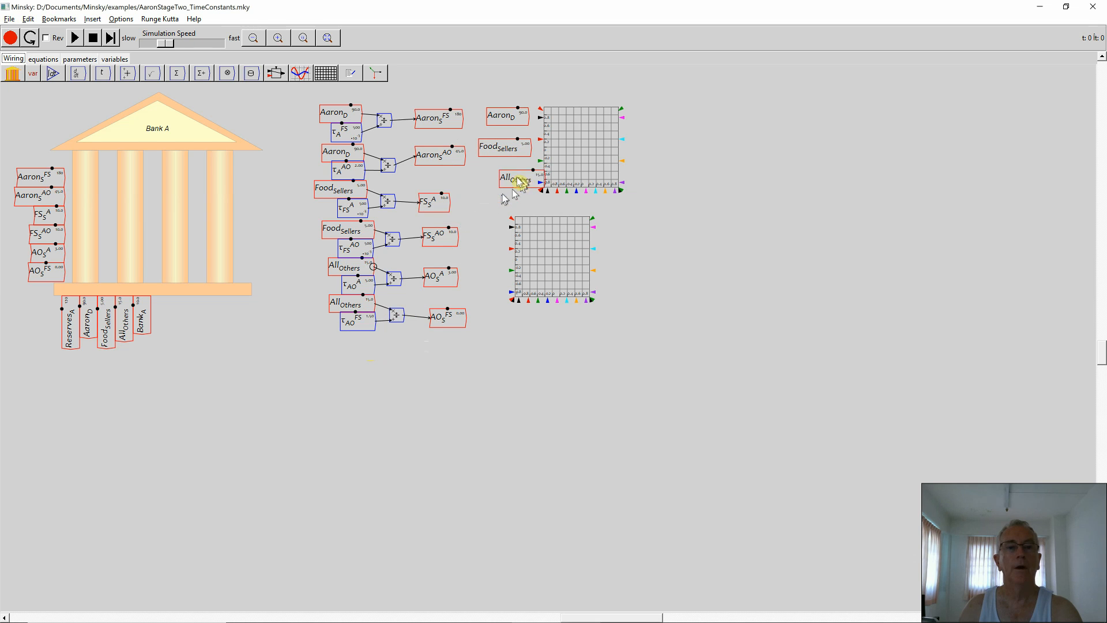
{"action": "left_click", "coordinate": [507, 180]}
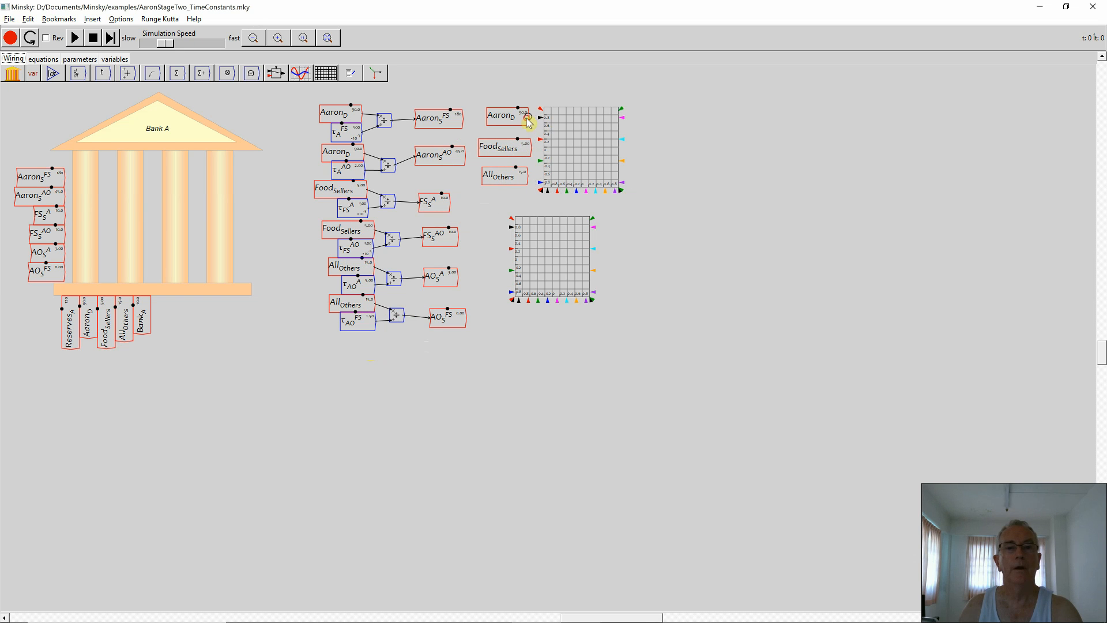
Wire the copied Aaron_D, Food_Sellers and All_Others to the upper plot, and align the lower plot directly beneath it
{"action": "left_click_drag", "start_coordinate": [536, 148], "coordinate": [538, 140]}
{"action": "left_click_drag", "start_coordinate": [542, 168], "coordinate": [541, 167]}
{"action": "left_click_drag", "start_coordinate": [536, 248], "coordinate": [568, 259]}
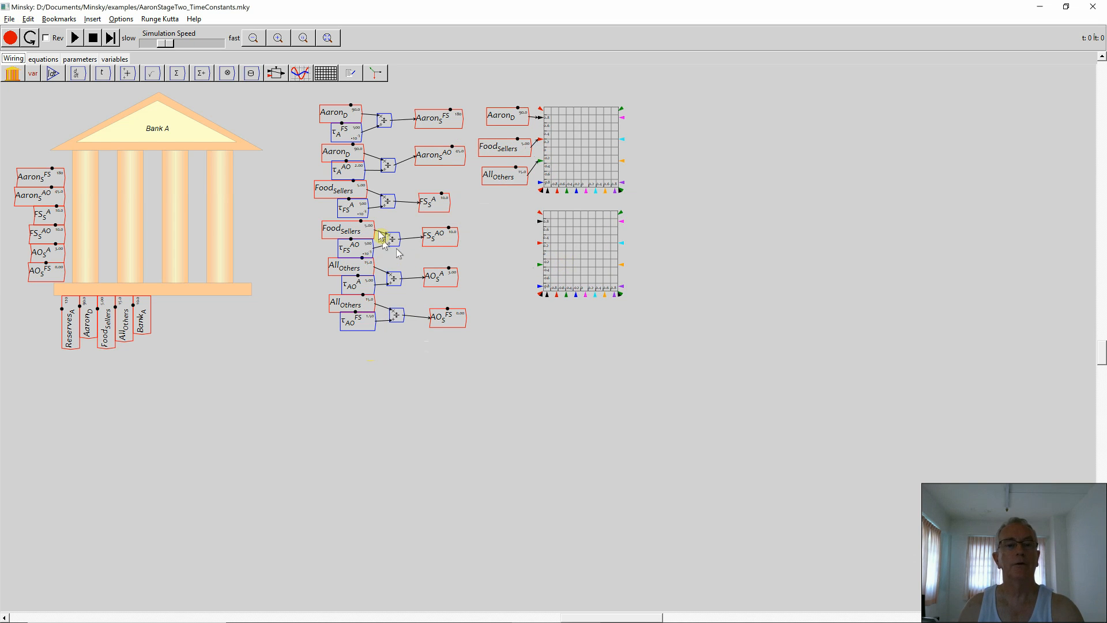
Copy the Aaron_S^FS and Aaron_S^AO flows beside the lower plot and wire each to its own plot input
{"action": "right_click", "coordinate": [440, 123]}
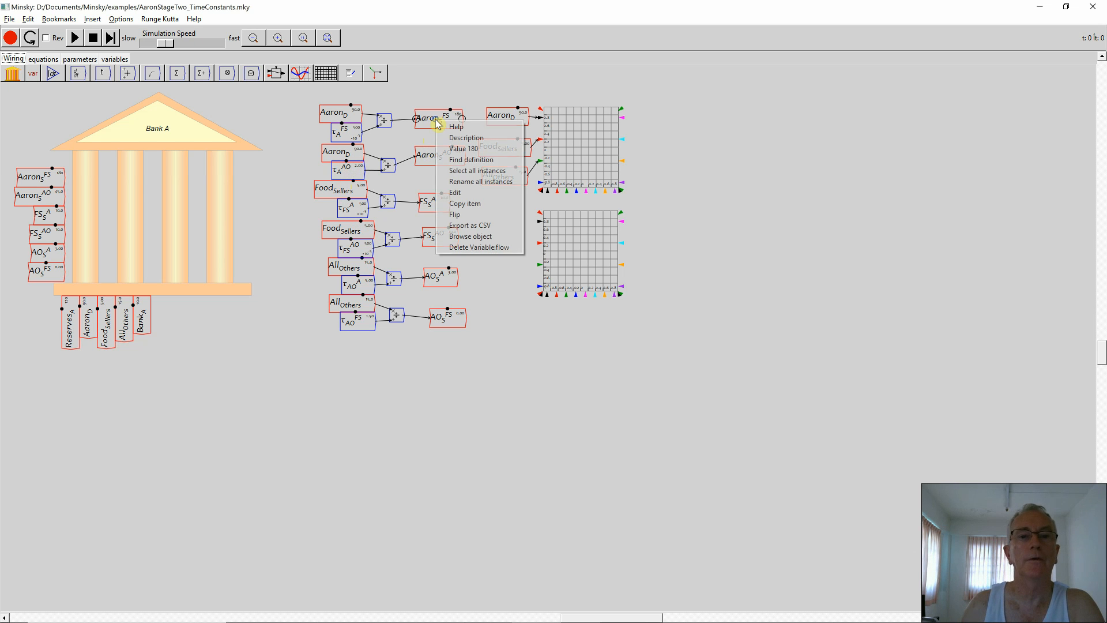
{"action": "left_click", "coordinate": [464, 205]}
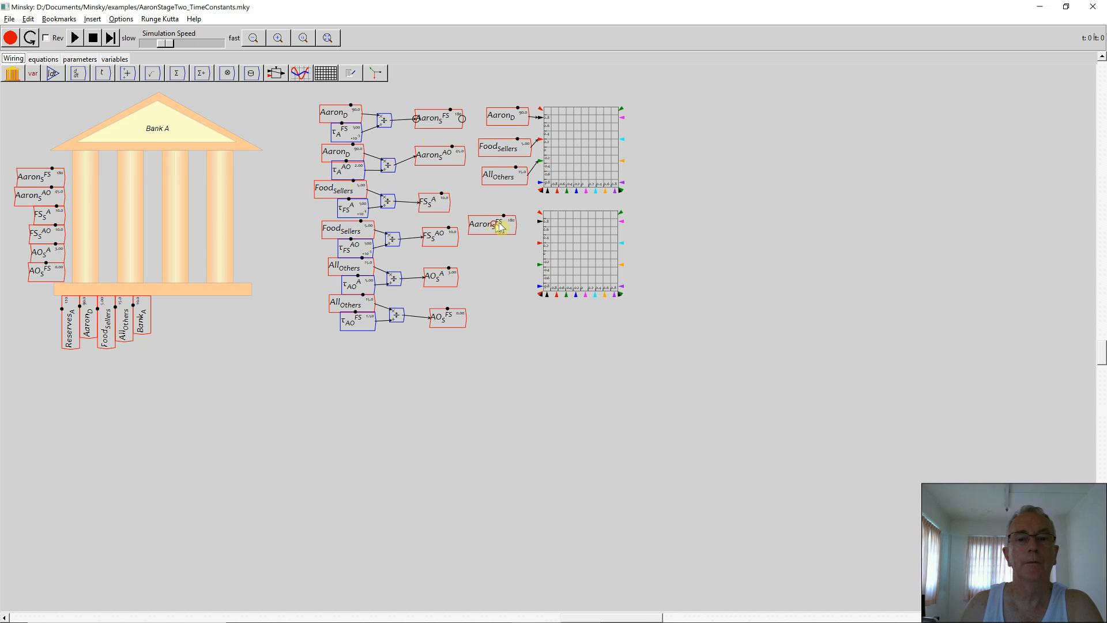
{"action": "left_click", "coordinate": [536, 226]}
{"action": "right_click", "coordinate": [434, 155]}
{"action": "left_click", "coordinate": [490, 237]}
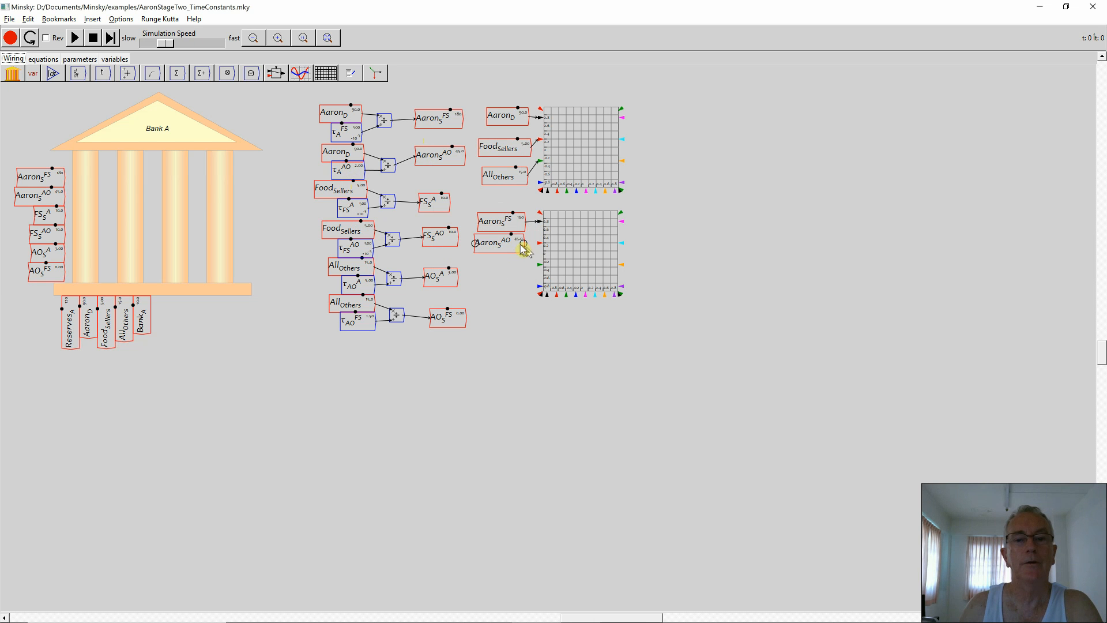
{"action": "left_click", "coordinate": [523, 245]}
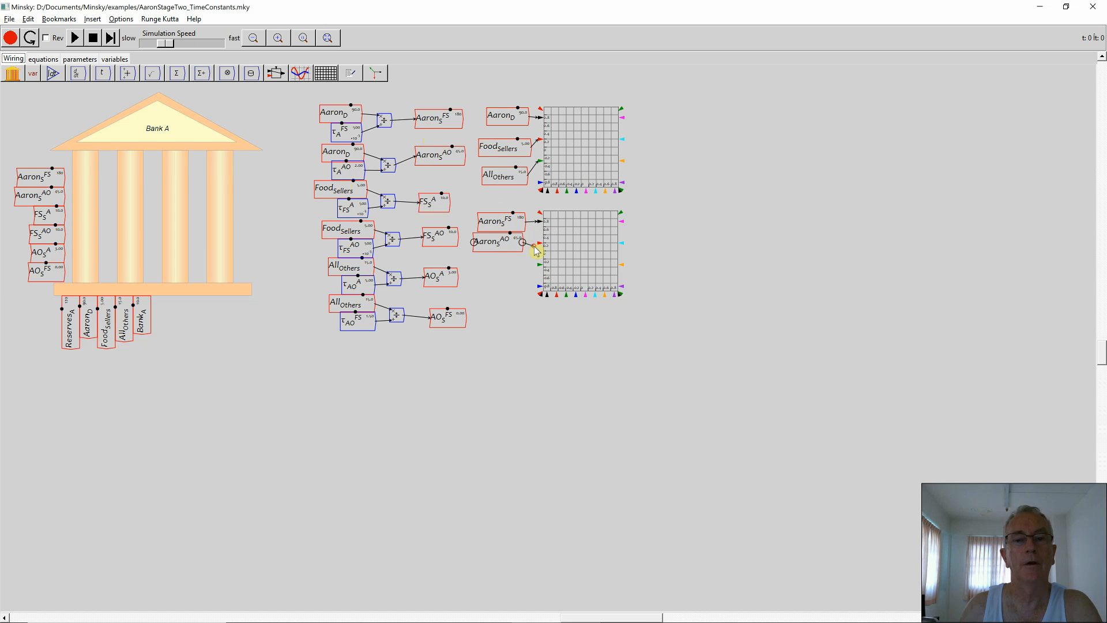
Copy the FS_S^A and FS_S^AO flows below the other copied flows and wire both to the lower plot
{"action": "right_click", "coordinate": [427, 209]}
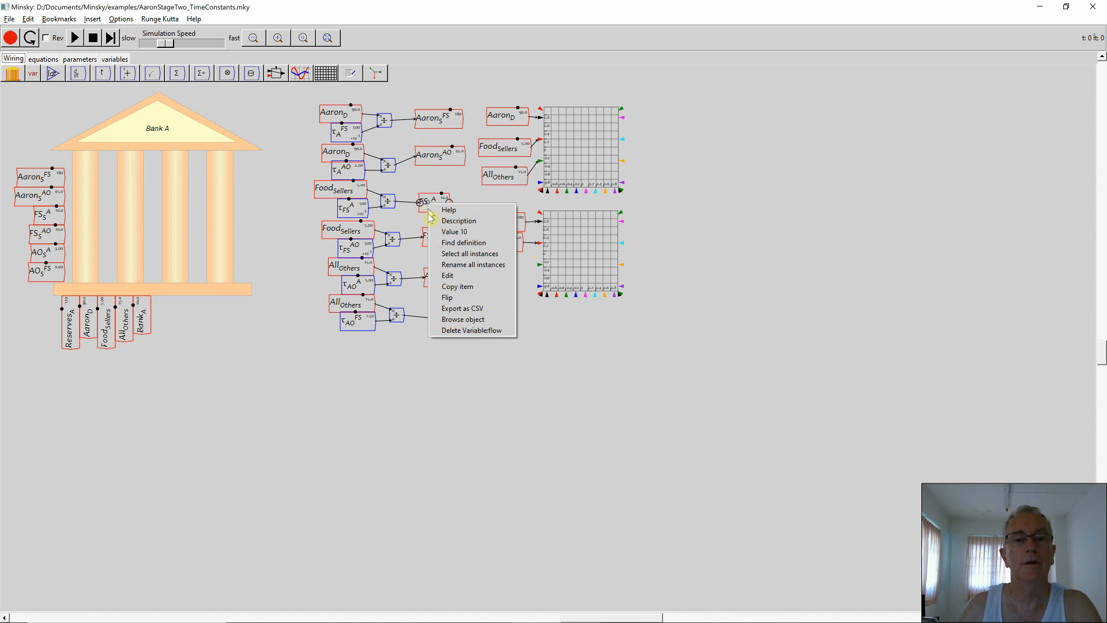
{"action": "left_click", "coordinate": [455, 286]}
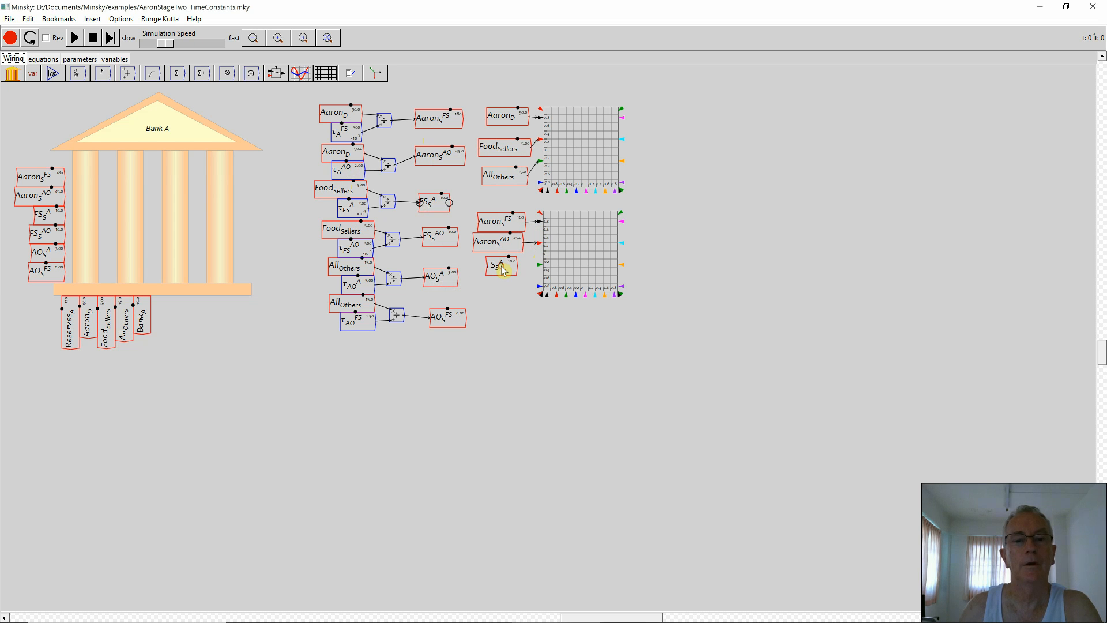
{"action": "left_click_drag", "start_coordinate": [534, 265], "coordinate": [540, 265]}
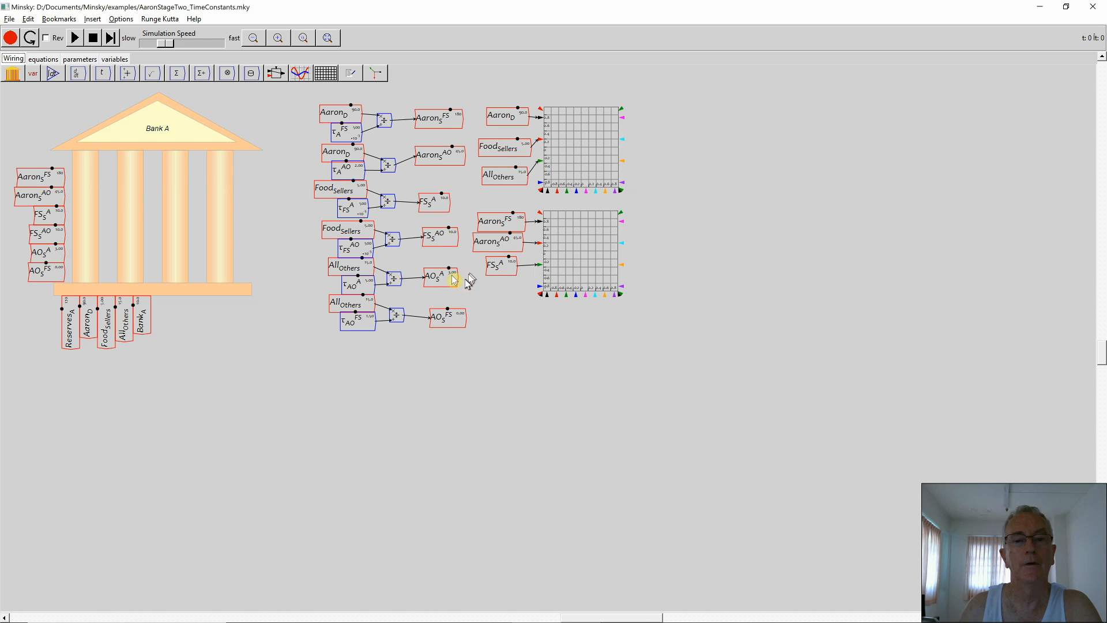
{"action": "right_click", "coordinate": [436, 243]}
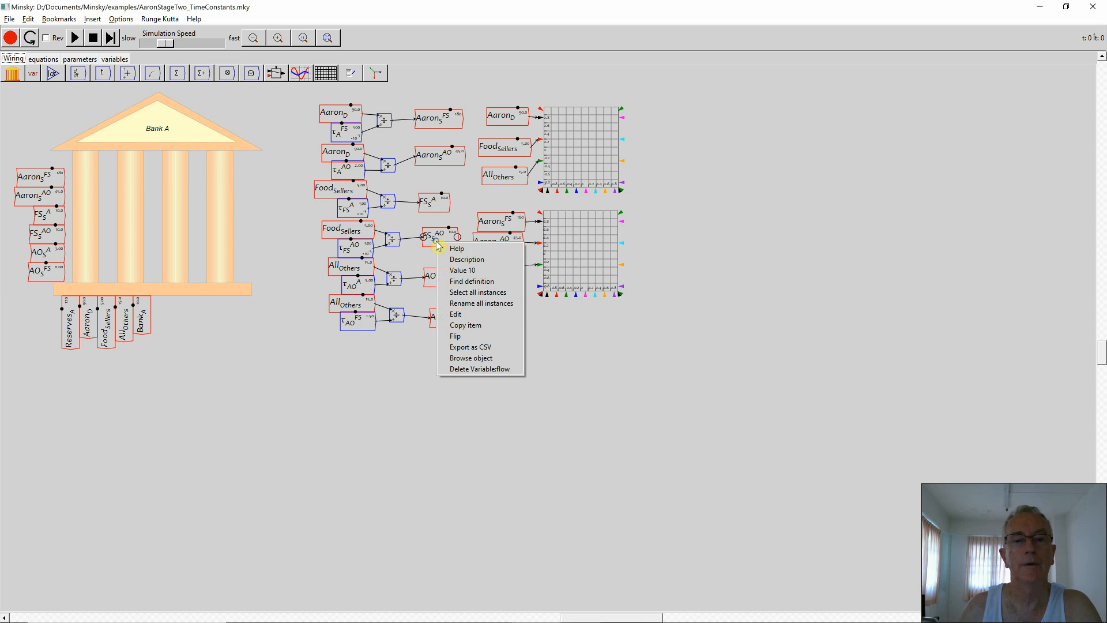
{"action": "left_click", "coordinate": [465, 325]}
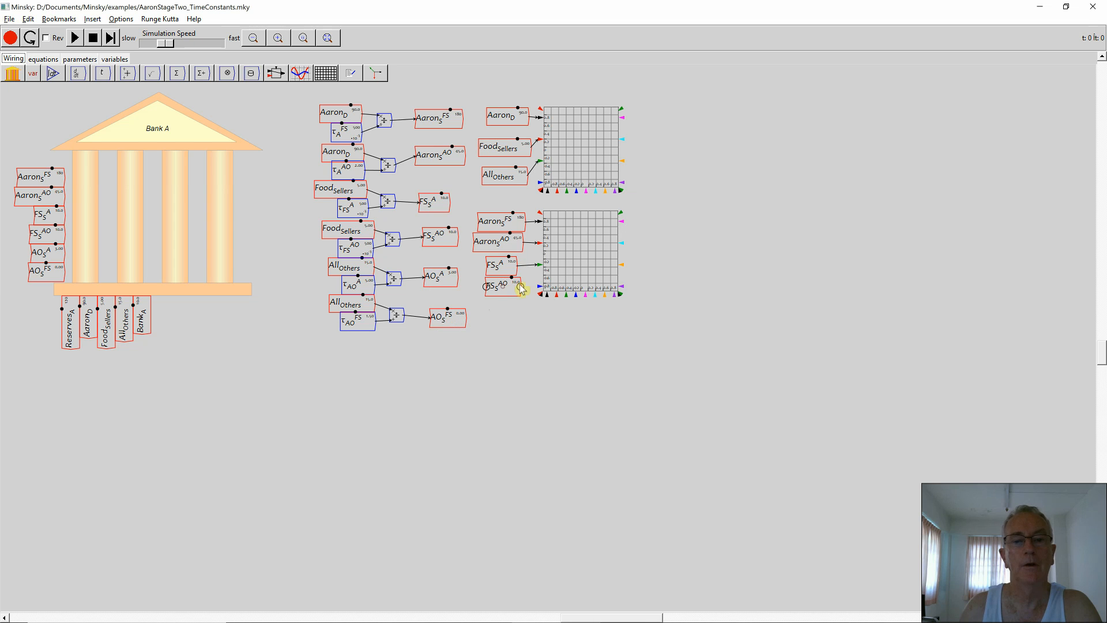
{"action": "left_click_drag", "start_coordinate": [537, 287], "coordinate": [540, 287]}
Copy the AO_S^A and AO_S^FS flows and place them one above the other on the lower plot's free side
{"action": "right_click", "coordinate": [450, 284]}
{"action": "left_click", "coordinate": [470, 364]}
{"action": "left_click", "coordinate": [673, 217]}
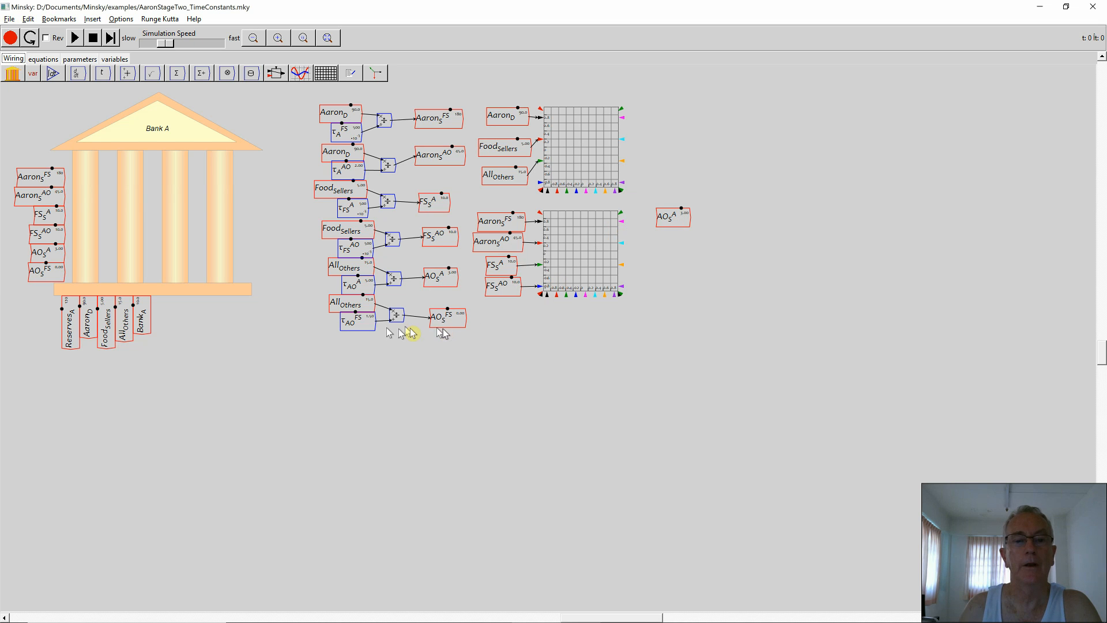
{"action": "right_click", "coordinate": [450, 317]}
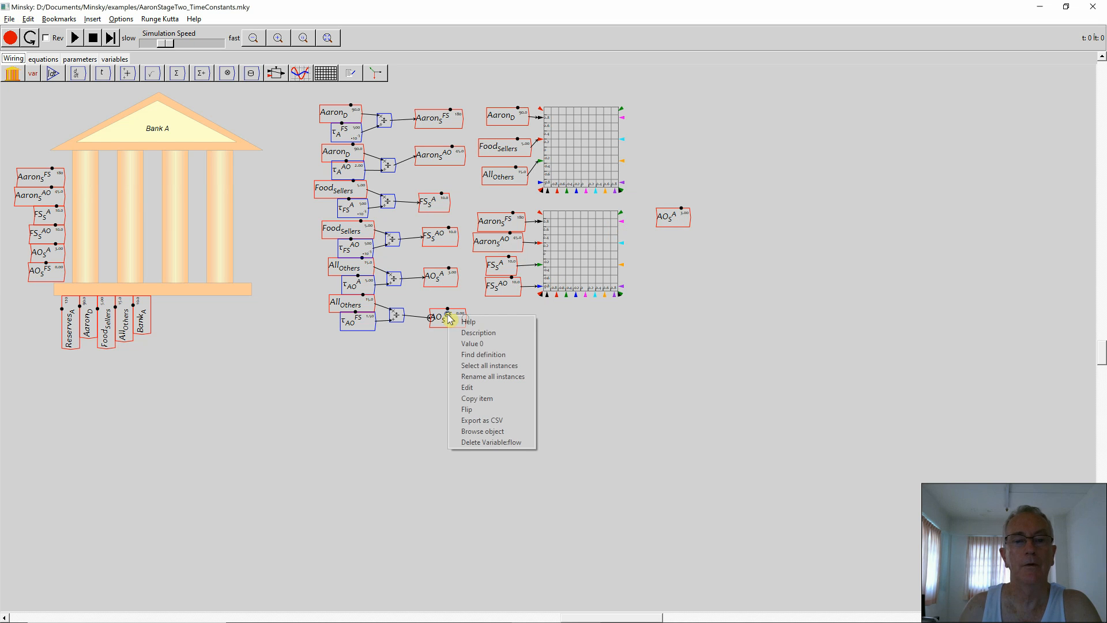
{"action": "left_click", "coordinate": [476, 398]}
{"action": "left_click", "coordinate": [674, 247]}
Flip the copied AO_S^A and AO_S^FS flows so their outputs face the lower plot
{"action": "left_click_drag", "start_coordinate": [674, 185], "coordinate": [682, 255]}
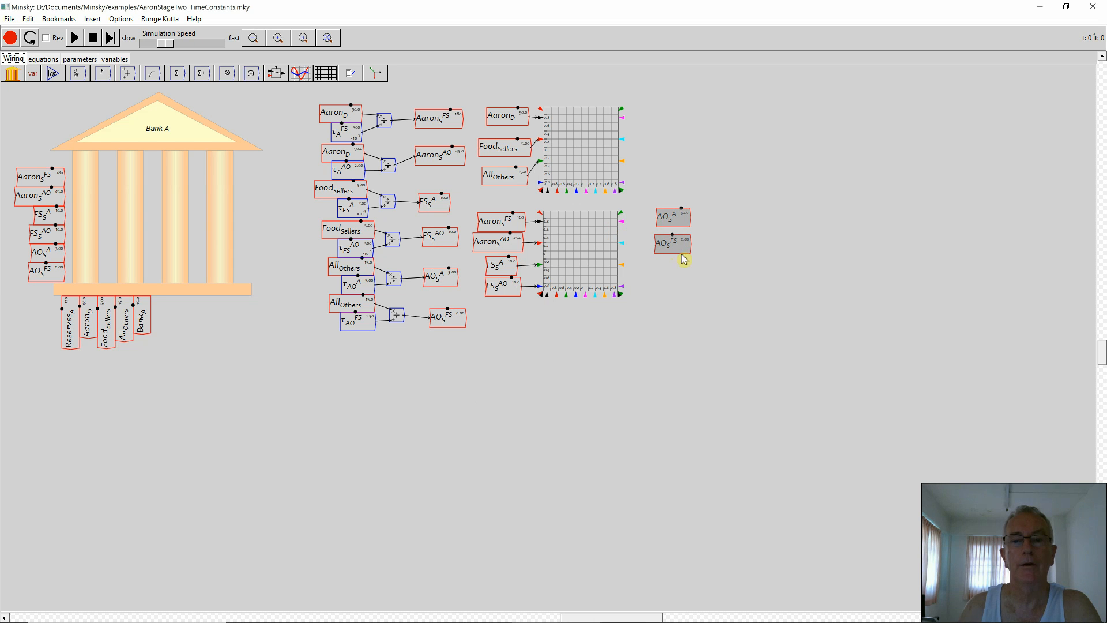
{"action": "right_click", "coordinate": [709, 229]}
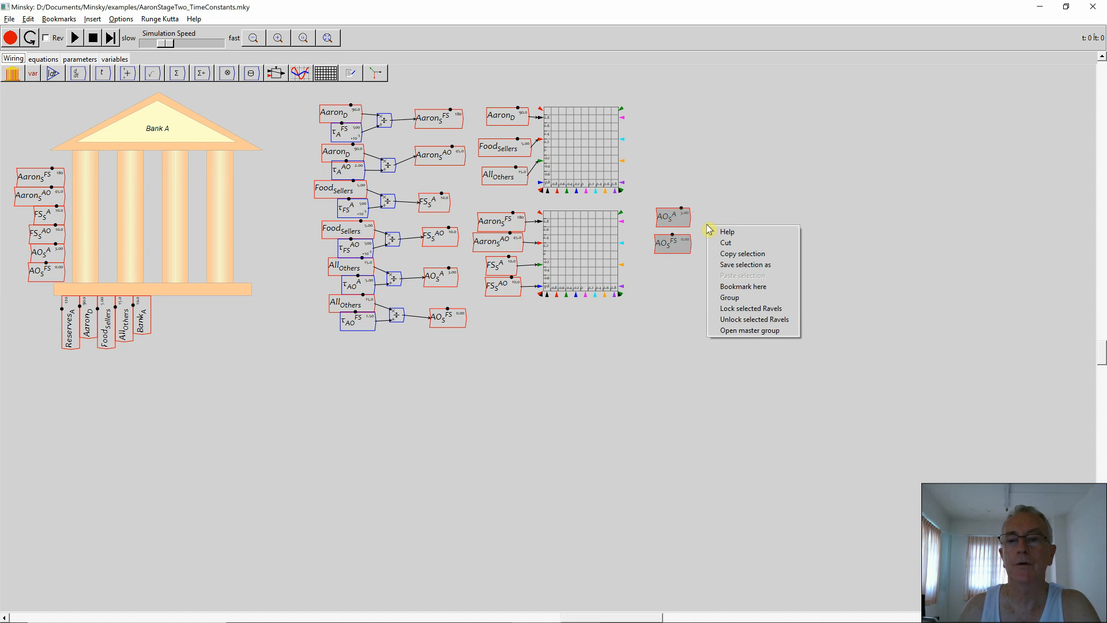
{"action": "right_click", "coordinate": [675, 232]}
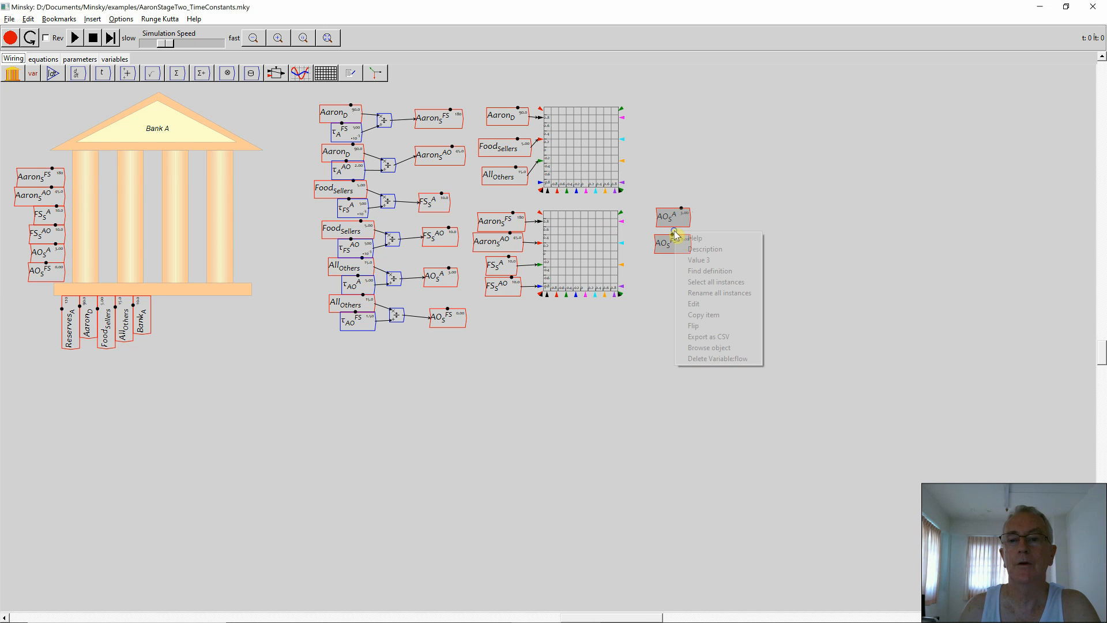
{"action": "left_click", "coordinate": [687, 330]}
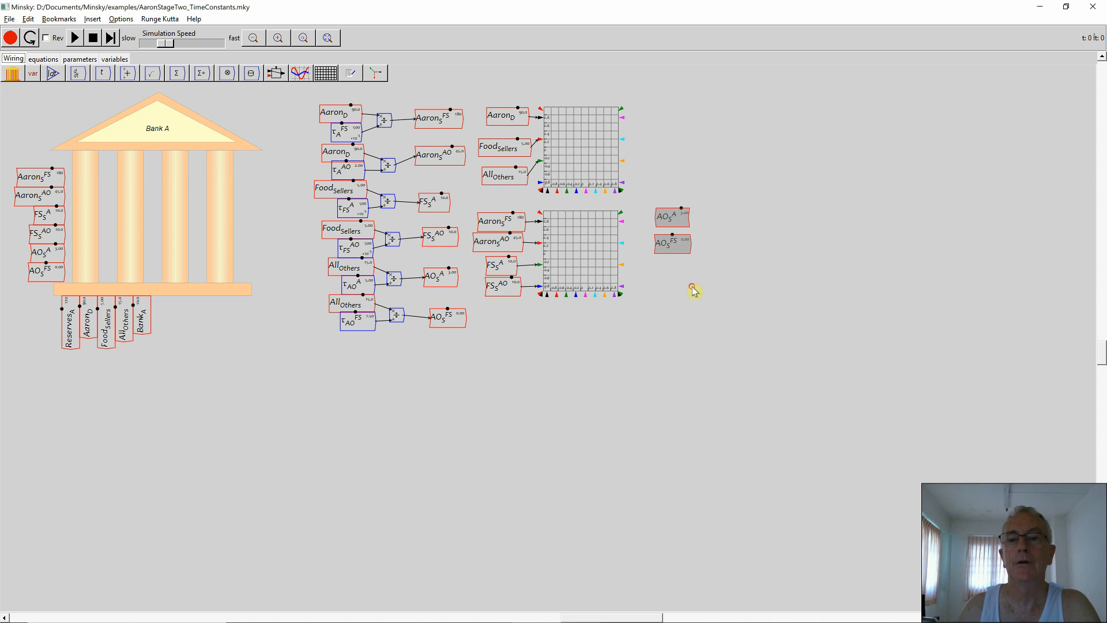
{"action": "left_click", "coordinate": [692, 283]}
{"action": "right_click", "coordinate": [679, 253]}
{"action": "left_click", "coordinate": [689, 345]}
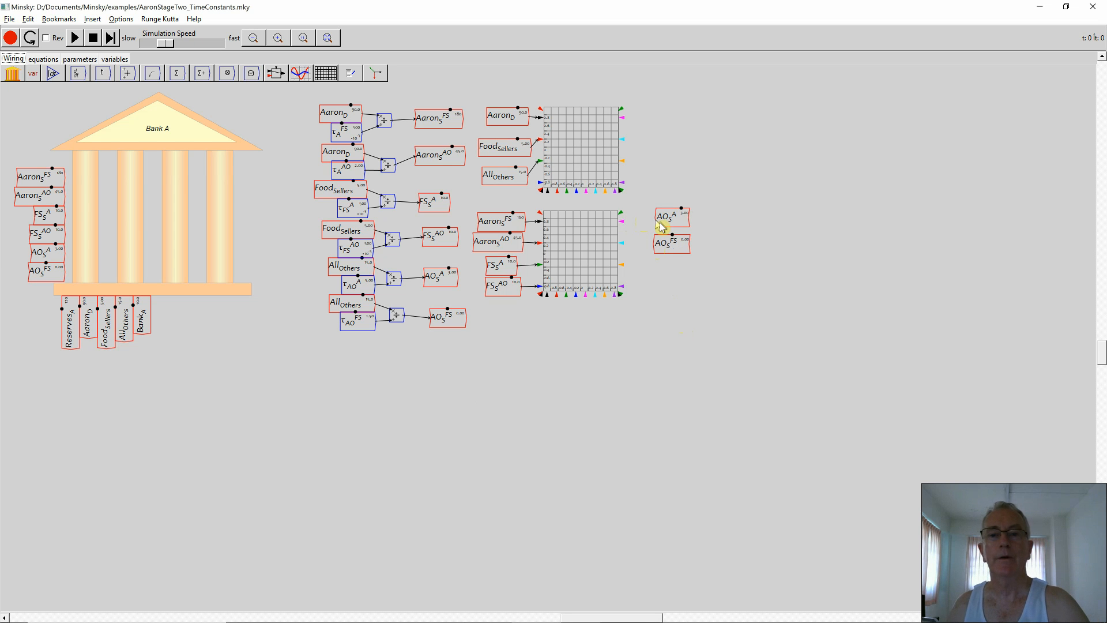
Wire the flipped AO_S^A and AO_S^FS to the lower plot, and tidy the positions of AO_S^A and the upper plot's All_Others
{"action": "left_click_drag", "start_coordinate": [655, 218], "coordinate": [623, 221]}
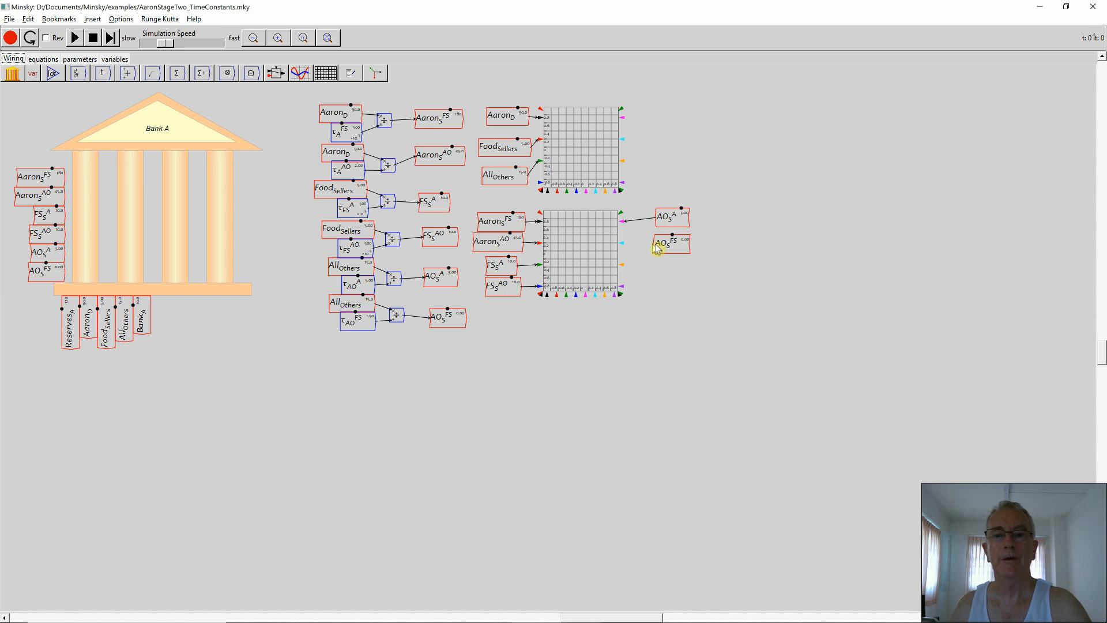
{"action": "left_click_drag", "start_coordinate": [656, 244], "coordinate": [624, 242]}
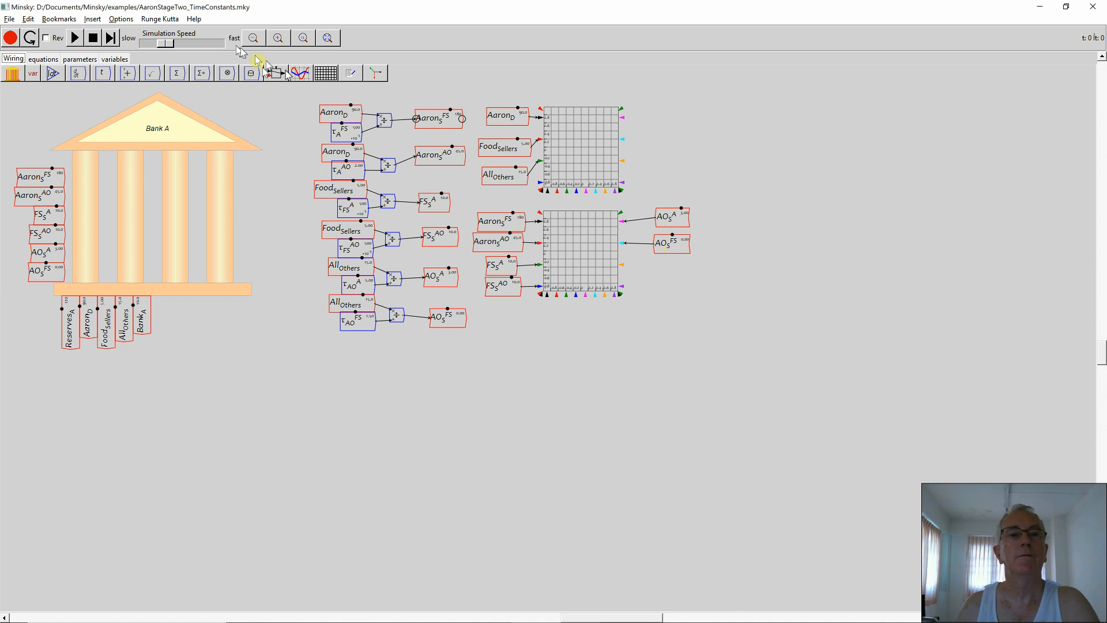
{"action": "left_click", "coordinate": [328, 38]}
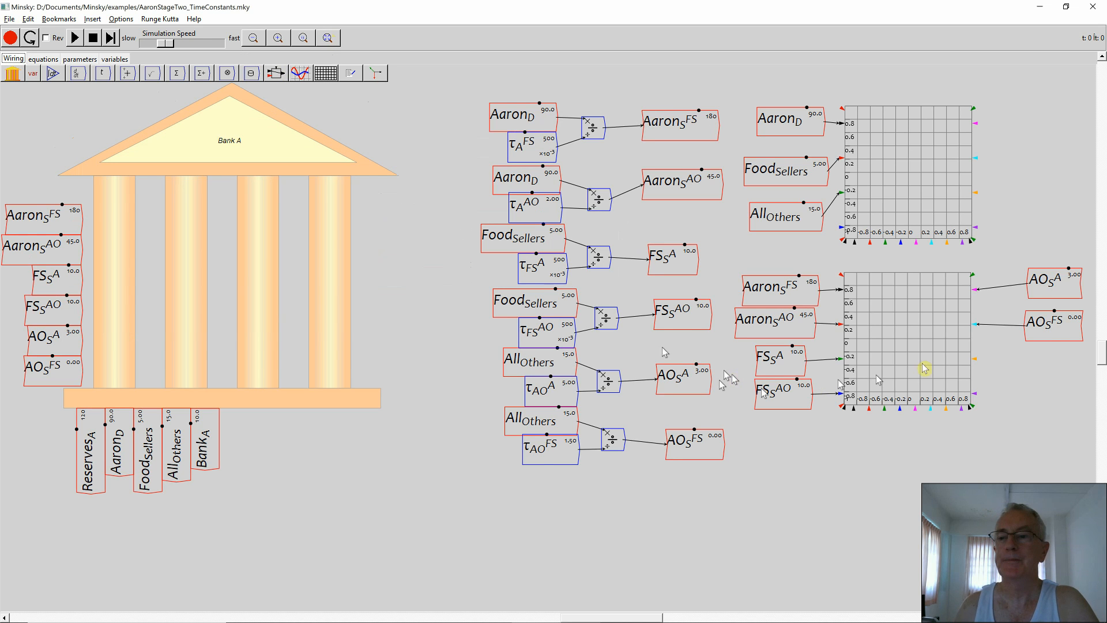
{"action": "left_click_drag", "start_coordinate": [1059, 295], "coordinate": [1052, 293]}
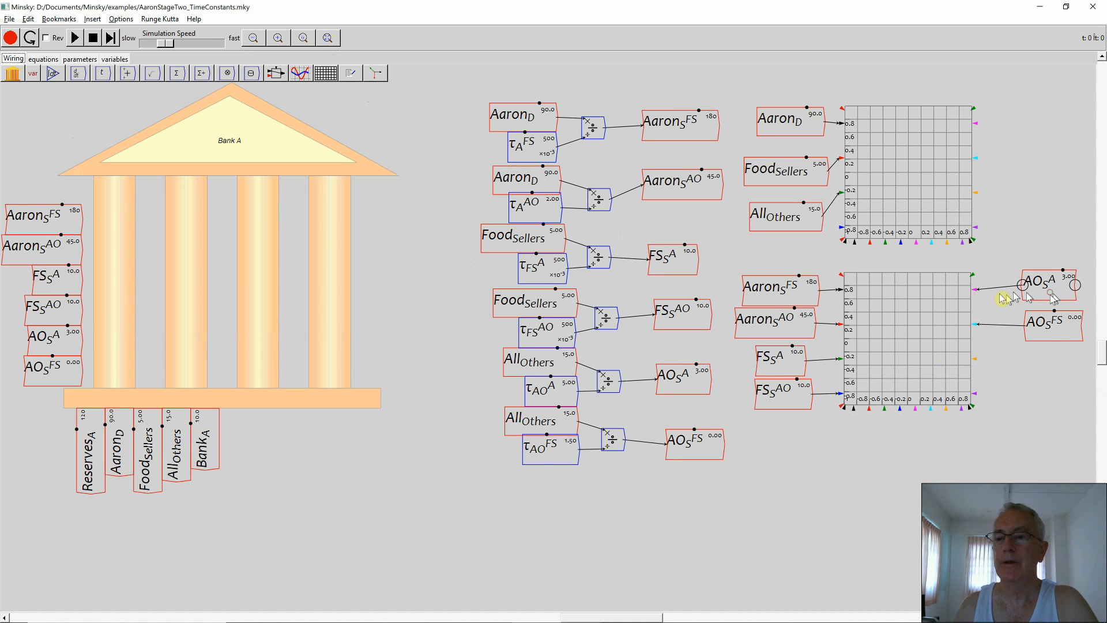
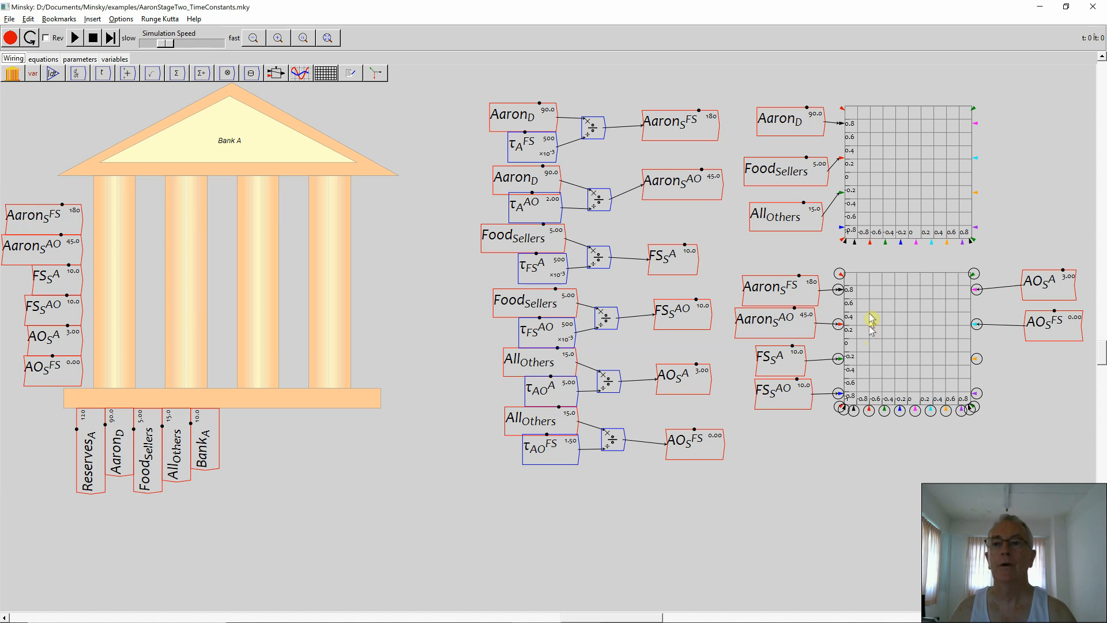
{"action": "mouse_move", "coordinate": [798, 229]}
{"action": "left_mouse_down"}
{"action": "mouse_move", "coordinate": [802, 208]}
{"action": "mouse_move", "coordinate": [804, 217]}
{"action": "left_mouse_up"}
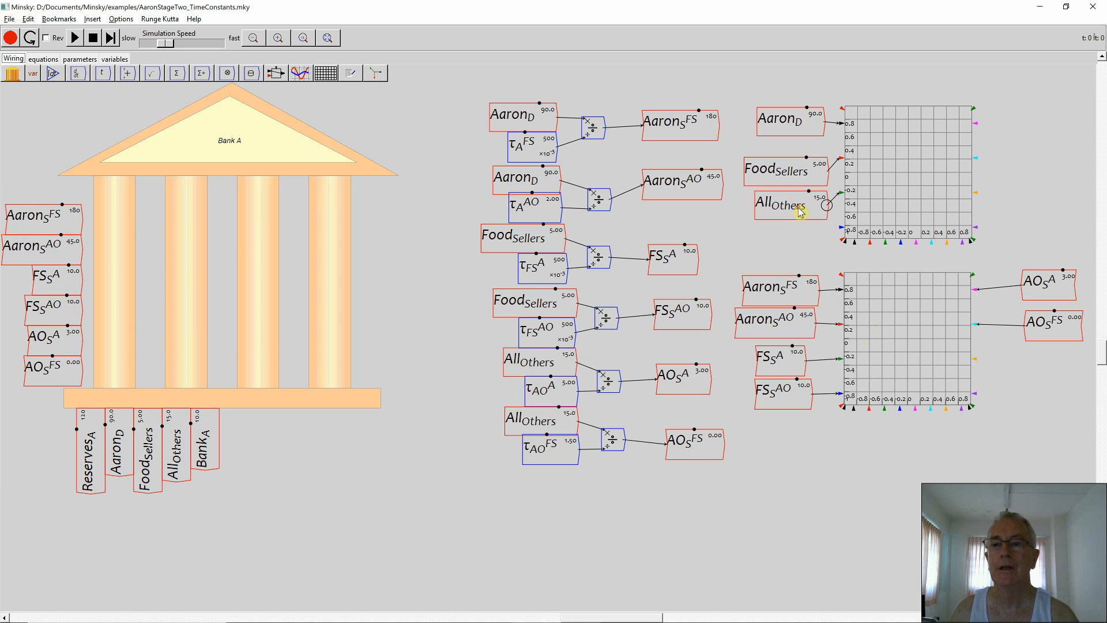
Title the upper plot "Bank Accounts" and label its X axis "Years" and its Y axis "$"
{"action": "right_click", "coordinate": [901, 158]}
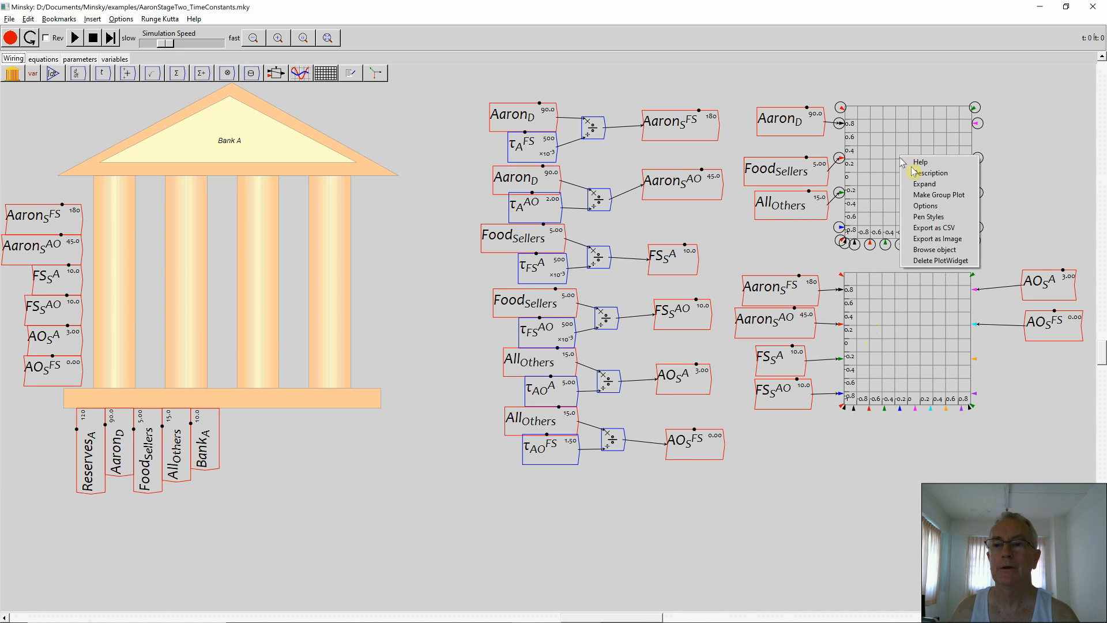
{"action": "left_click", "coordinate": [926, 206]}
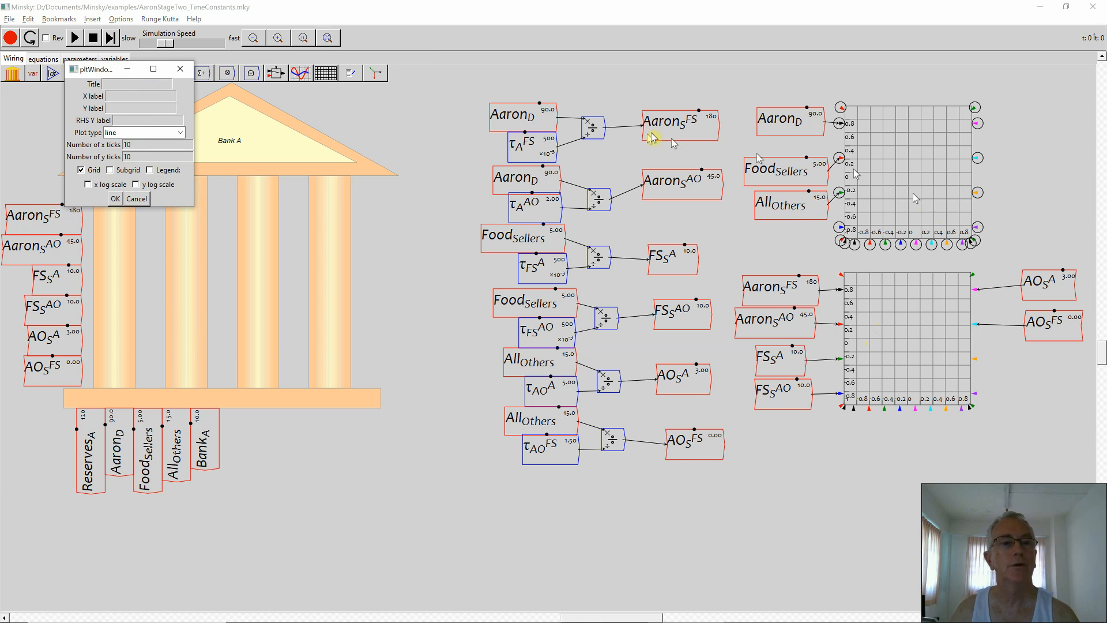
{"action": "left_click", "coordinate": [154, 69]}
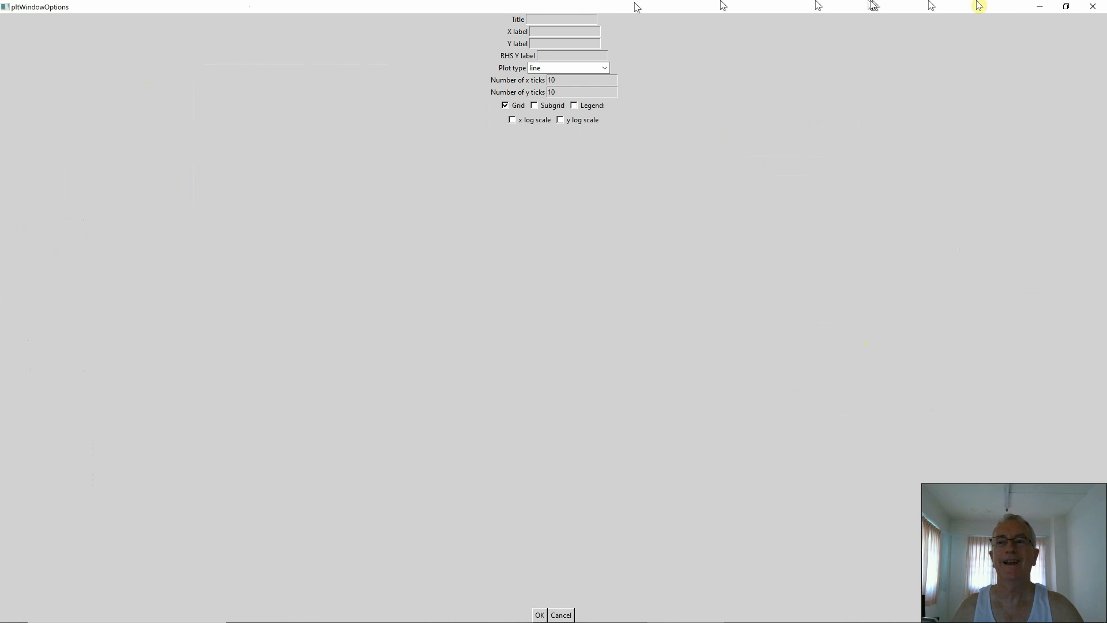
{"action": "left_click", "coordinate": [1066, 7]}
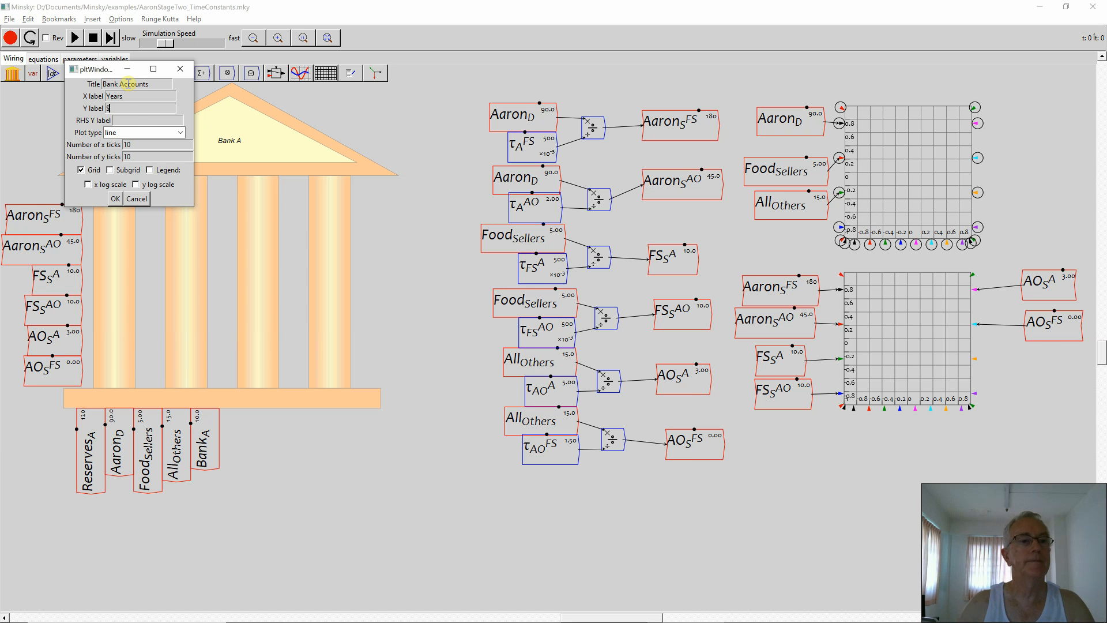
{"action": "left_click", "coordinate": [113, 199]}
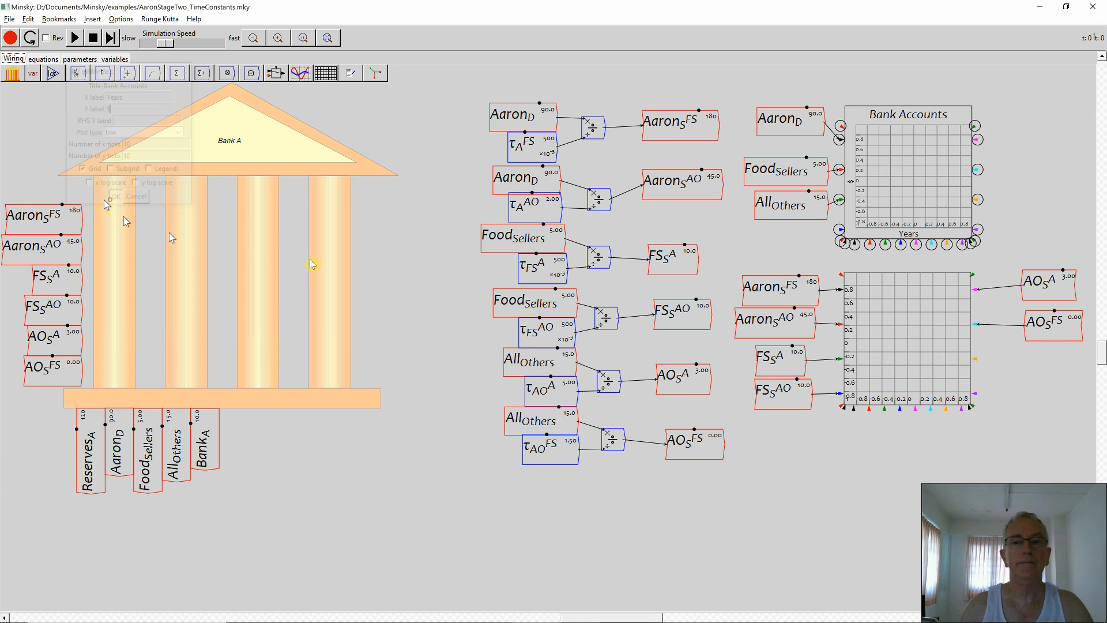
Title the lower plot "Spending", with X label "Years" and Y label "Dollars per Year"
{"action": "right_click", "coordinate": [893, 326]}
{"action": "left_click", "coordinate": [920, 380]}
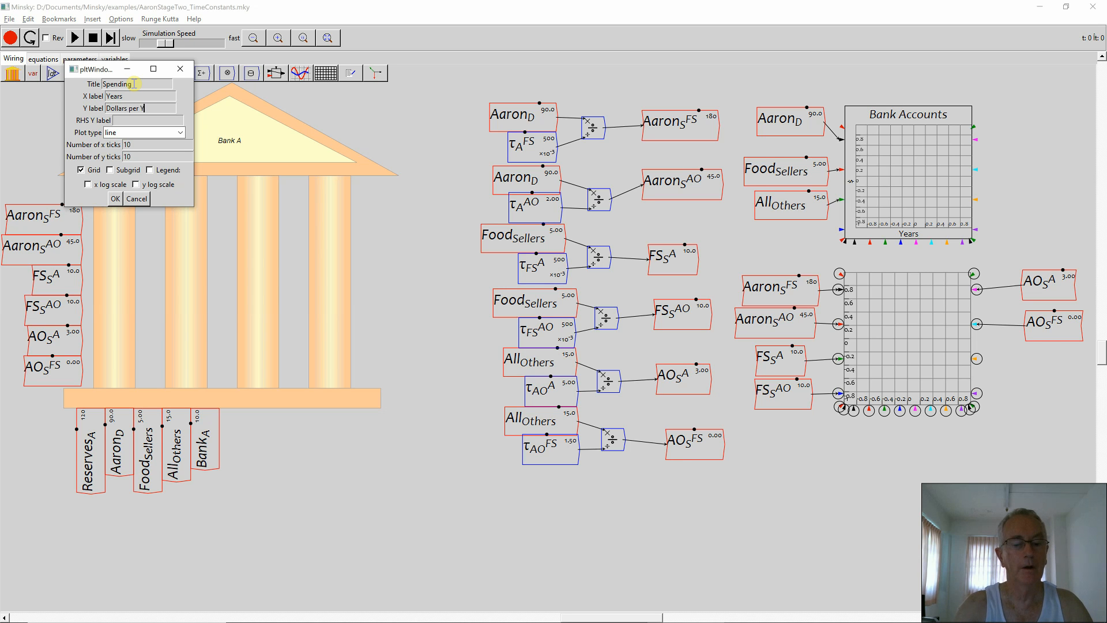
{"action": "left_click", "coordinate": [115, 199]}
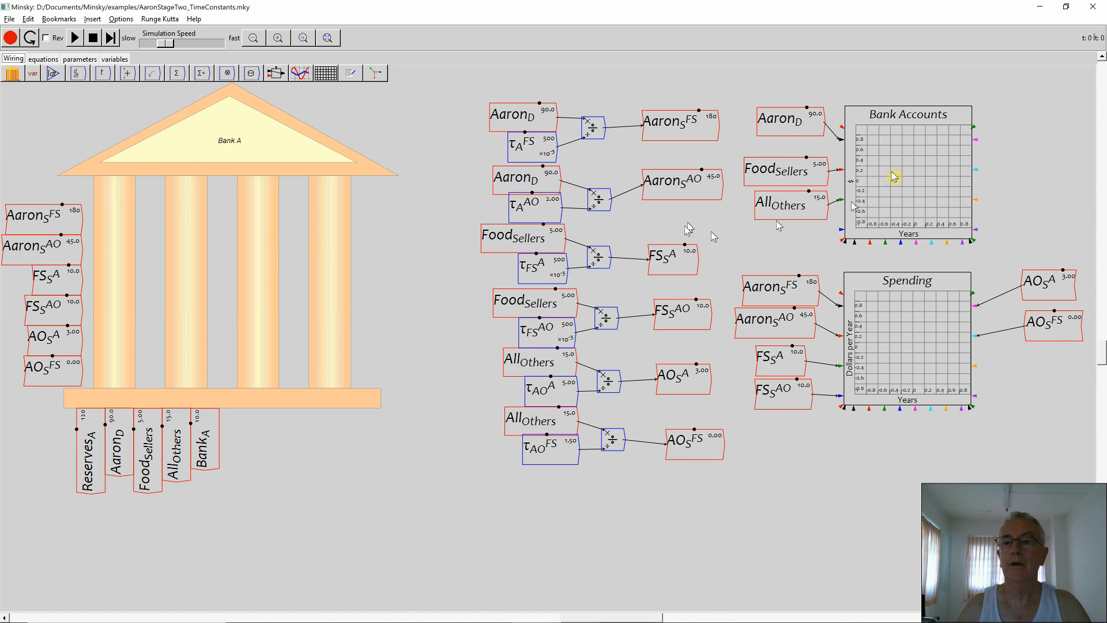
Run the simulation to draw the account and spending curves, and pause it at about t = 5.8
{"action": "left_click", "coordinate": [75, 38]}
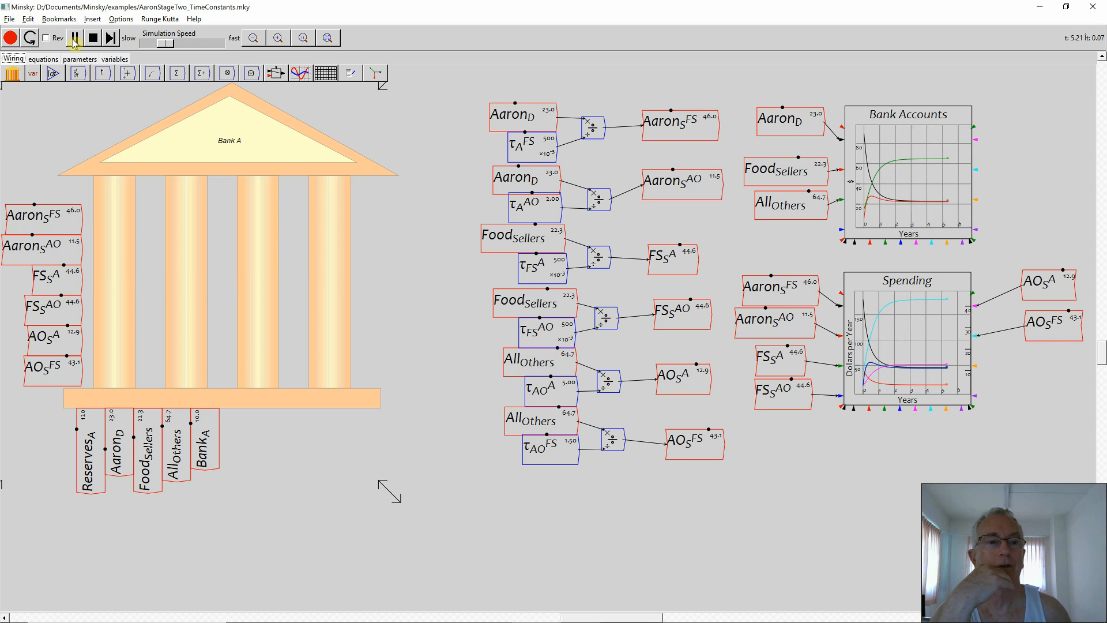
{"action": "left_click", "coordinate": [75, 38]}
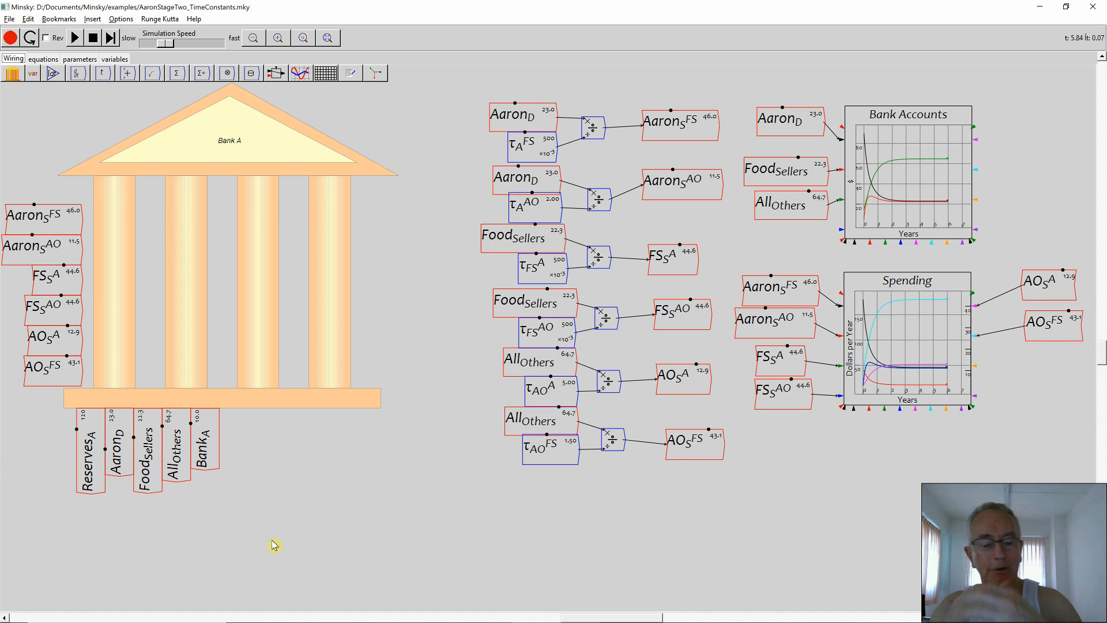
Switch to the PowerPoint presentation, examine the diagram of links between groups on slide 32, and switch away again
{"action": "key", "text": "alt+Tab"}
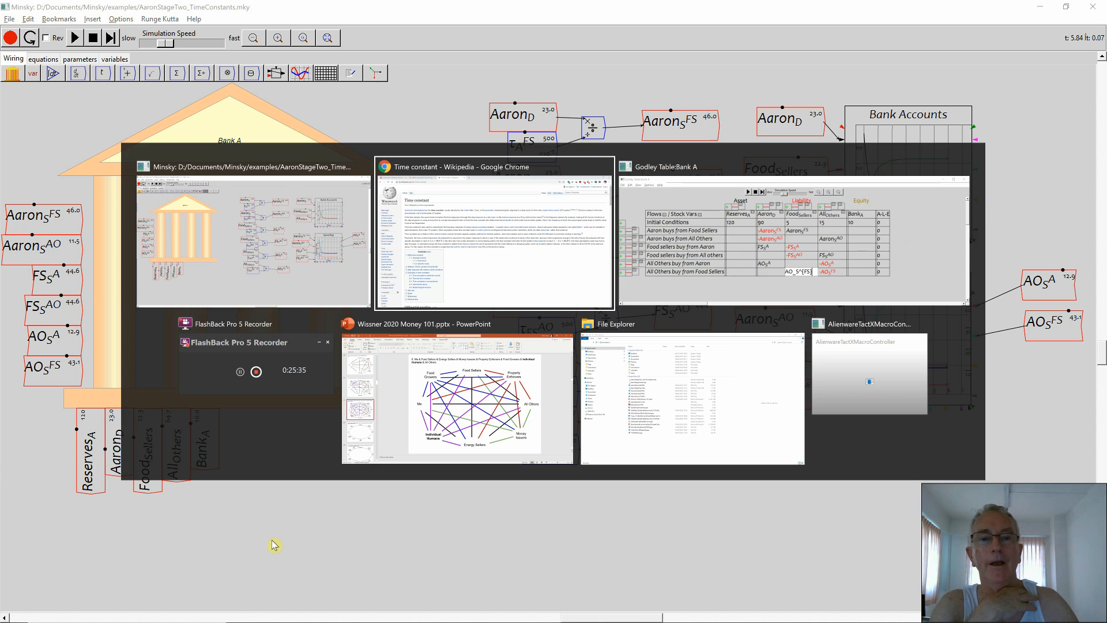
{"action": "key", "text": "alt+Tab"}
{"action": "key", "text": "alt+Tab"}
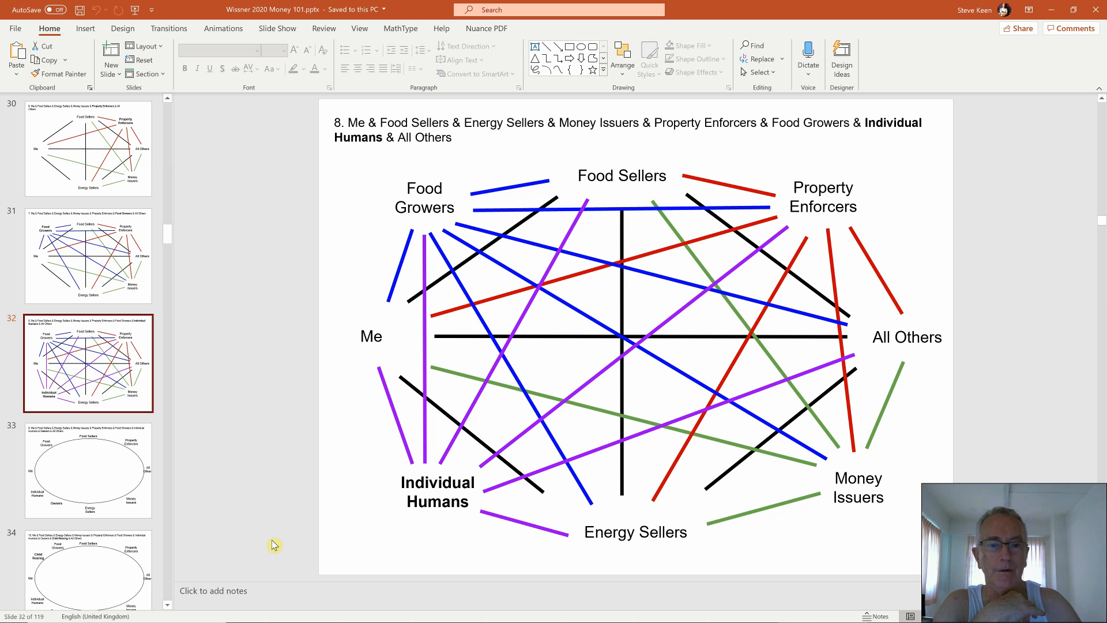
{"action": "key", "text": "alt+Tab"}
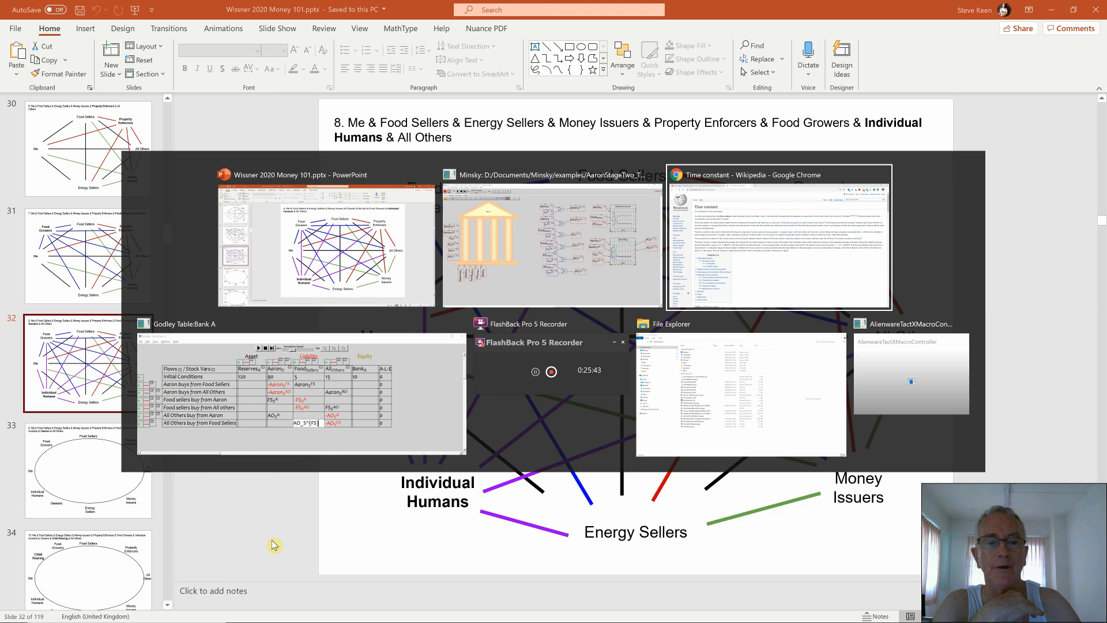